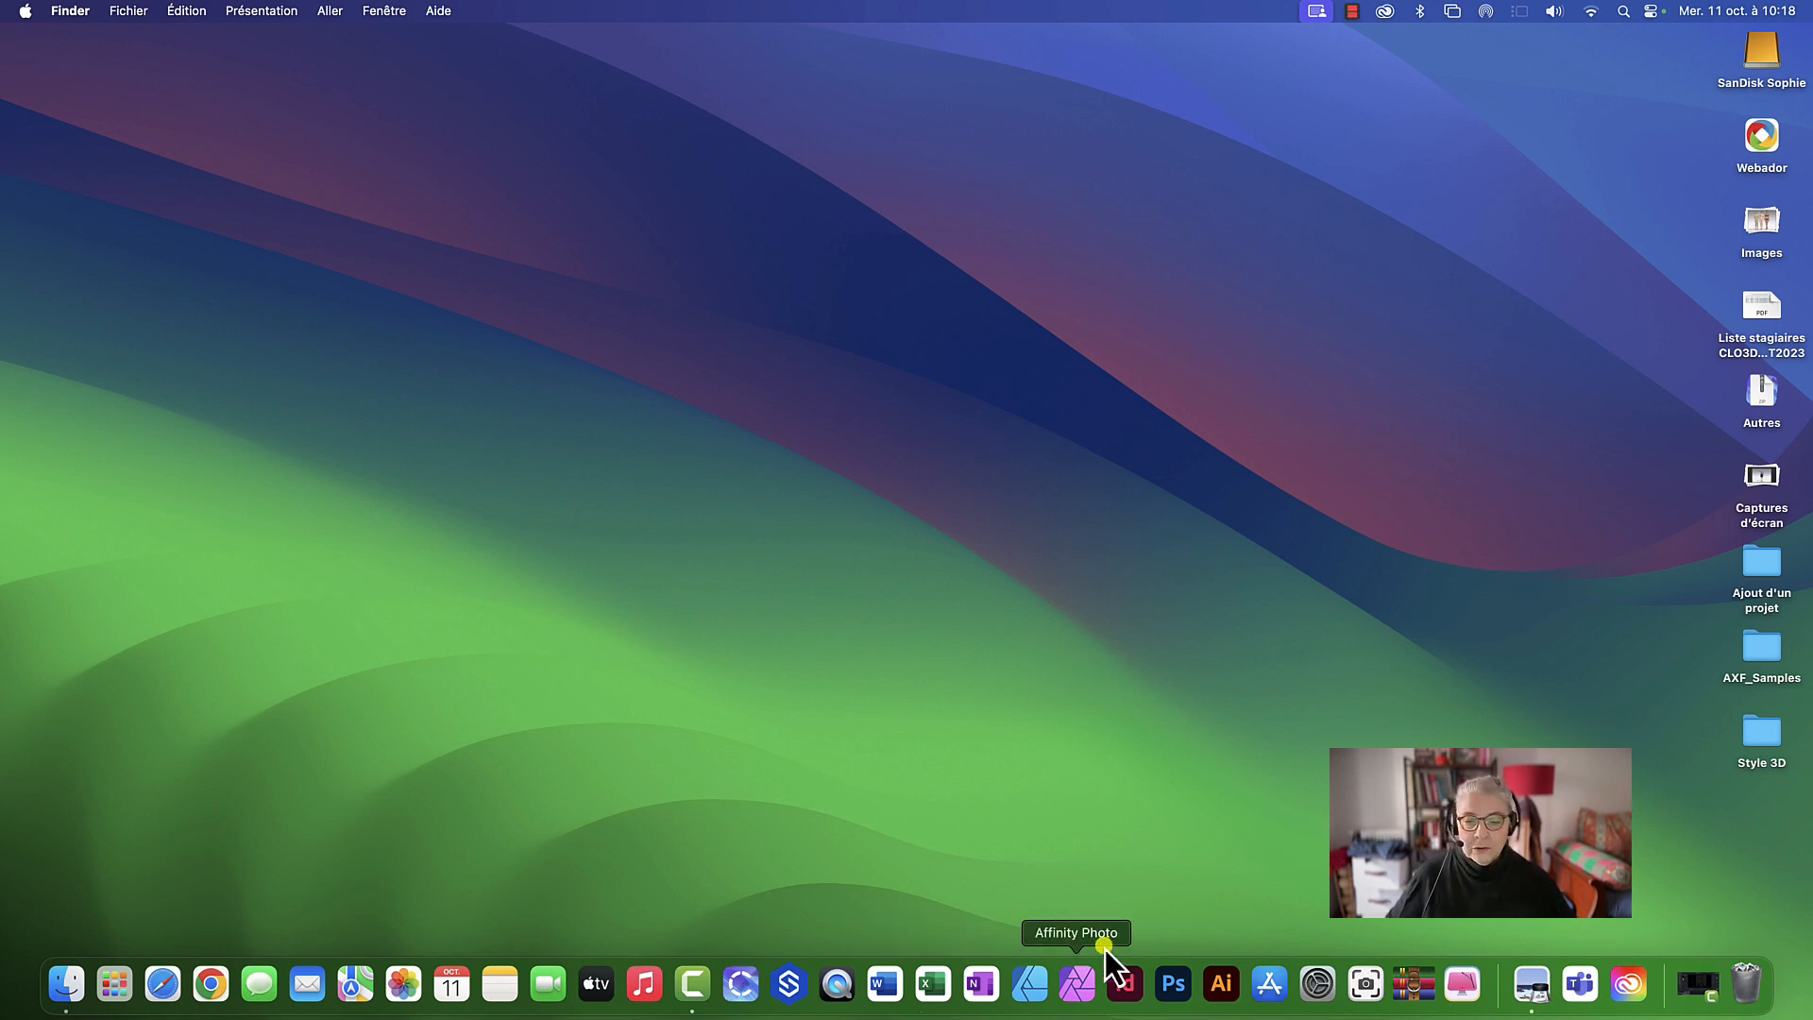
# Step: Launch Style3D and swap the 2D pattern view with the 3D view in the workspace layout
pyautogui.click(789, 984)
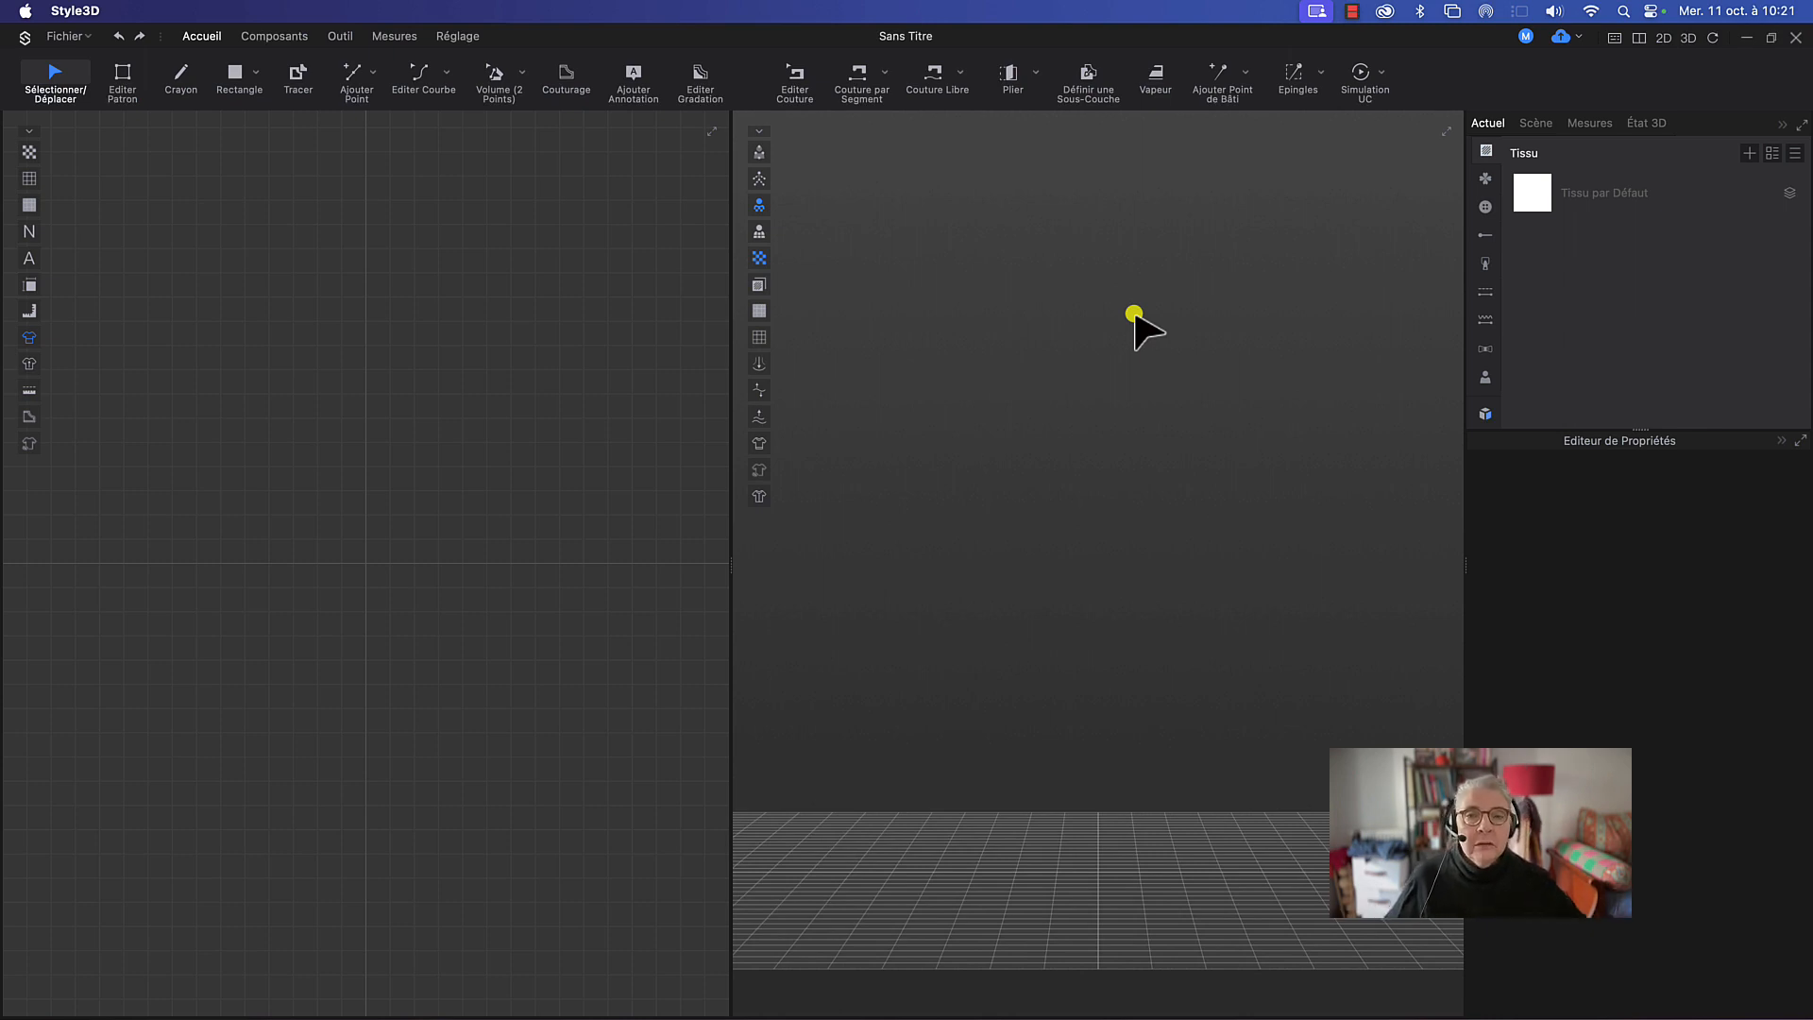
pyautogui.click(398, 500)
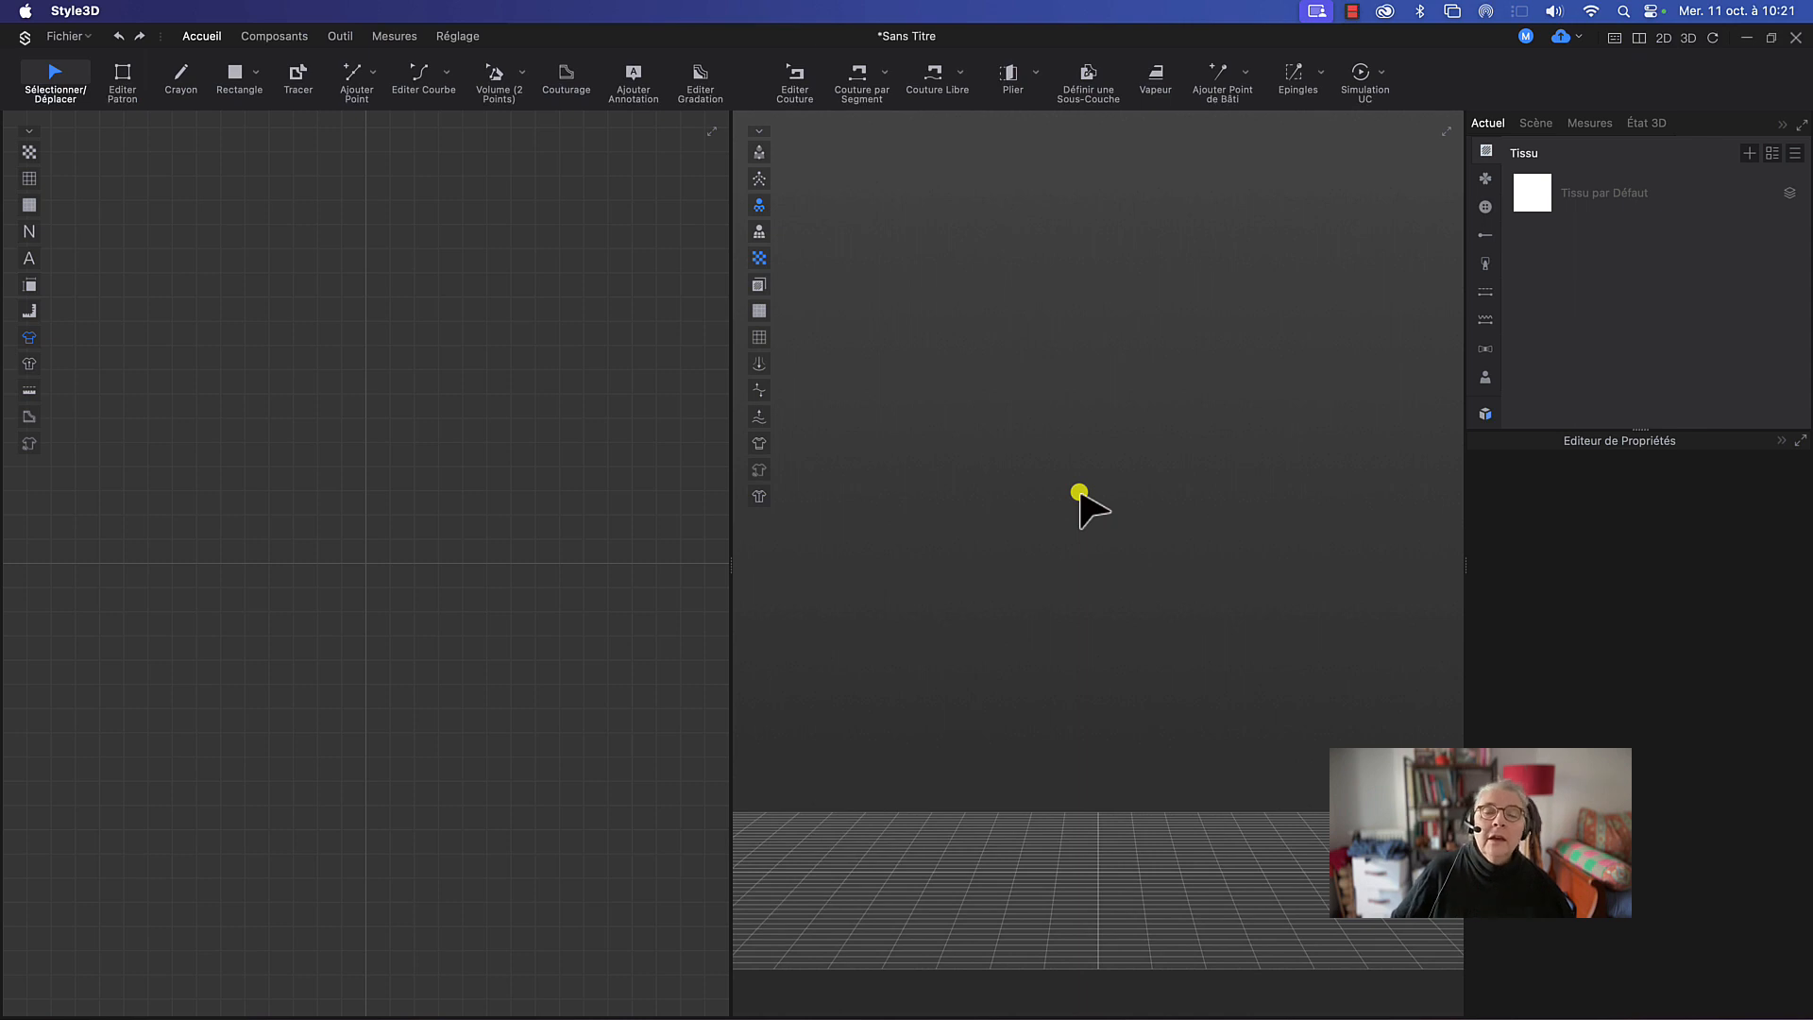
pyautogui.click(709, 135)
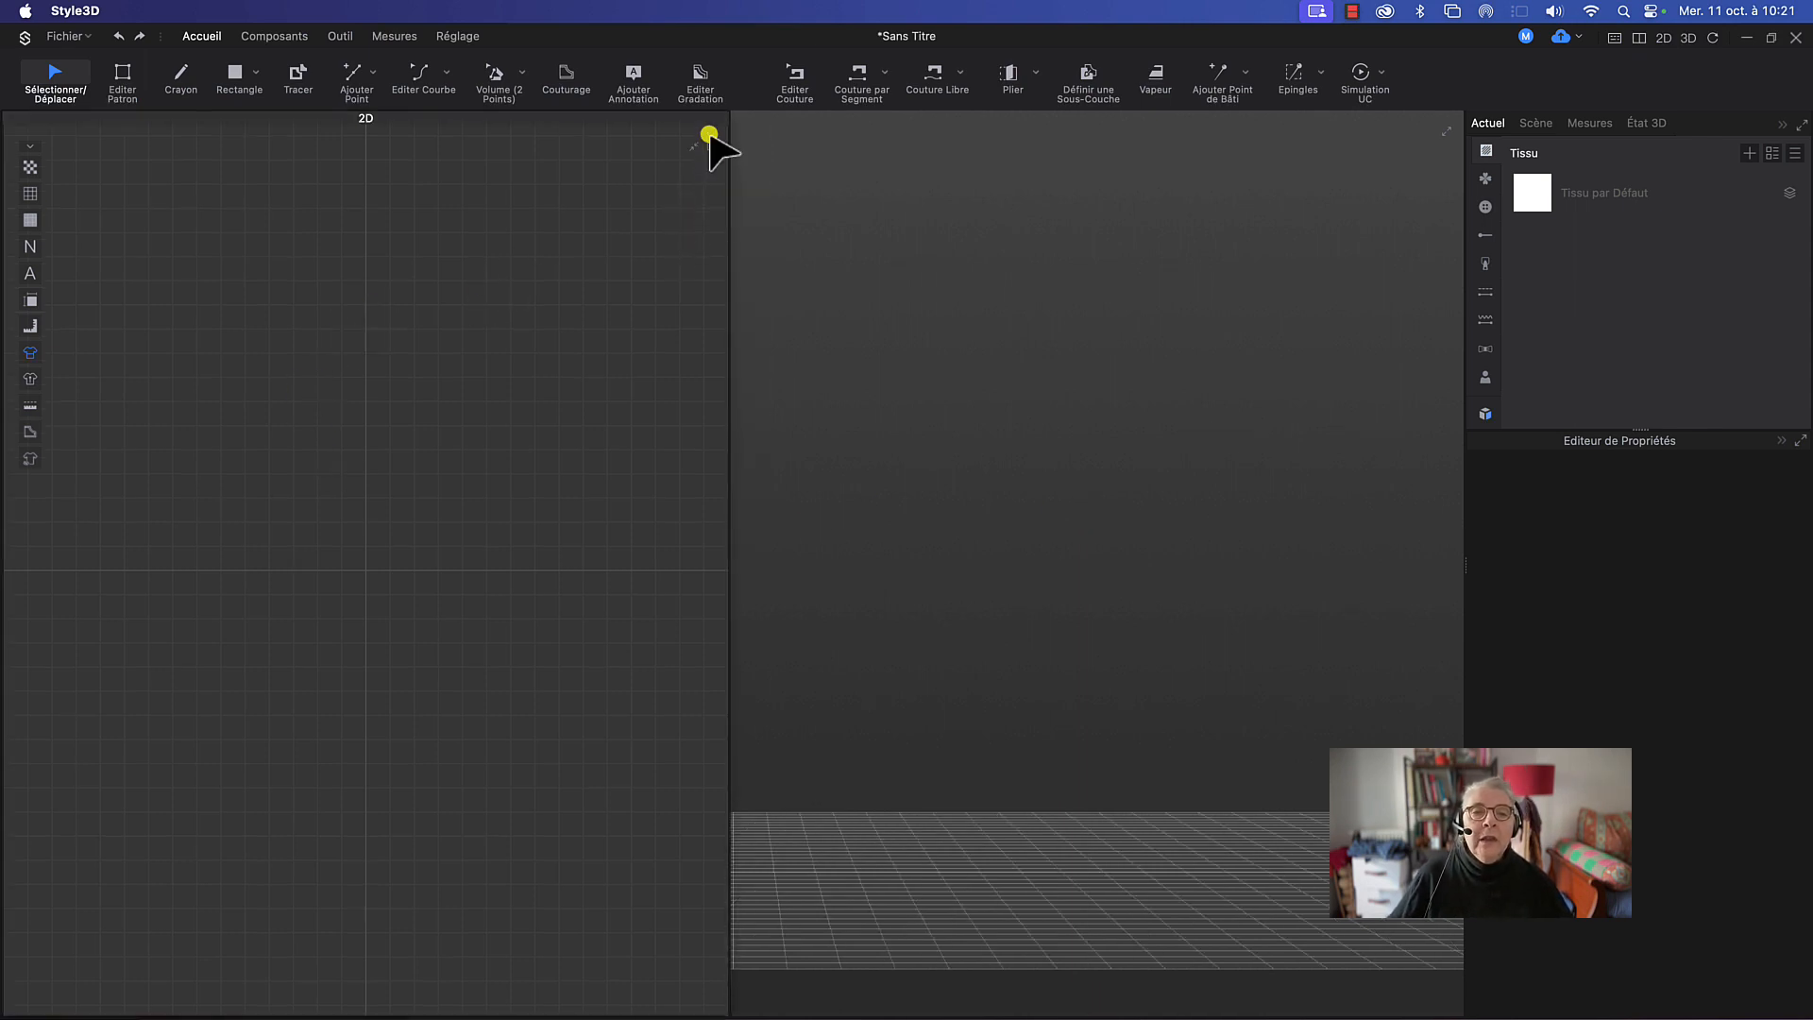
pyautogui.moveTo(427, 123); pyautogui.dragTo(1320, 146)
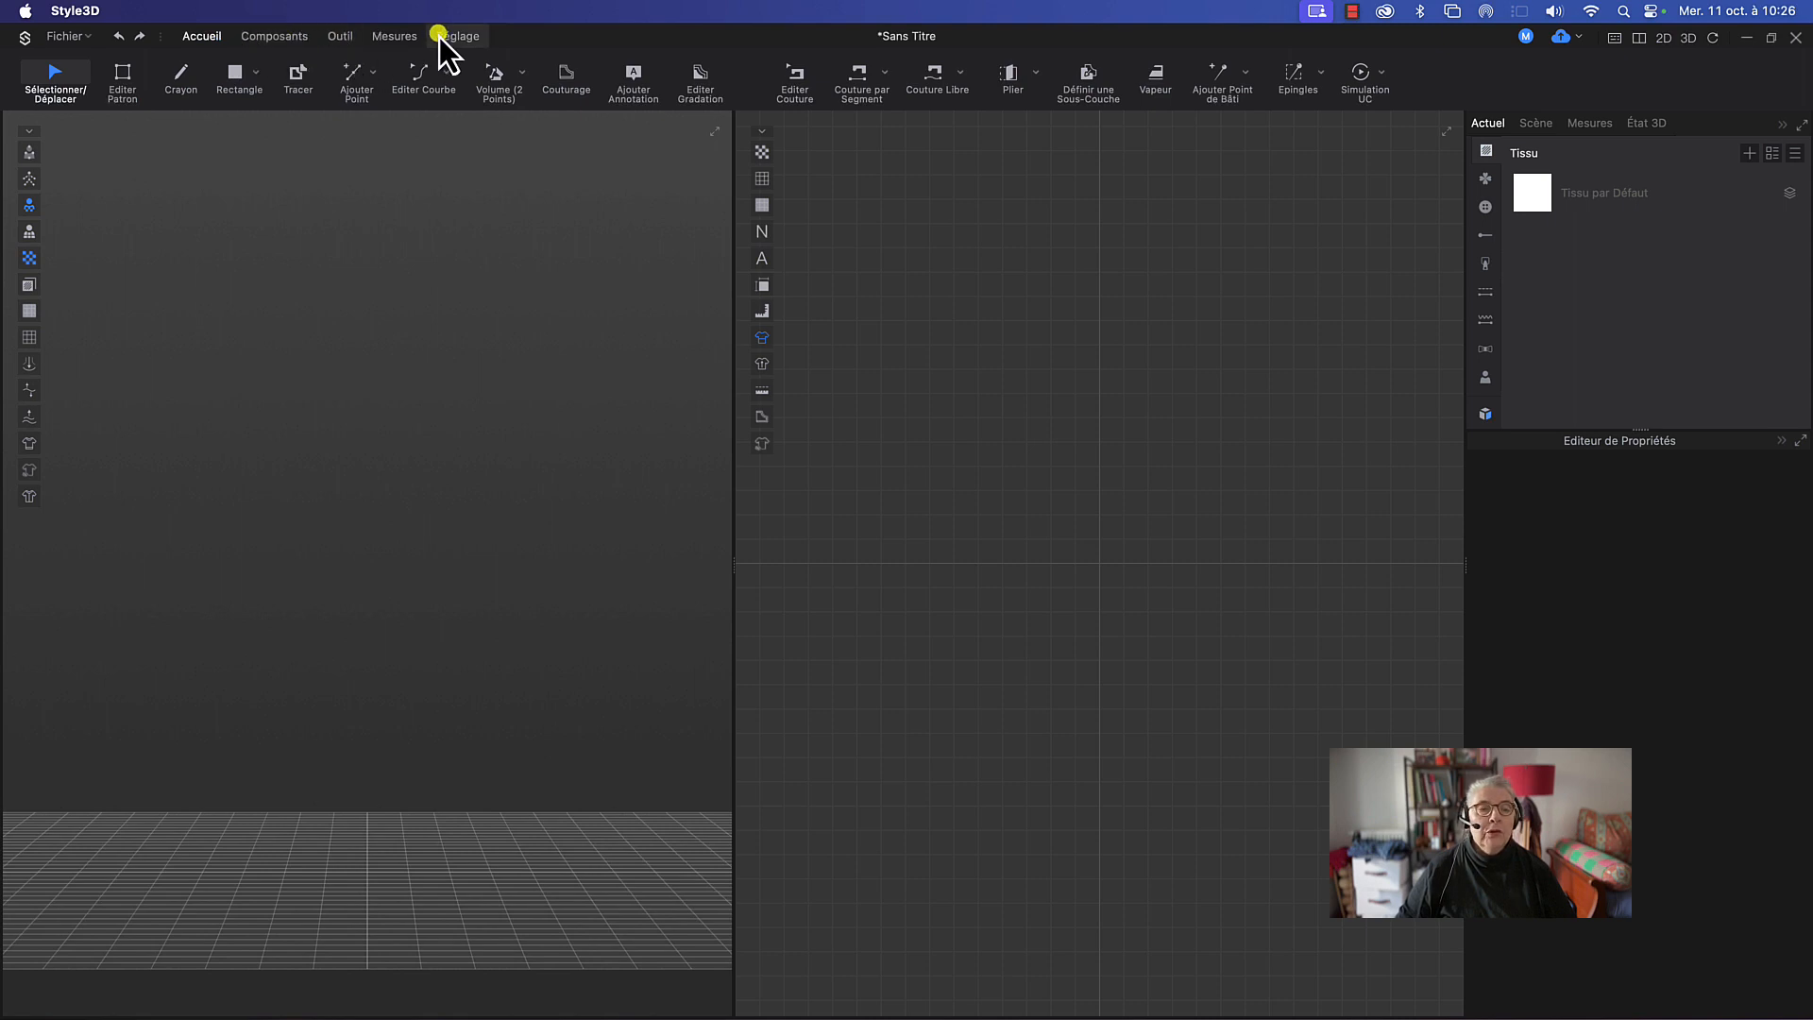
# Step: Look through the Composants, Outil, Mesures and Réglage tool sets and the project's Scène, Mesures and État 3D views, ending on Accueil and Actuel
pyautogui.click(269, 41)
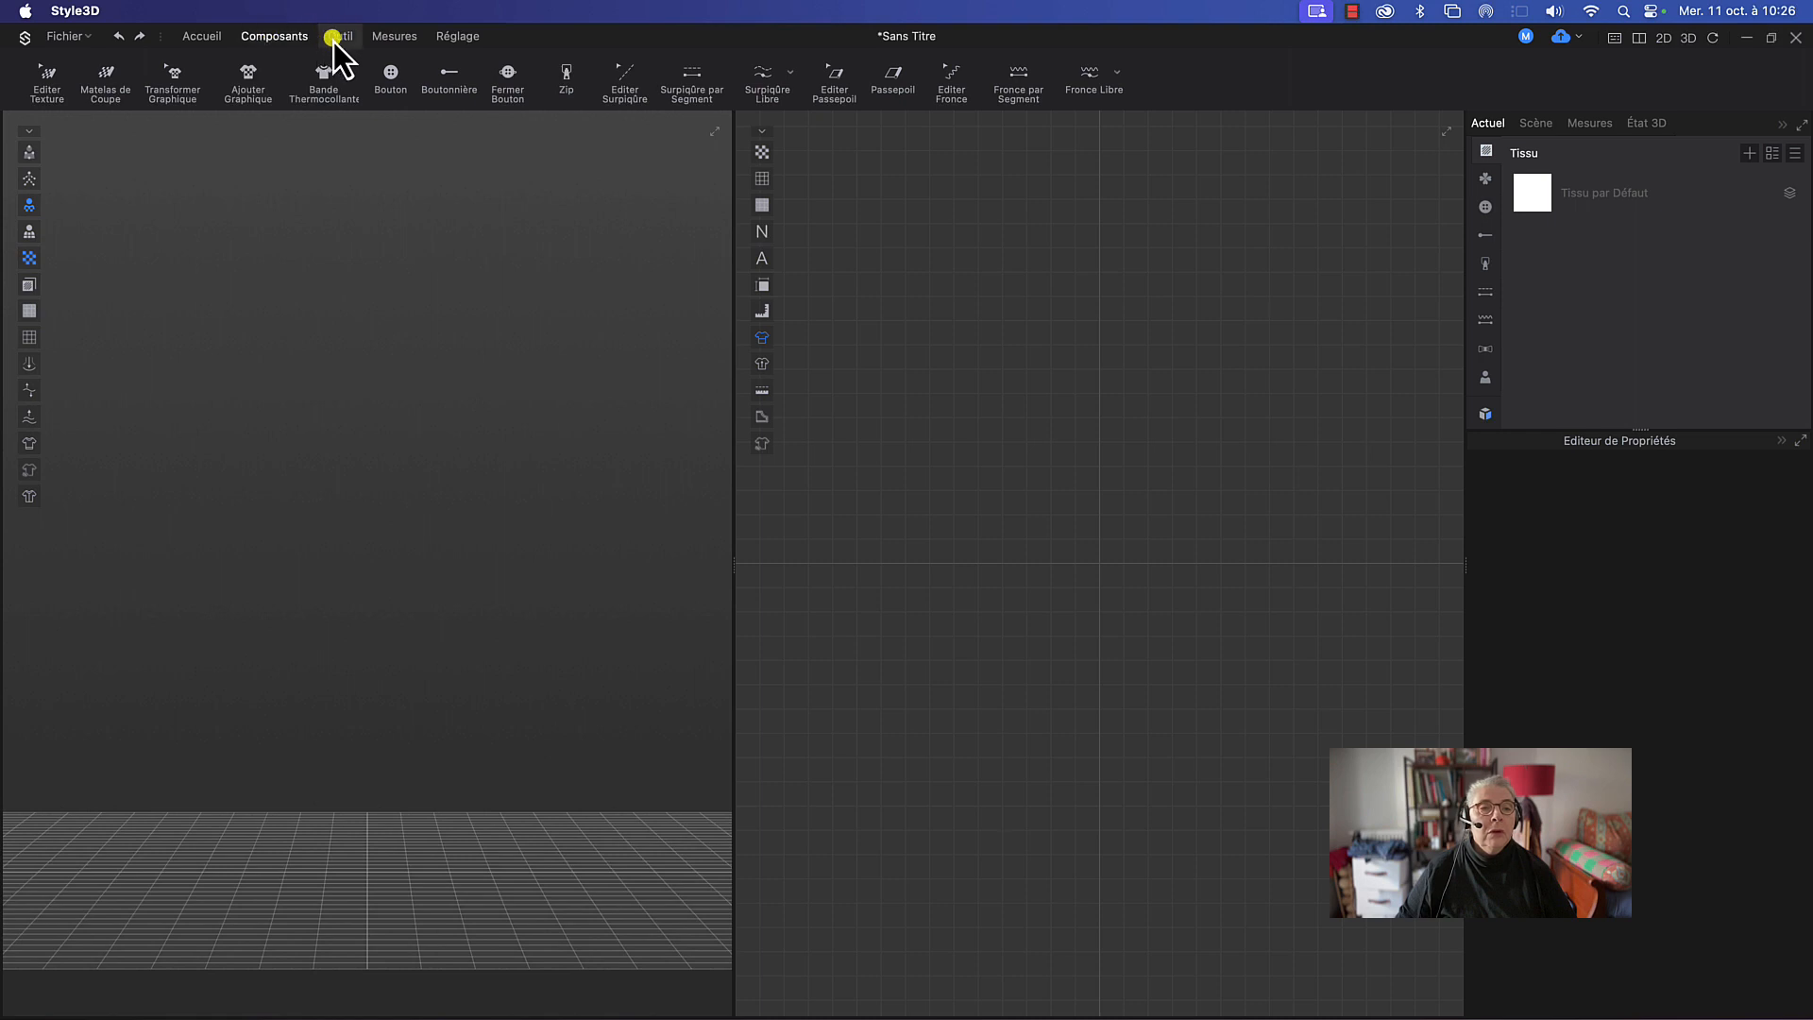
pyautogui.click(333, 39)
pyautogui.click(410, 38)
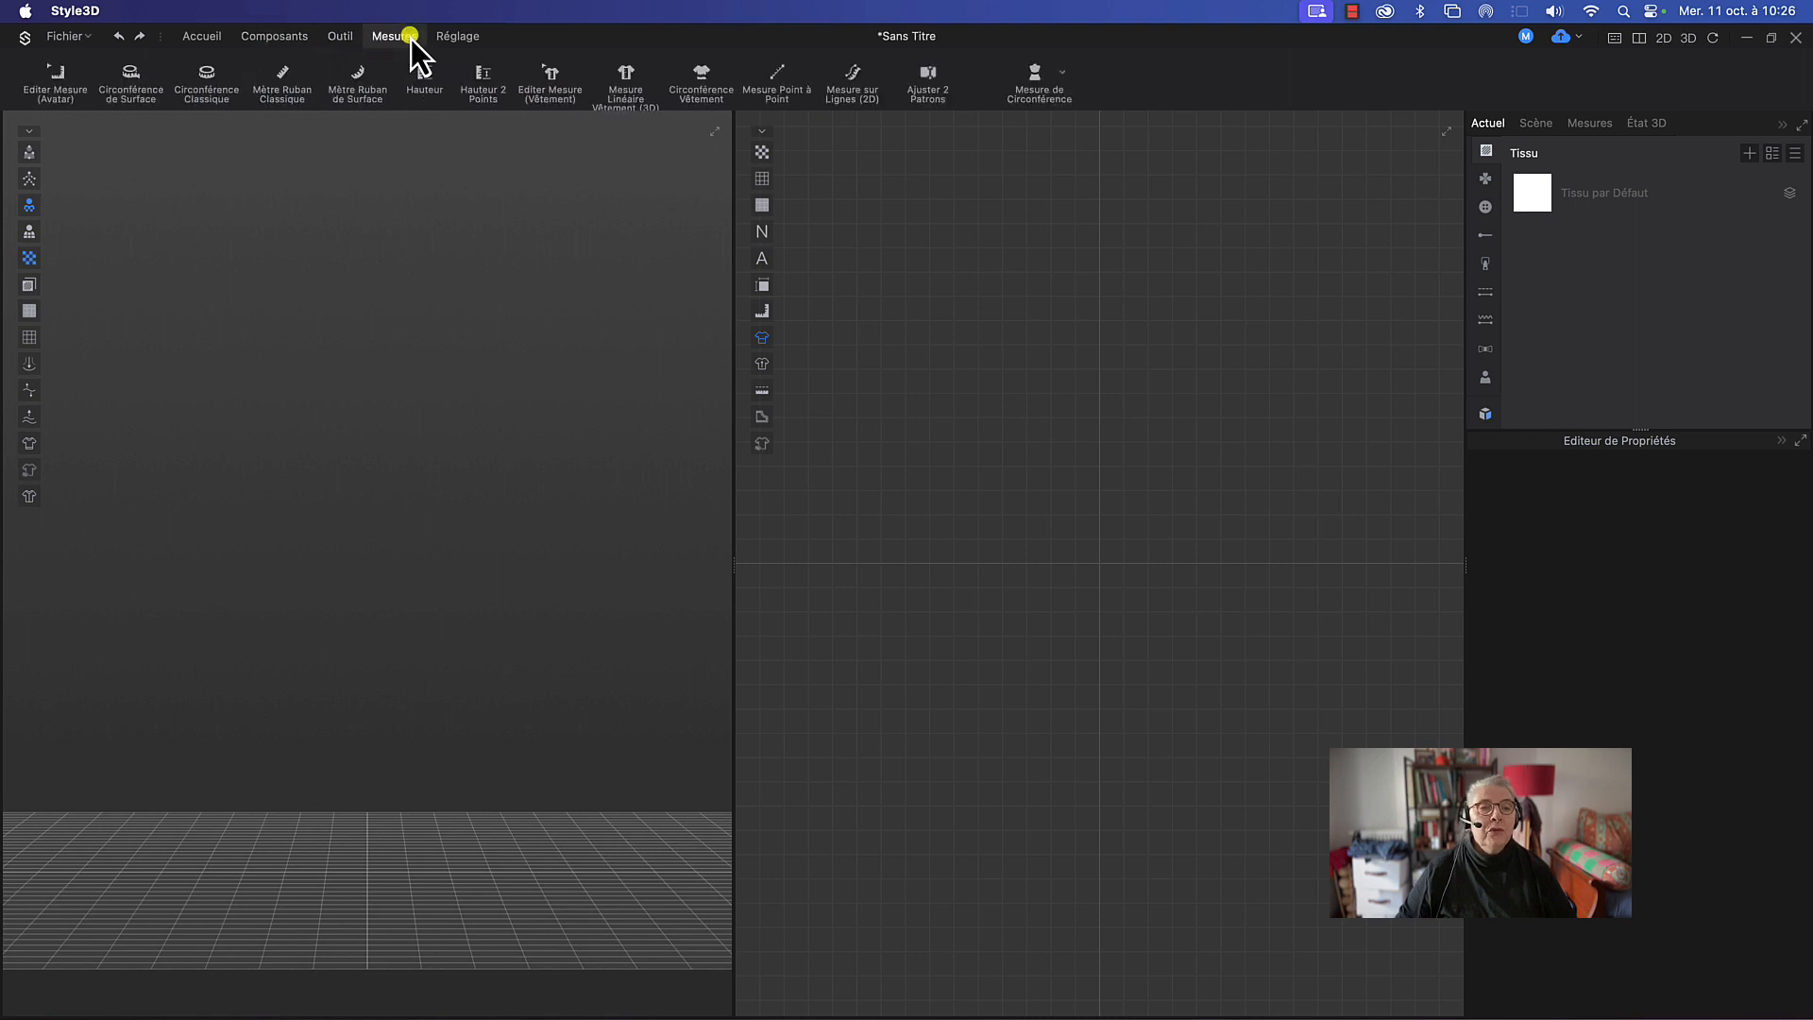
pyautogui.click(441, 38)
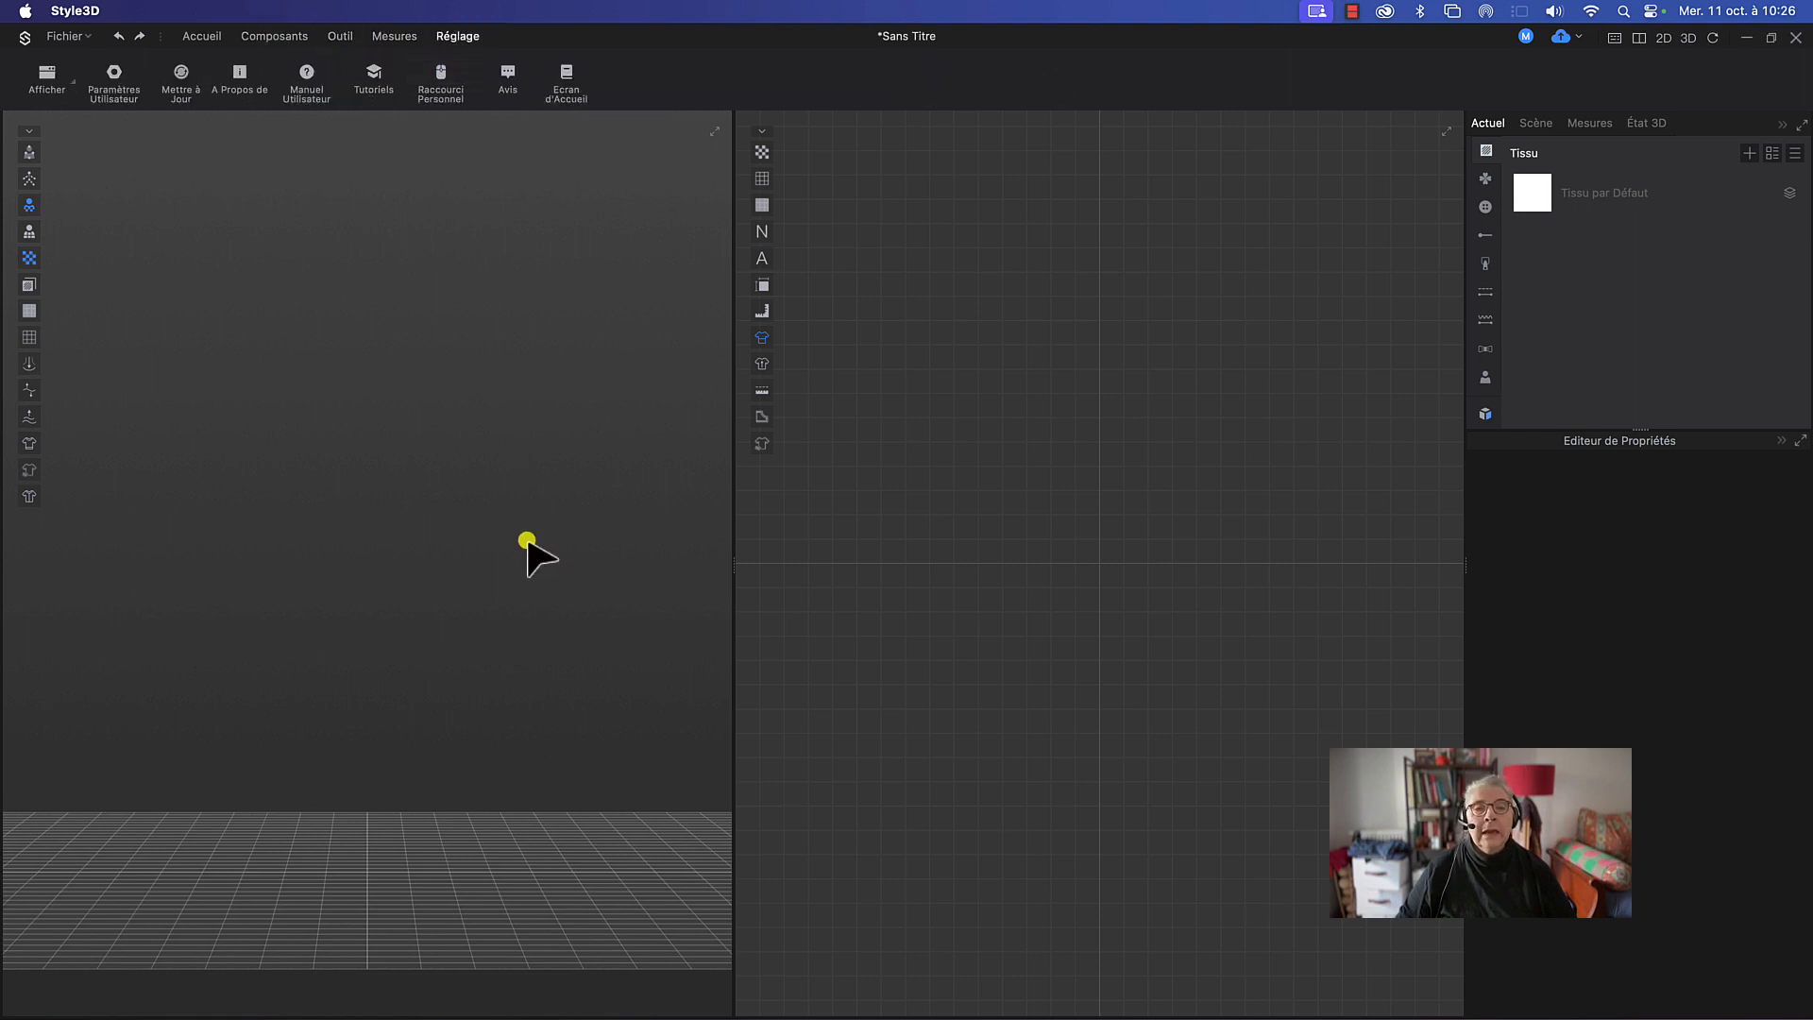
pyautogui.click(204, 36)
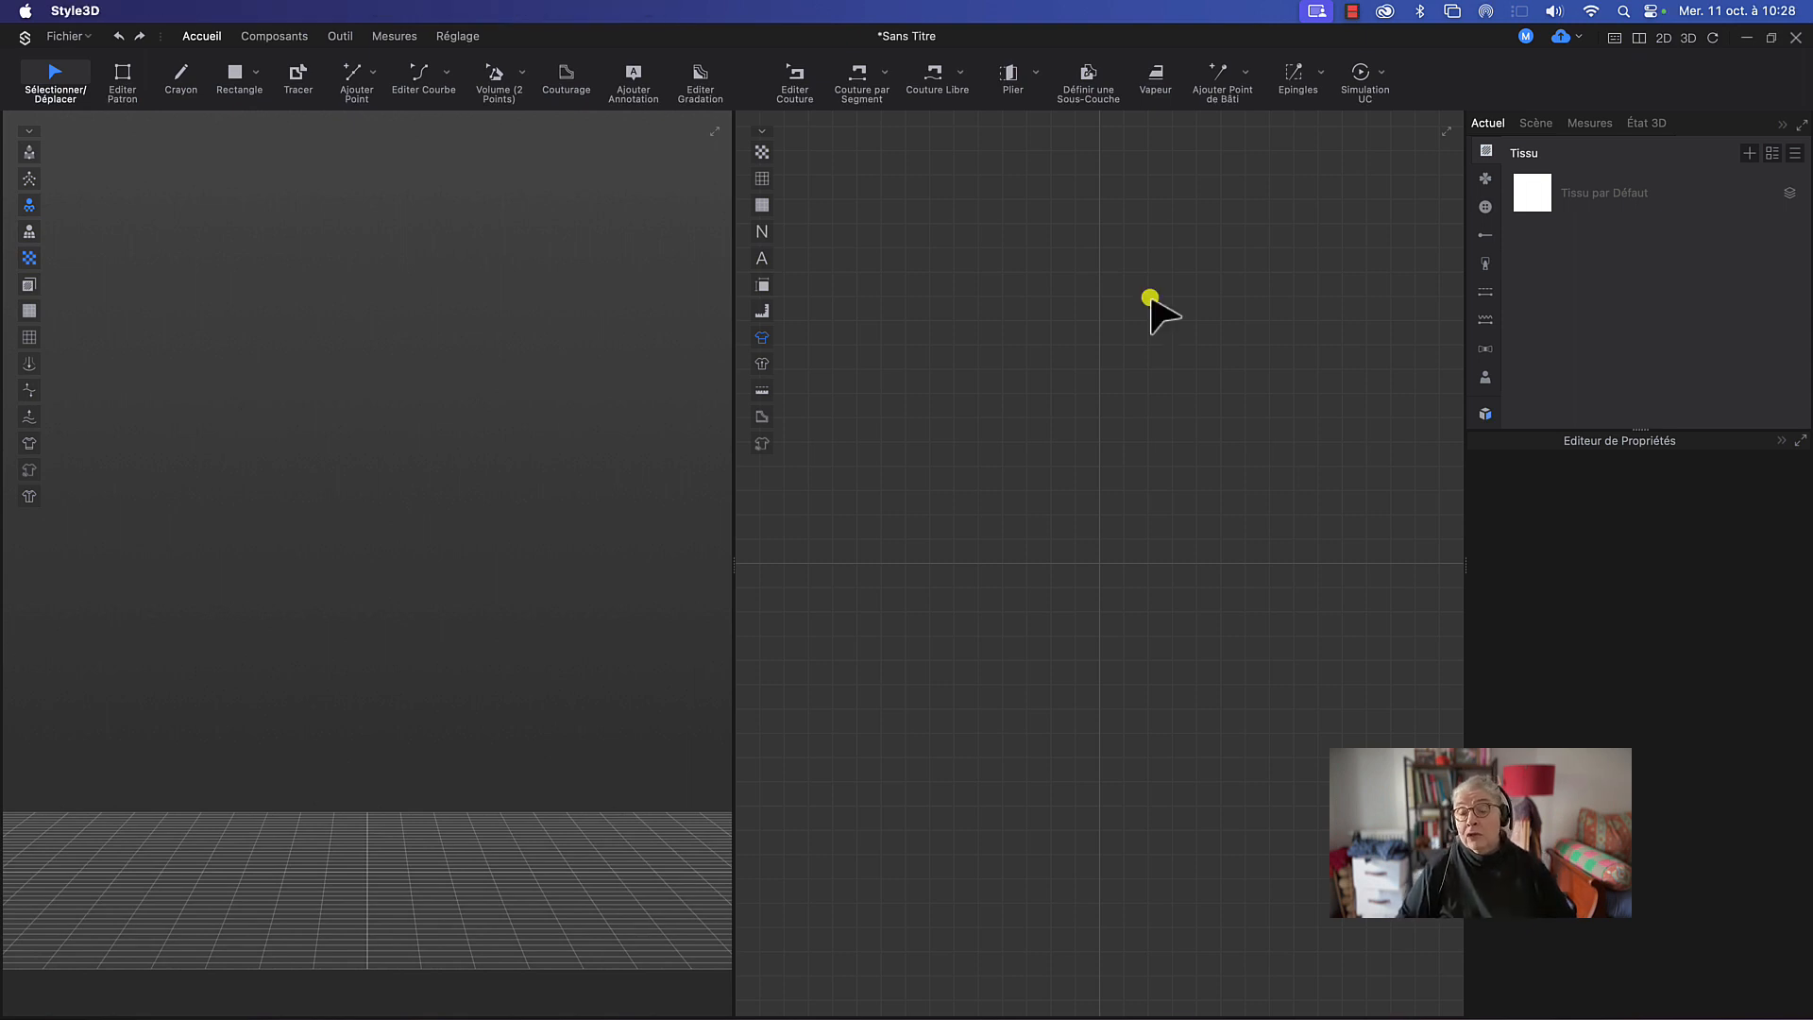
pyautogui.click(1537, 129)
pyautogui.click(1586, 125)
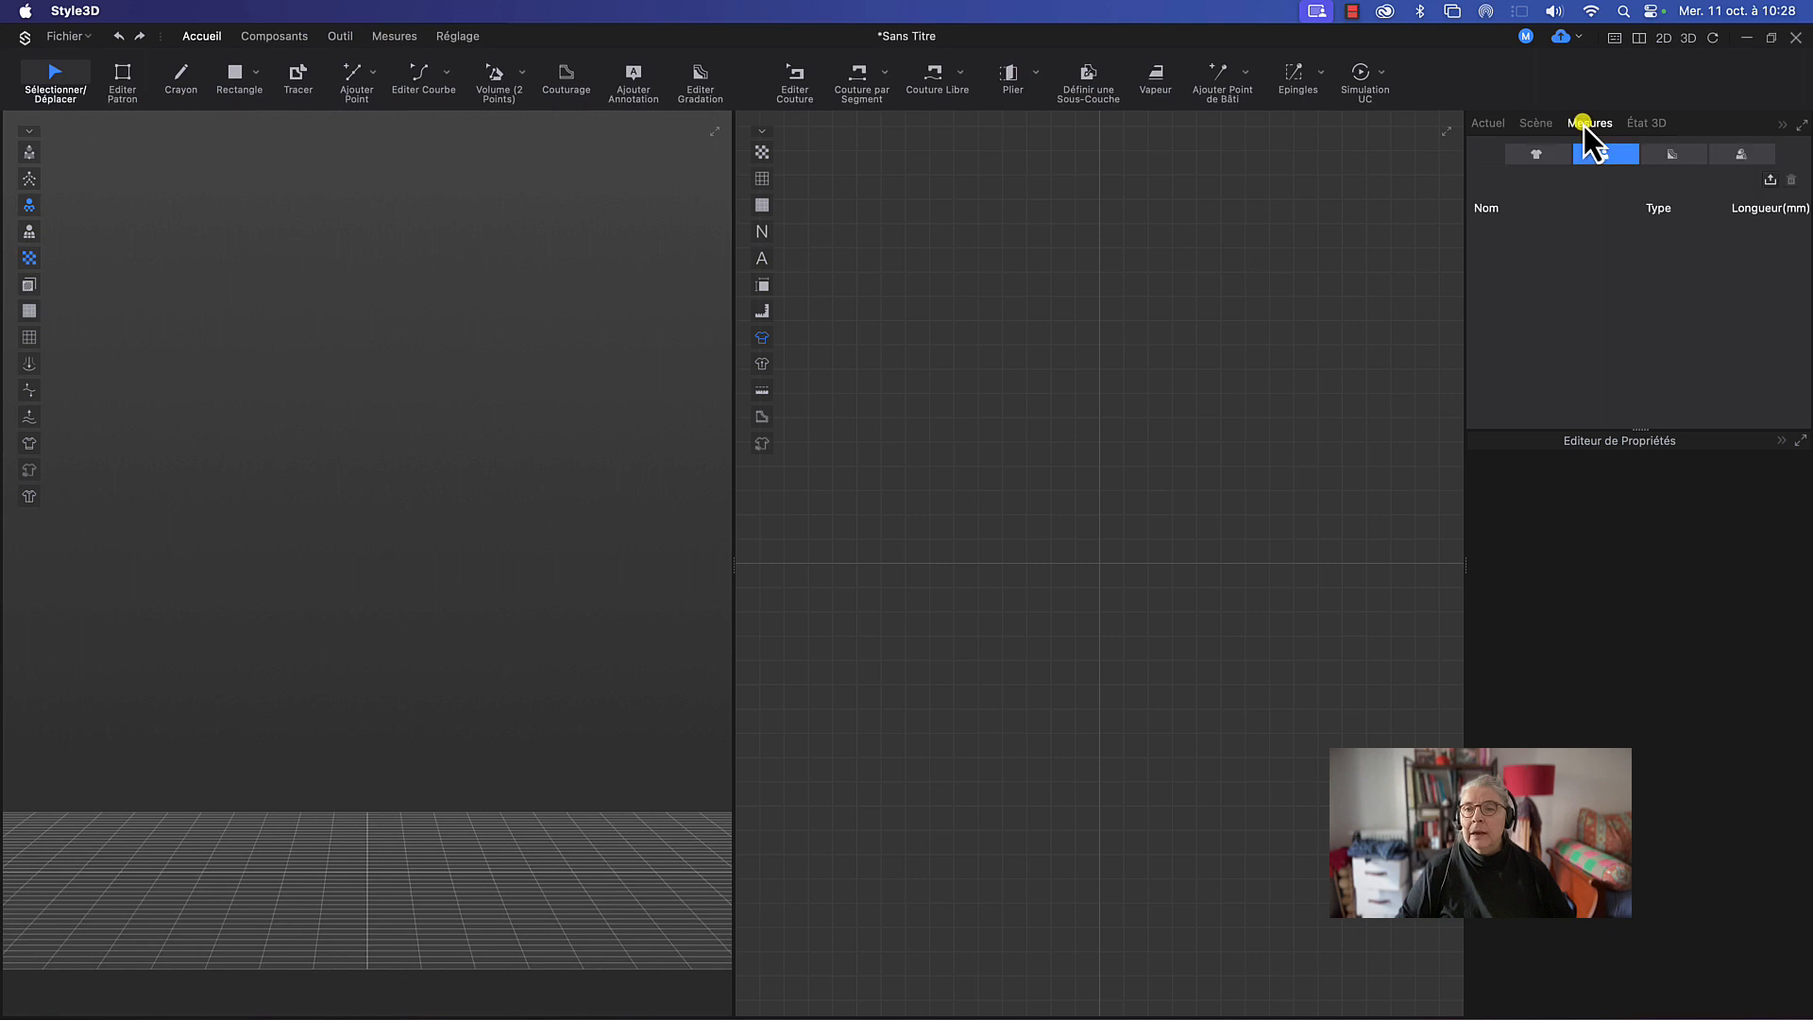
pyautogui.click(1646, 123)
pyautogui.click(1535, 126)
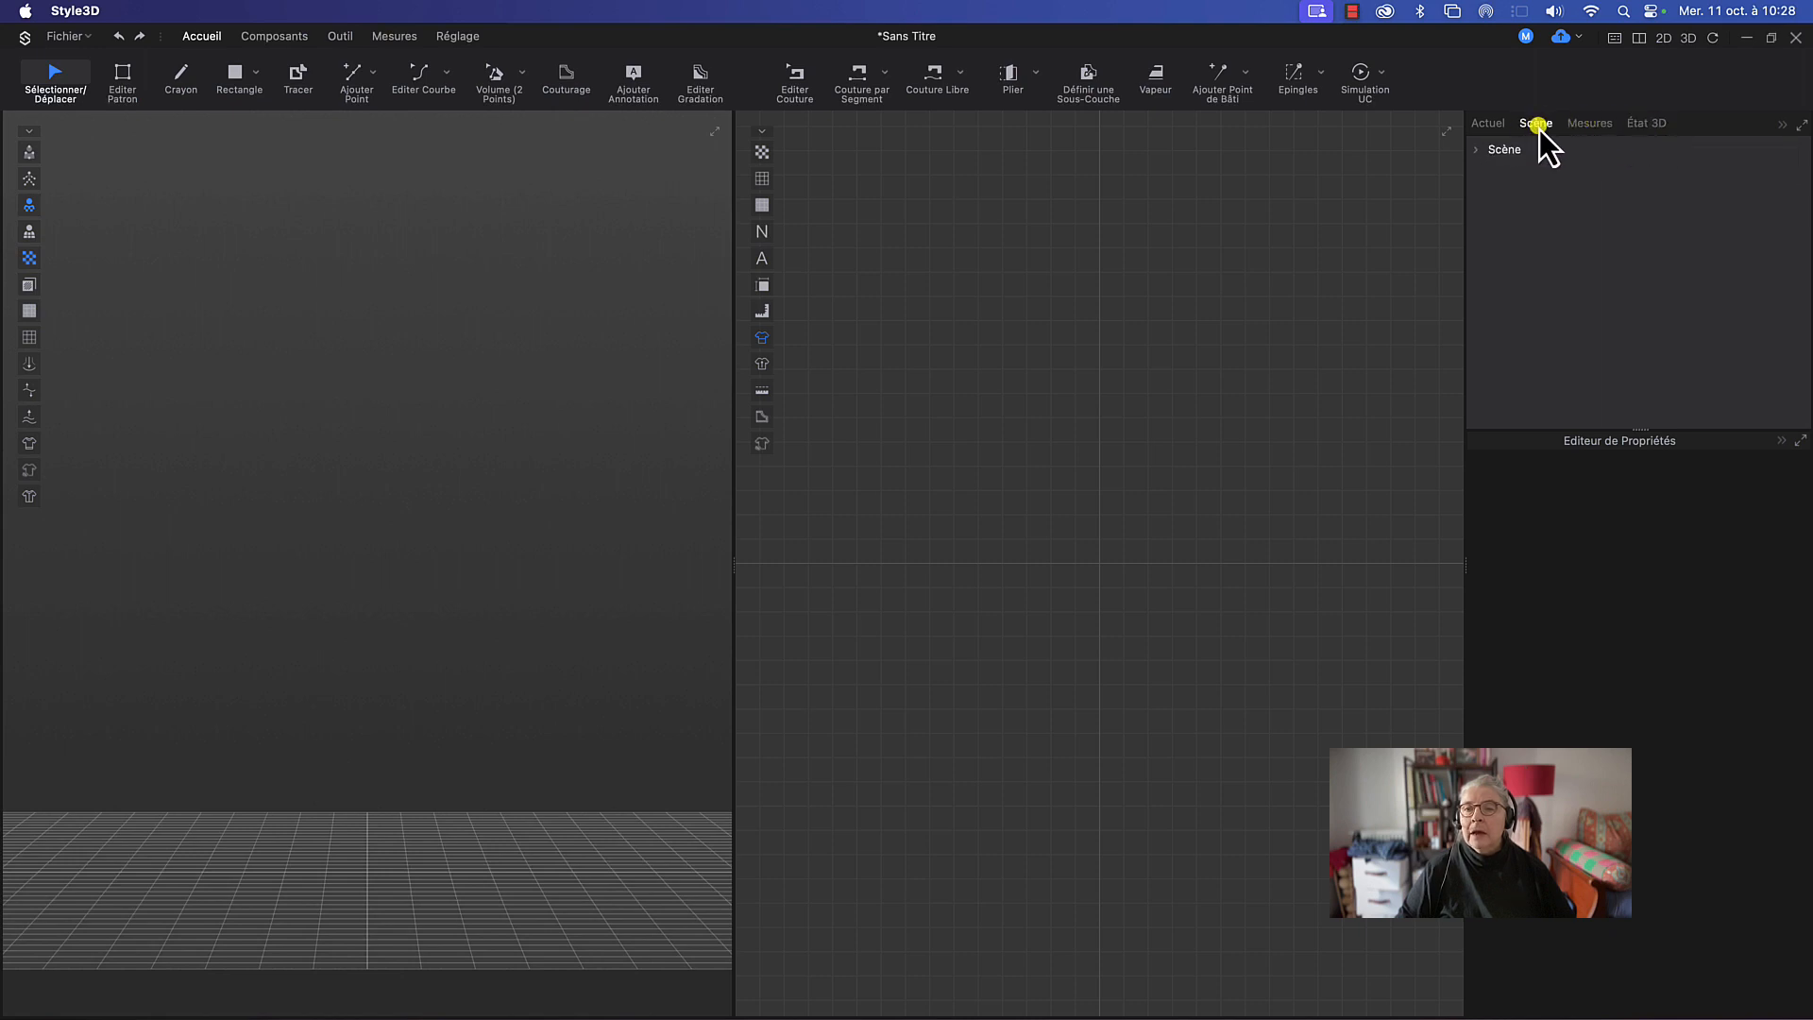
pyautogui.click(1590, 126)
pyautogui.click(1644, 123)
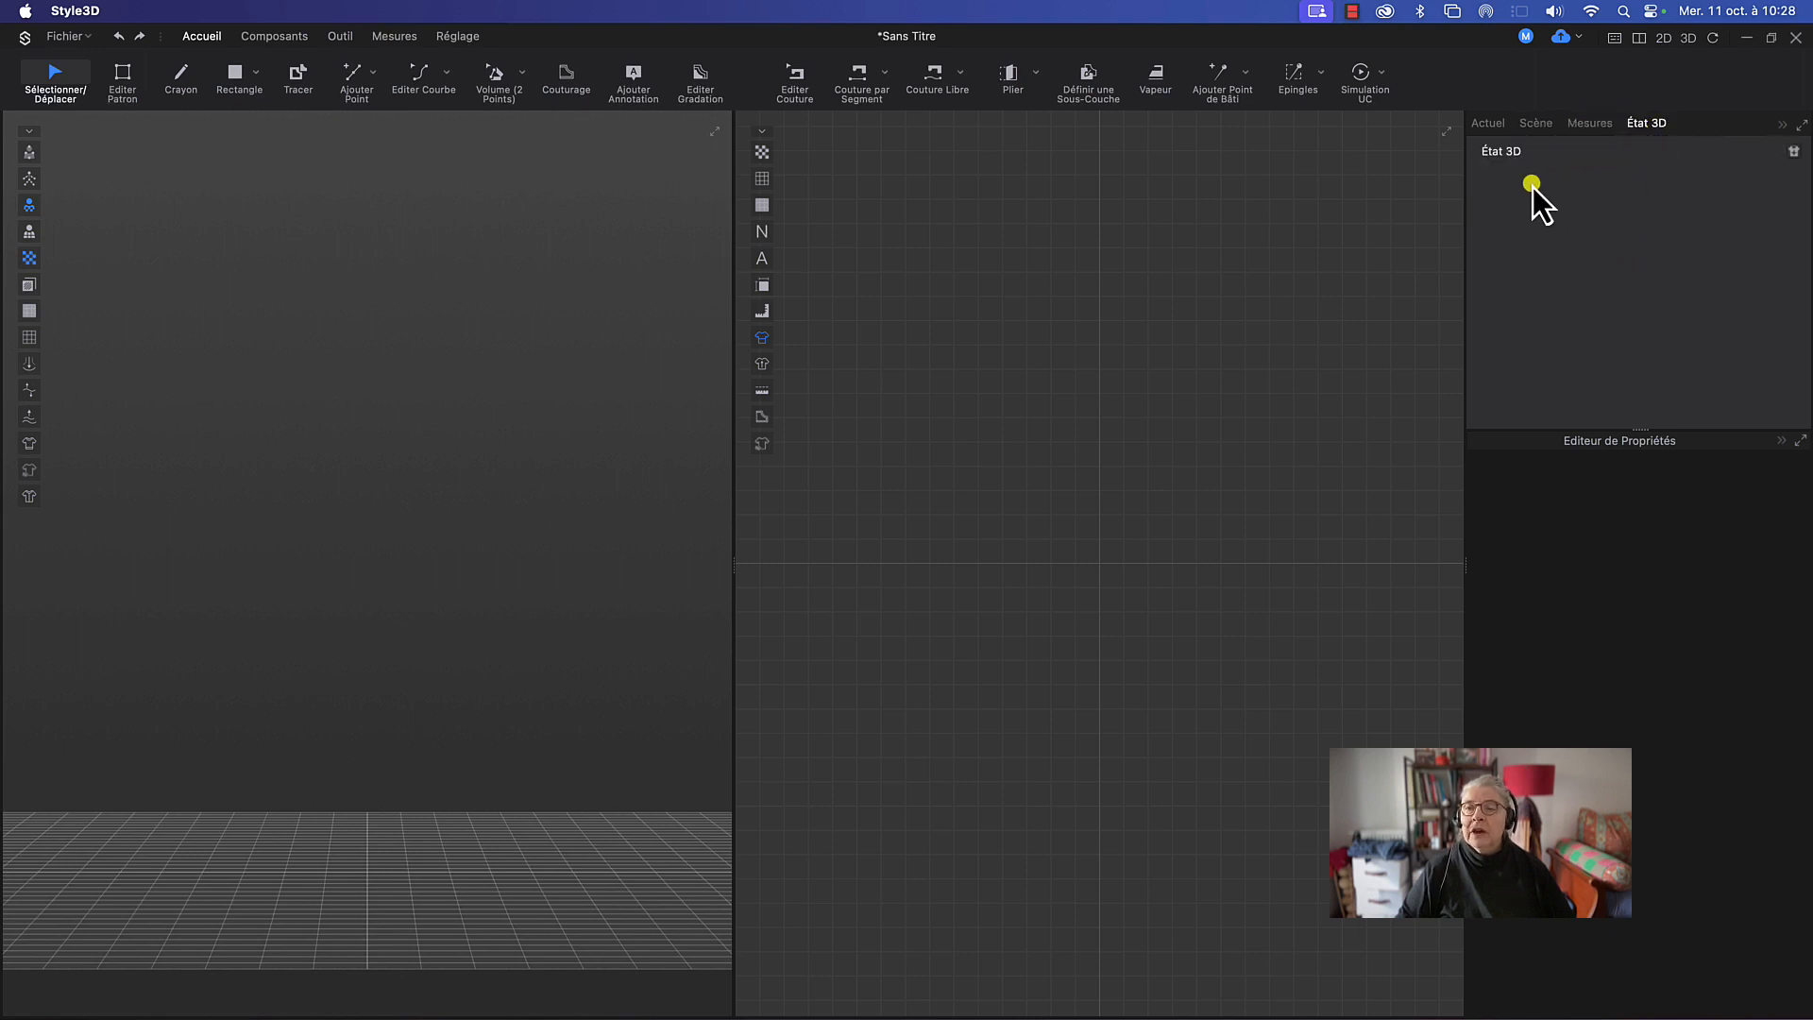
pyautogui.click(1492, 124)
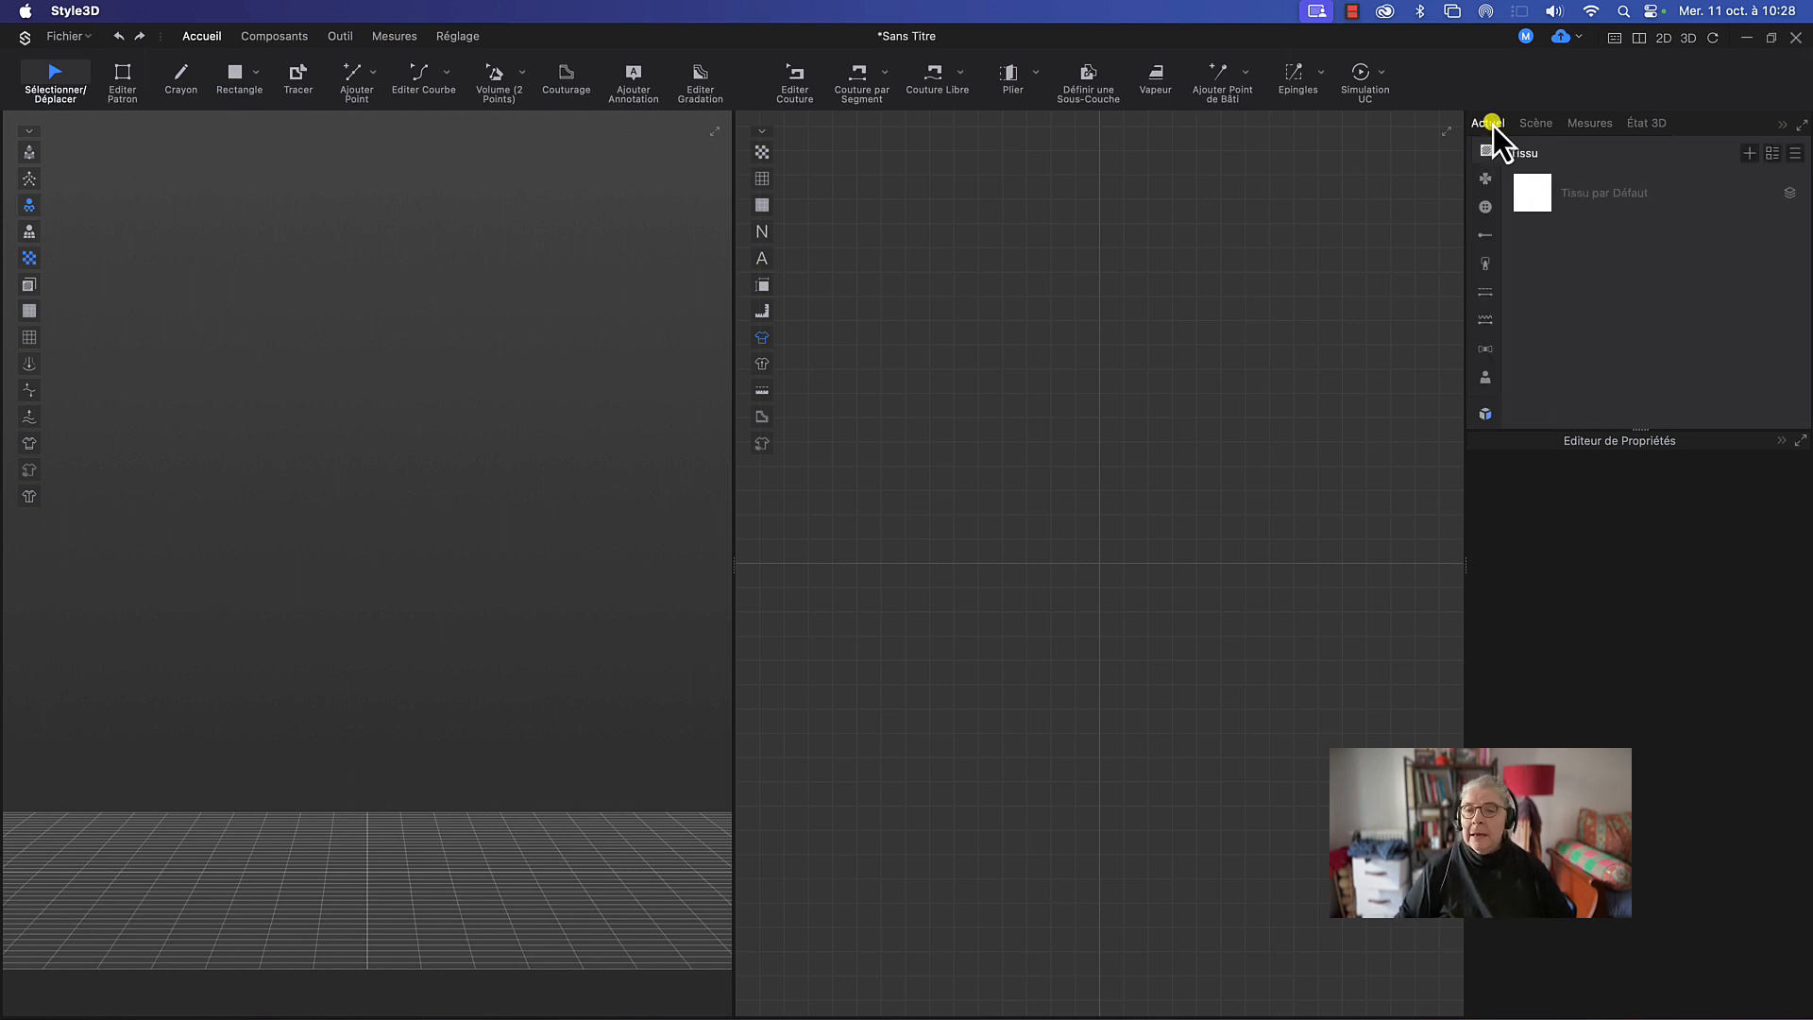
# Step: Open the Femme.savt avatar from the Femme folder of the resource library's avatars
pyautogui.click(1489, 381)
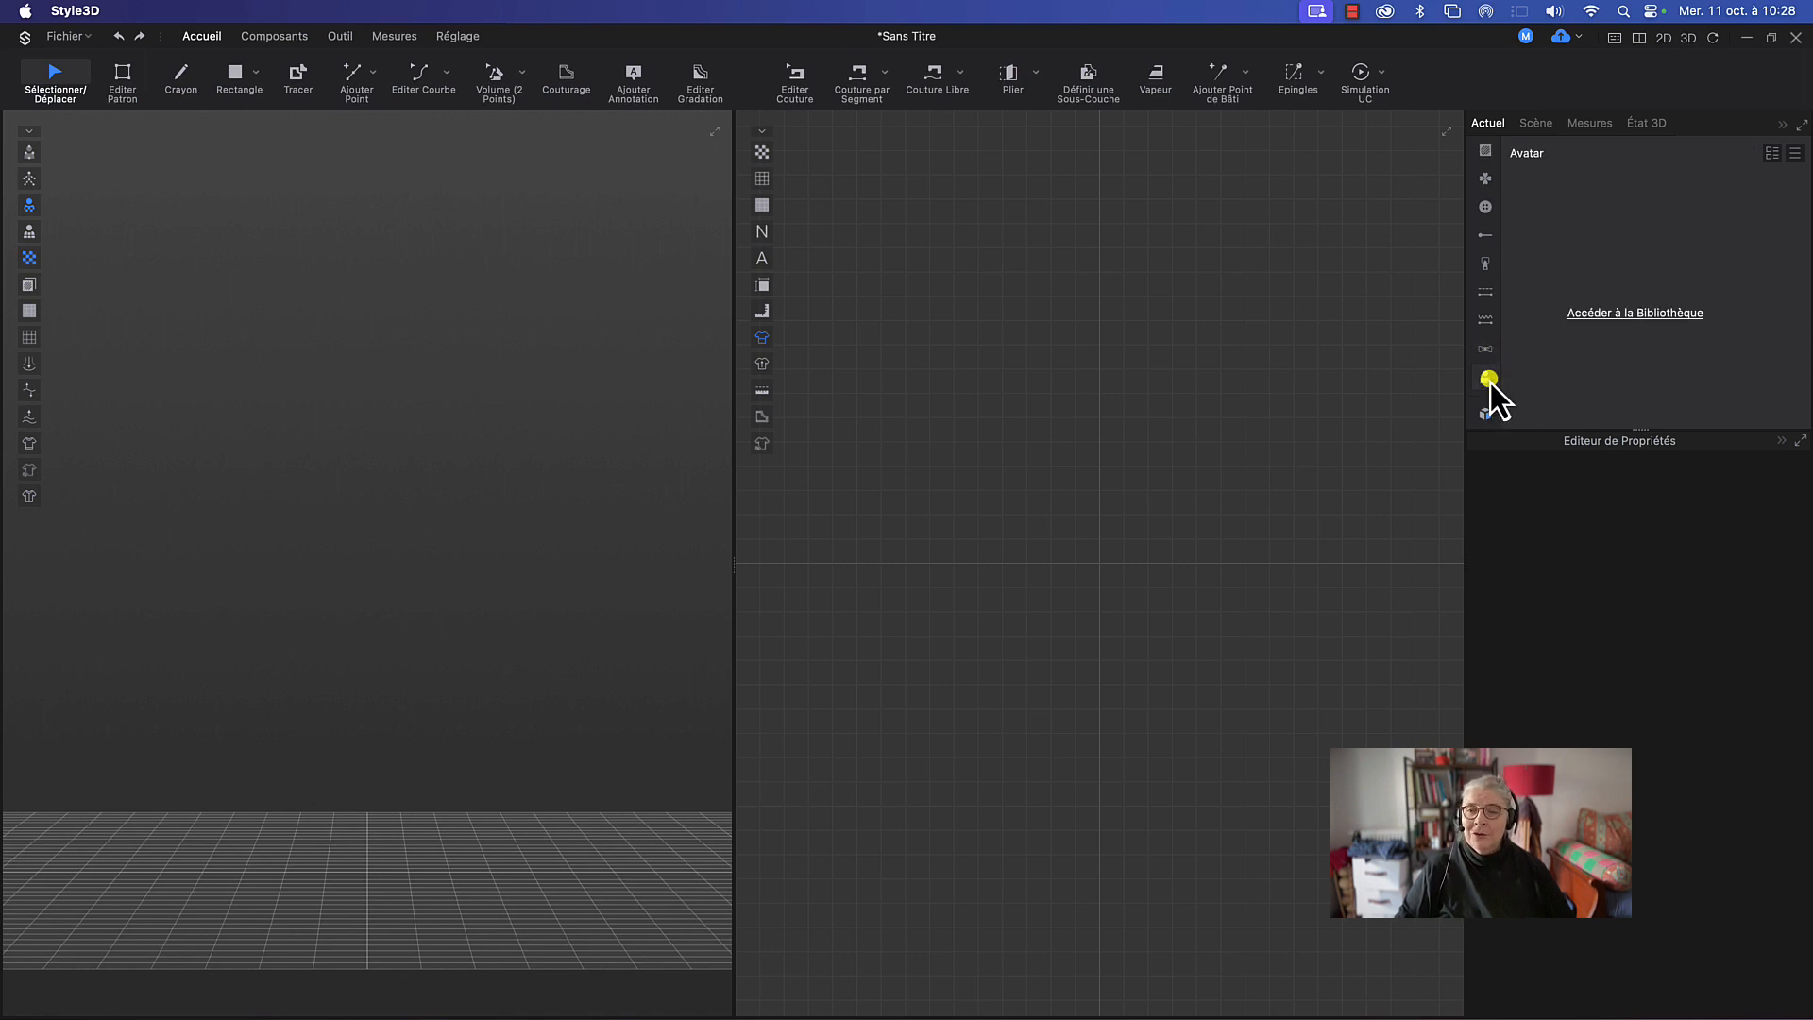
pyautogui.click(1634, 315)
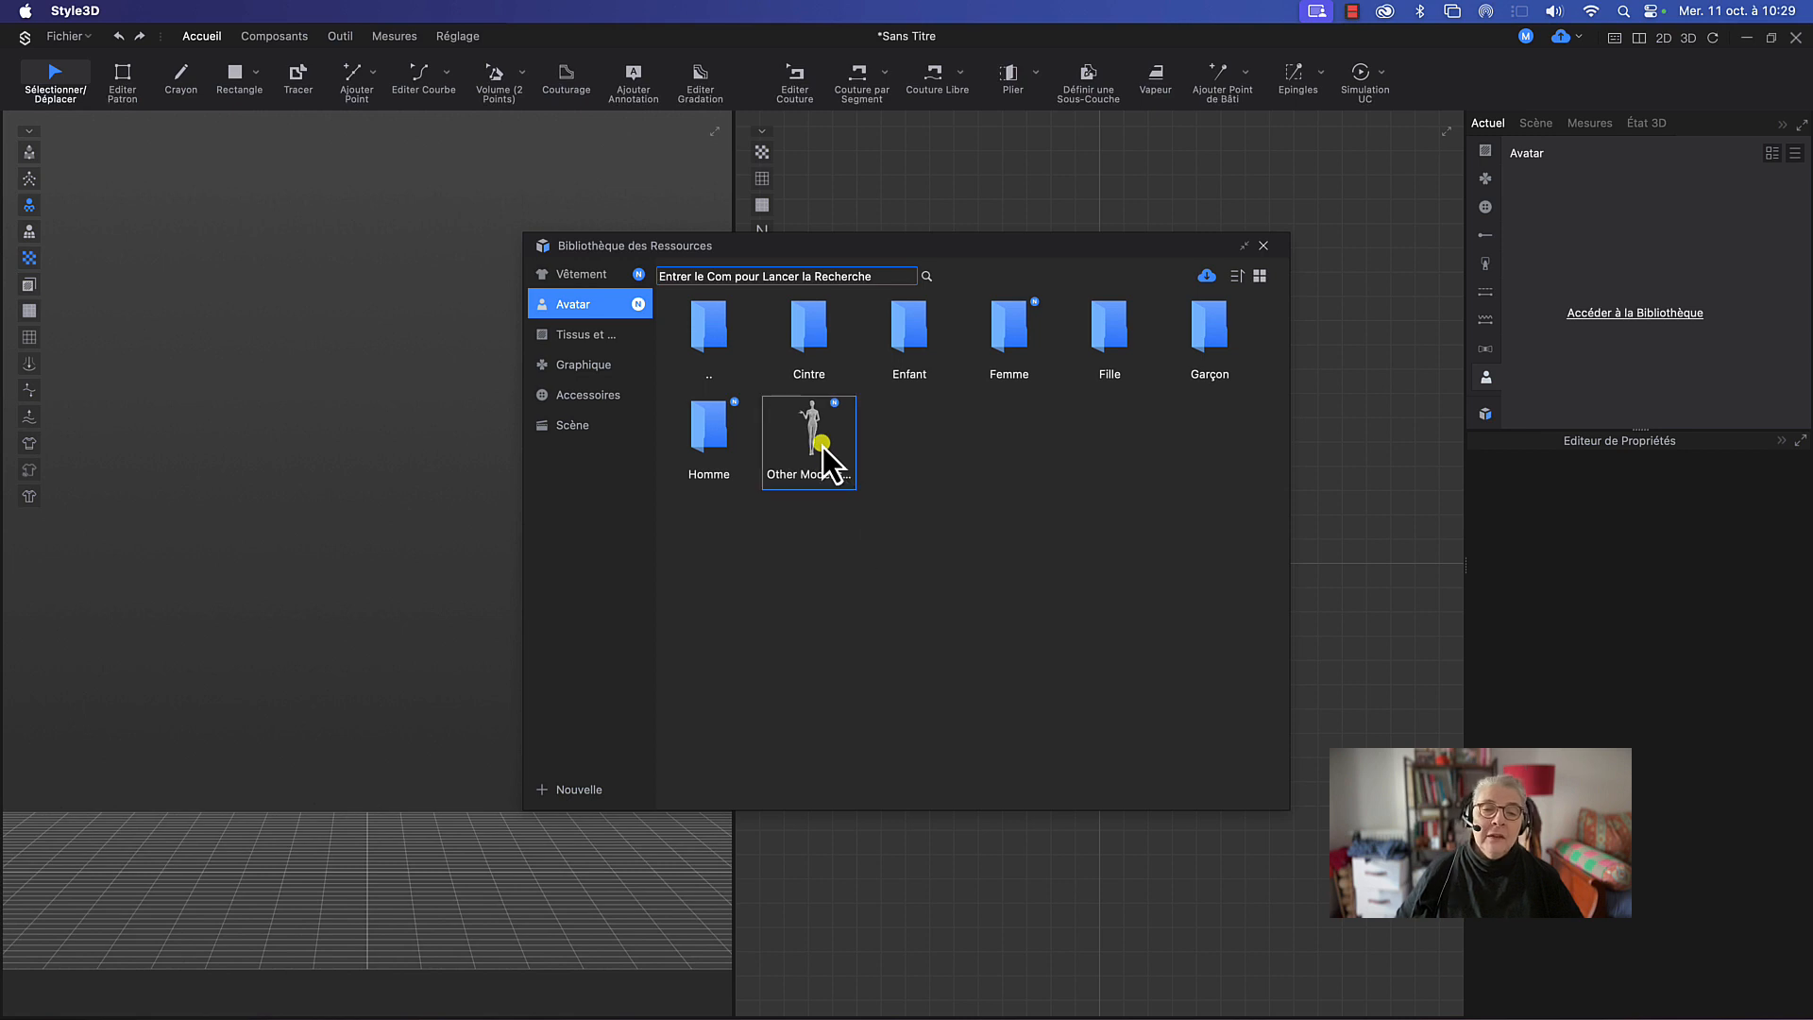
pyautogui.moveTo(818, 445)
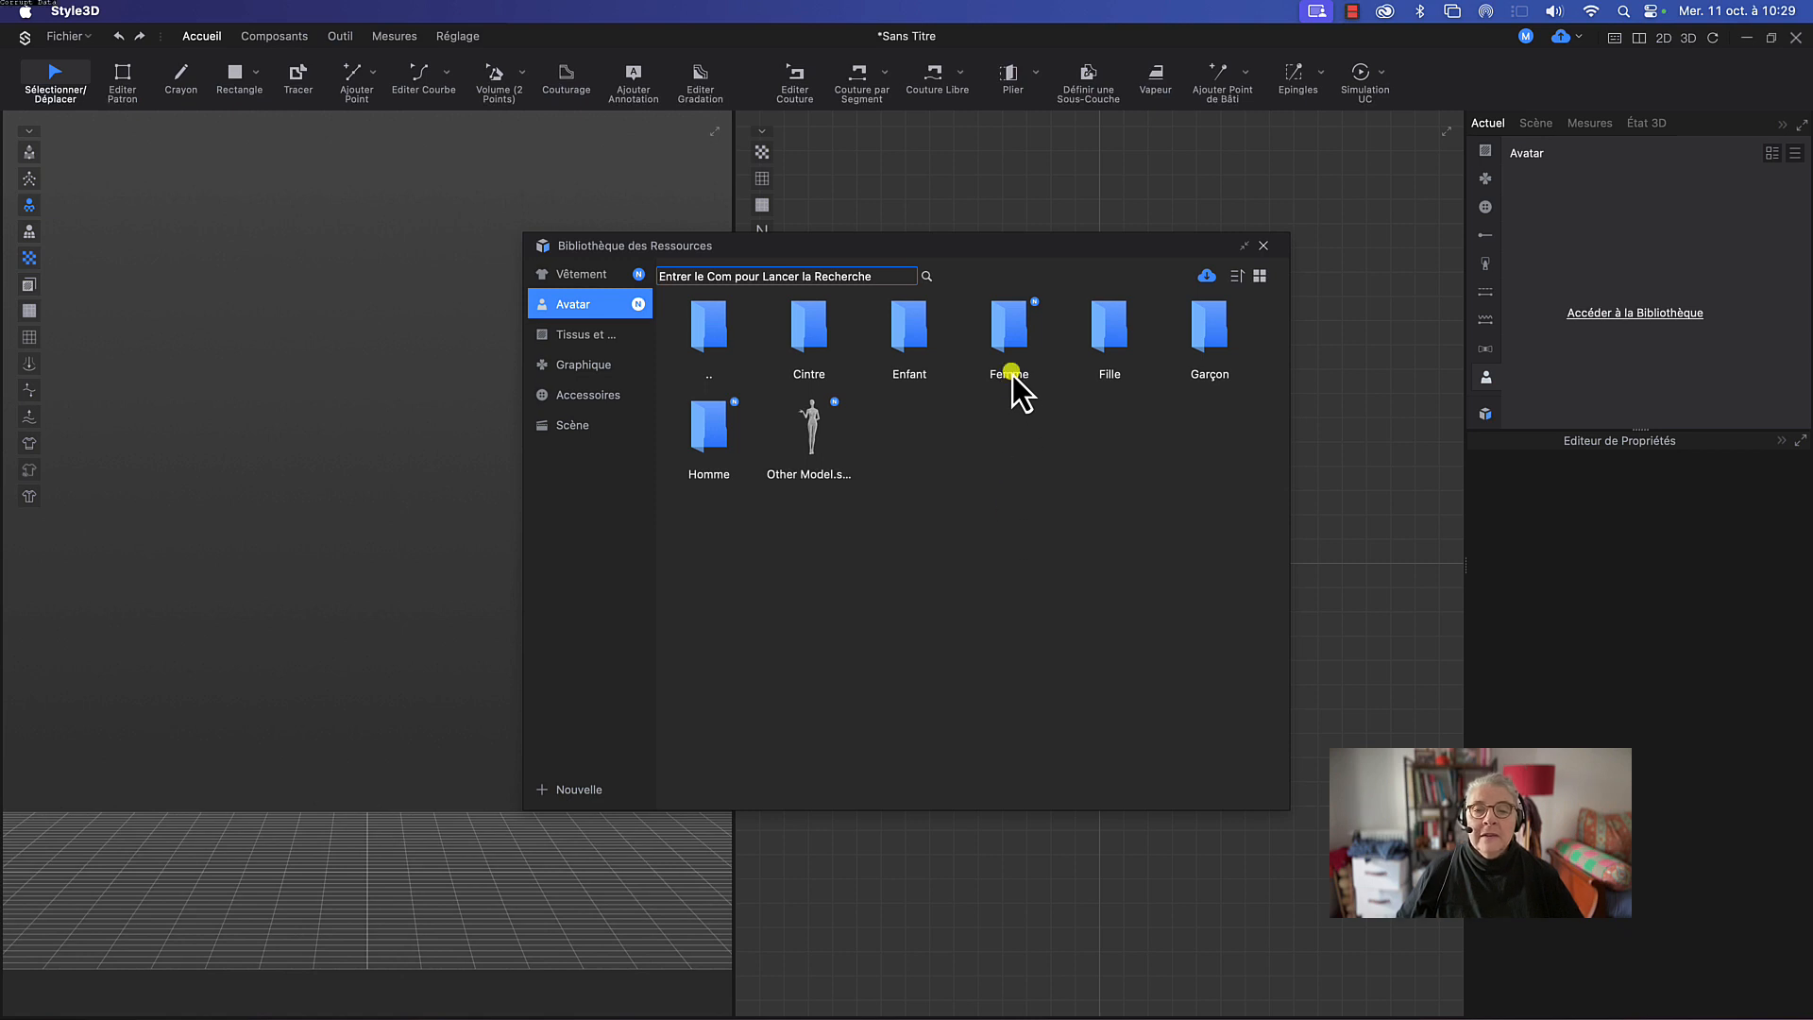
pyautogui.click(1003, 332)
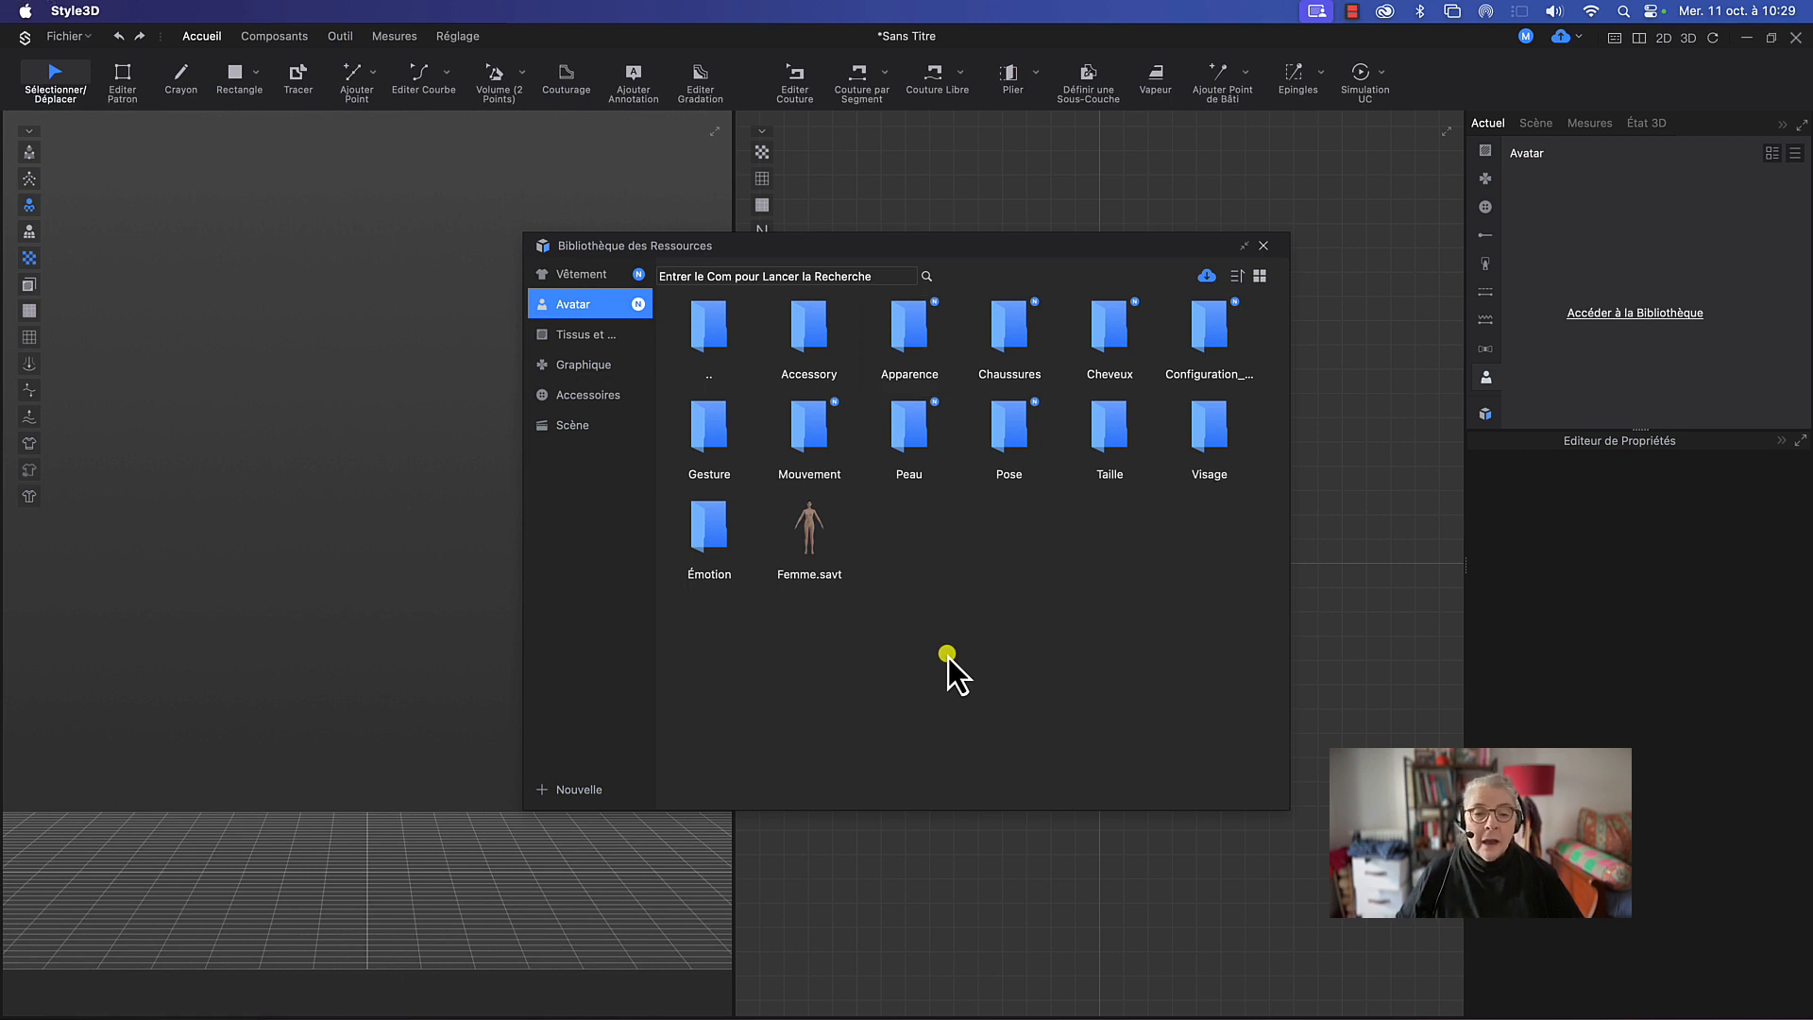
pyautogui.moveTo(823, 536)
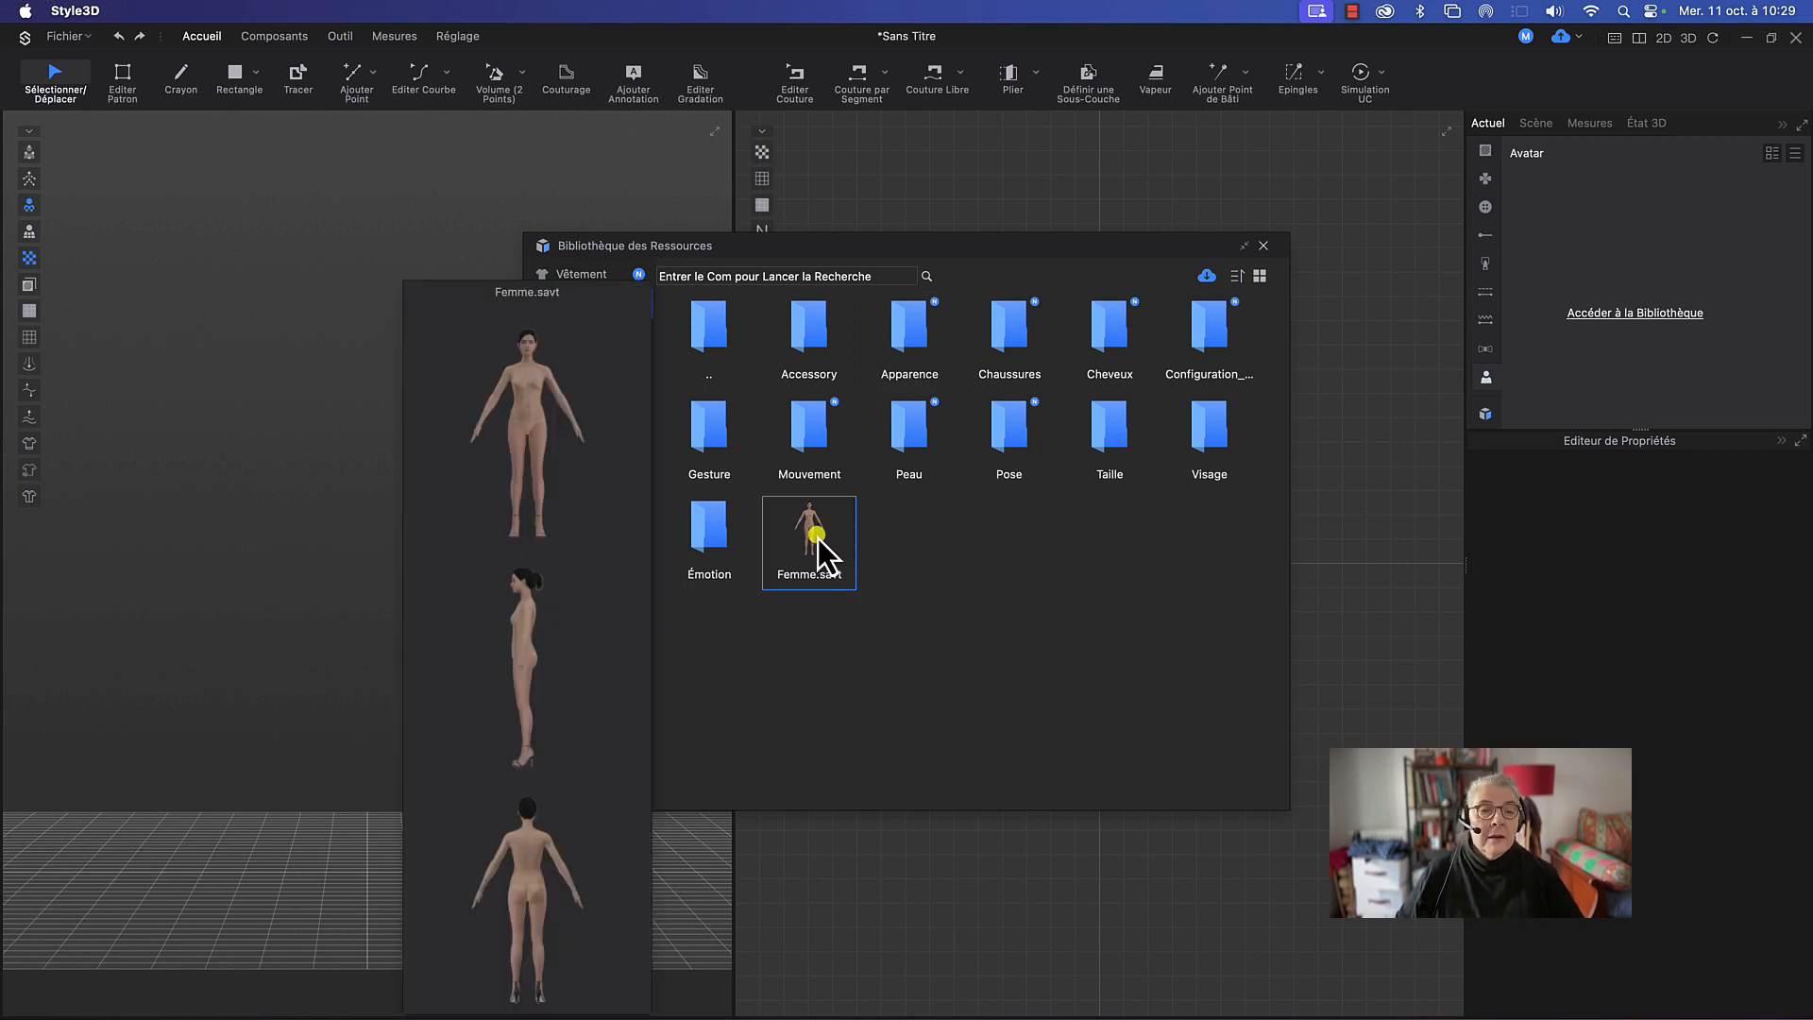
pyautogui.doubleClick(808, 538)
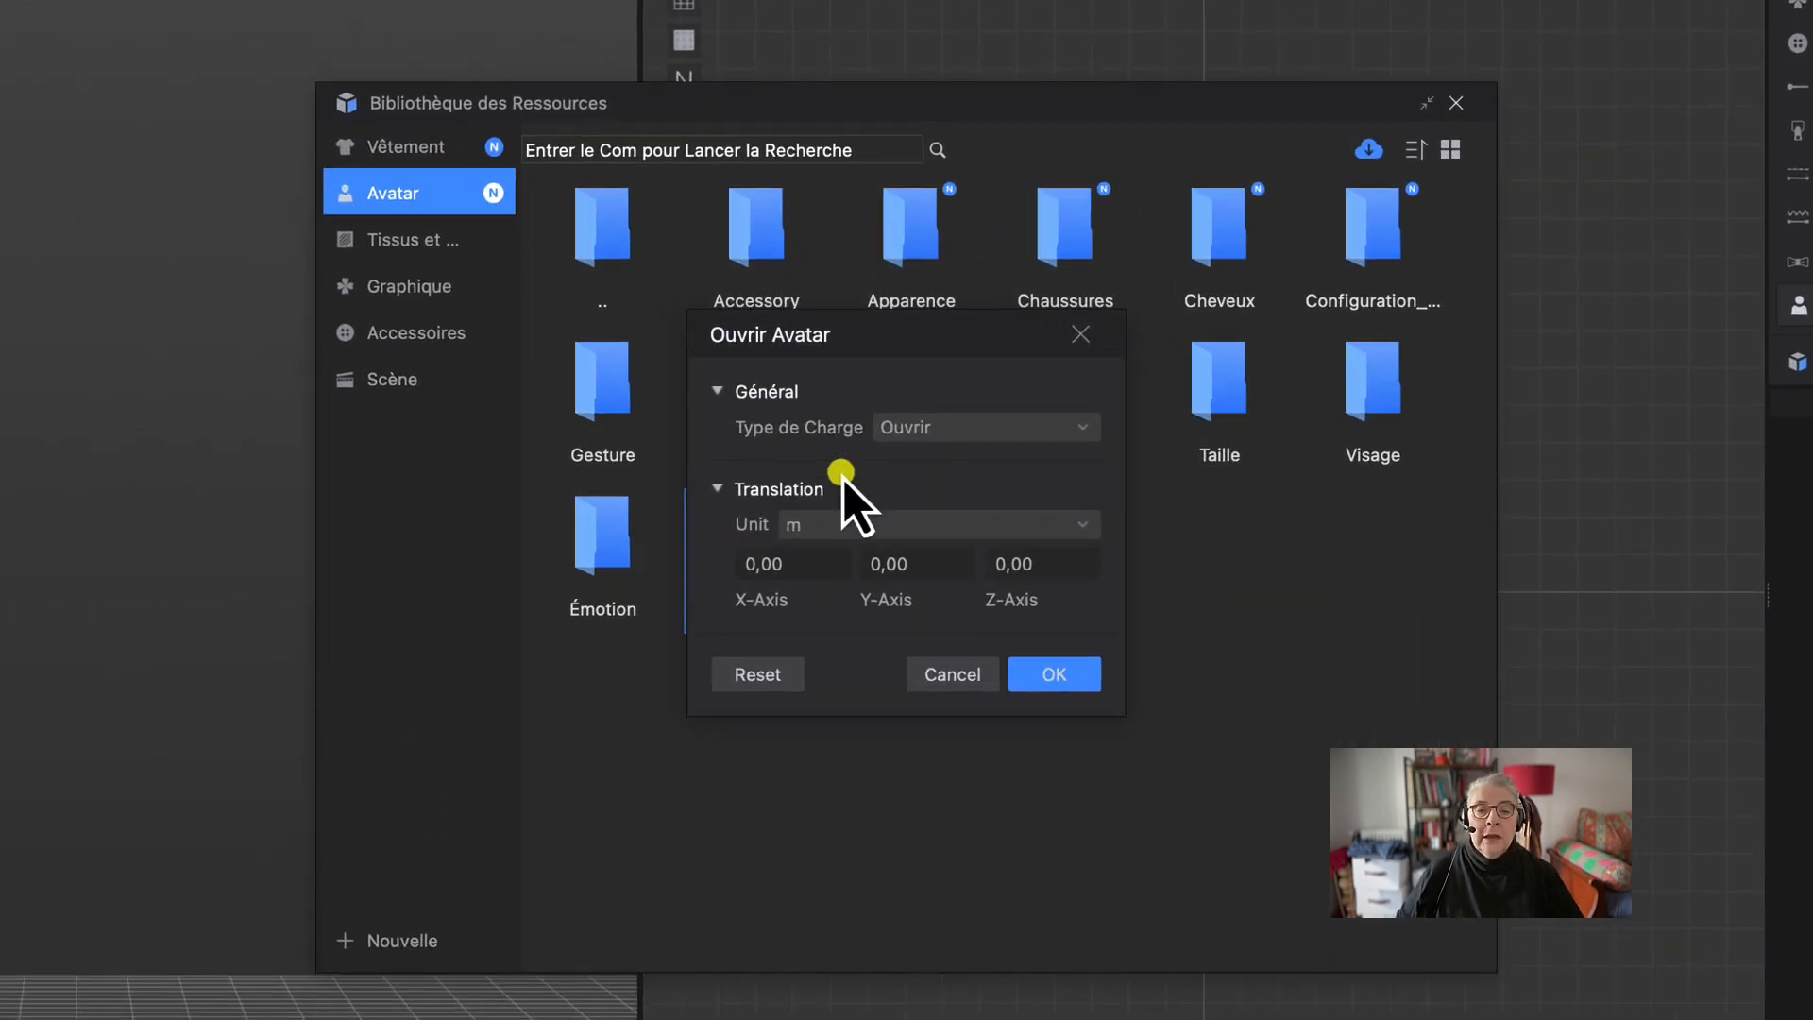
# Step: Load the avatar with load type Ouvrir and translation unit mm, and close the resource library
pyautogui.click(913, 432)
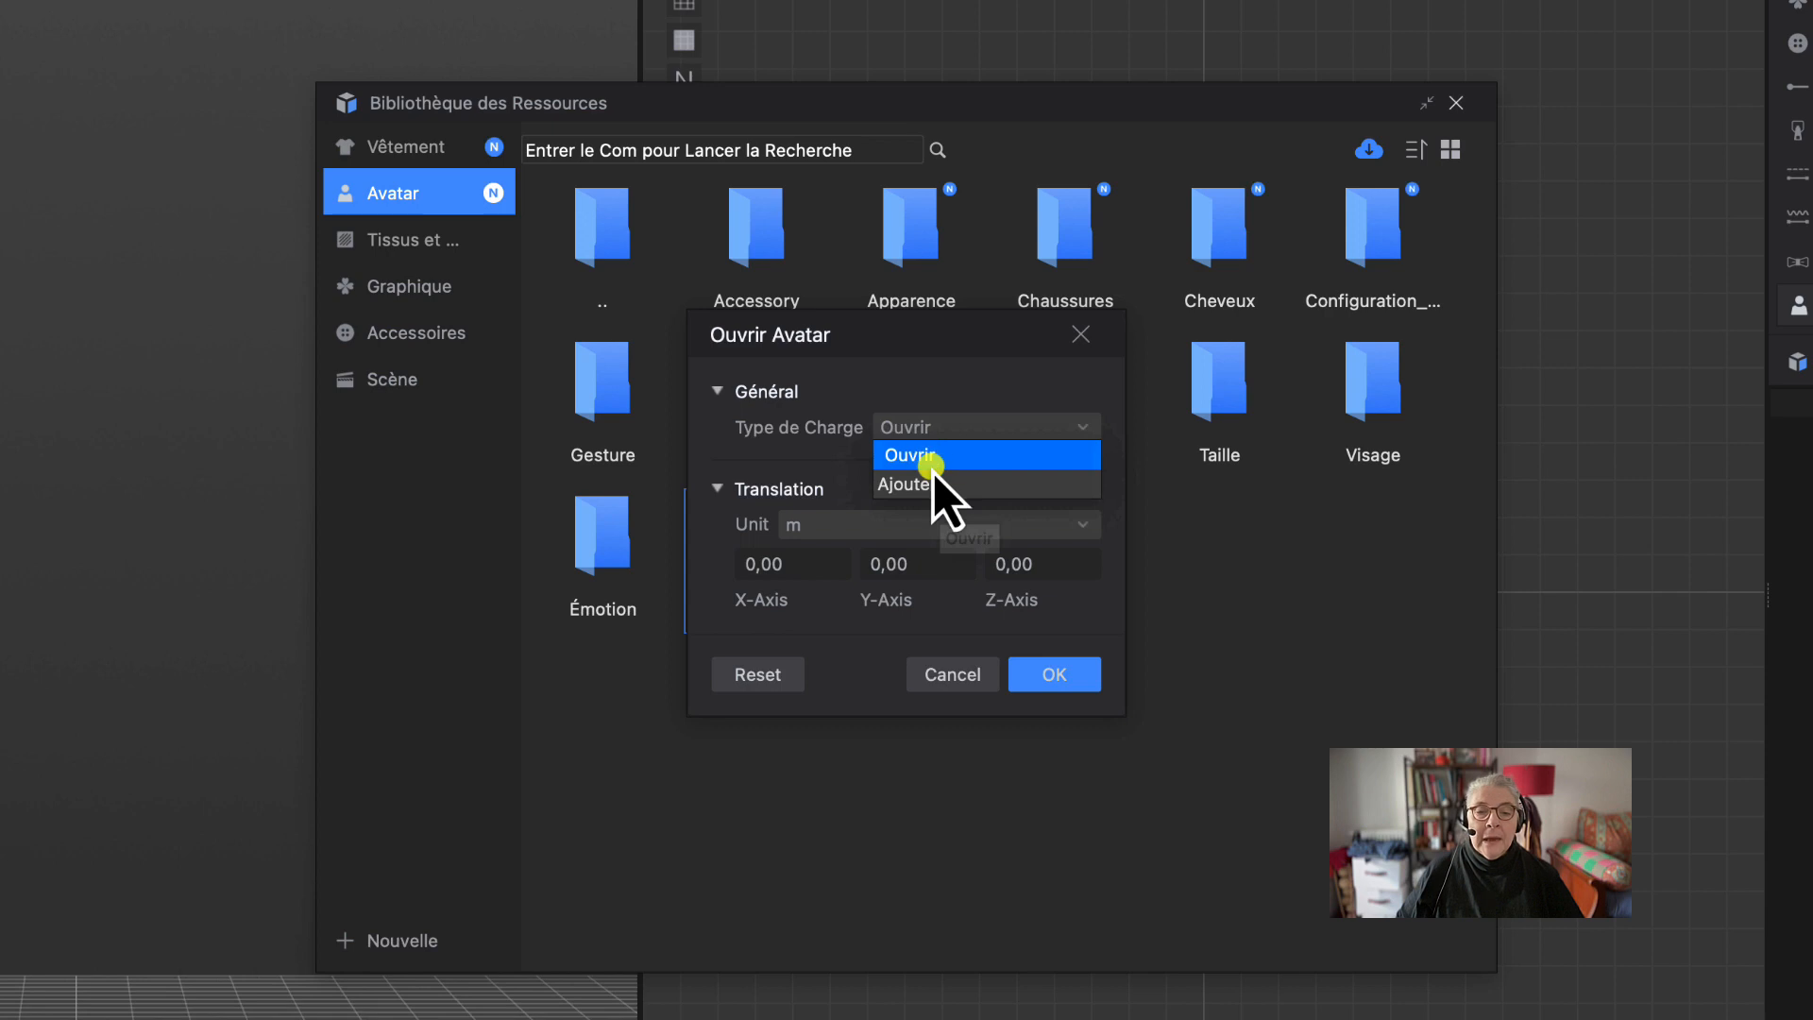
pyautogui.click(860, 498)
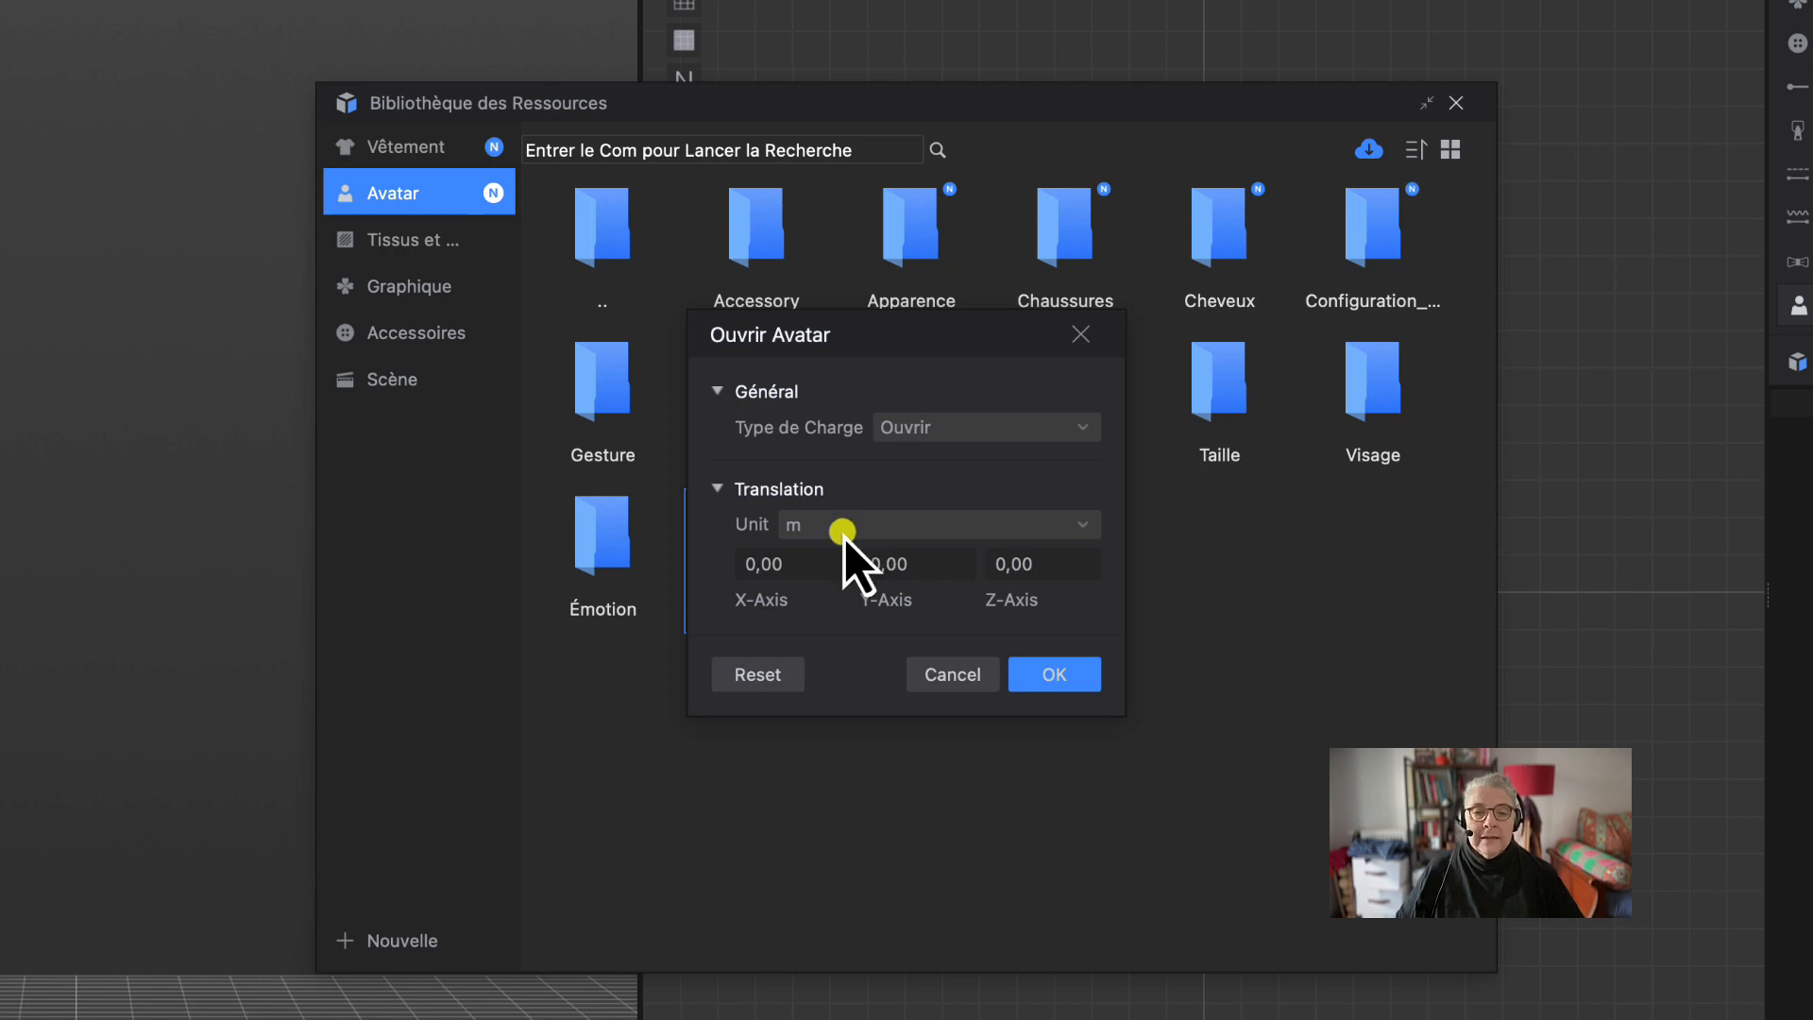
pyautogui.click(840, 527)
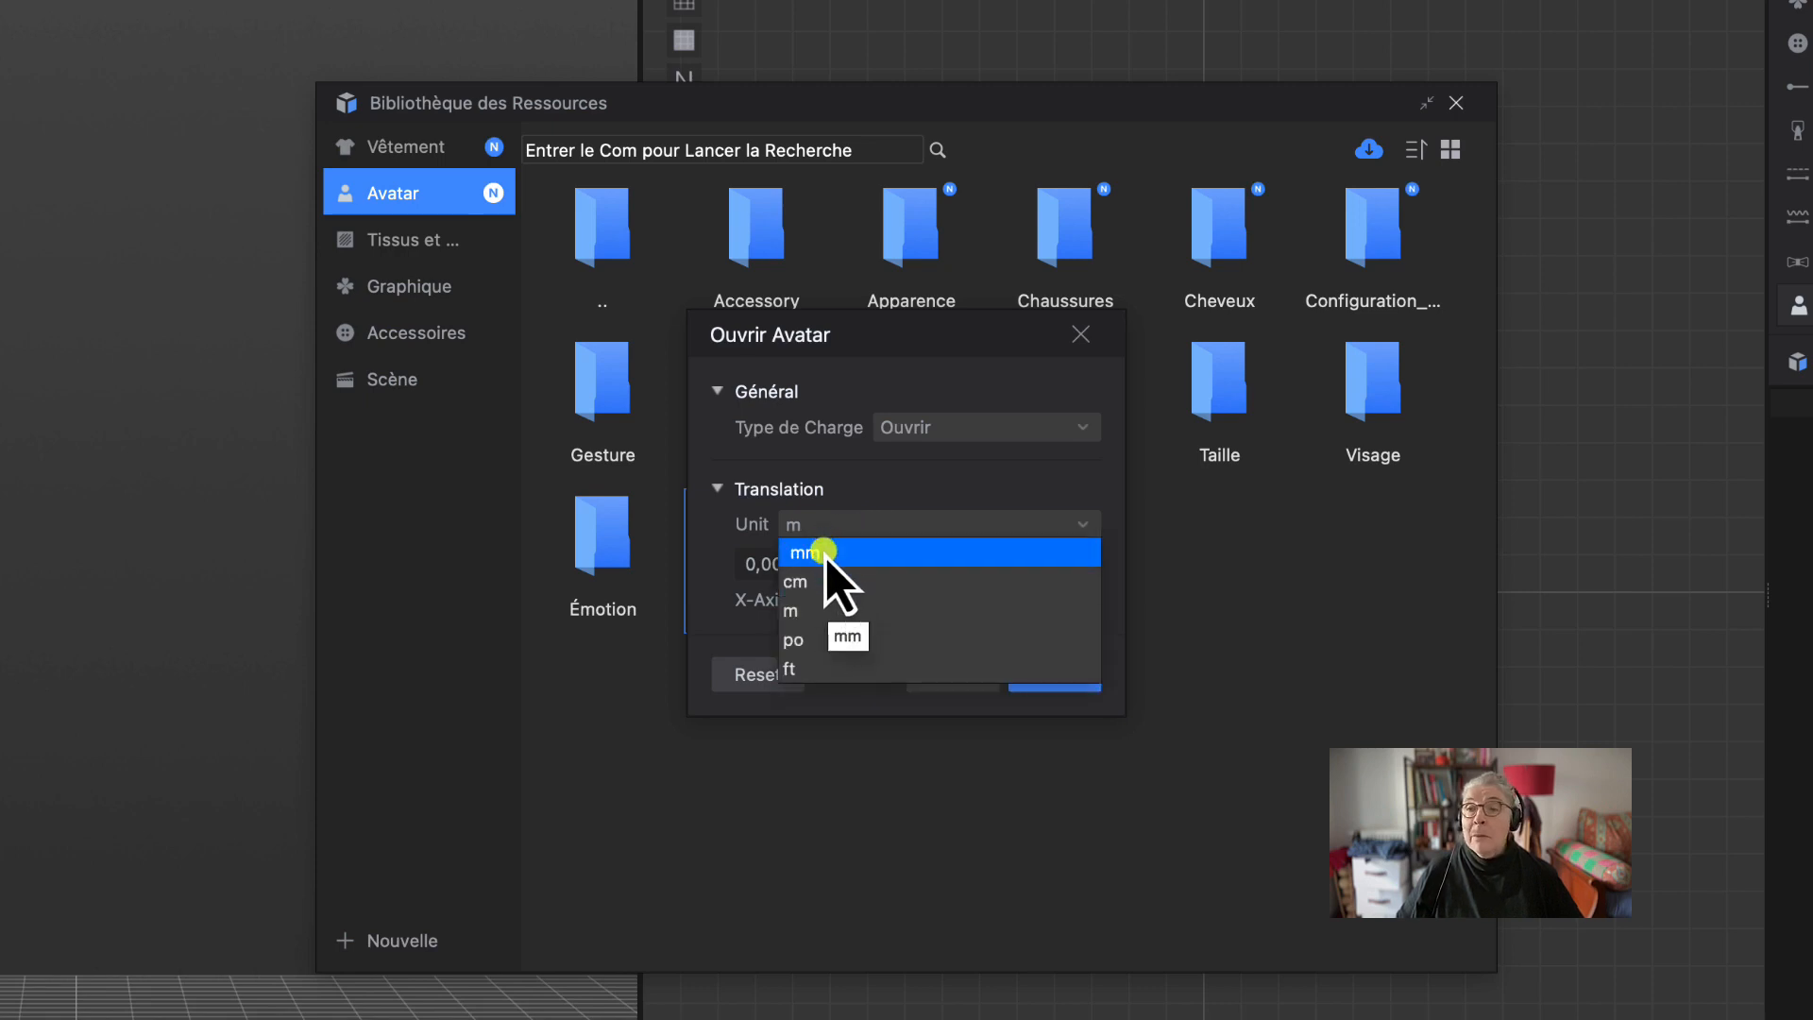
pyautogui.click(824, 552)
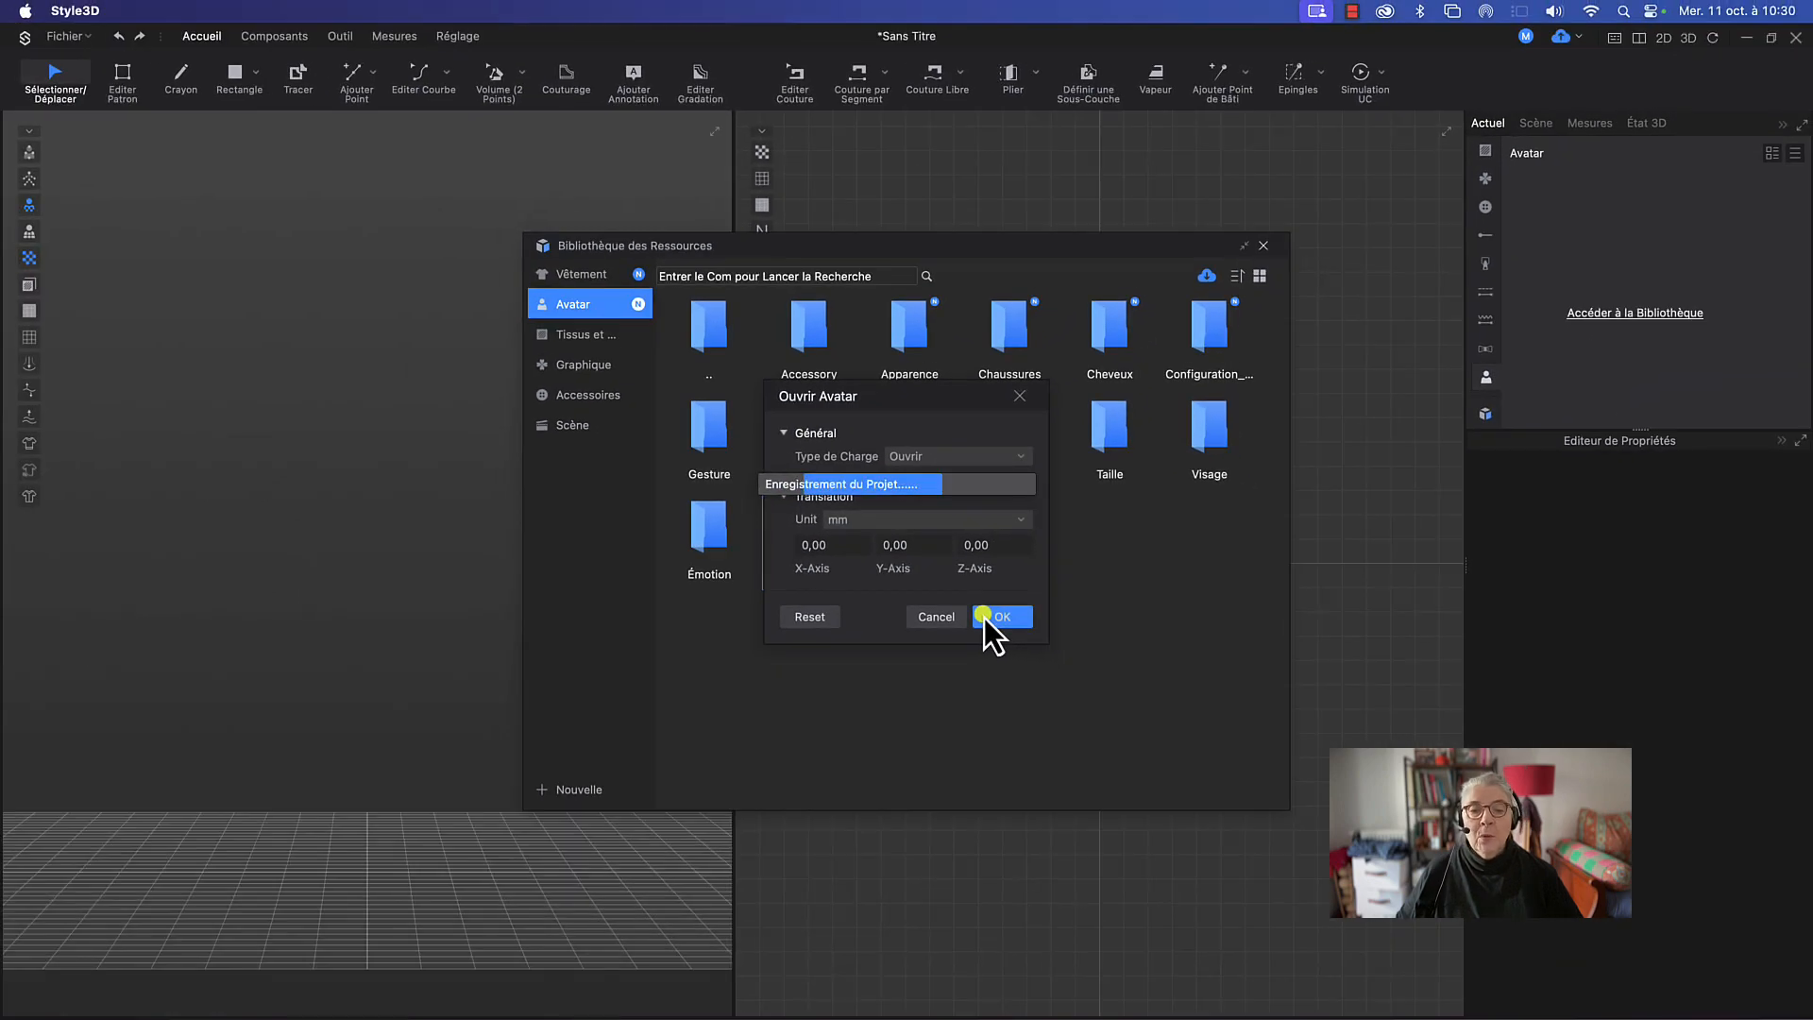
pyautogui.click(1019, 663)
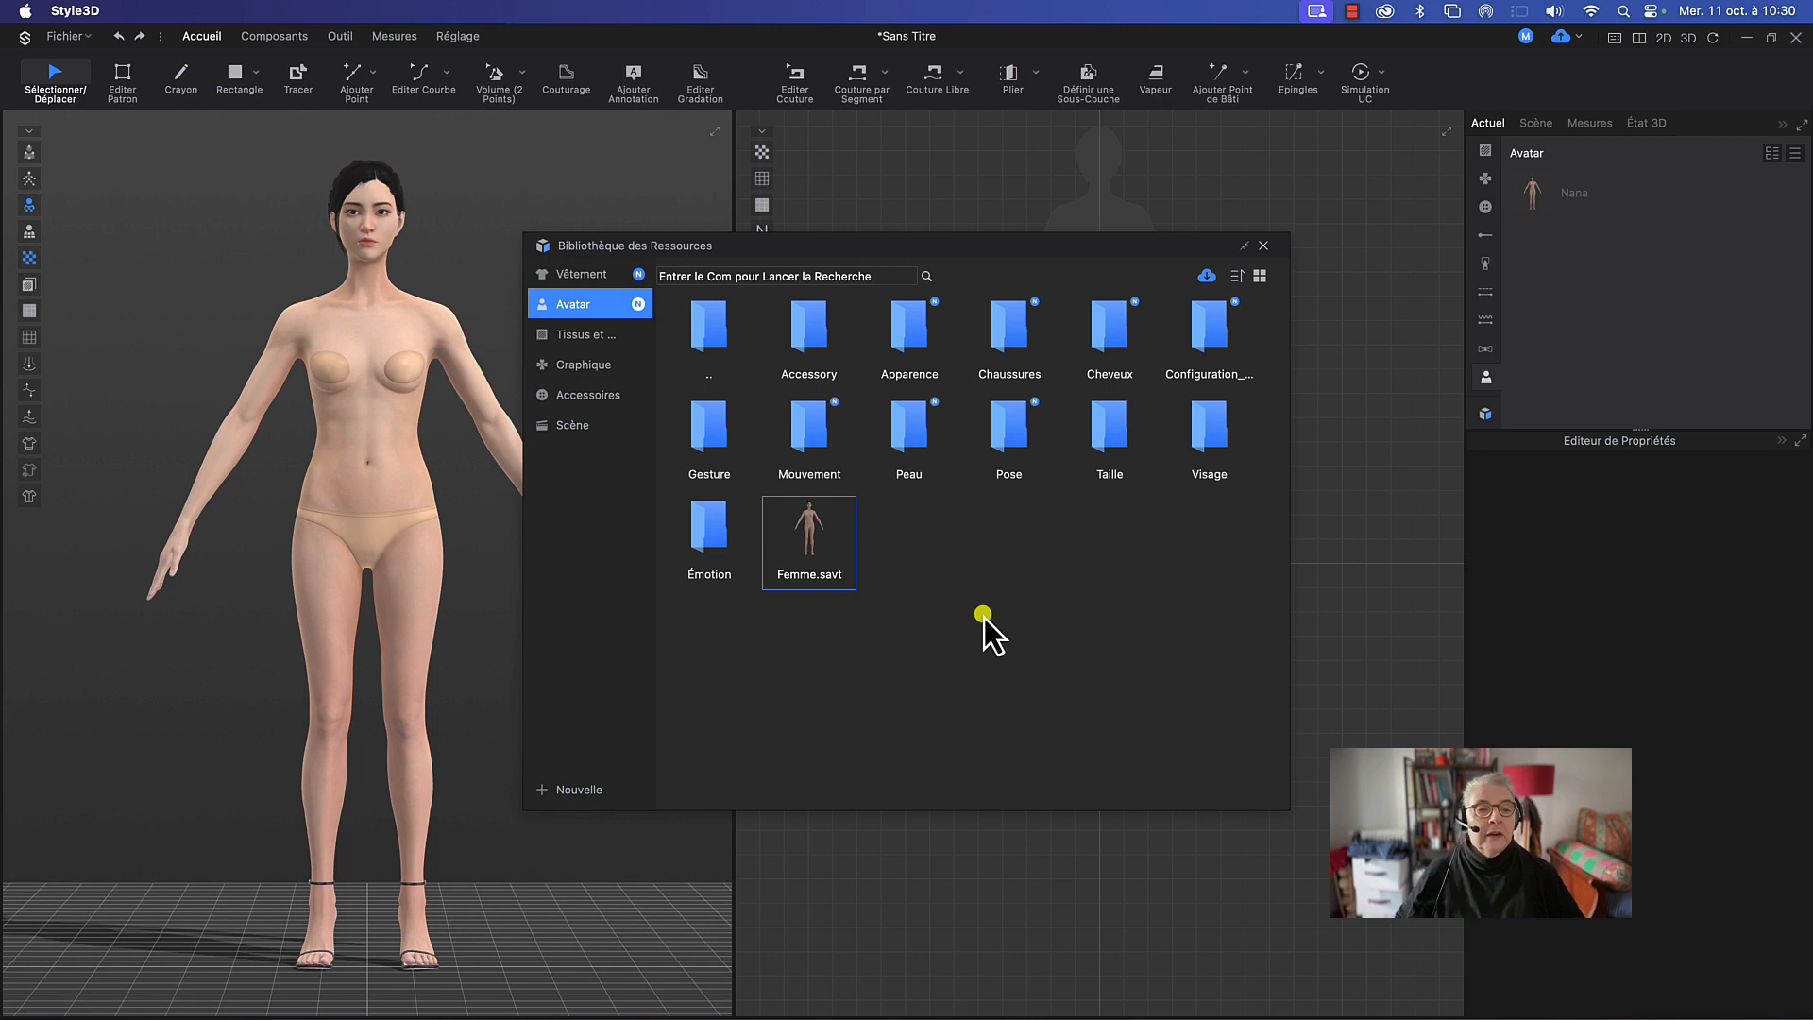
pyautogui.click(1264, 246)
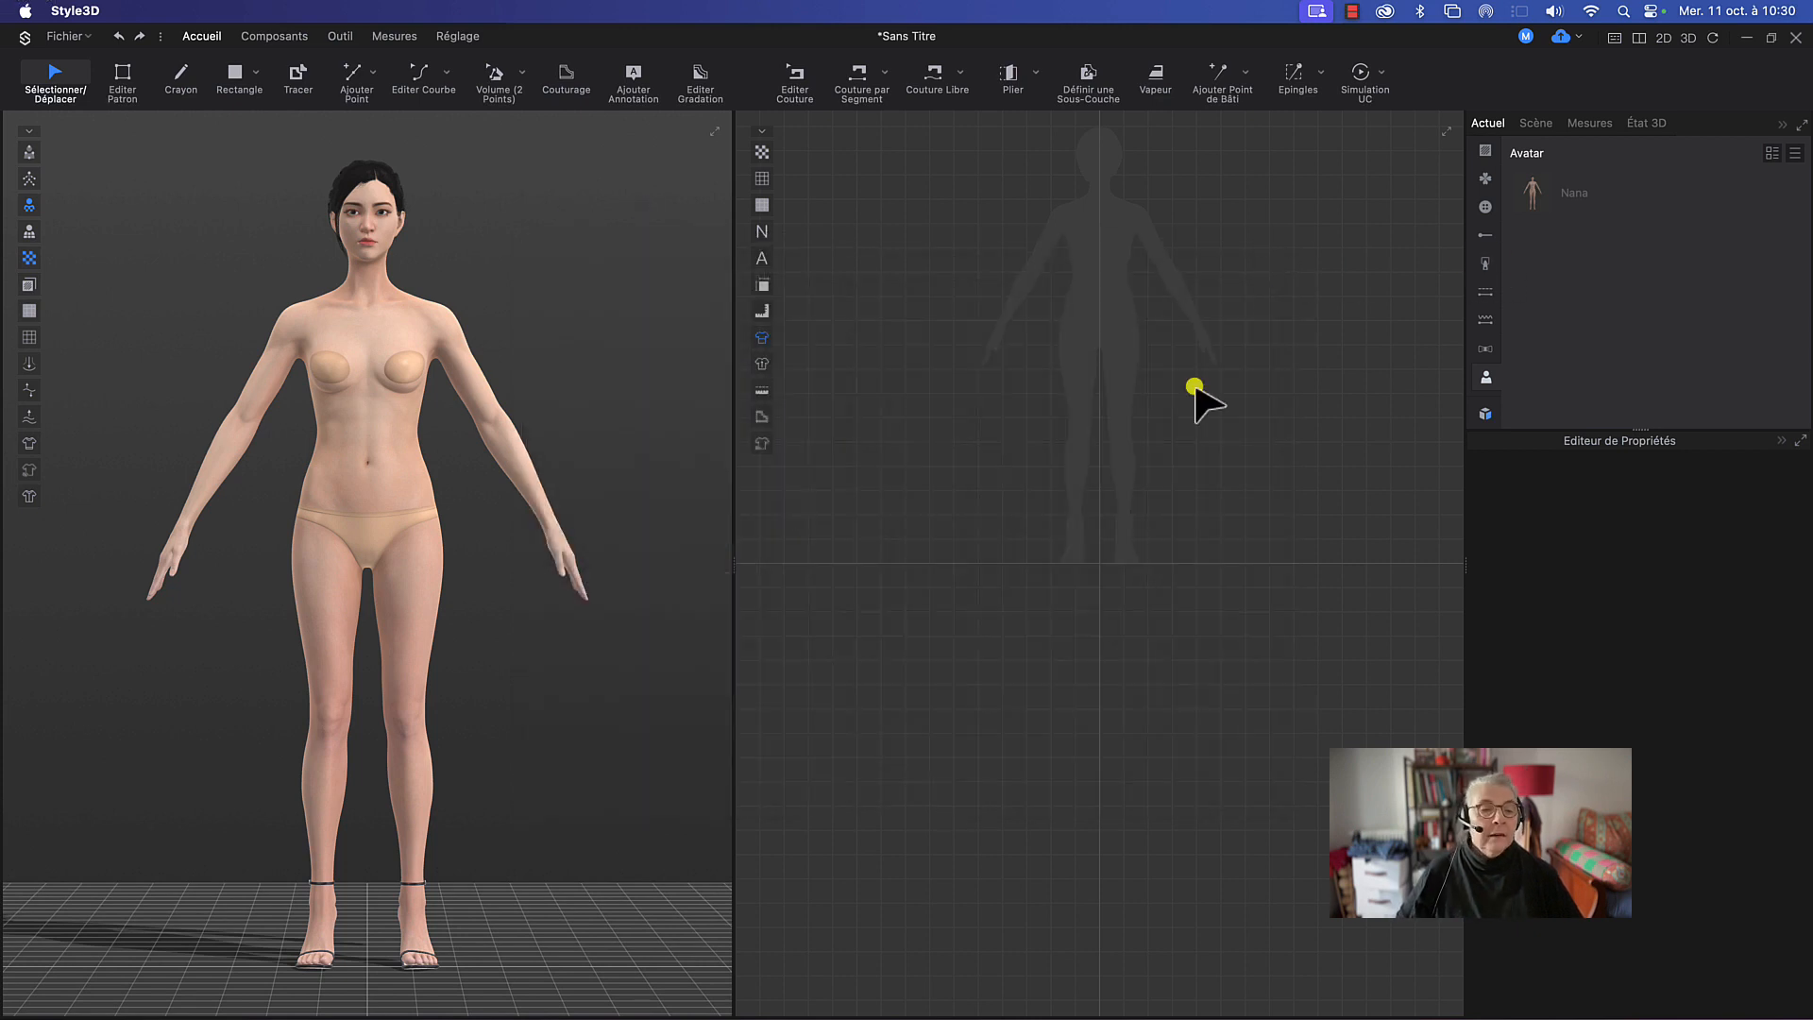
# Step: Open the female avatar for editing, widen its size settings to show every value, and set Hauteur to 1800 mm
pyautogui.moveTo(579, 696)
pyautogui.mouseDown(button='right')
pyautogui.moveTo(194, 696)
pyautogui.moveTo(425, 715)
pyautogui.moveTo(594, 678)
pyautogui.moveTo(589, 702)
pyautogui.moveTo(619, 690)
pyautogui.moveTo(303, 688)
pyautogui.moveTo(287, 510)
pyautogui.moveTo(543, 576)
pyautogui.moveTo(483, 710)
pyautogui.moveTo(579, 721)
pyautogui.mouseUp(button='right')
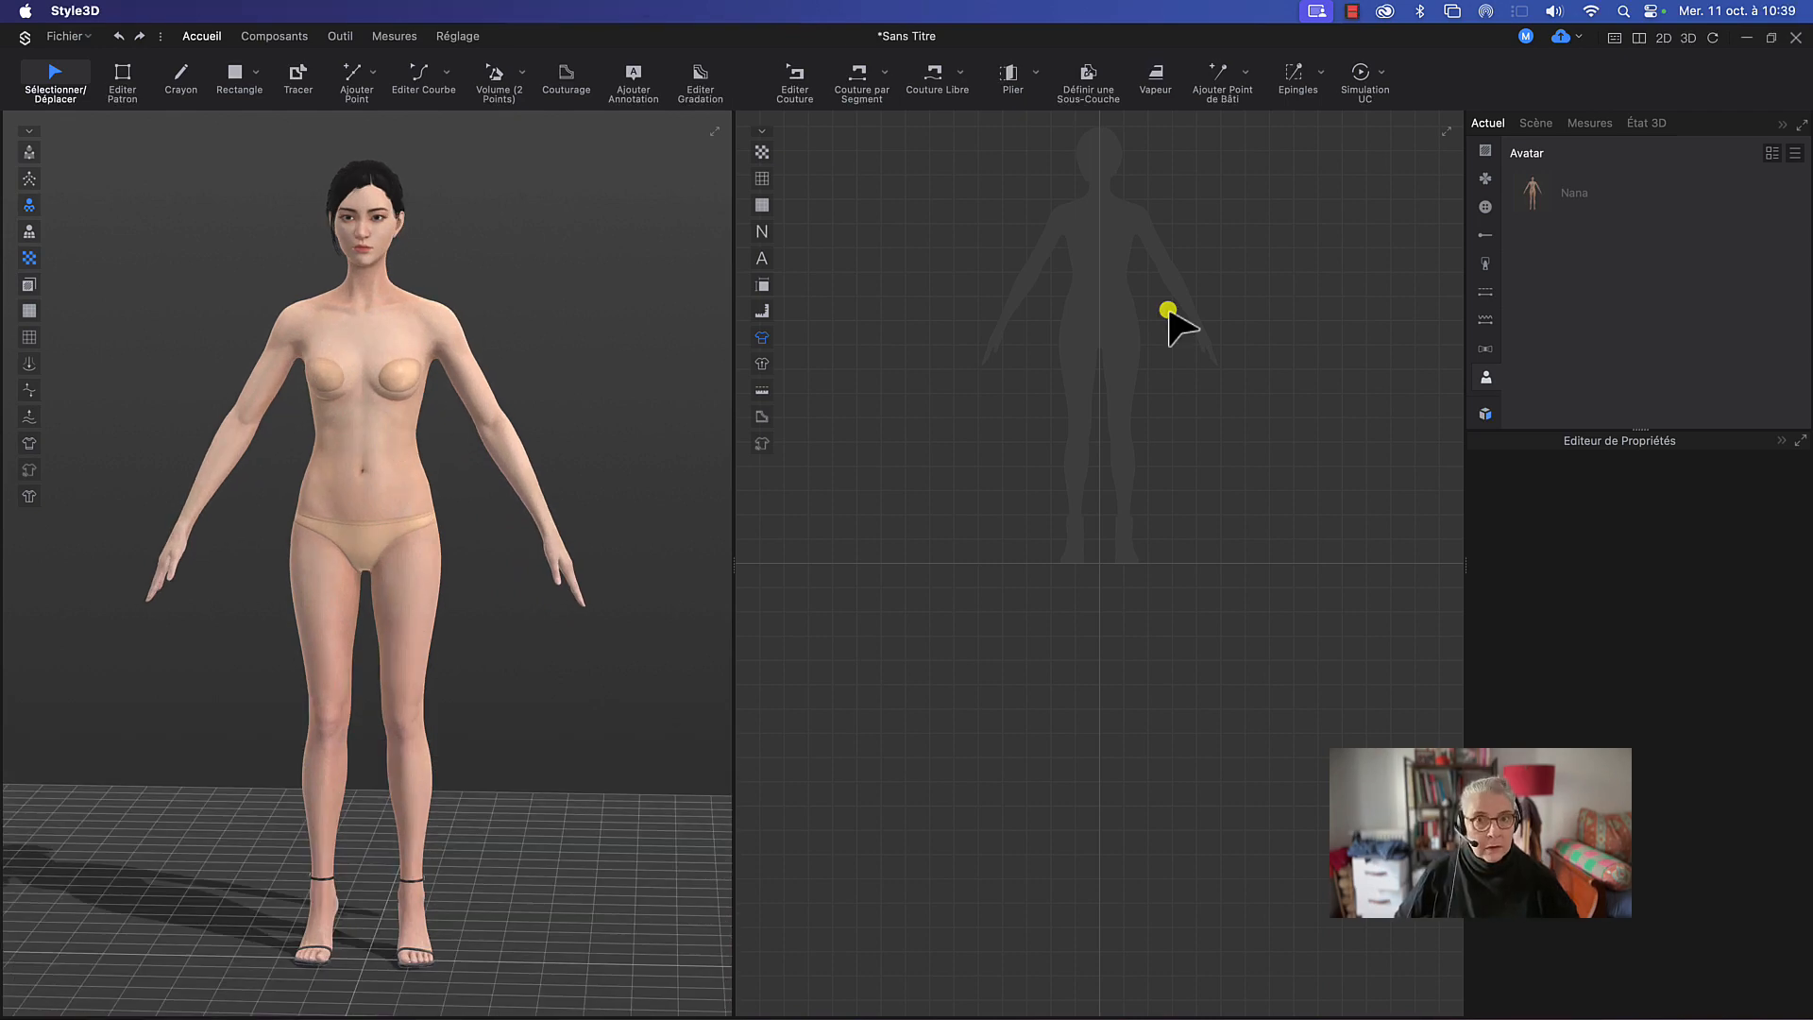
pyautogui.click(377, 450)
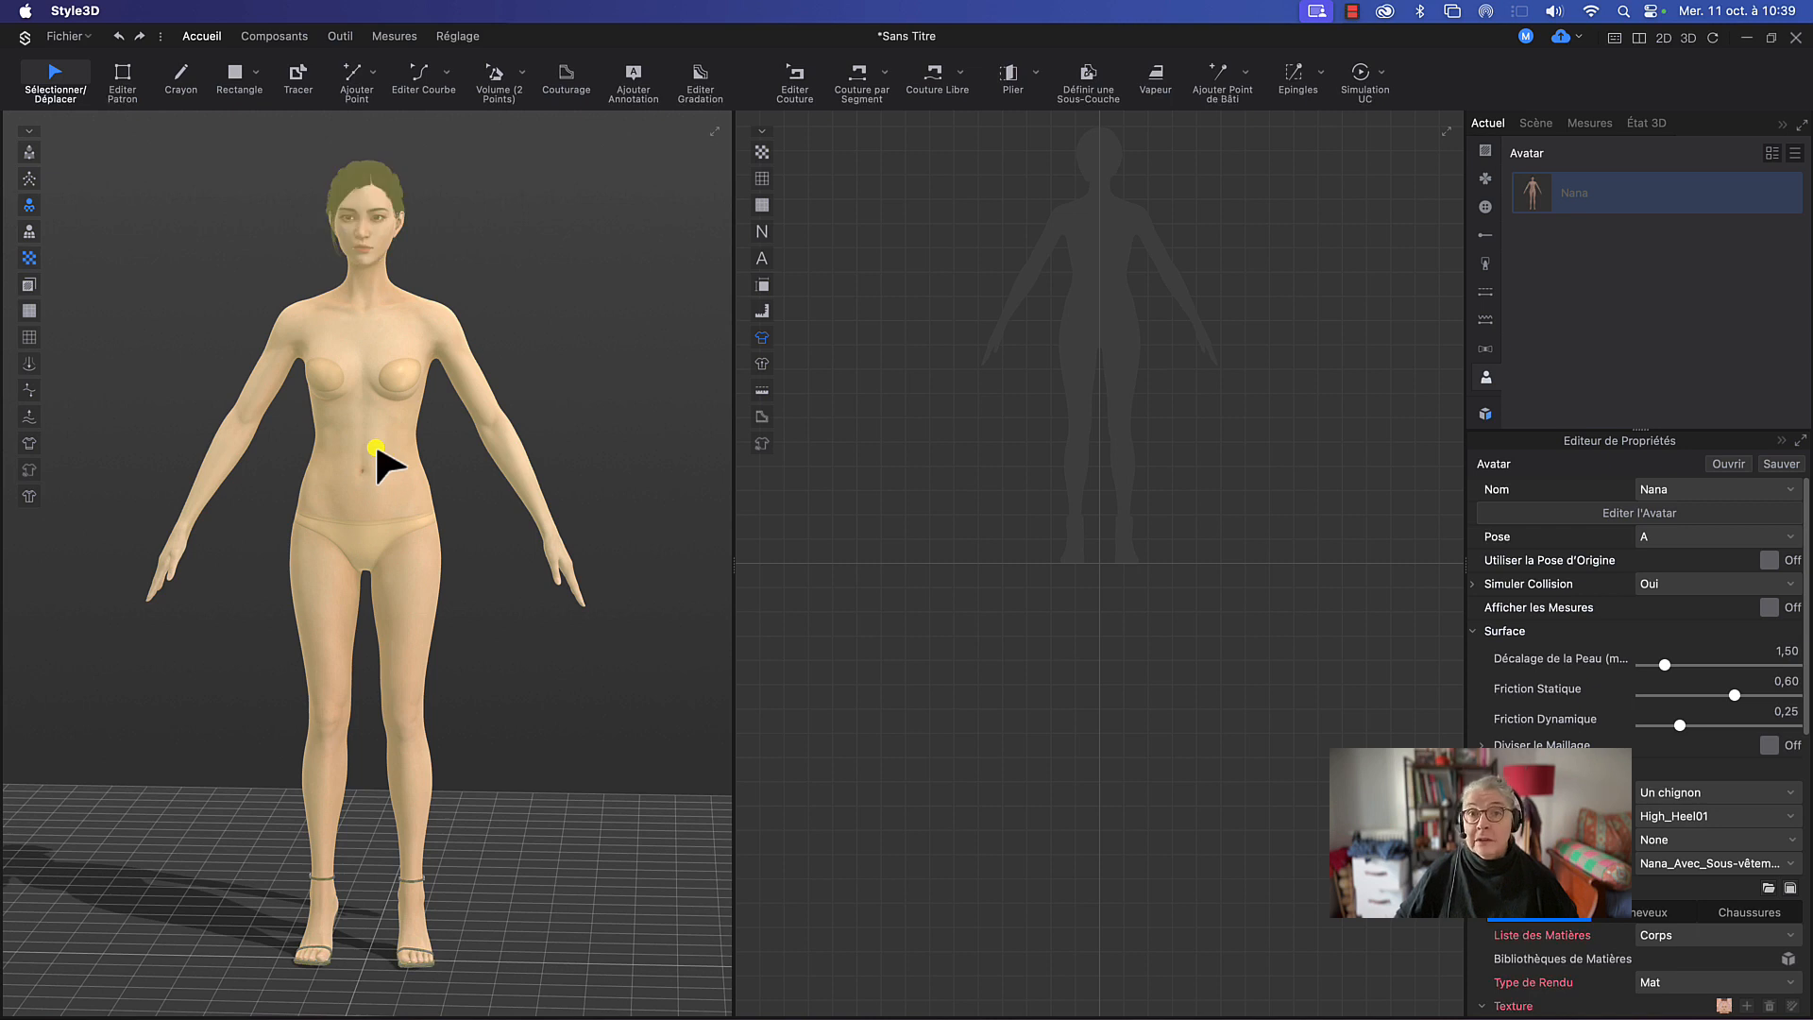
pyautogui.click(1589, 516)
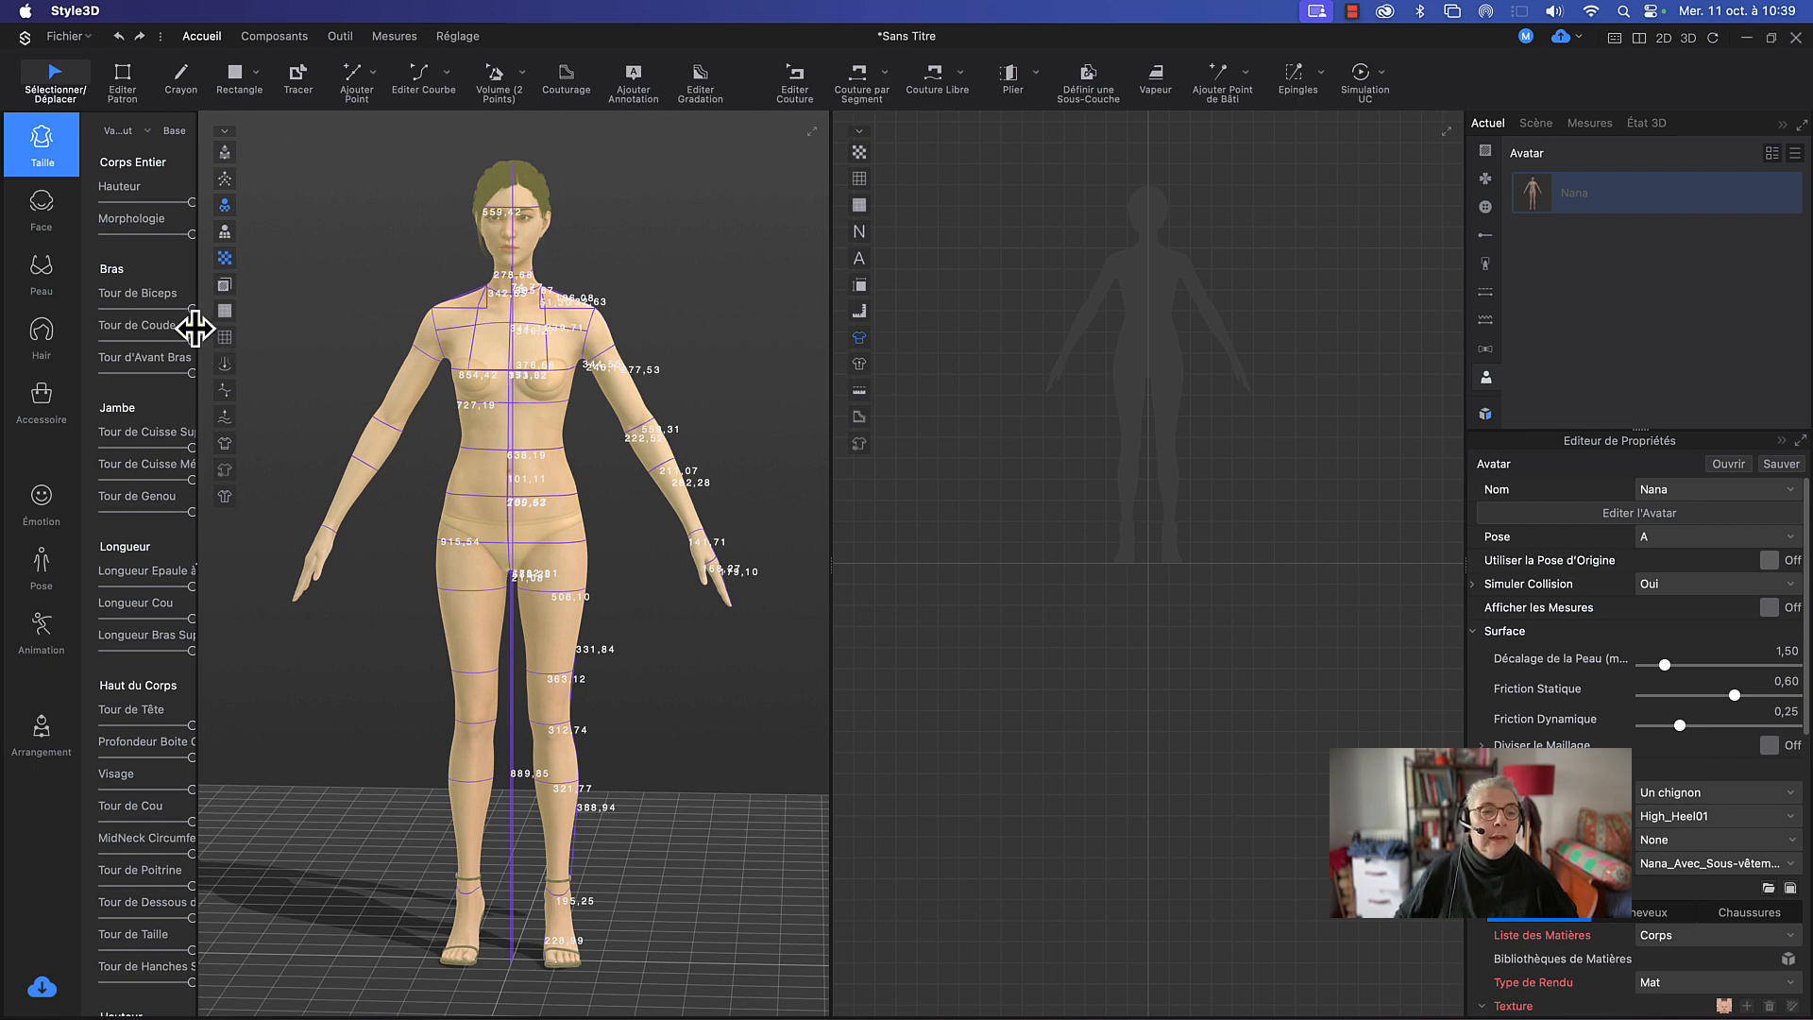
pyautogui.moveTo(196, 325); pyautogui.dragTo(650, 372)
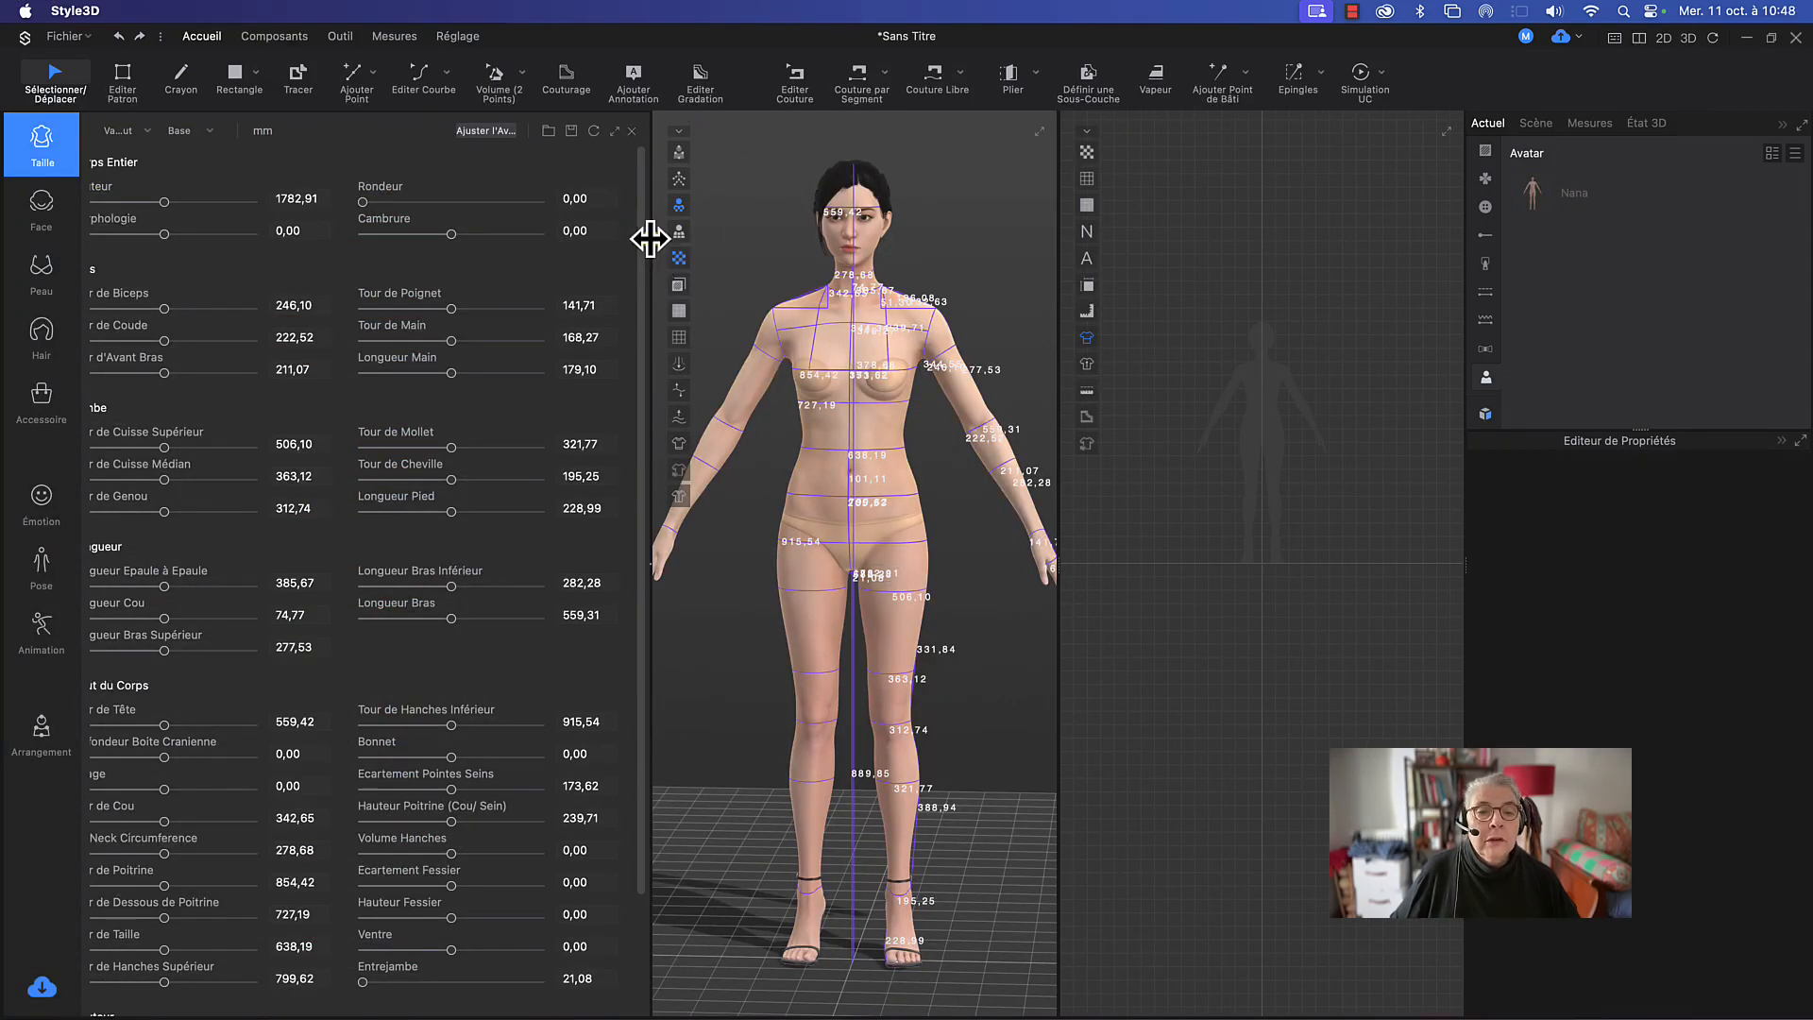
pyautogui.moveTo(648, 239); pyautogui.dragTo(733, 244)
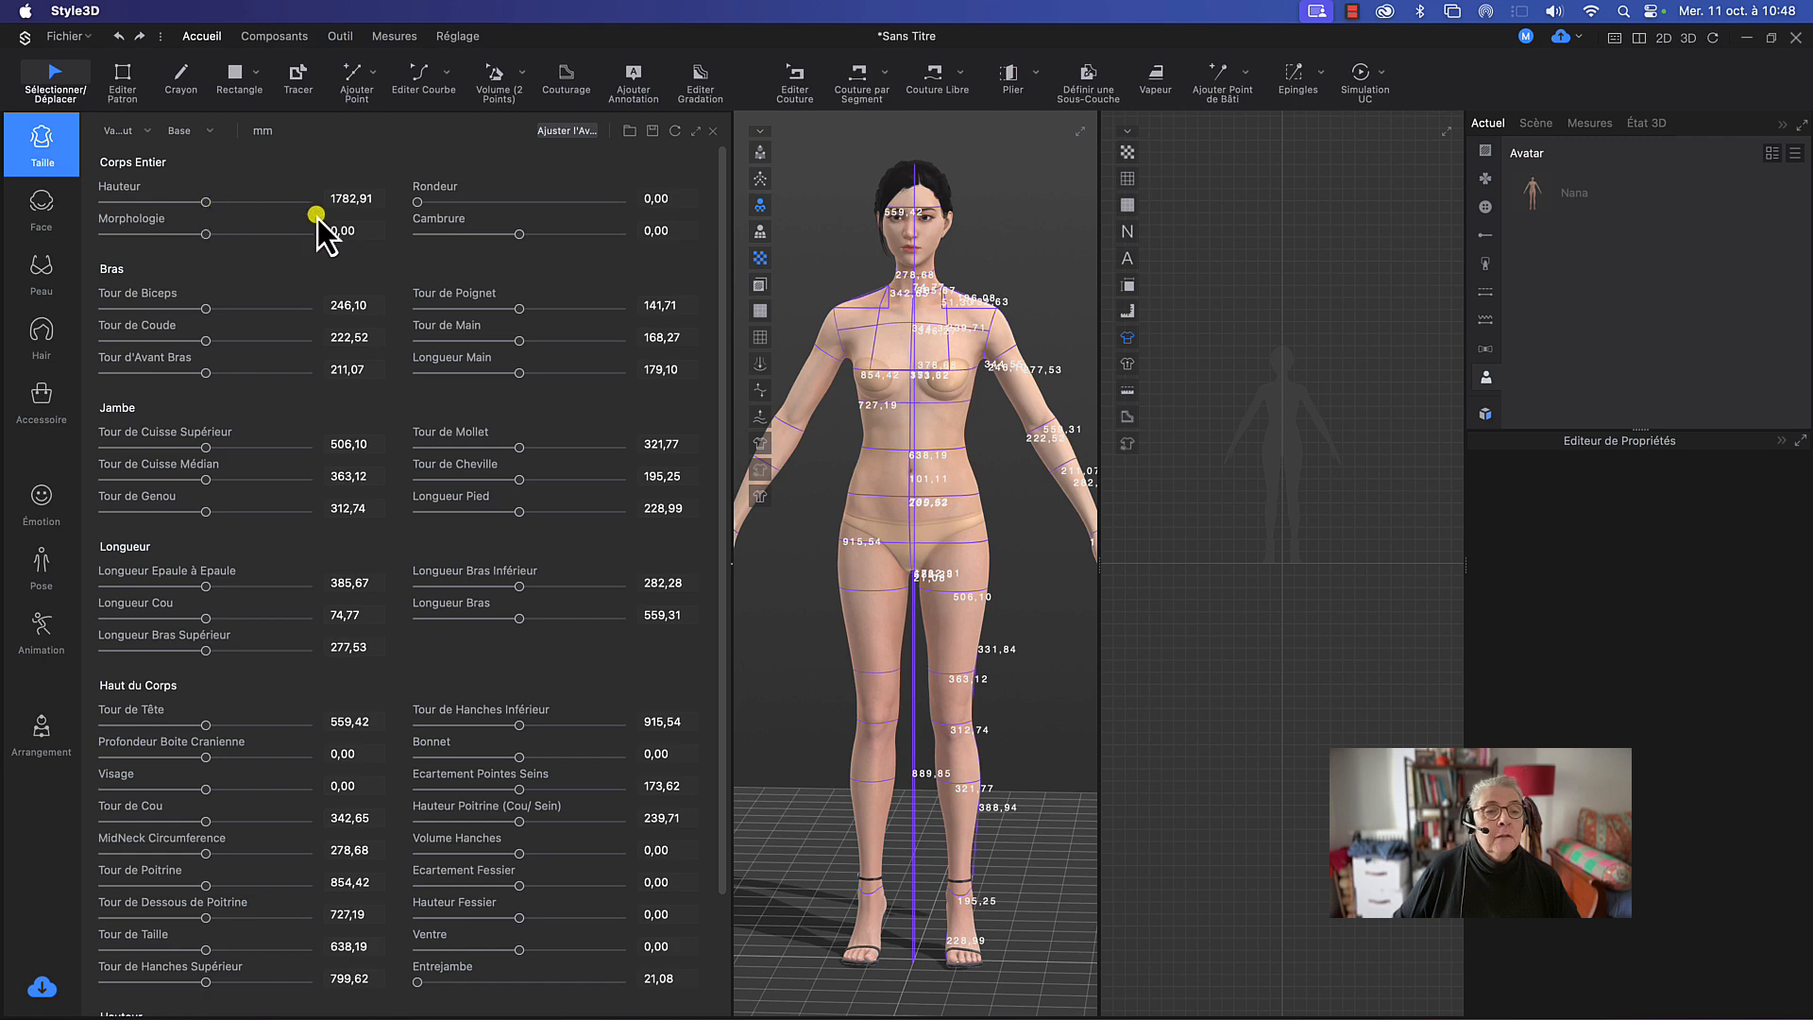
pyautogui.click(370, 198)
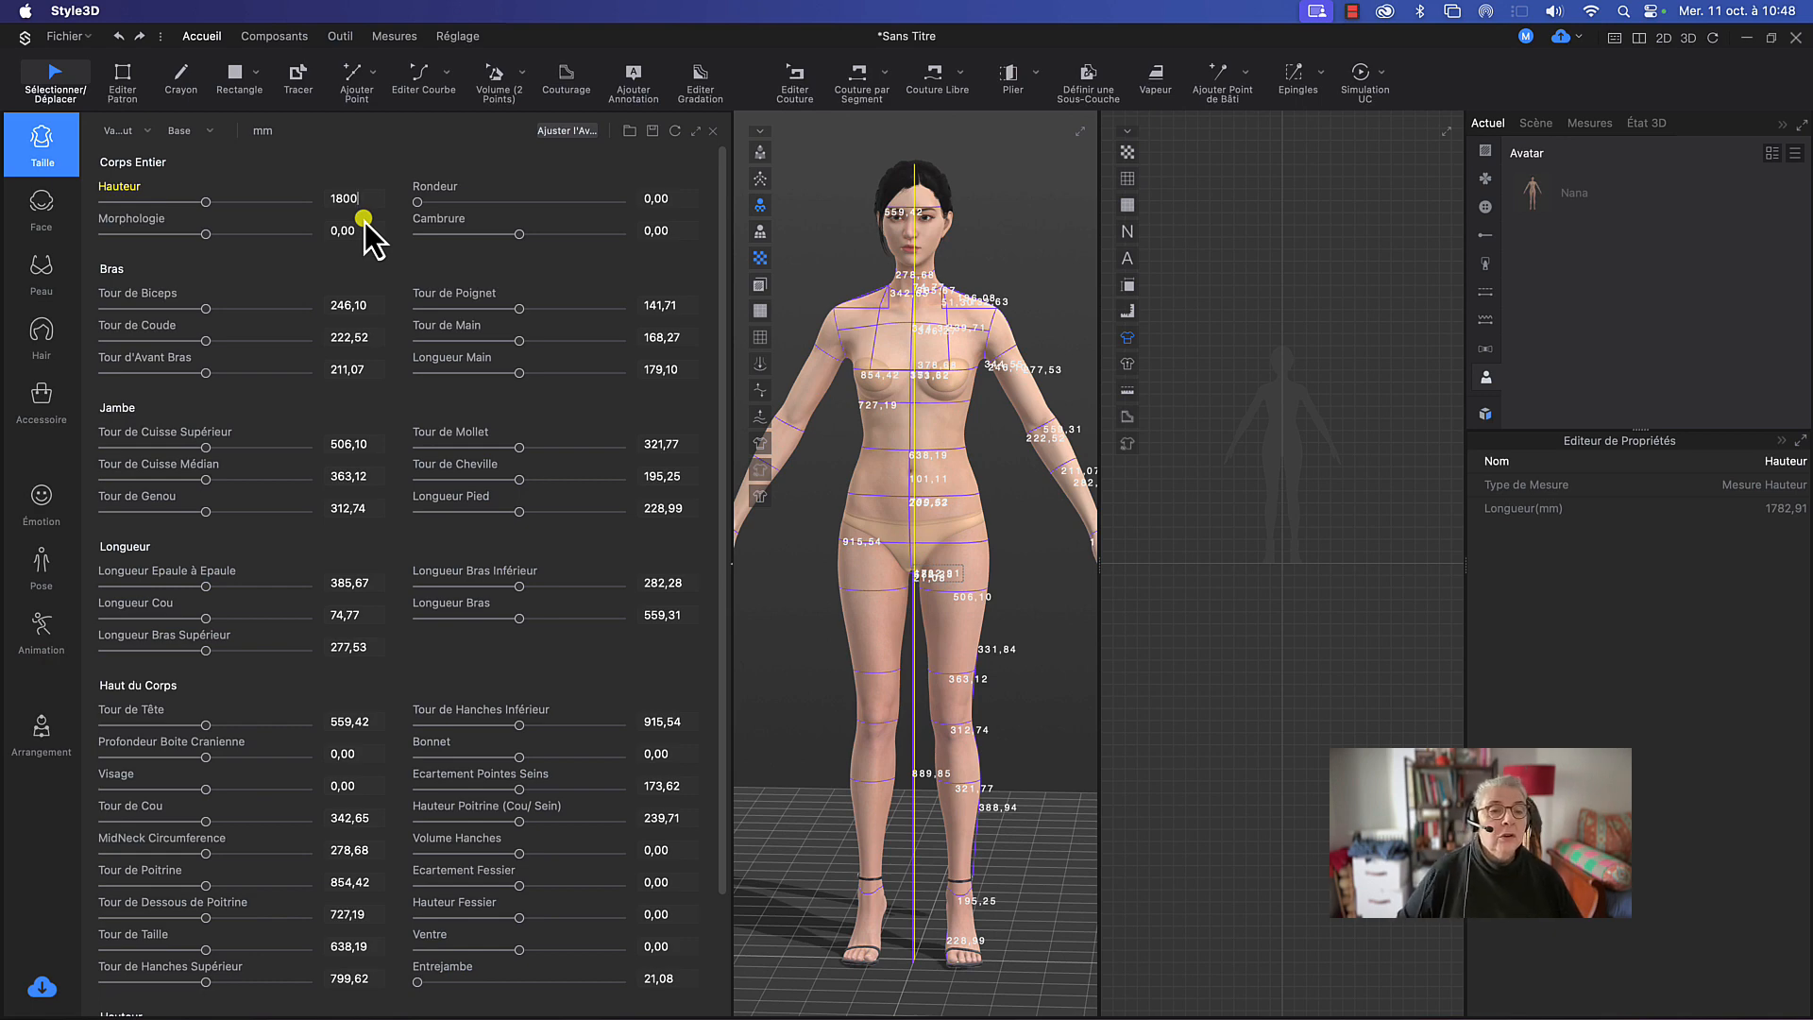
pyautogui.press('Return')
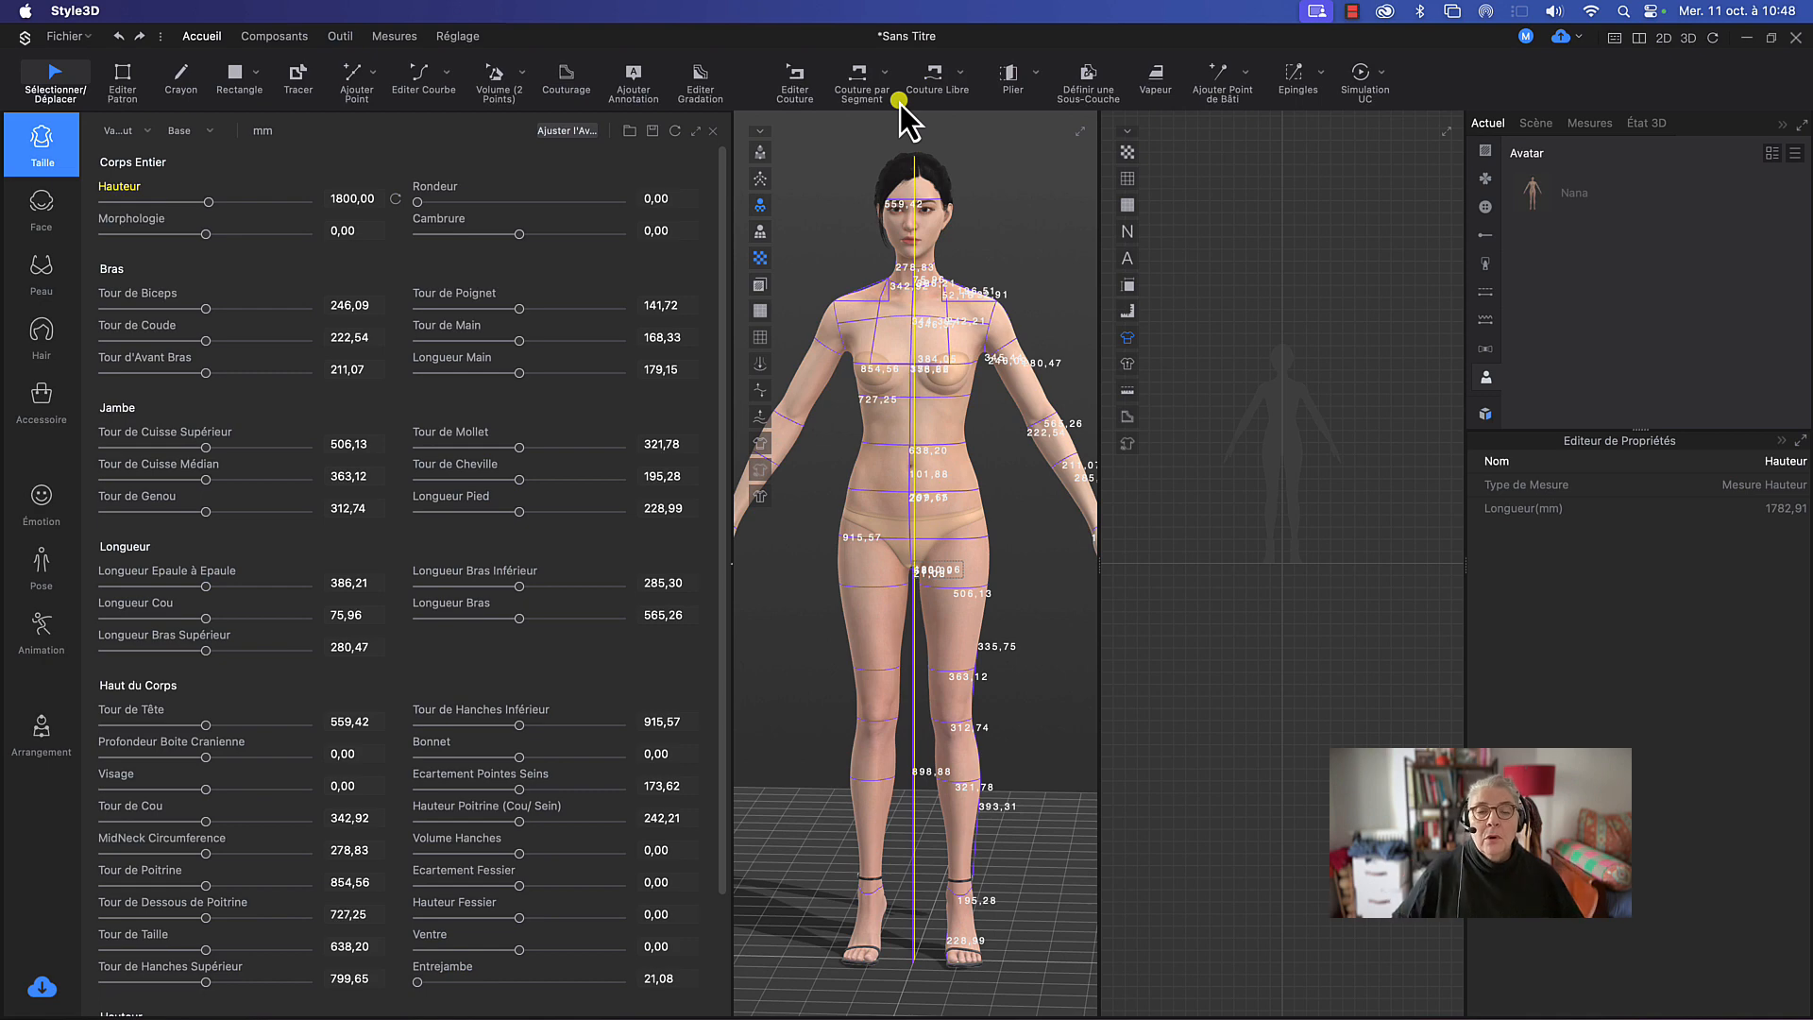
# Step: Examine the Avancé set of avatar body measurements and return to the Base set
pyautogui.click(261, 134)
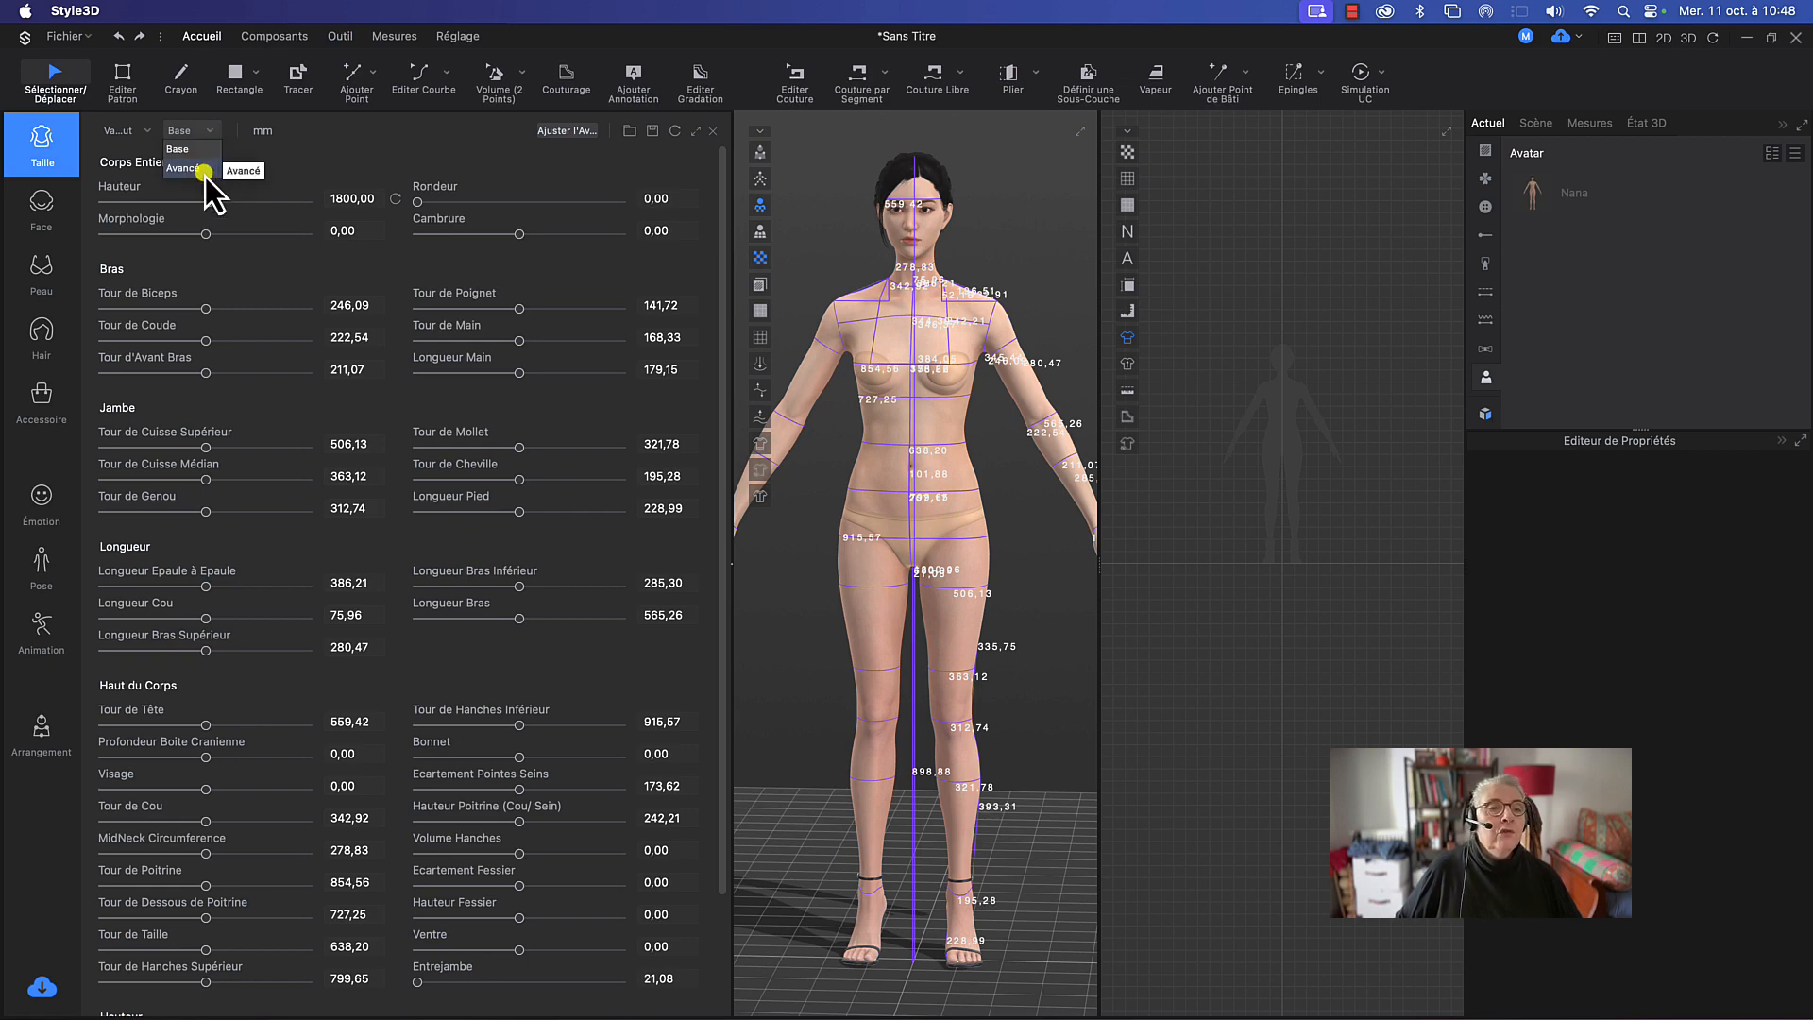
pyautogui.click(187, 170)
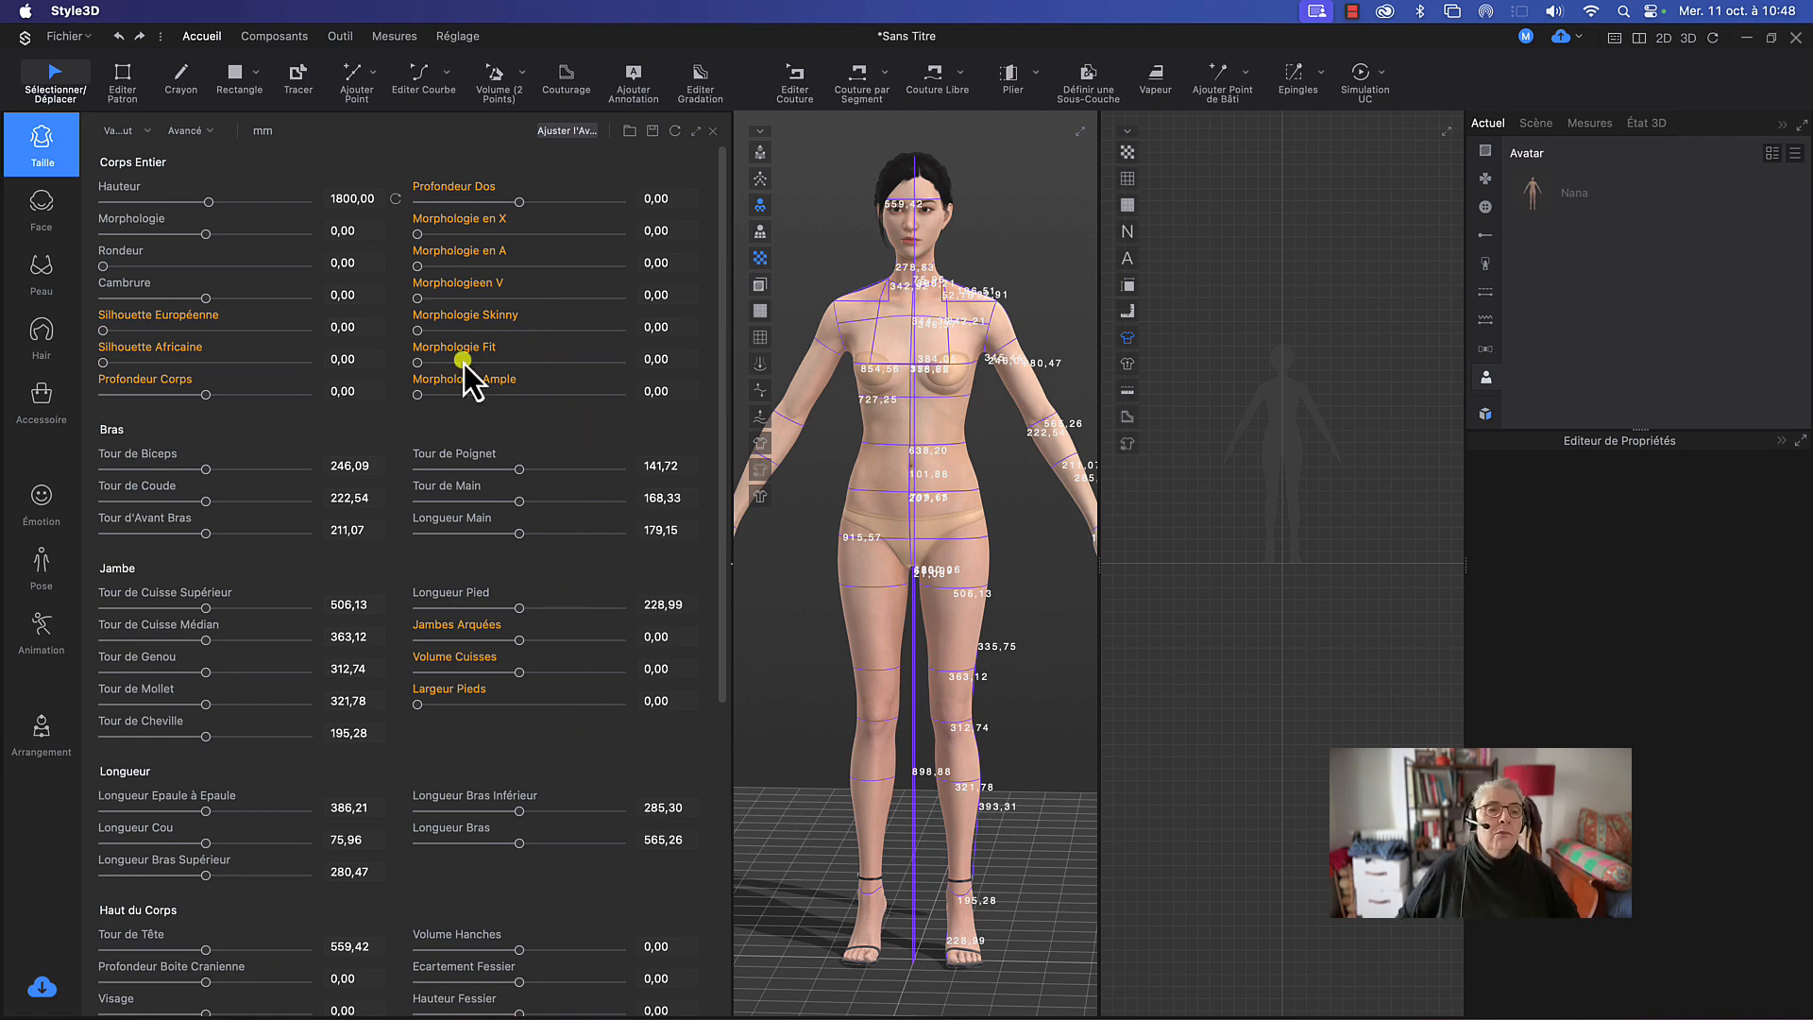
pyautogui.click(207, 133)
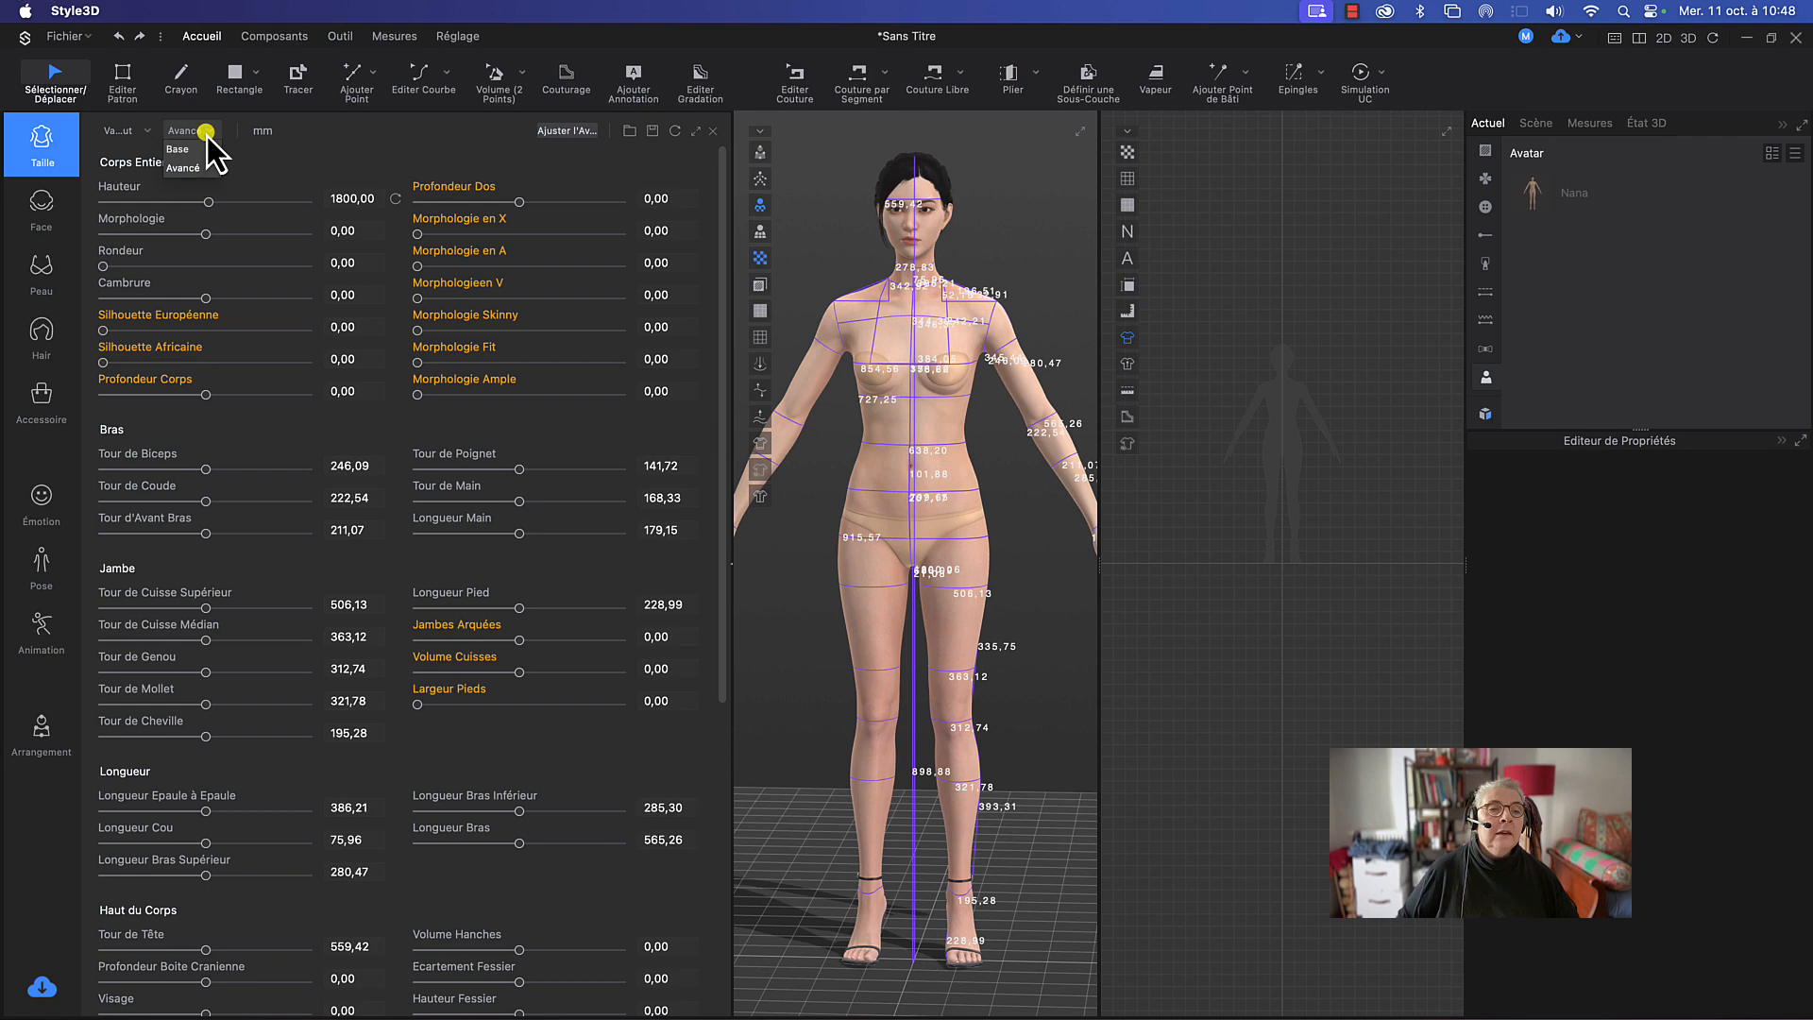
pyautogui.click(194, 153)
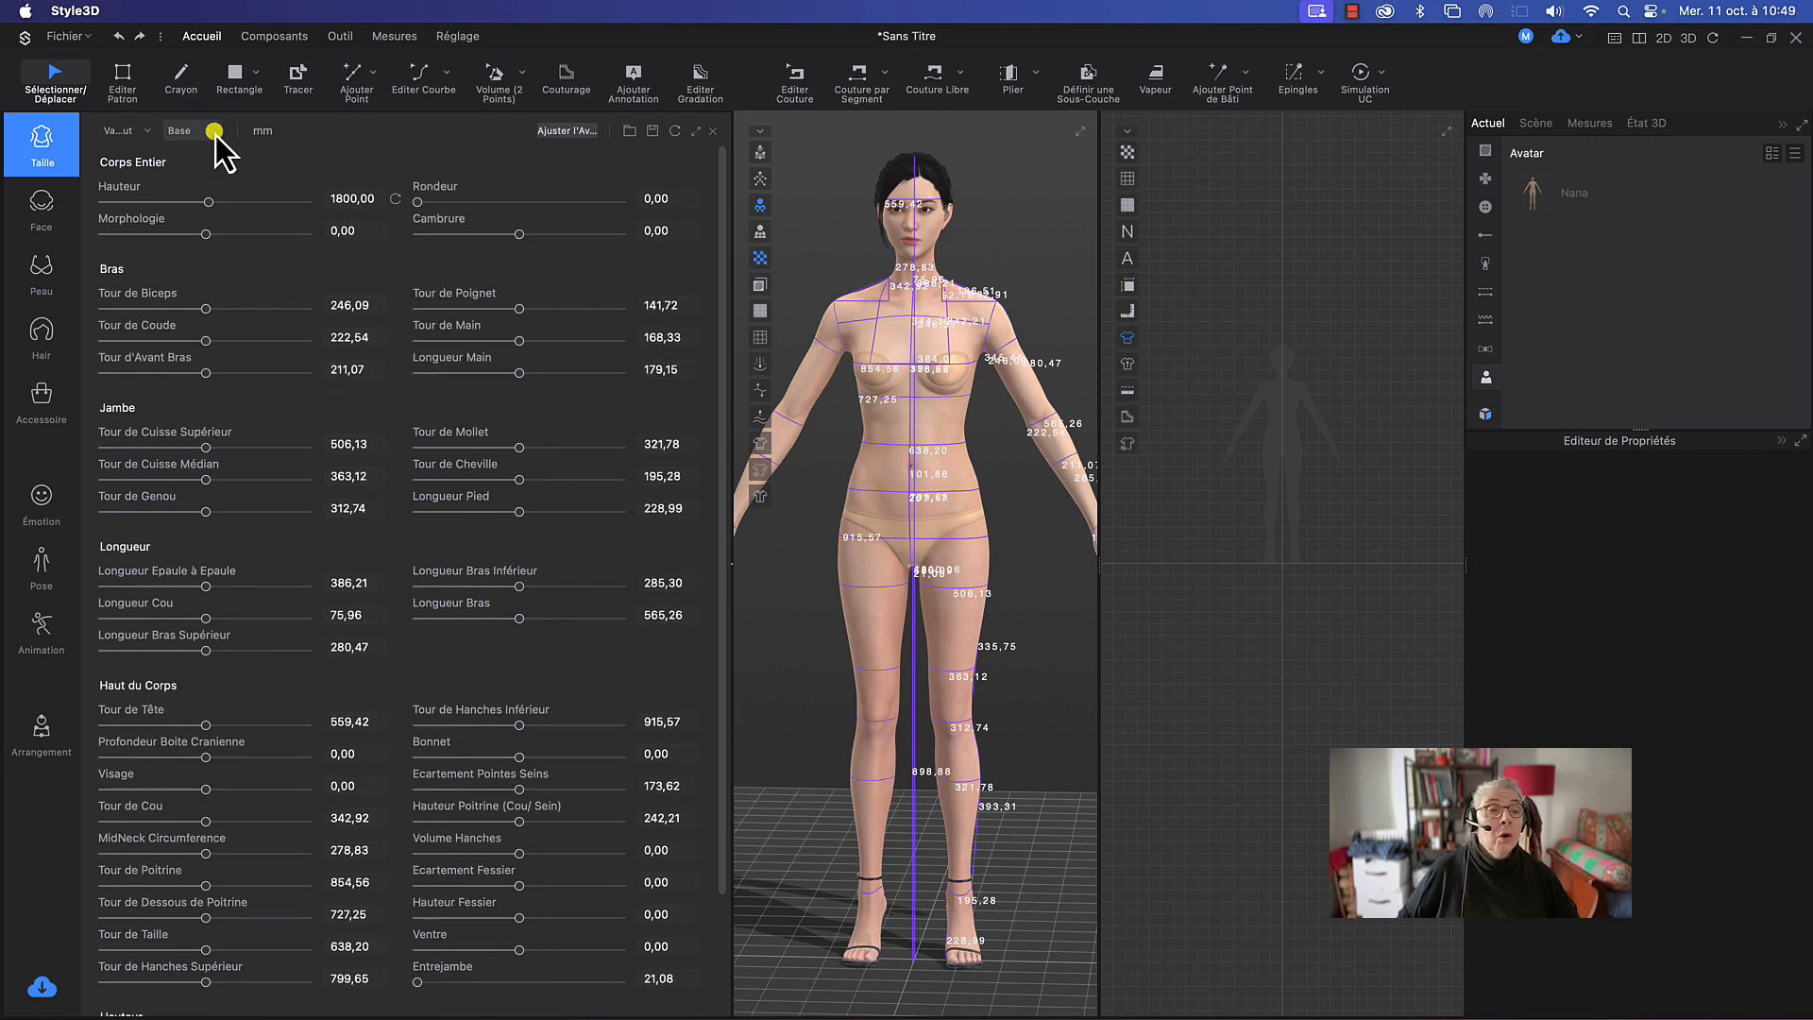
# Step: Show the Avancé measurement set once more for comparison and switch back to the Base set
pyautogui.click(192, 131)
pyautogui.click(189, 168)
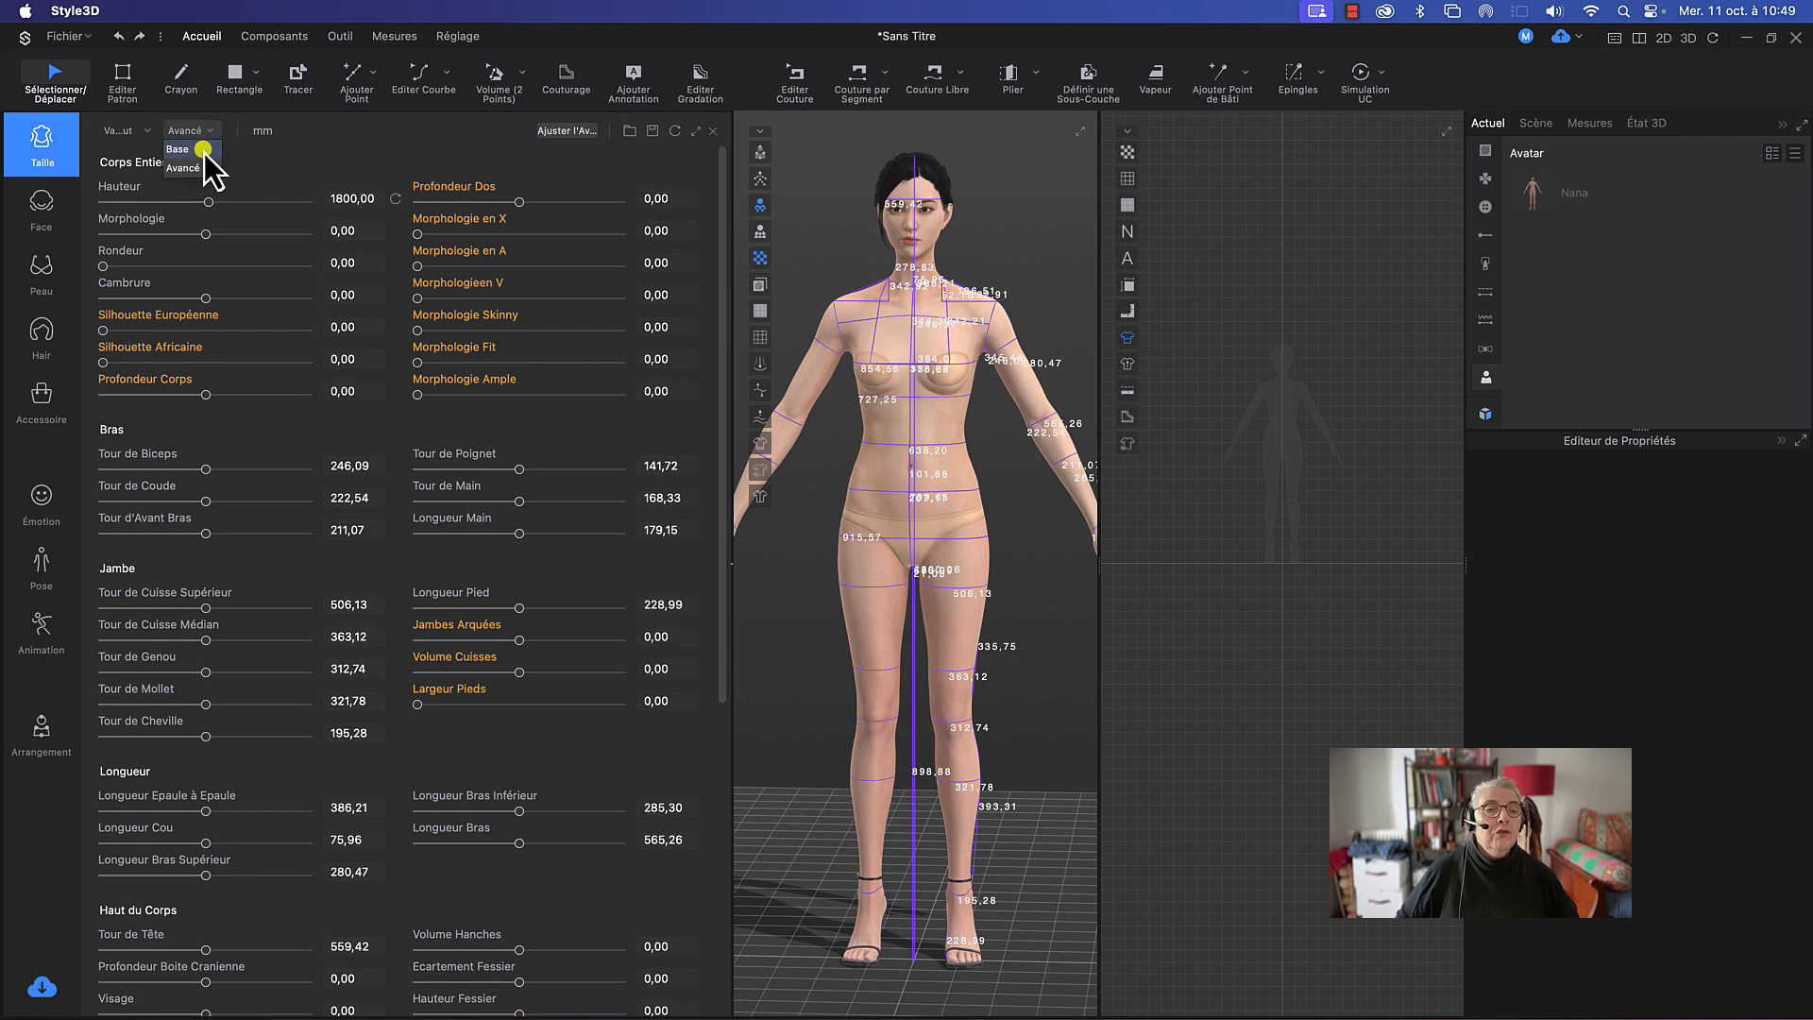
pyautogui.click(204, 149)
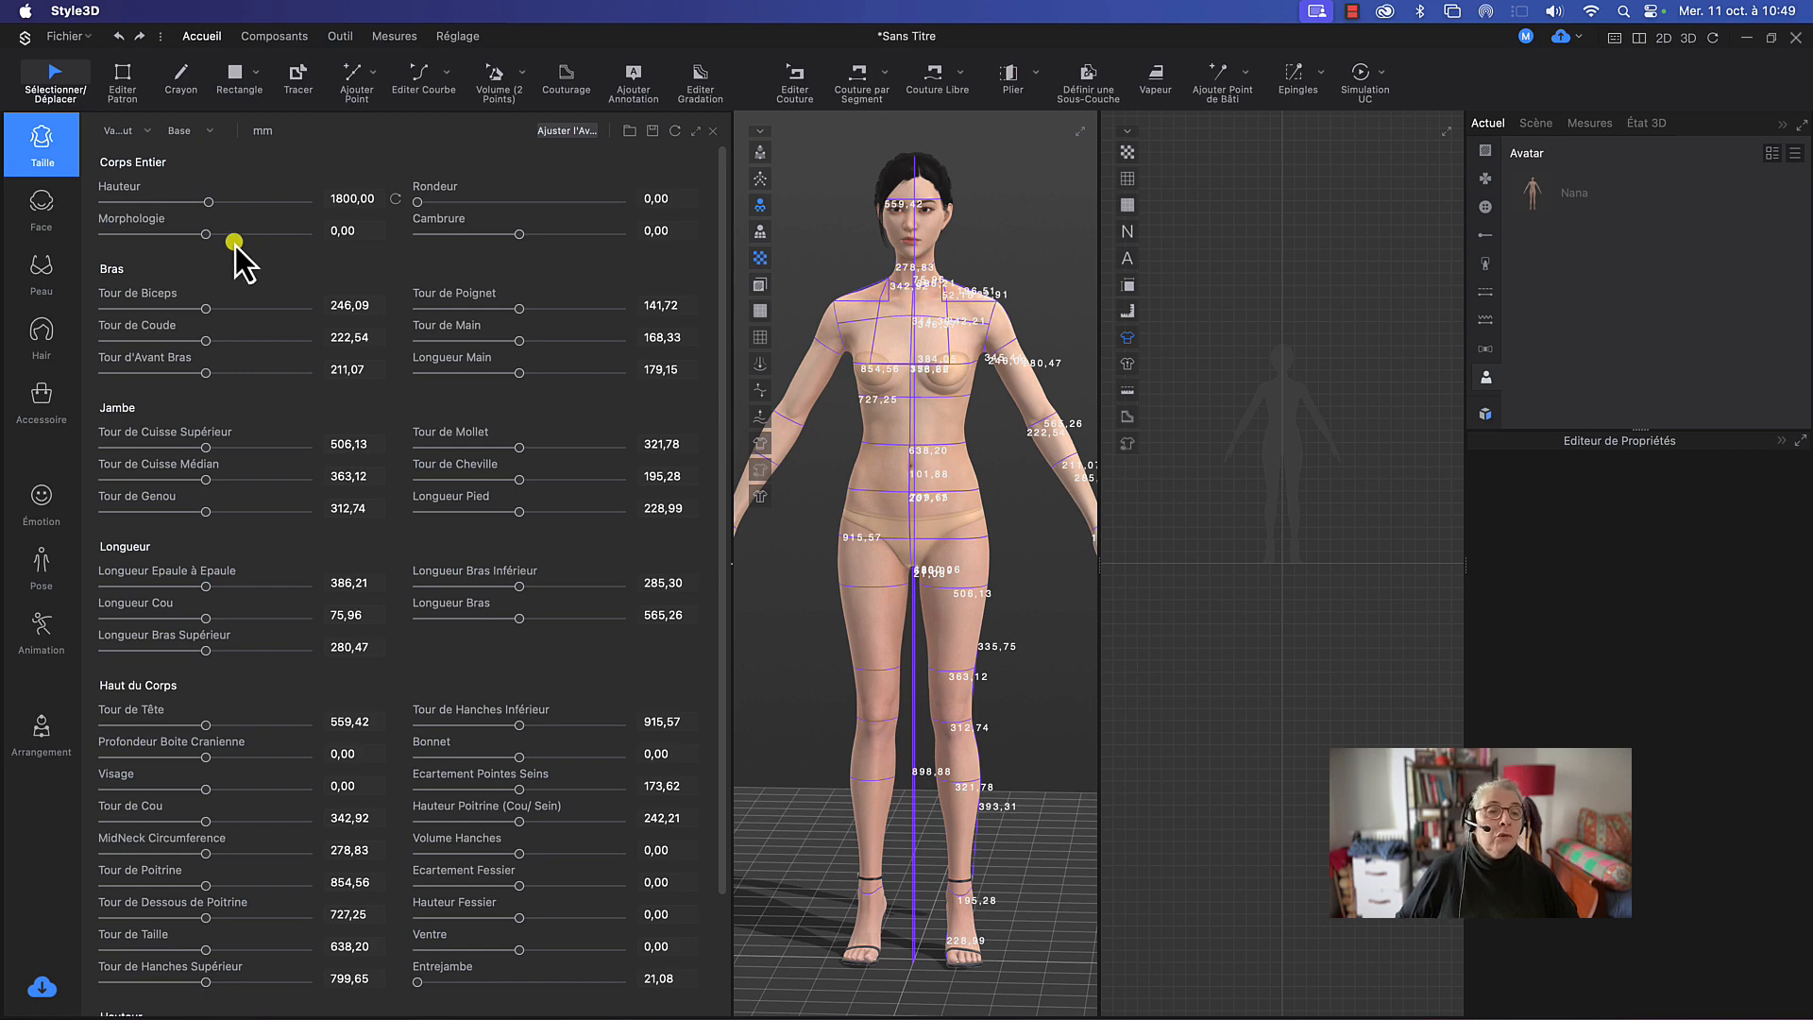
# Step: Try a Morphologie value of 0,05 on the avatar and reset that measurement
pyautogui.moveTo(206, 235)
pyautogui.mouseDown()
pyautogui.moveTo(331, 235)
pyautogui.moveTo(143, 237)
pyautogui.moveTo(255, 231)
pyautogui.moveTo(173, 236)
pyautogui.moveTo(209, 235)
pyautogui.mouseUp()
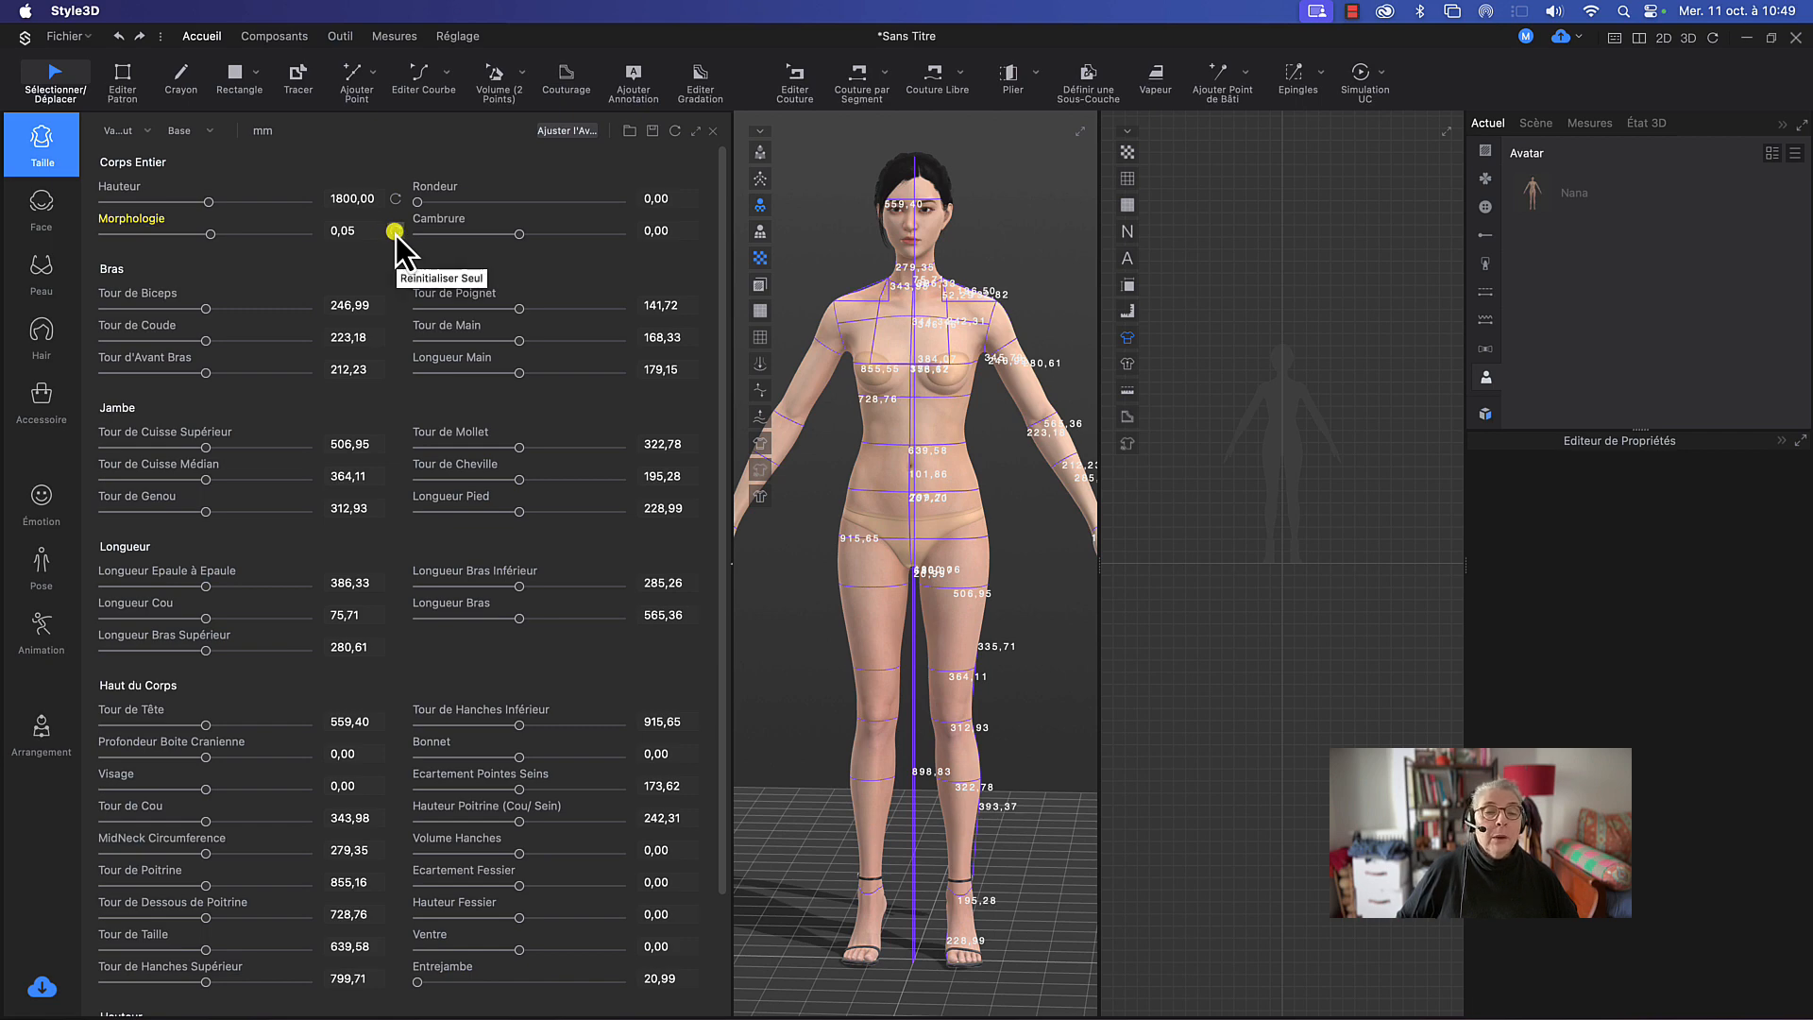
pyautogui.click(395, 231)
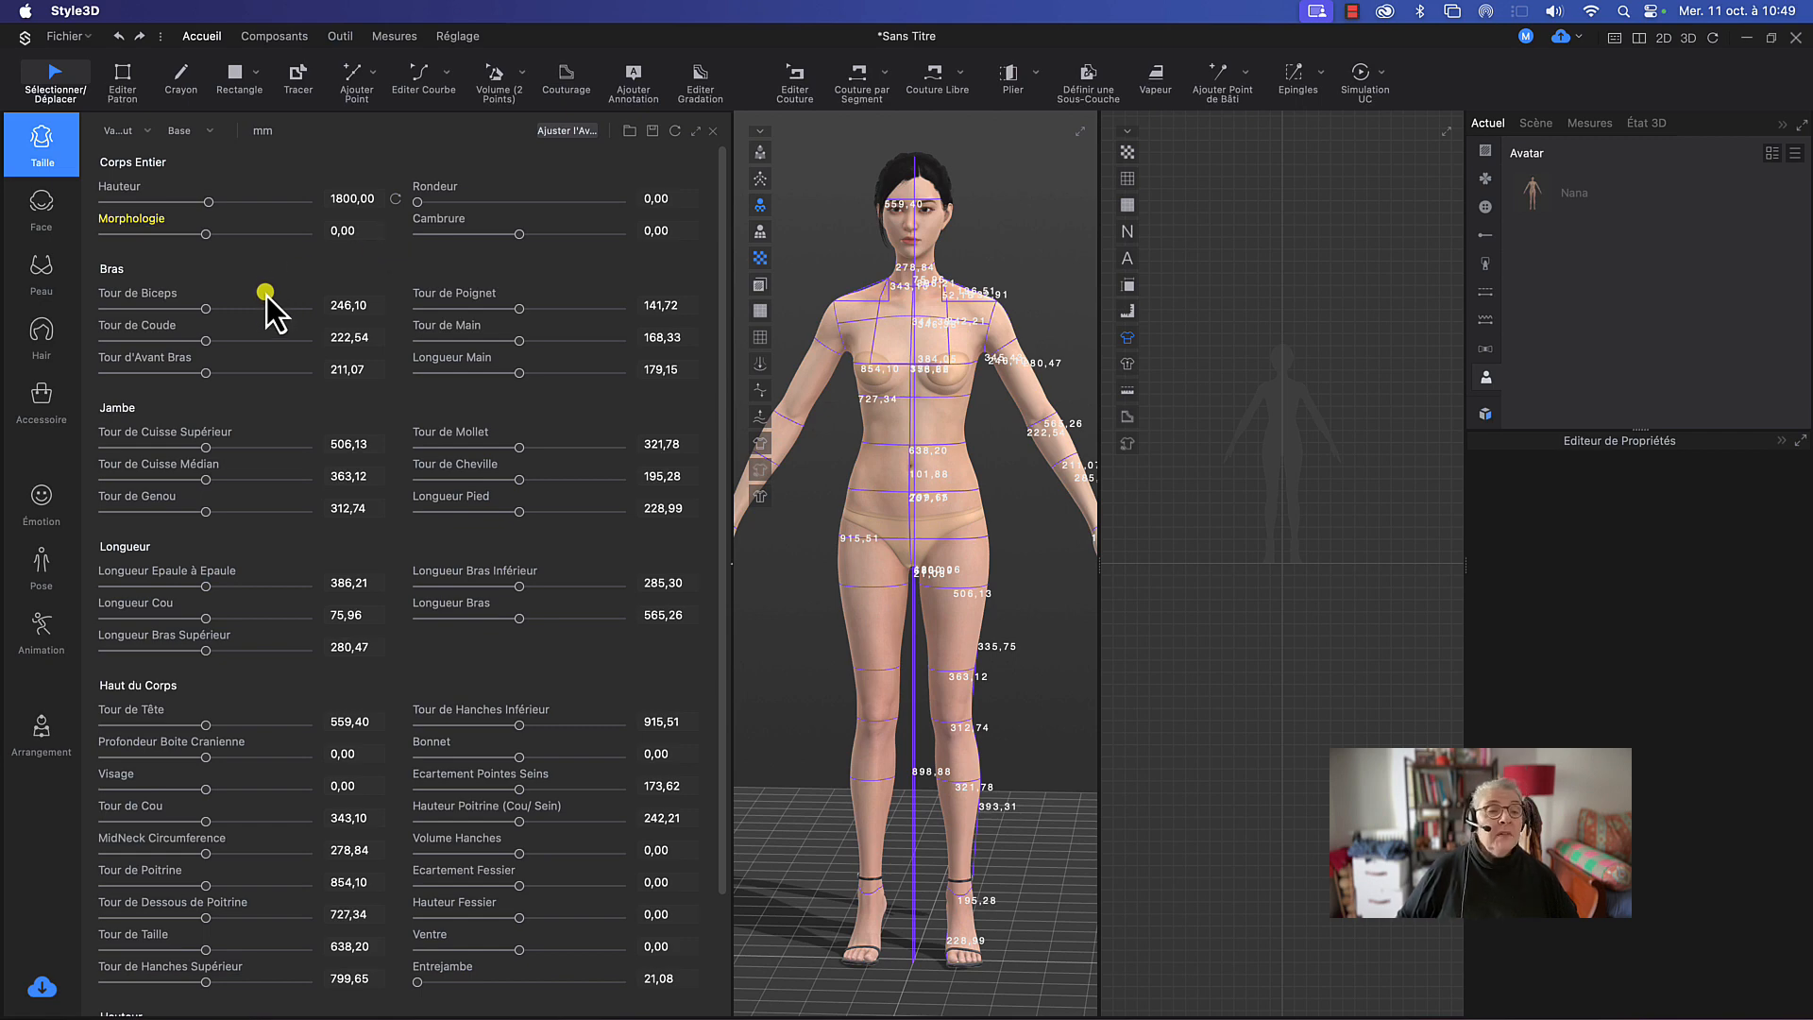
# Step: Try Tour de Biceps at 30 mm and at 300 mm on the avatar's arms
pyautogui.click(367, 305)
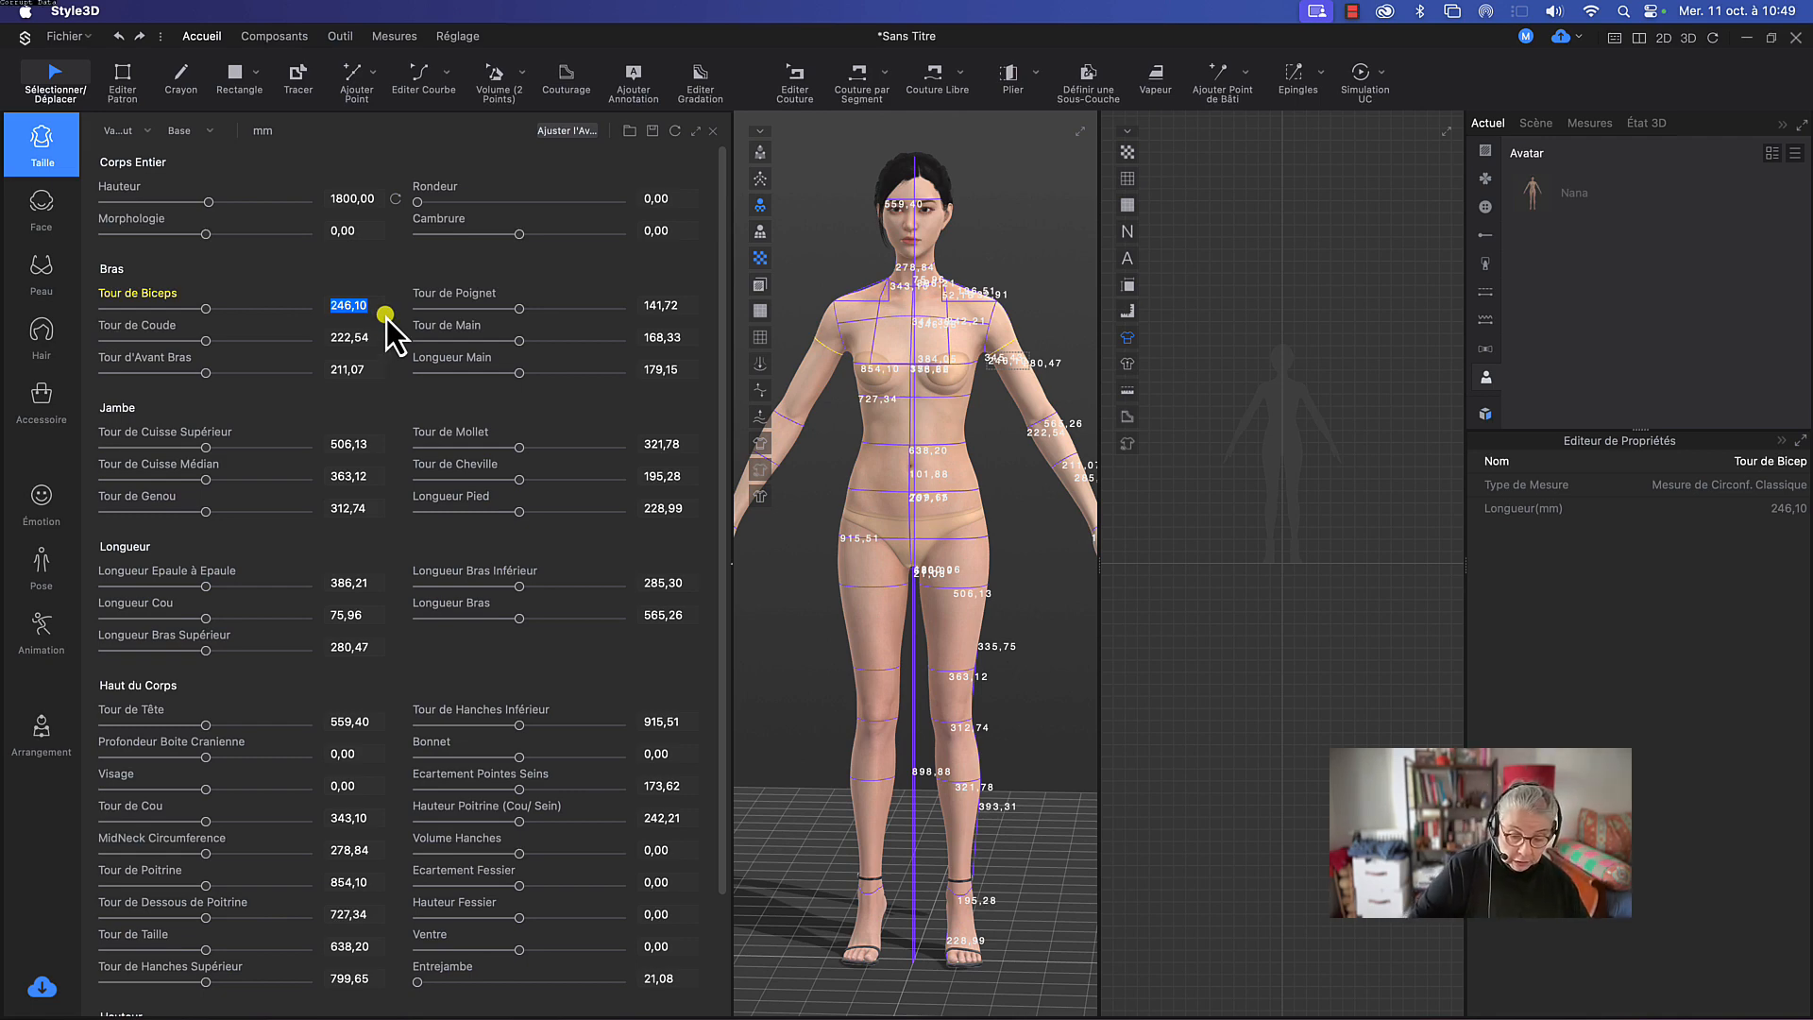
pyautogui.write('3')
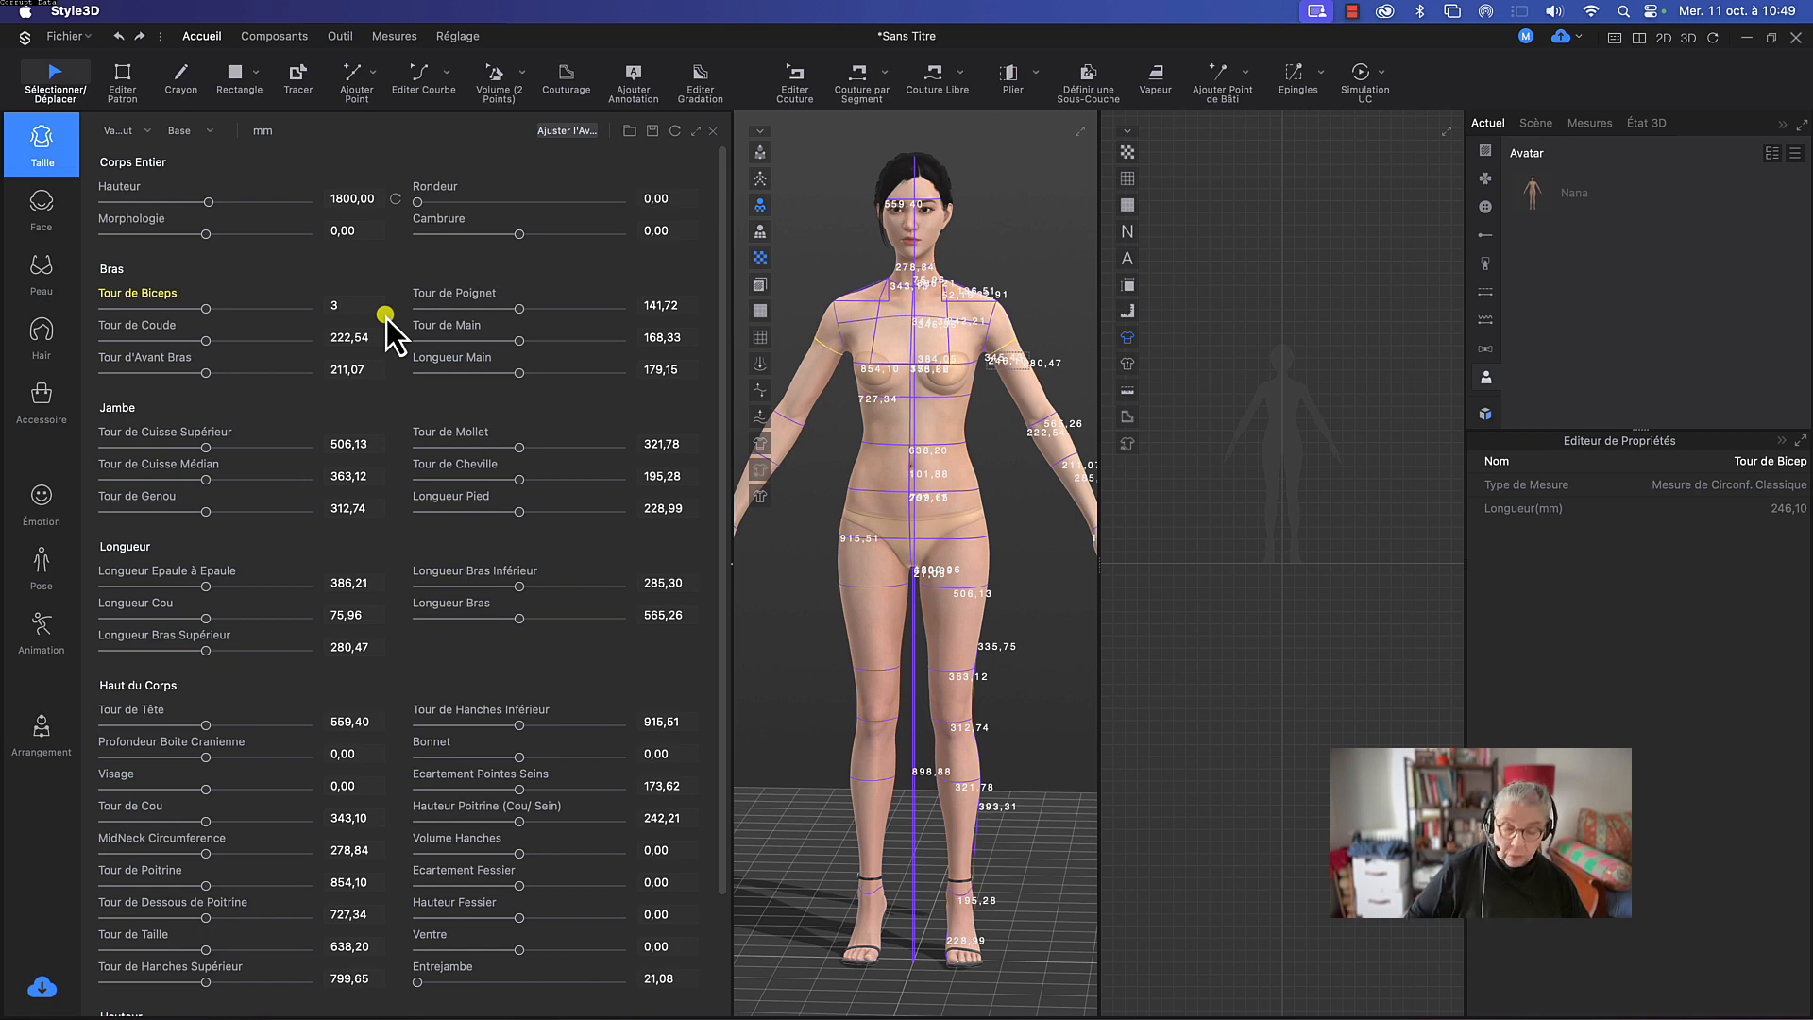
pyautogui.write('0')
pyautogui.press('Return')
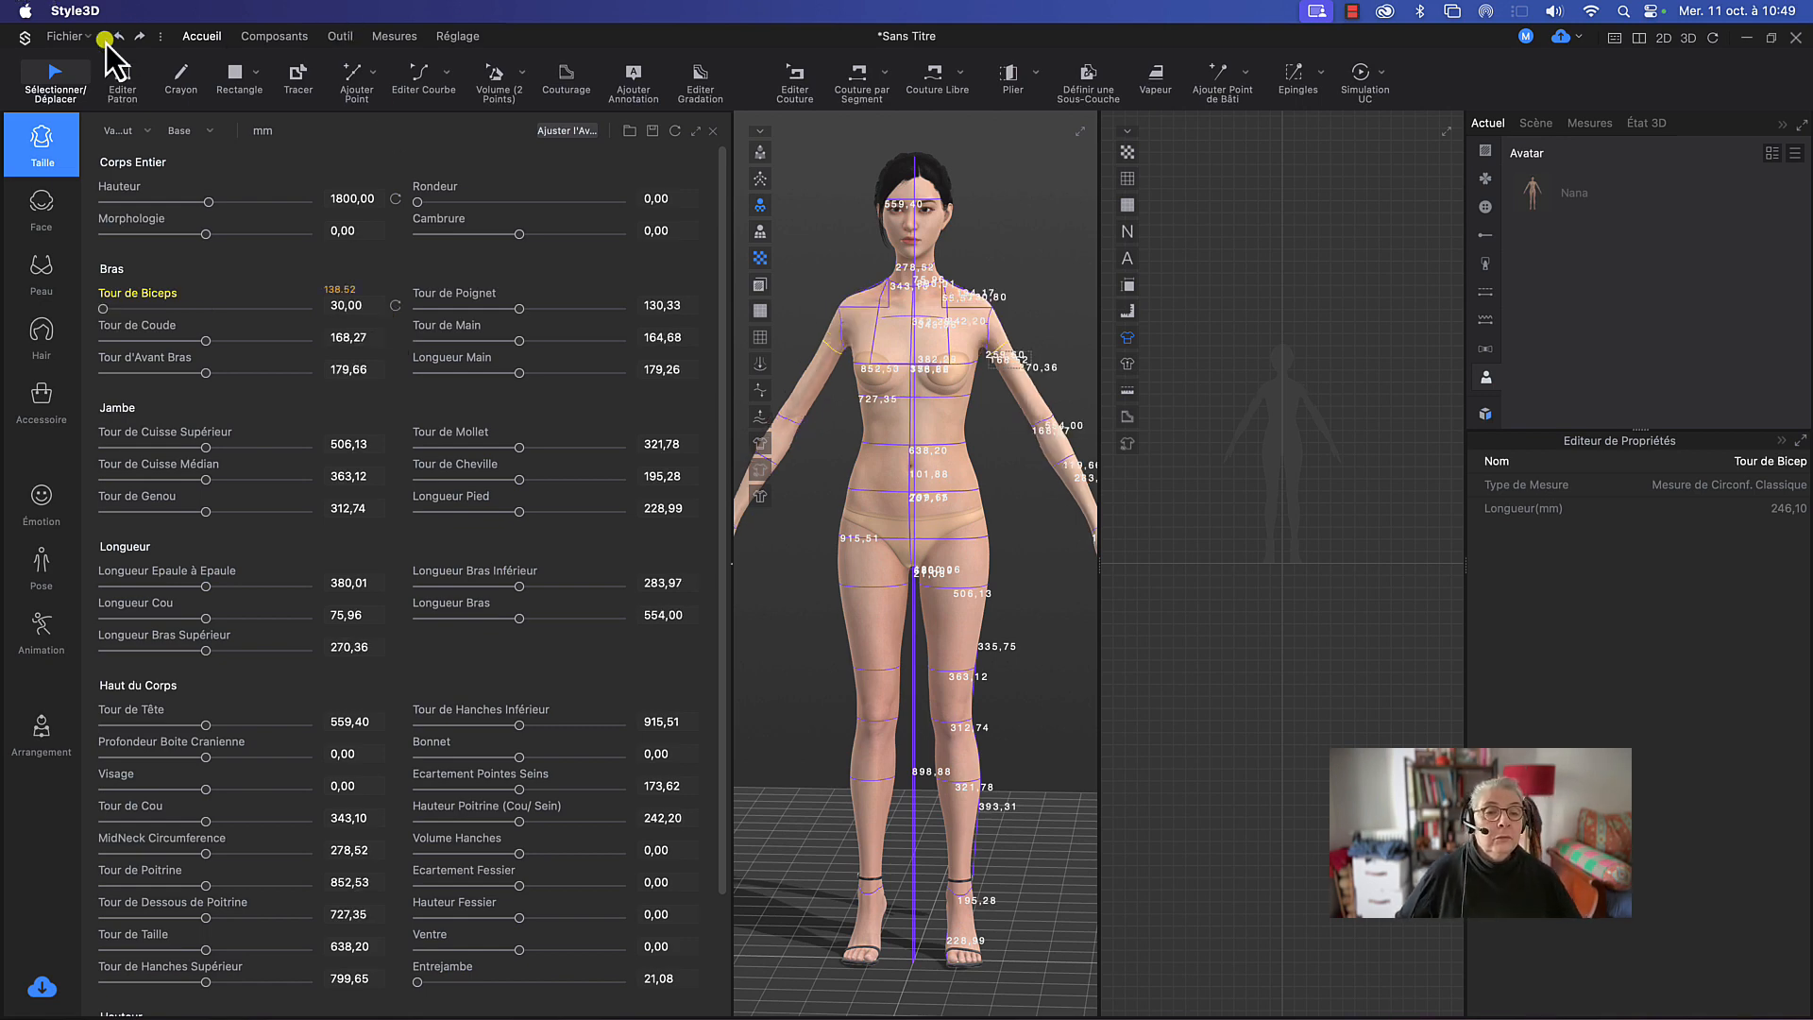
pyautogui.click(363, 305)
pyautogui.write('300')
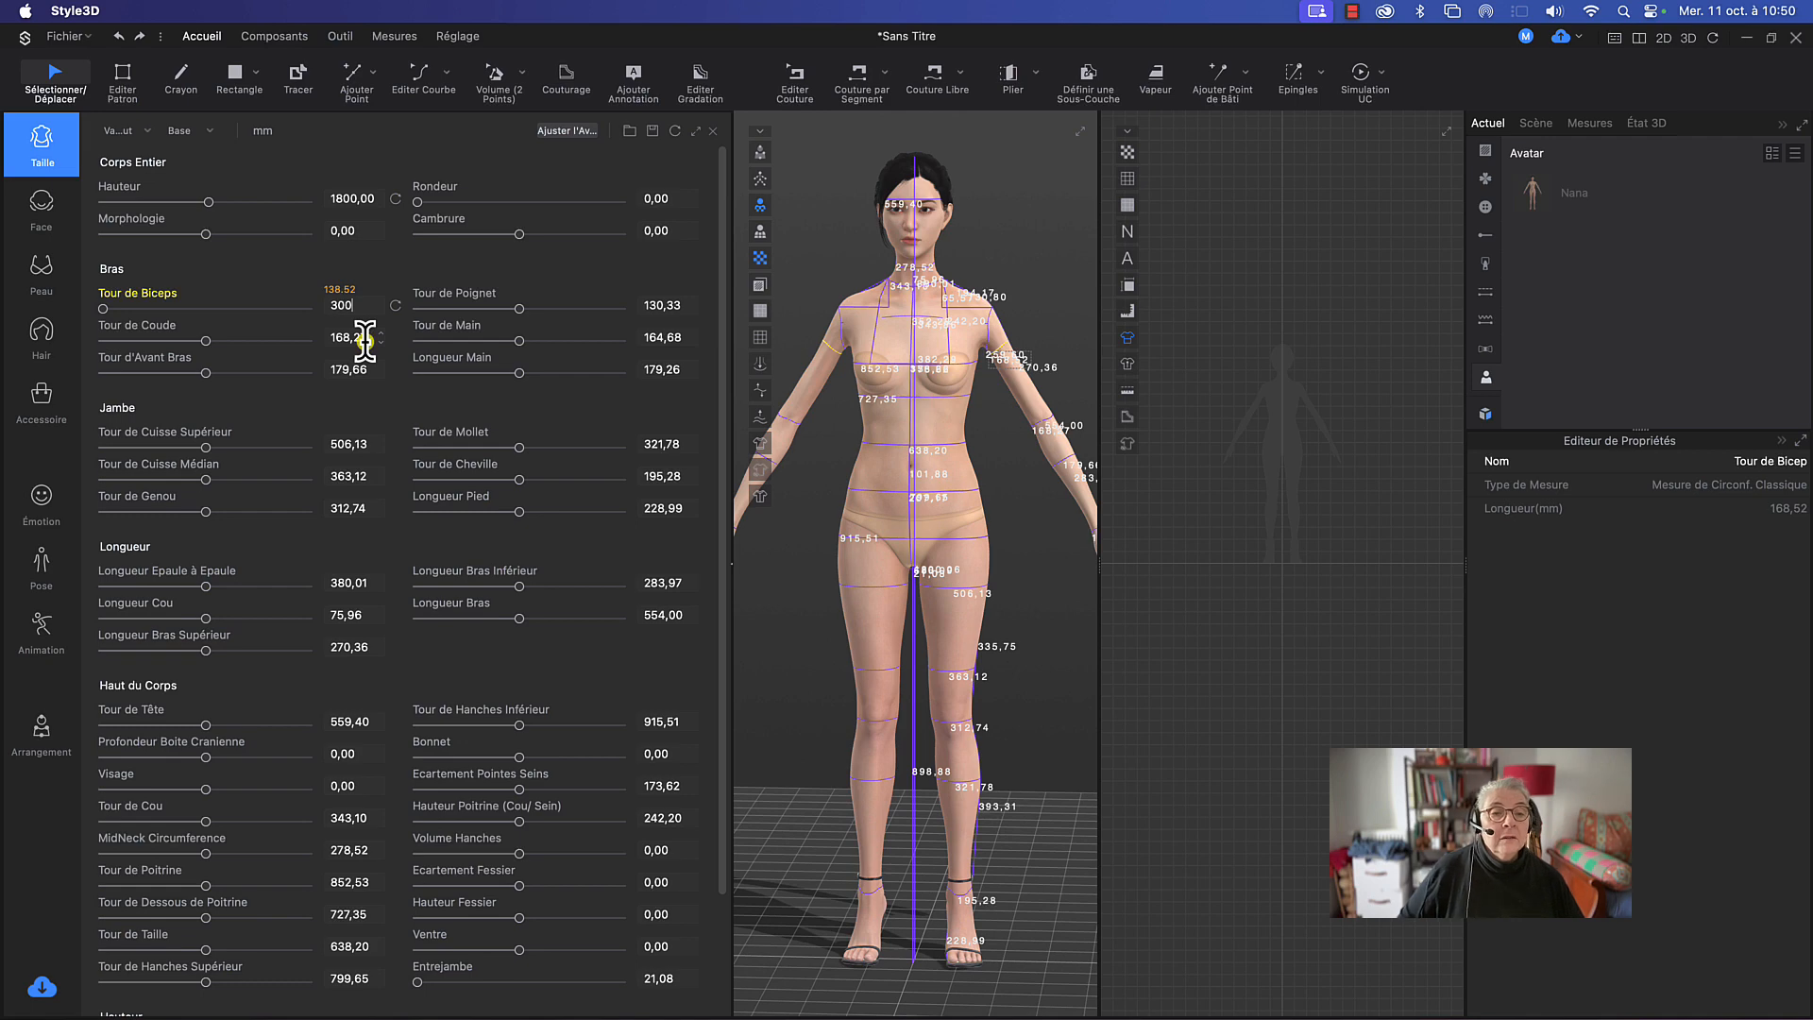
pyautogui.press('Return')
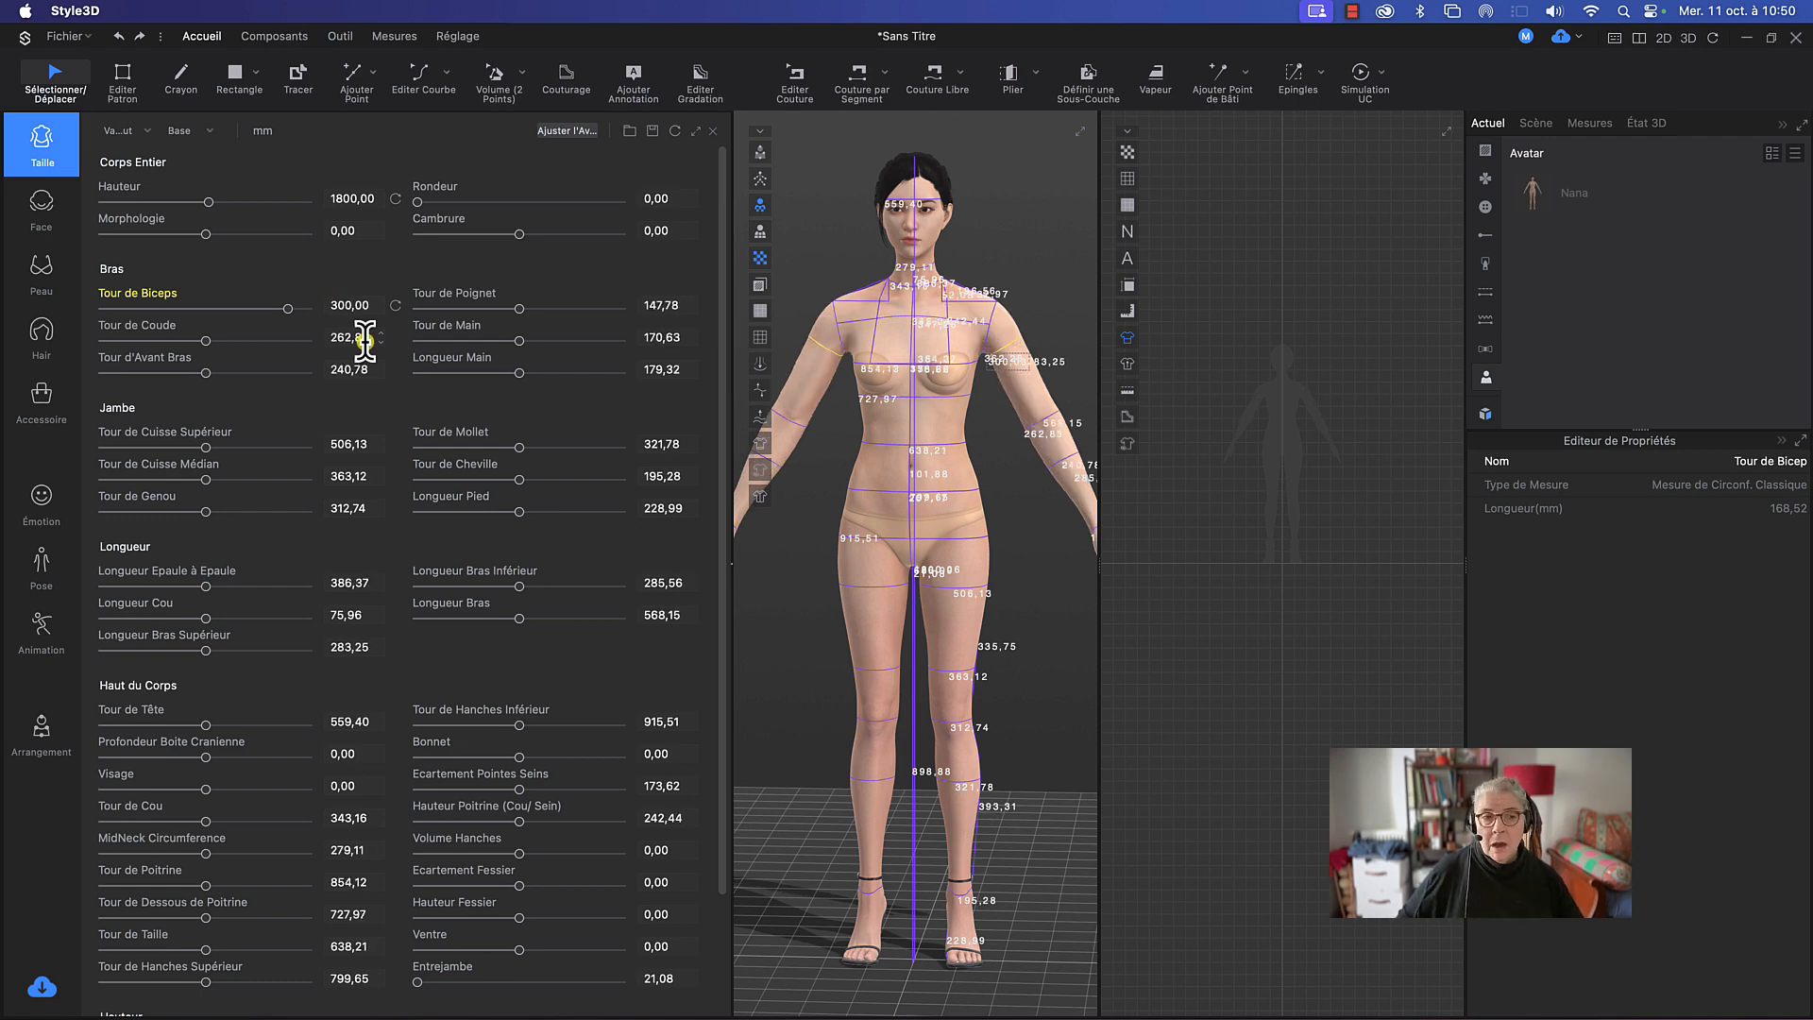
# Step: Adjust the arm measurements to about 260 mm for Tour de Biceps, 237 mm for Tour de Coude and 224 mm for Tour d'Avant Bras
pyautogui.moveTo(284, 323); pyautogui.dragTo(228, 315)
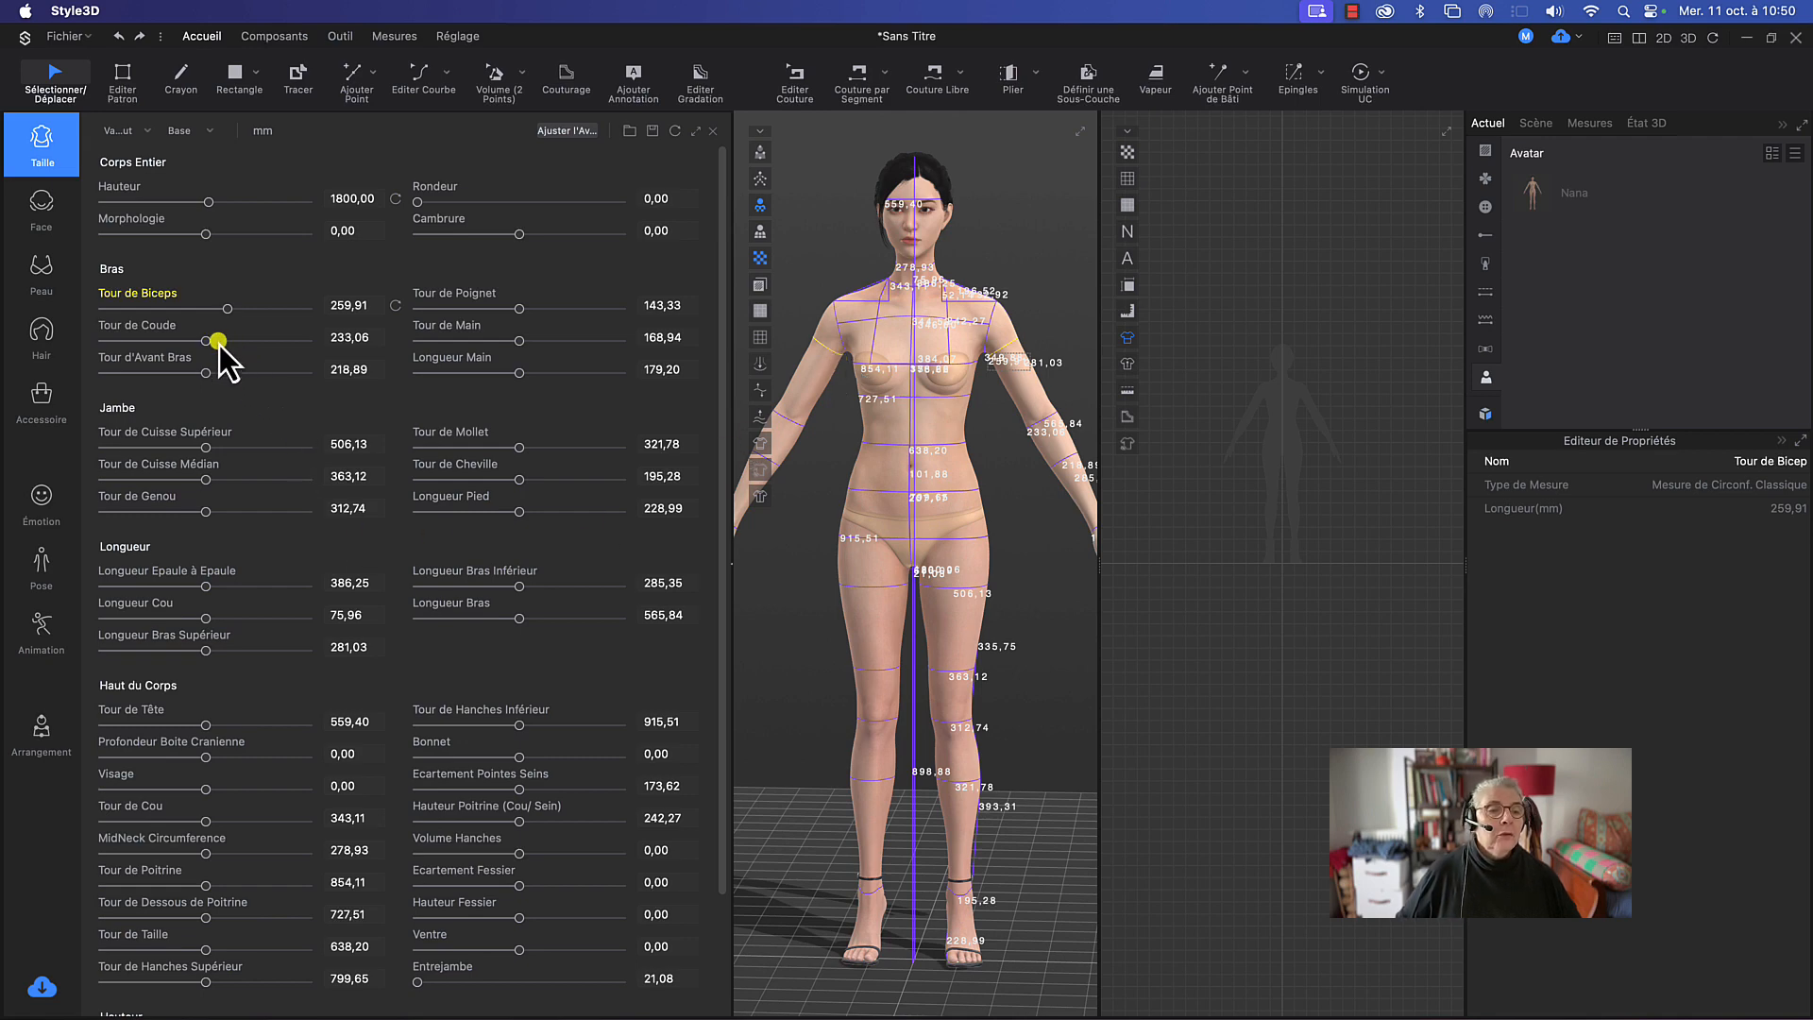
pyautogui.moveTo(208, 343); pyautogui.dragTo(211, 371)
pyautogui.click(204, 372)
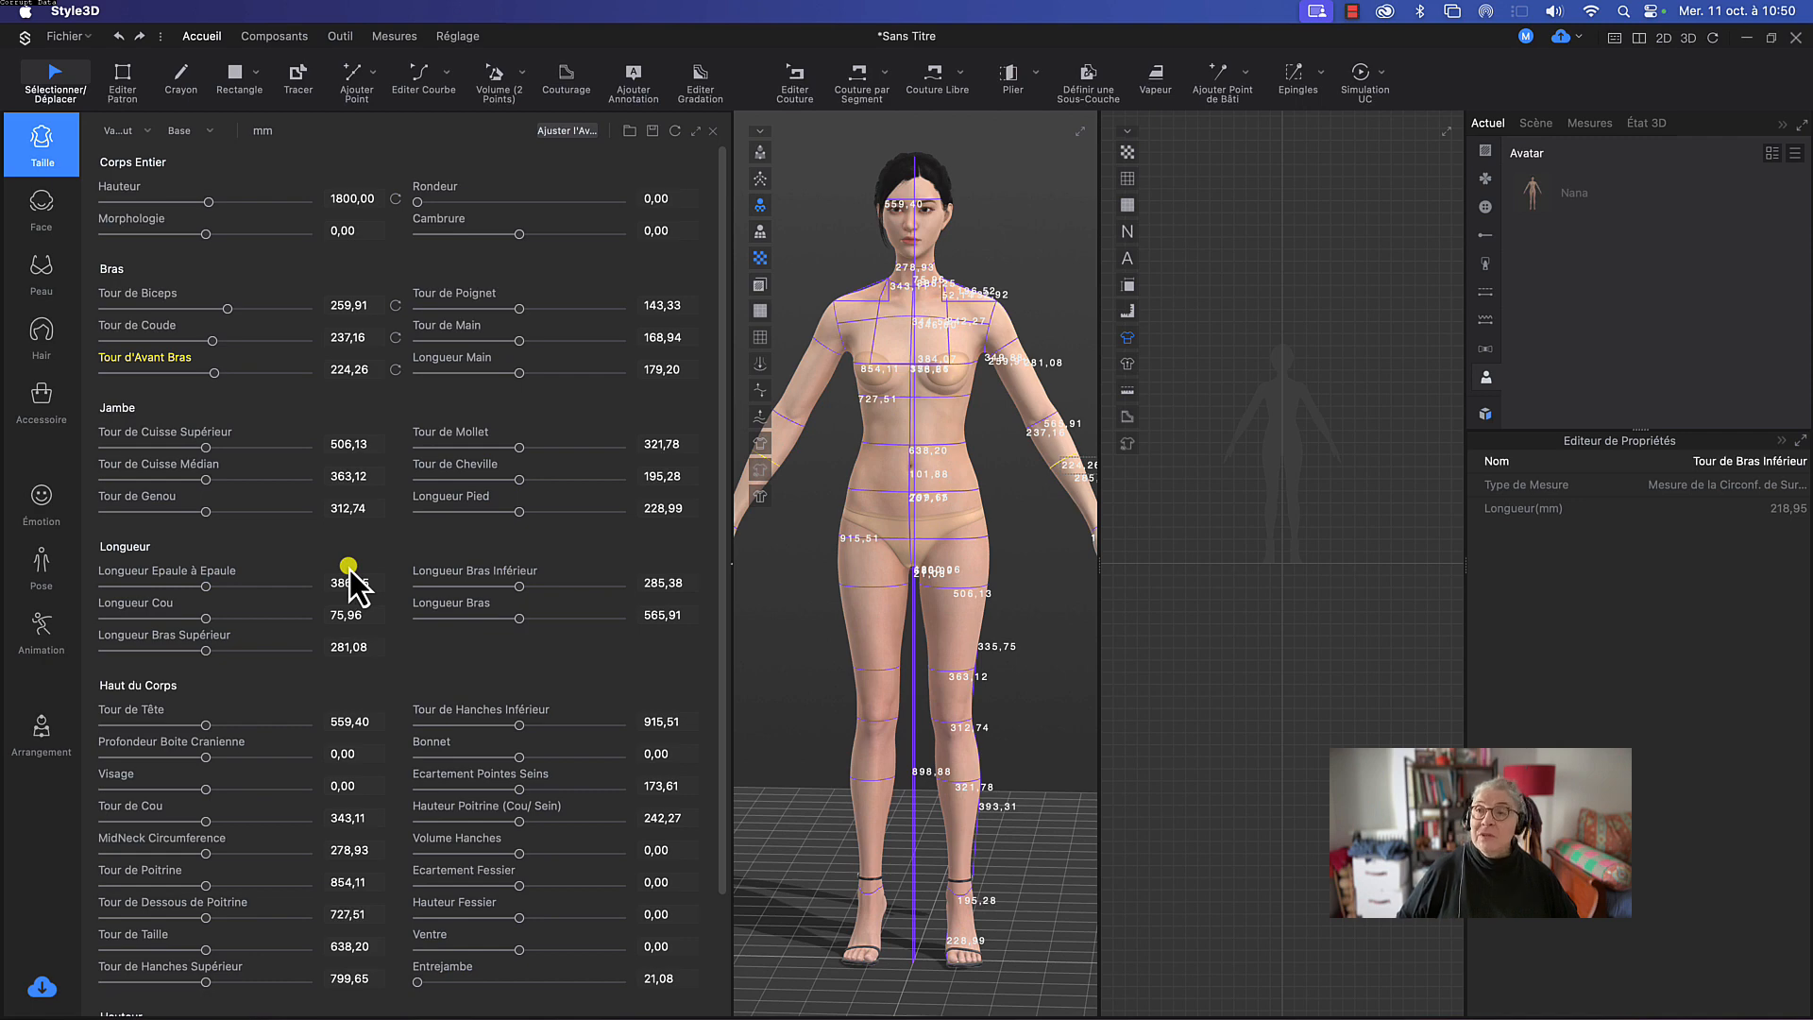
# Step: Browse the external drive's Styl3D and Clo3D folders for an avatar measurement file and leave the file chooser without opening anything
pyautogui.click(633, 132)
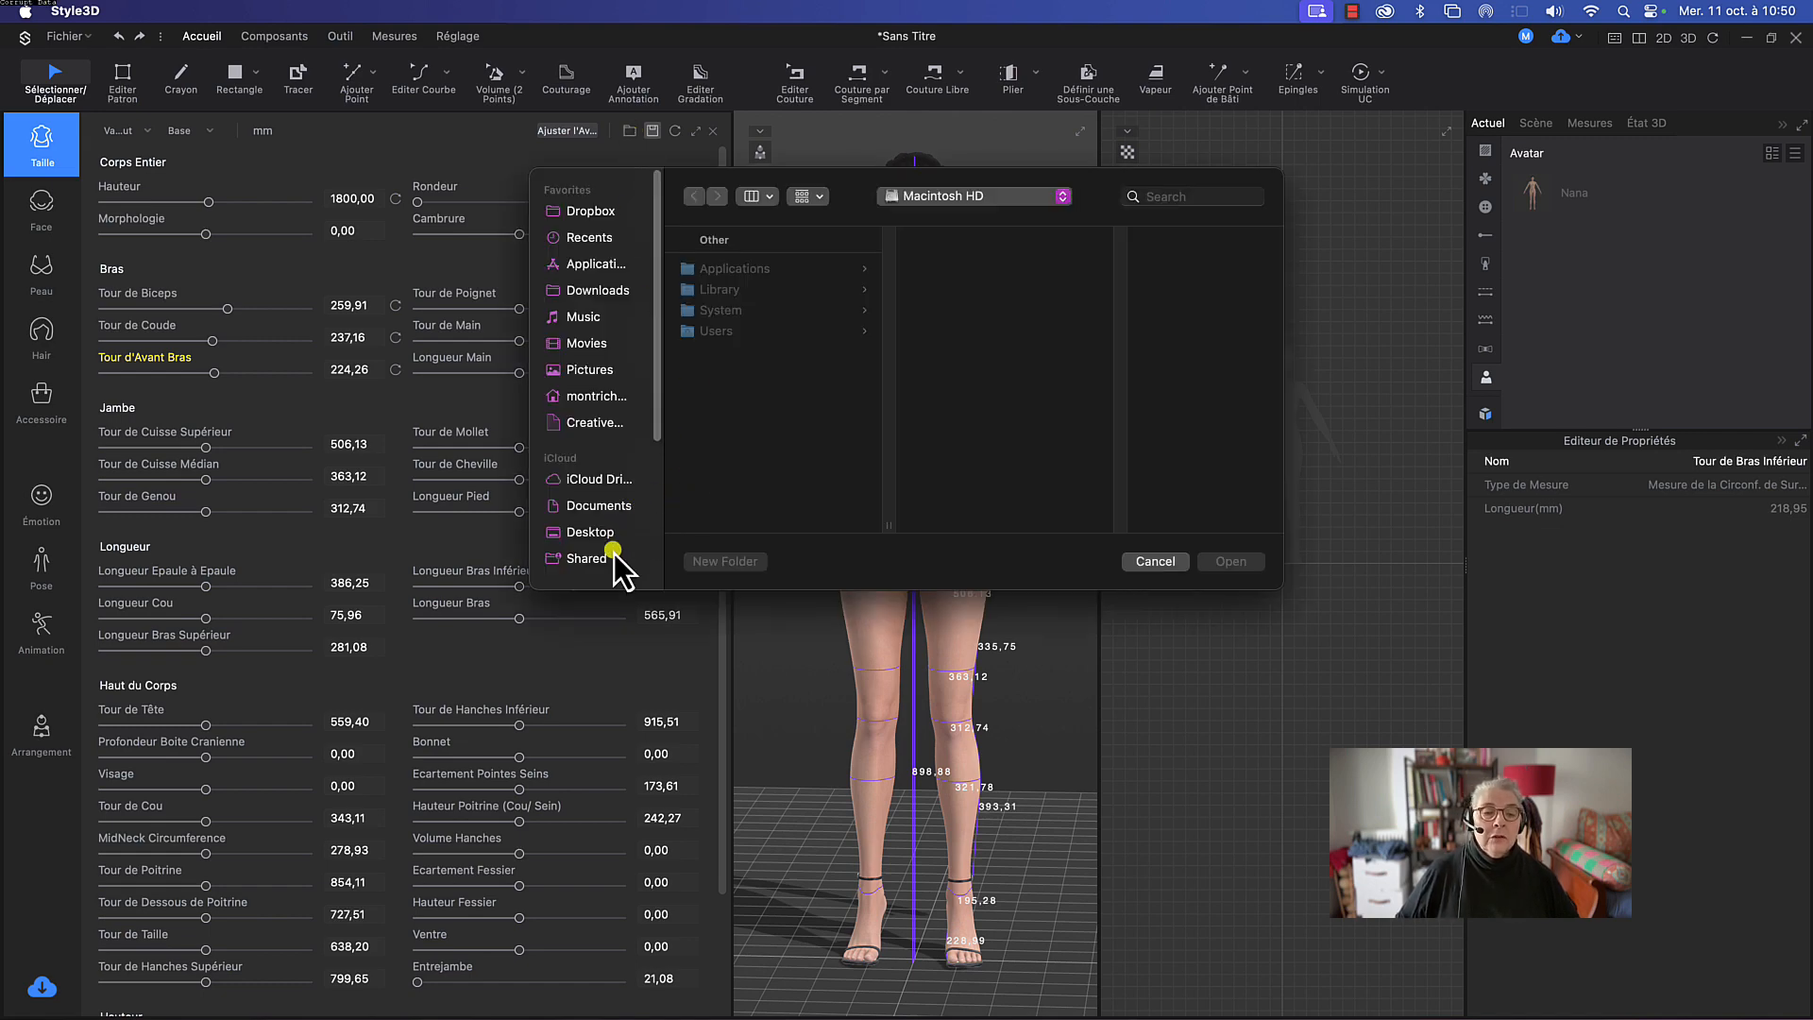
pyautogui.scroll(-1, 607, 553)
pyautogui.scroll(-5, 607, 553)
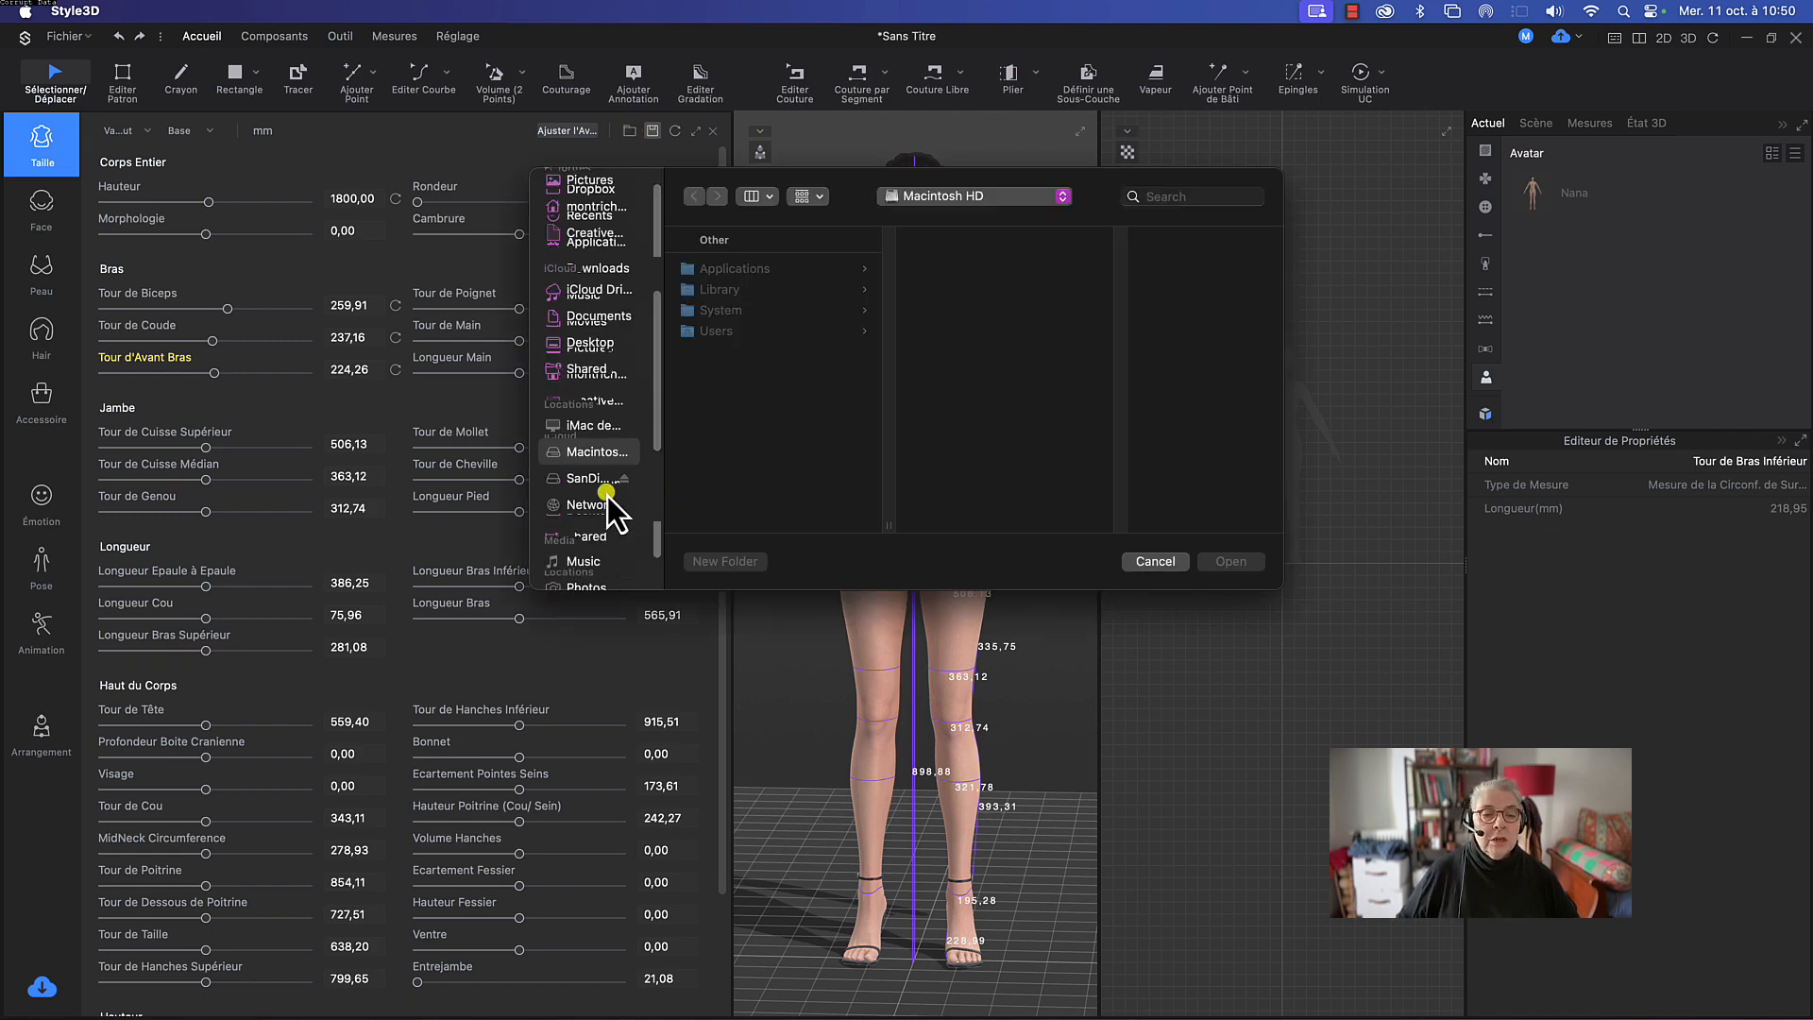
pyautogui.click(592, 478)
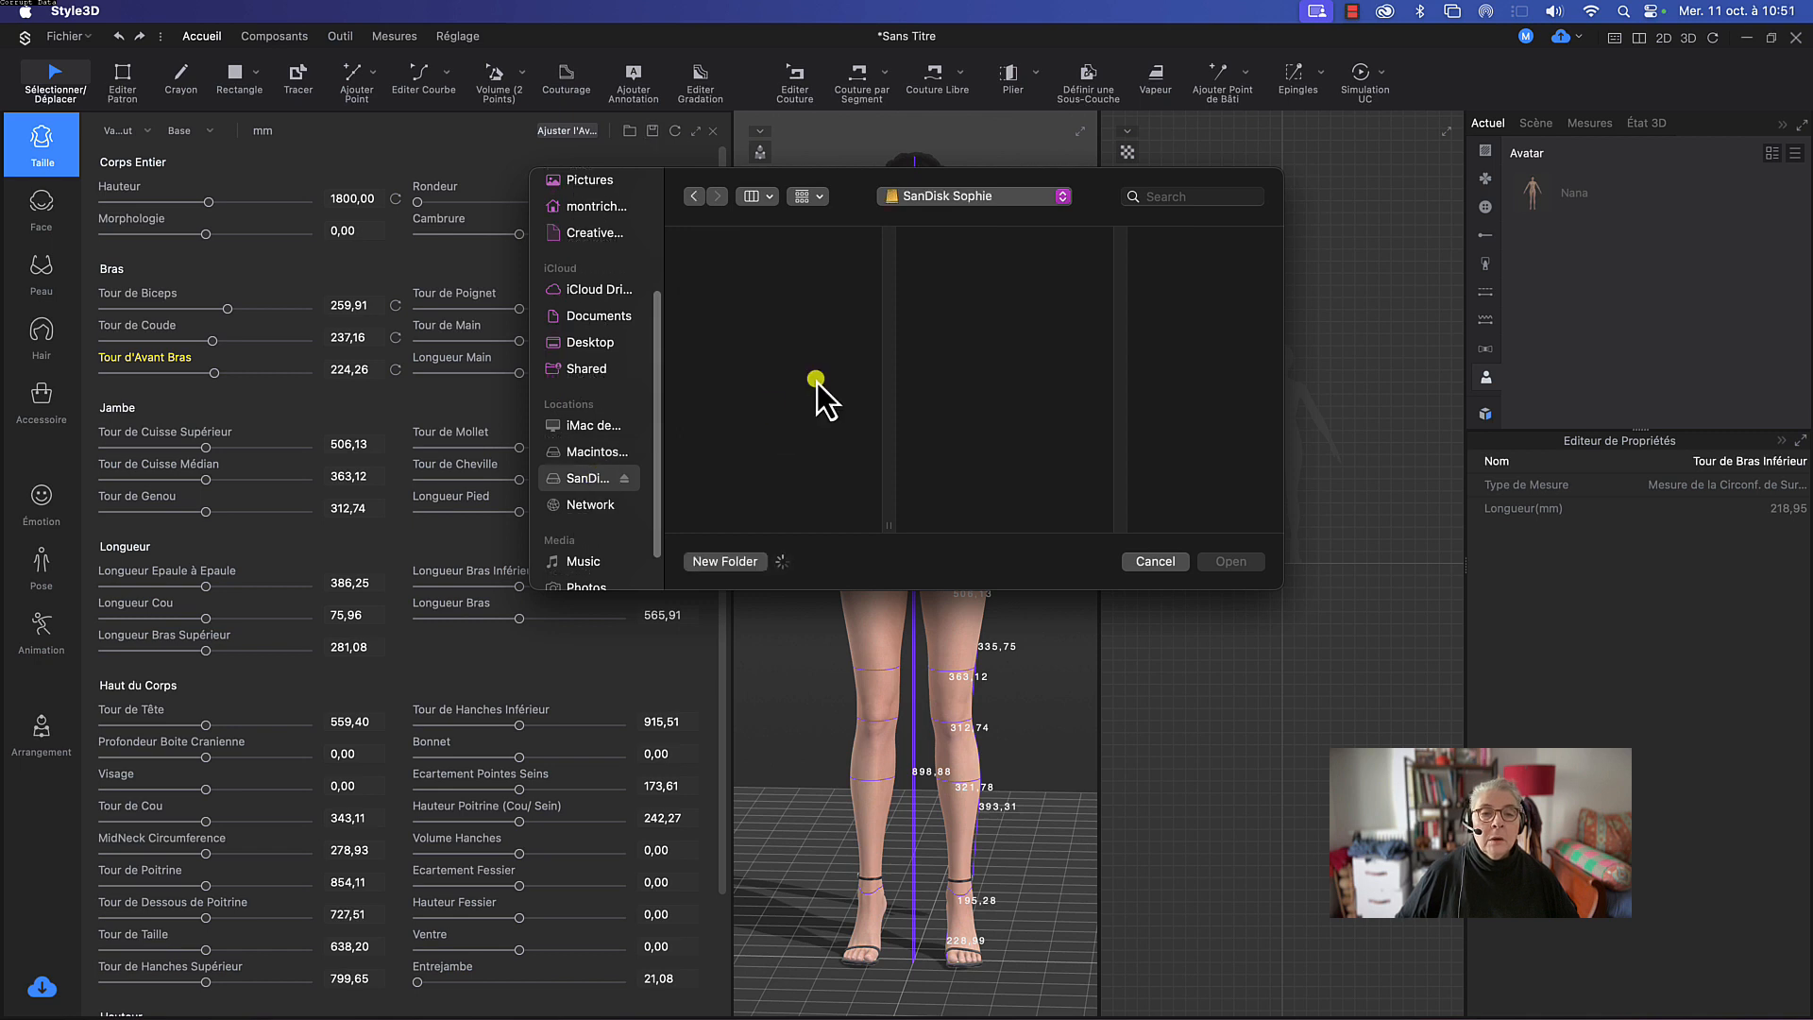
pyautogui.click(758, 436)
pyautogui.scroll(-5, 757, 432)
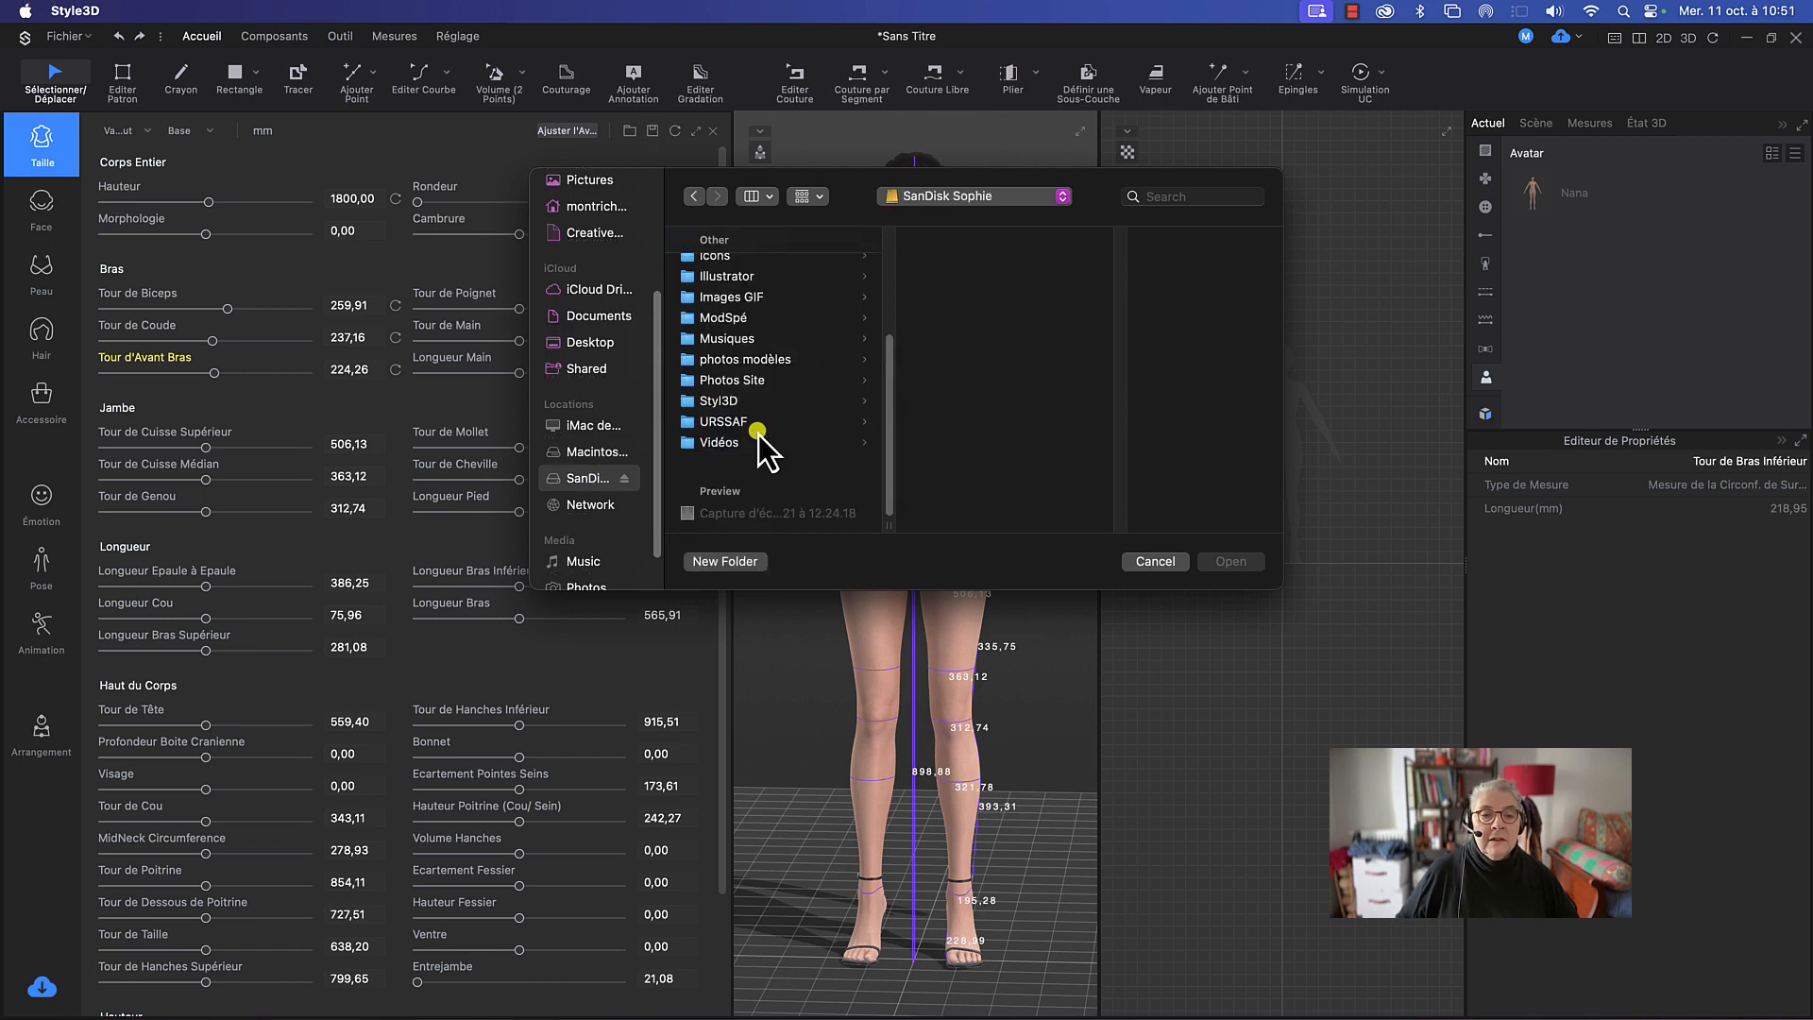
pyautogui.click(732, 400)
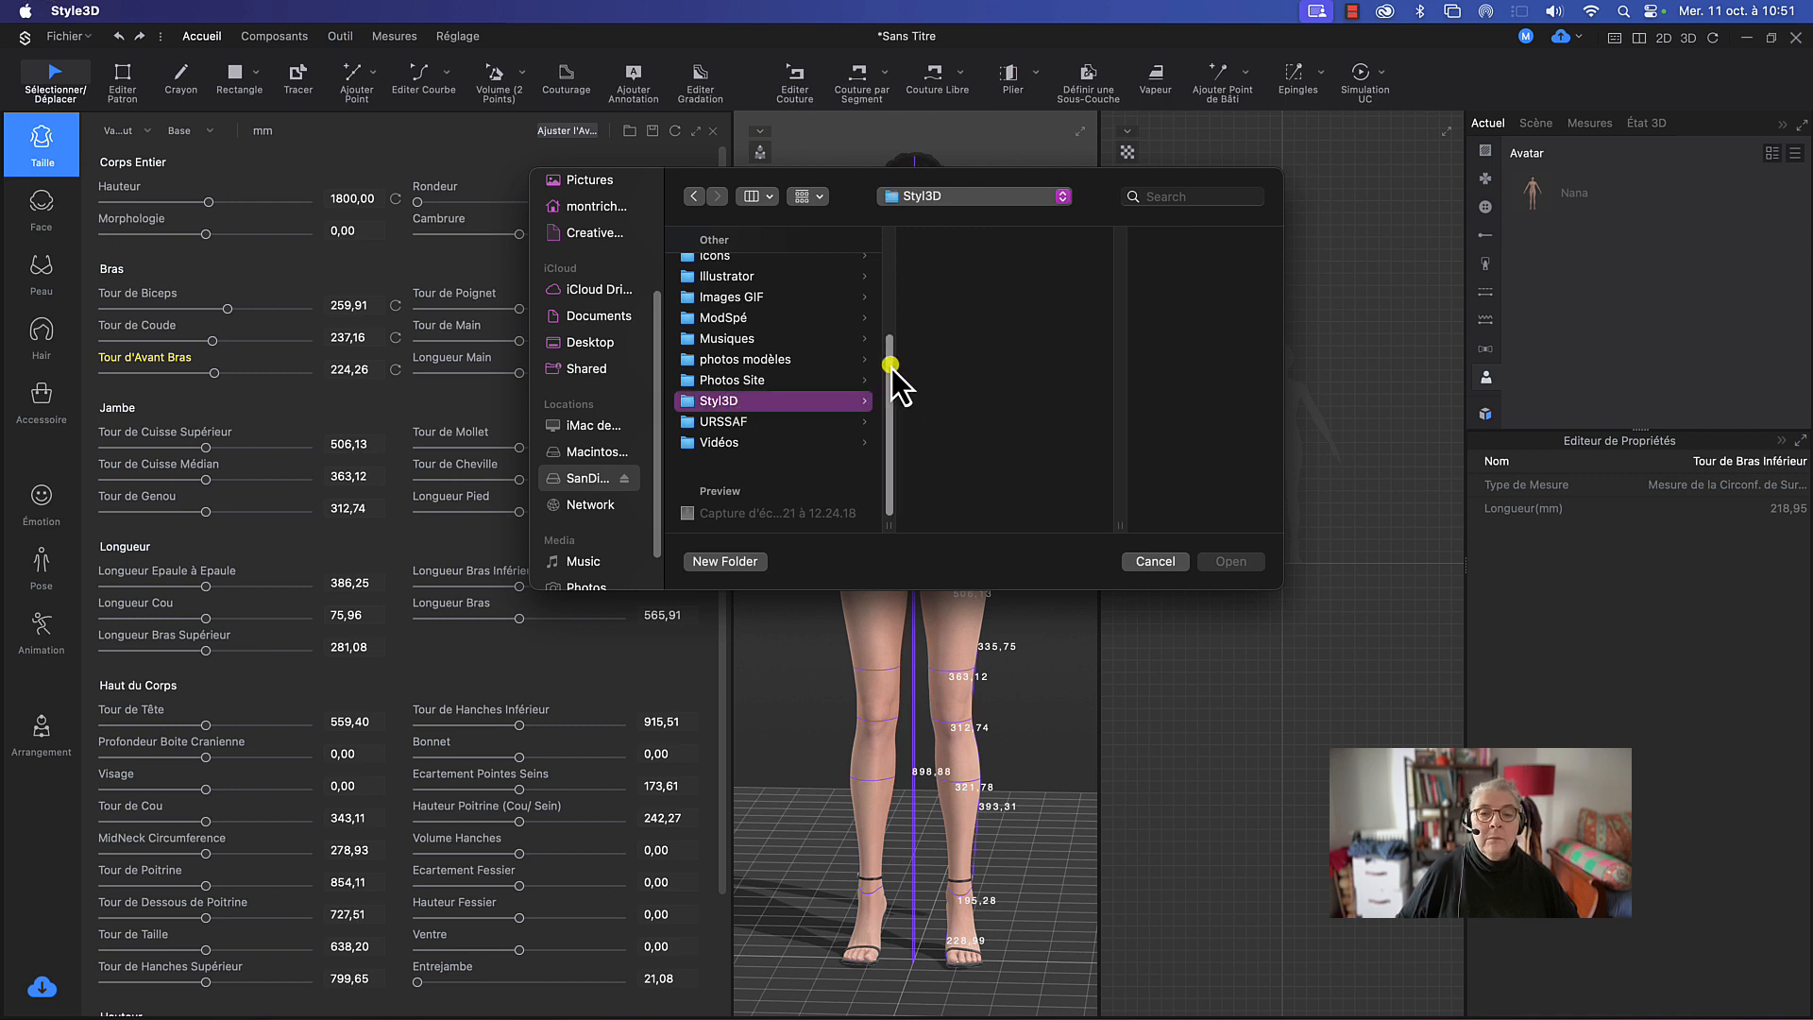
pyautogui.moveTo(894, 376); pyautogui.dragTo(897, 274)
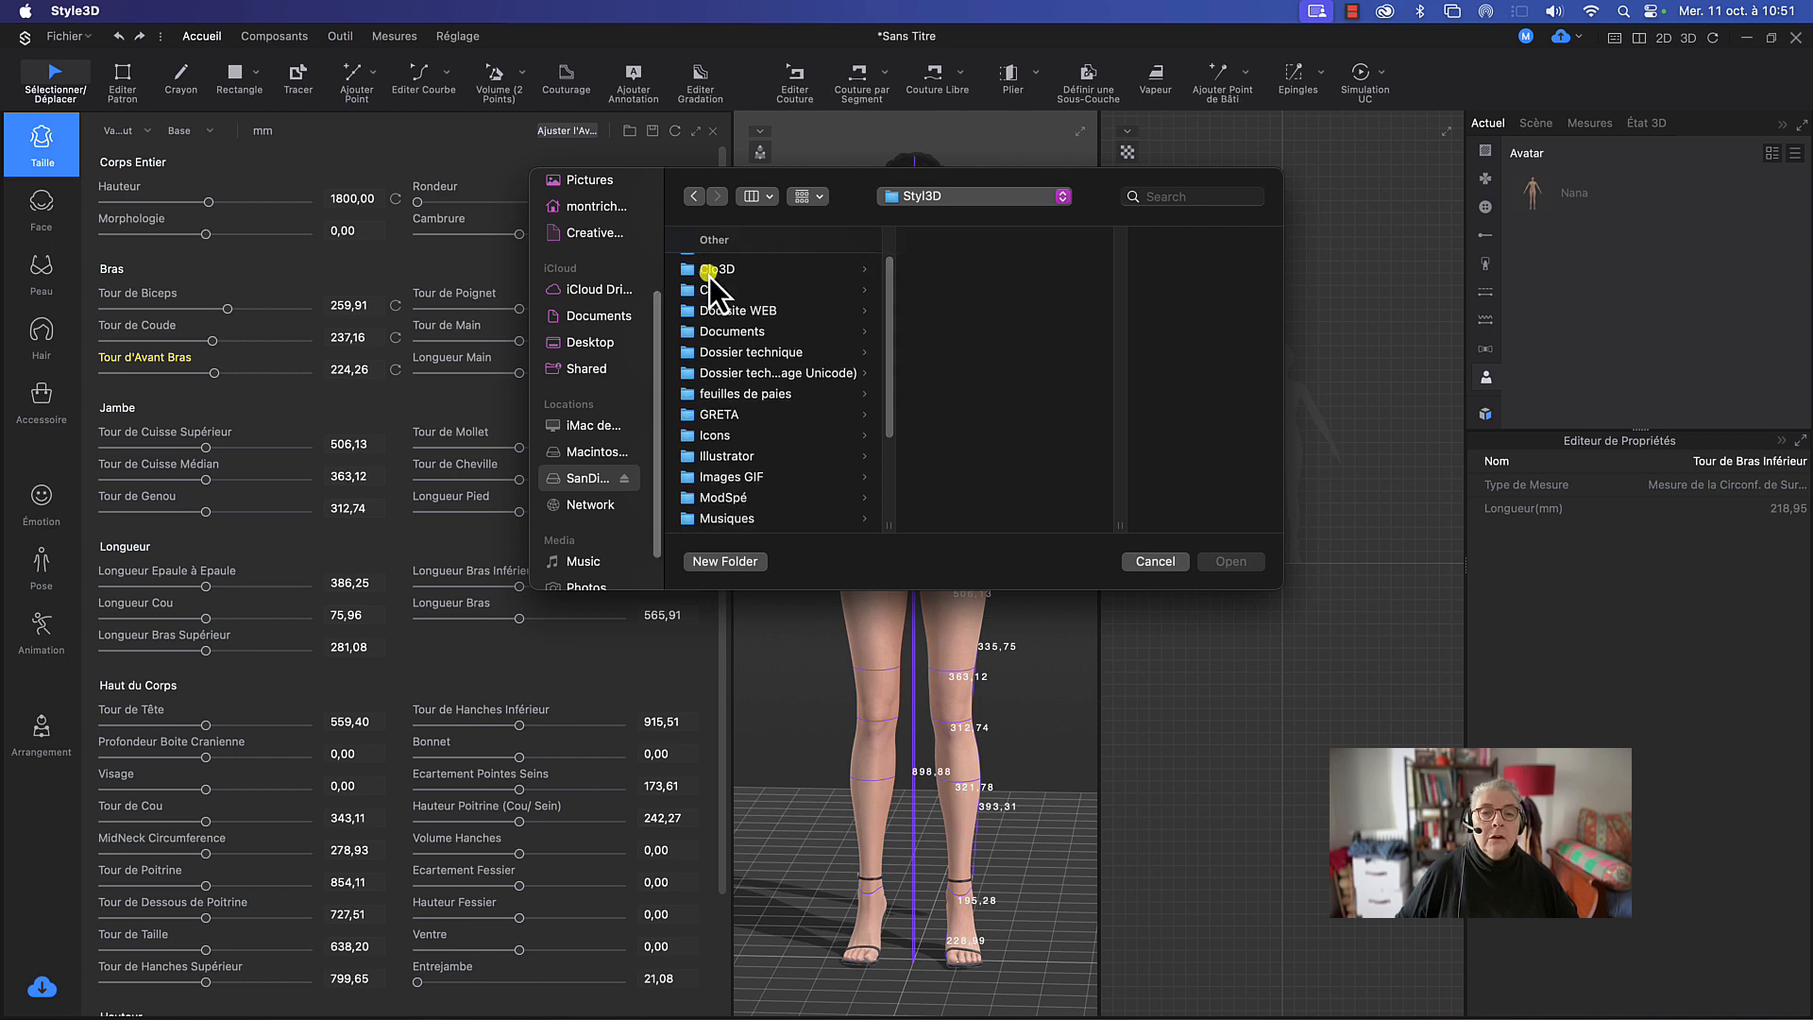
pyautogui.click(709, 271)
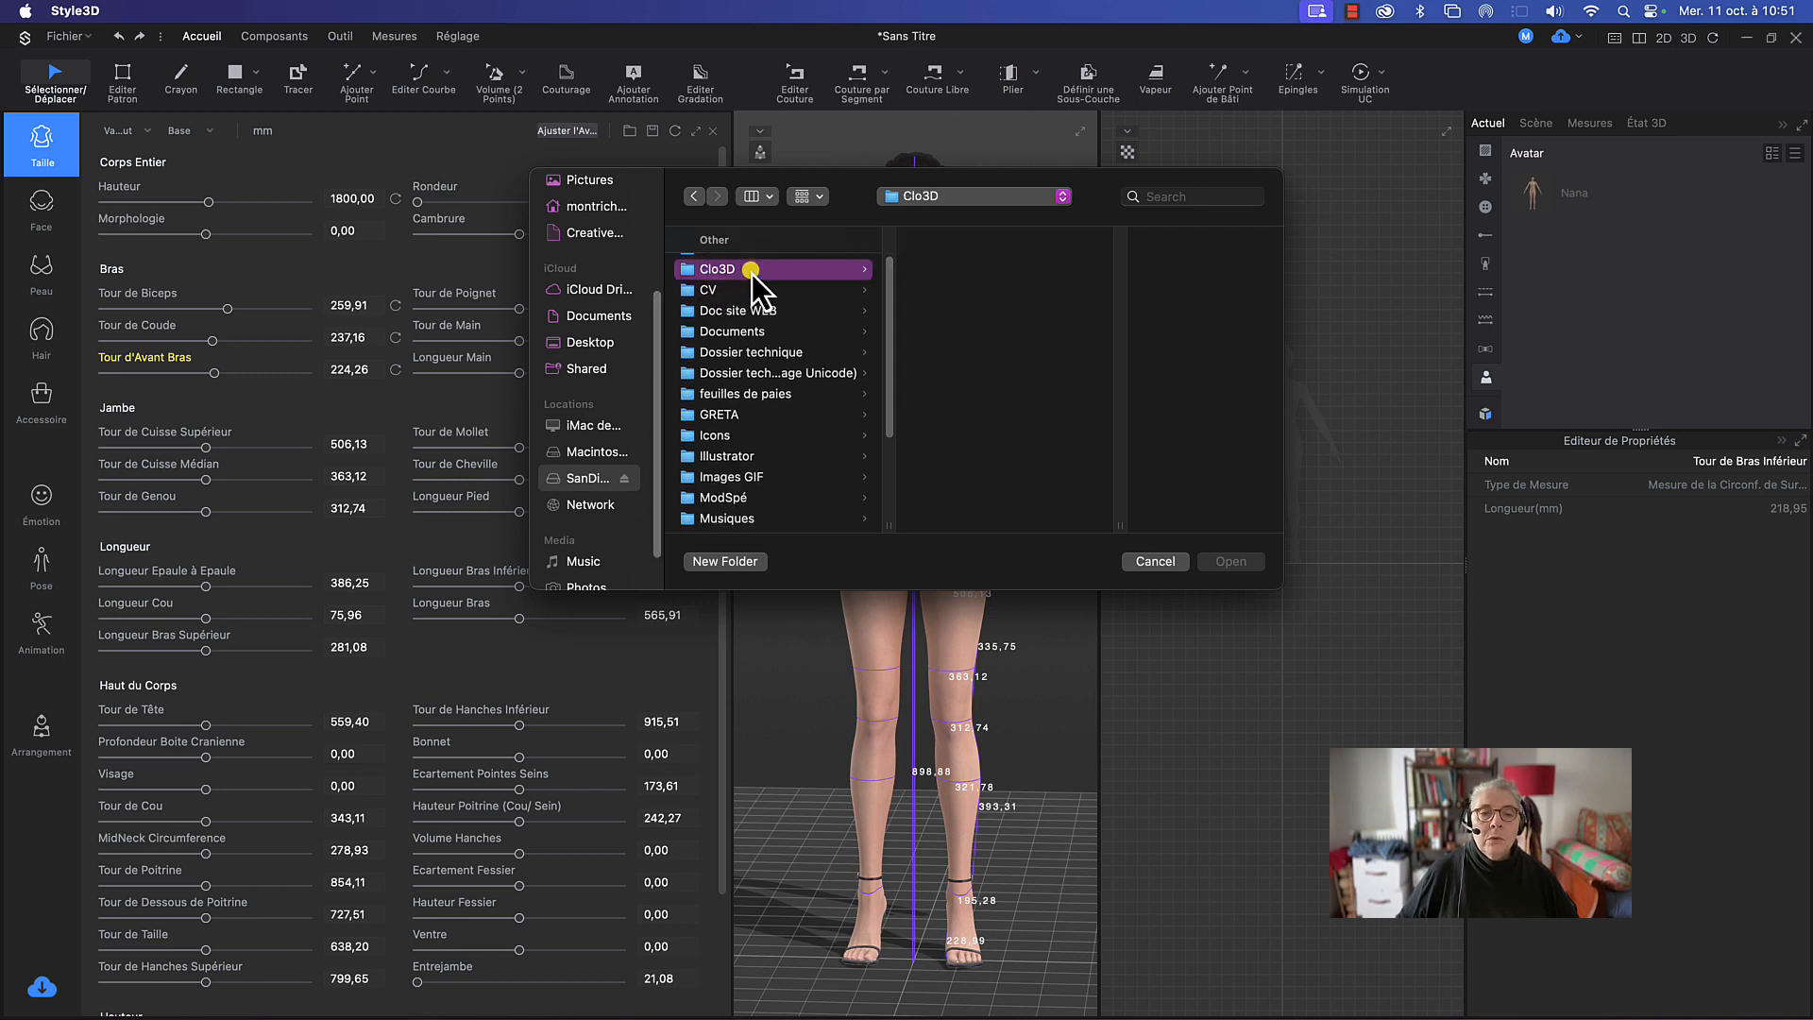
pyautogui.moveTo(890, 348); pyautogui.dragTo(890, 263)
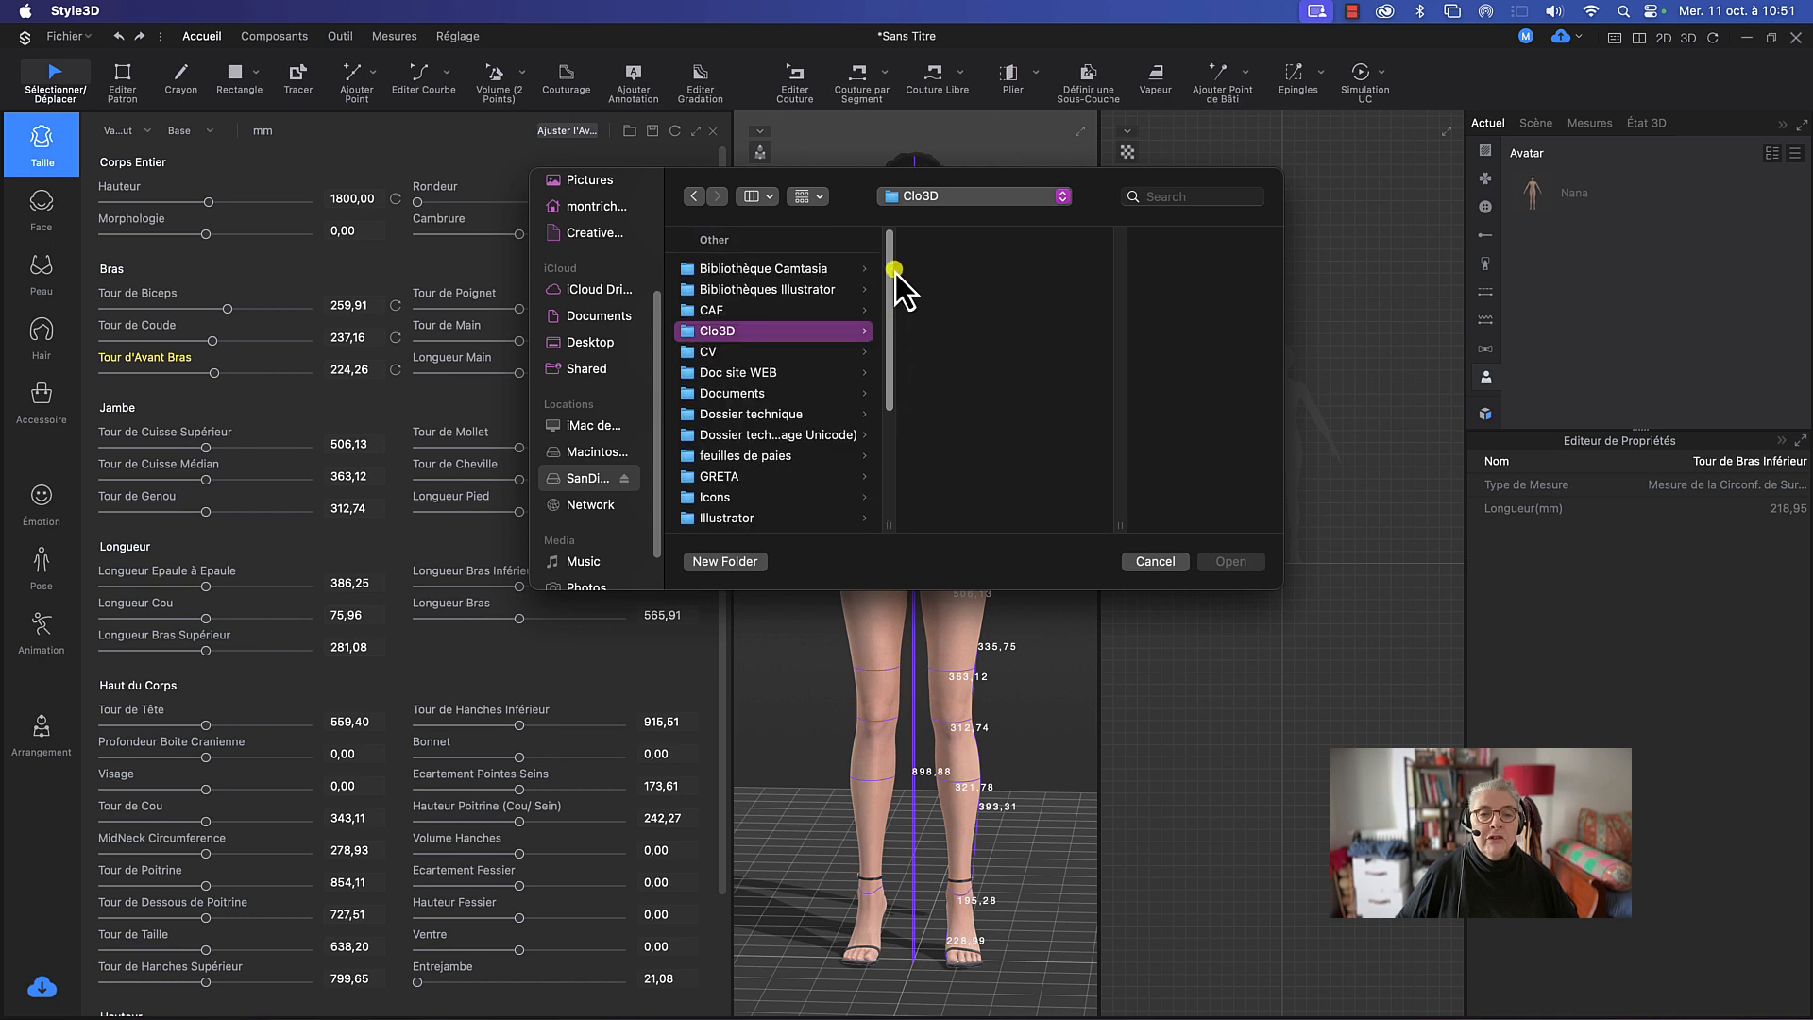
pyautogui.click(1153, 563)
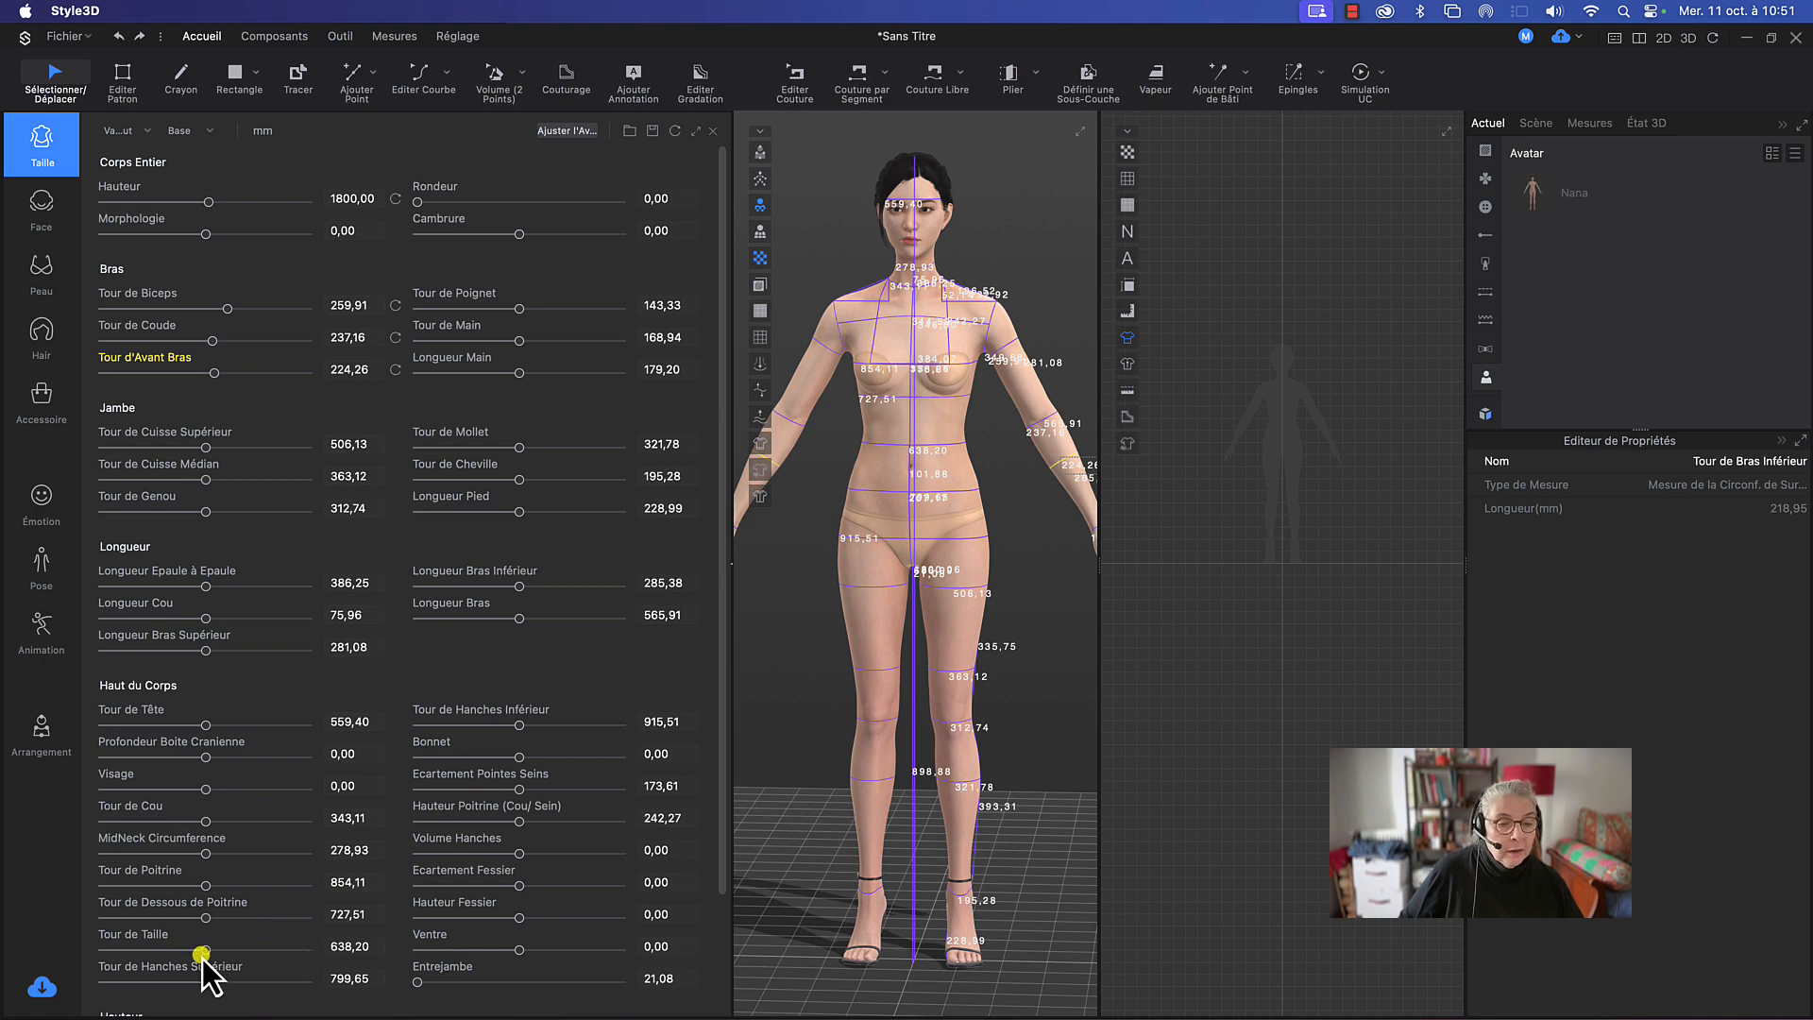
# Step: Set the avatar's Tour de Taille to 680 mm
pyautogui.click(364, 945)
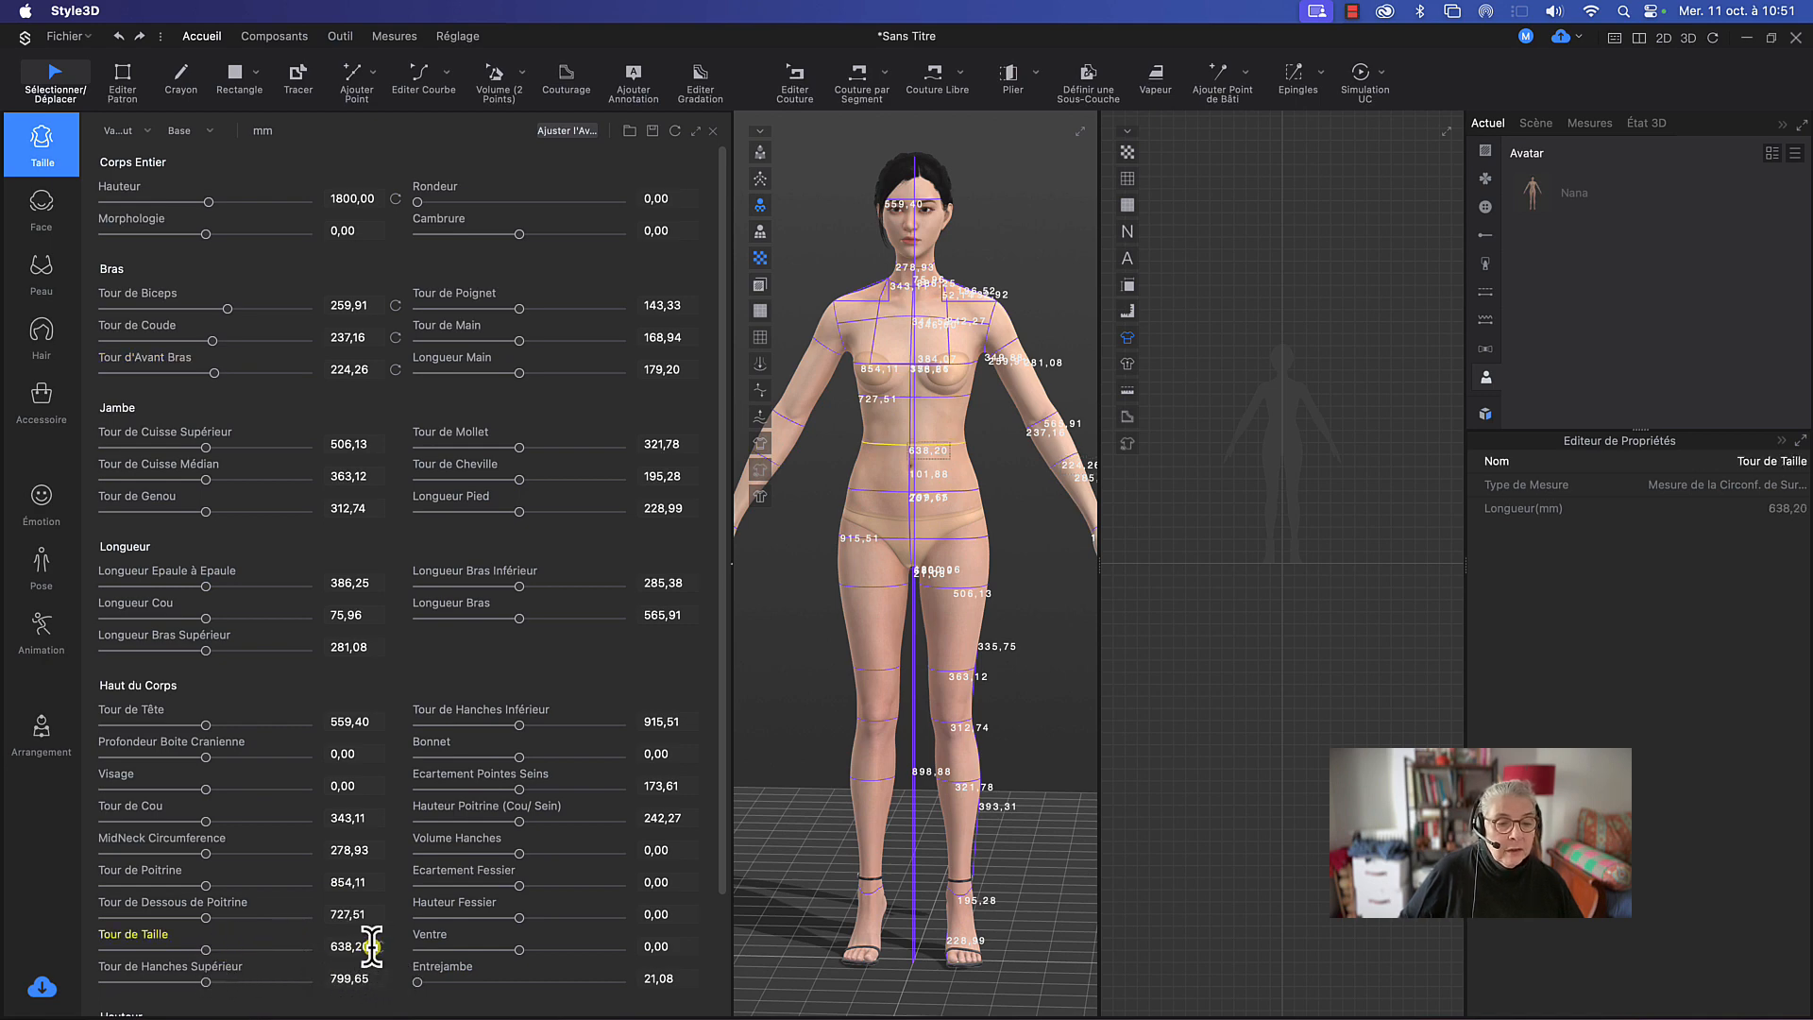
pyautogui.write('680')
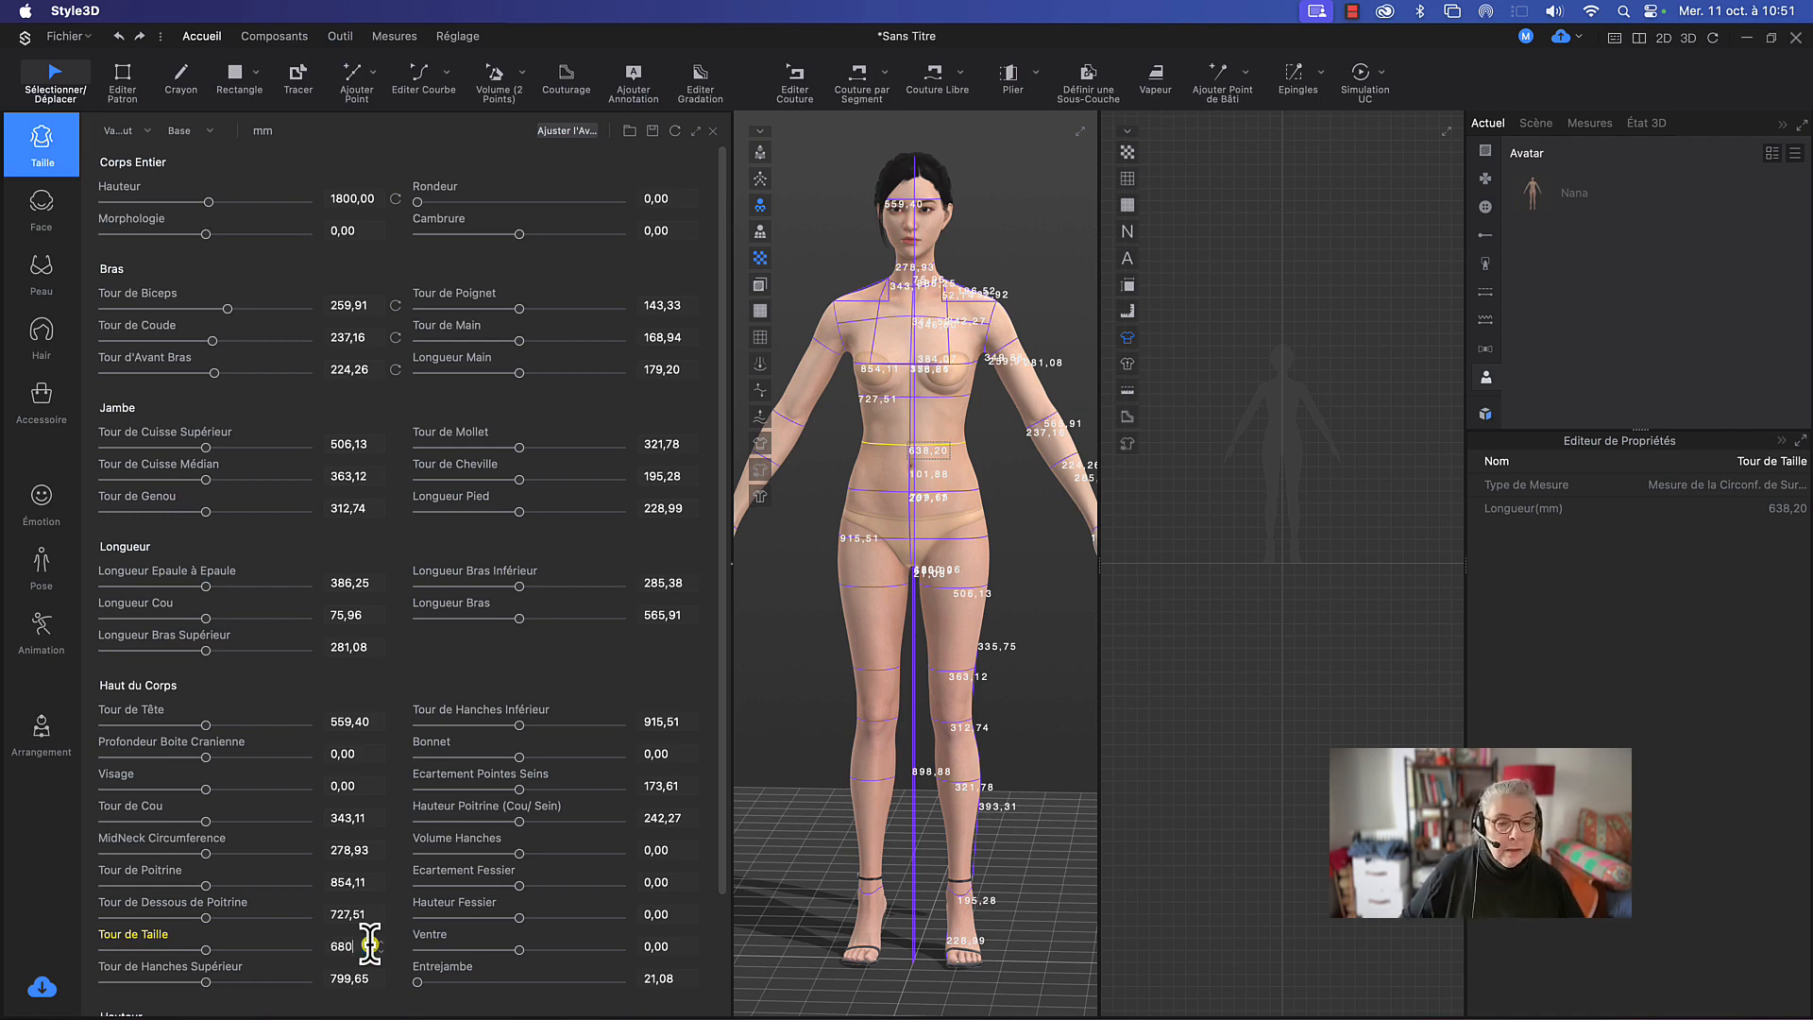
pyautogui.press('Return')
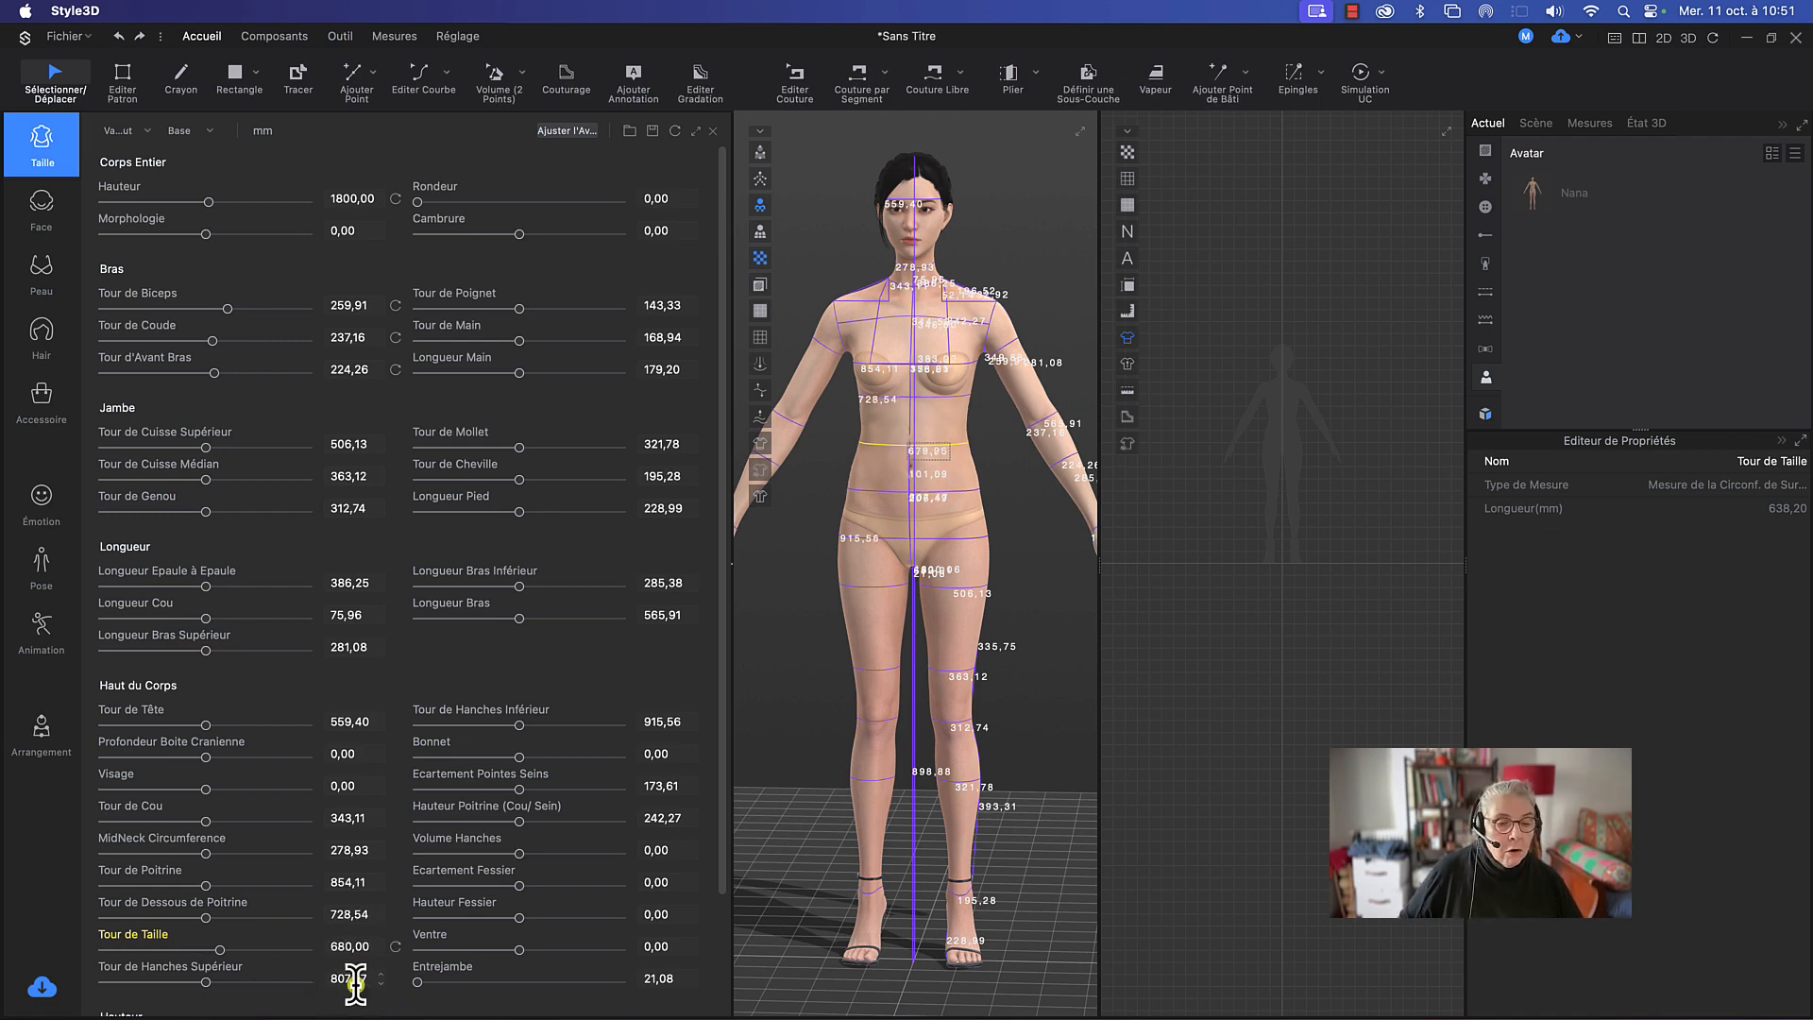
# Step: Try the avatar's Tour de Hanches Supérieur at 85 mm and at 850 mm
pyautogui.scroll(-2, 375, 959)
pyautogui.scroll(-3, 374, 958)
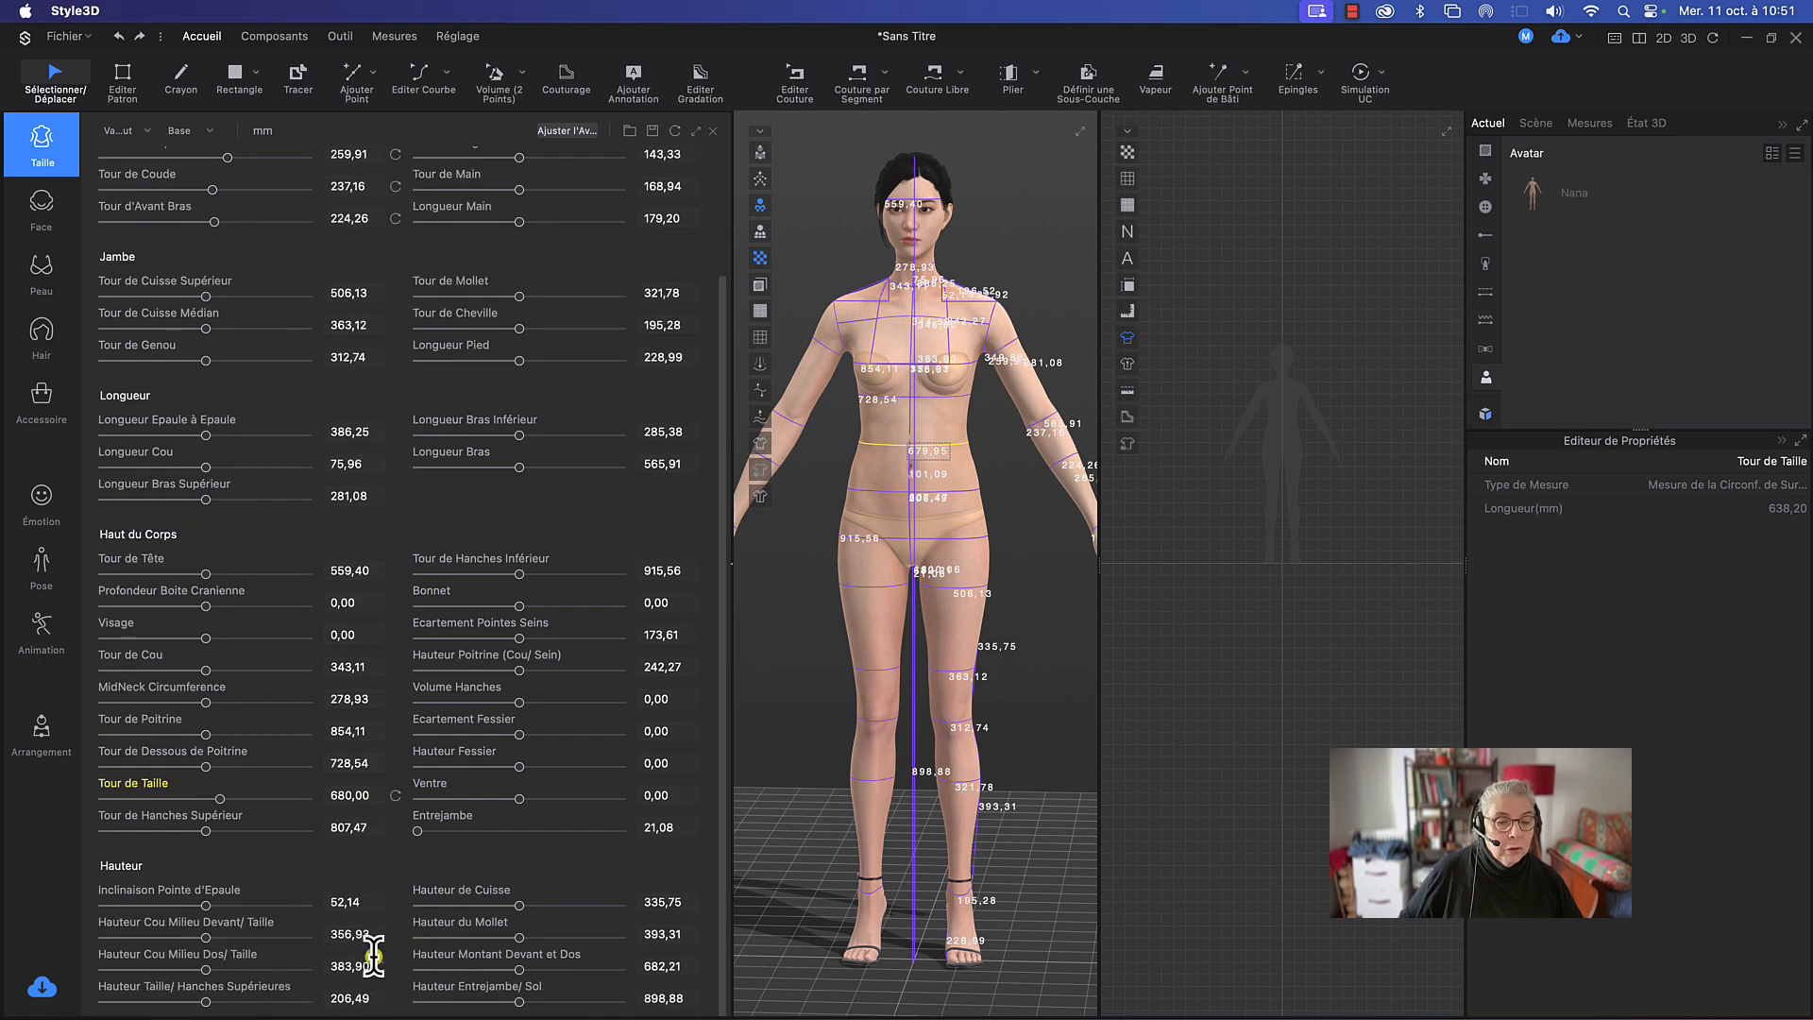
pyautogui.click(364, 829)
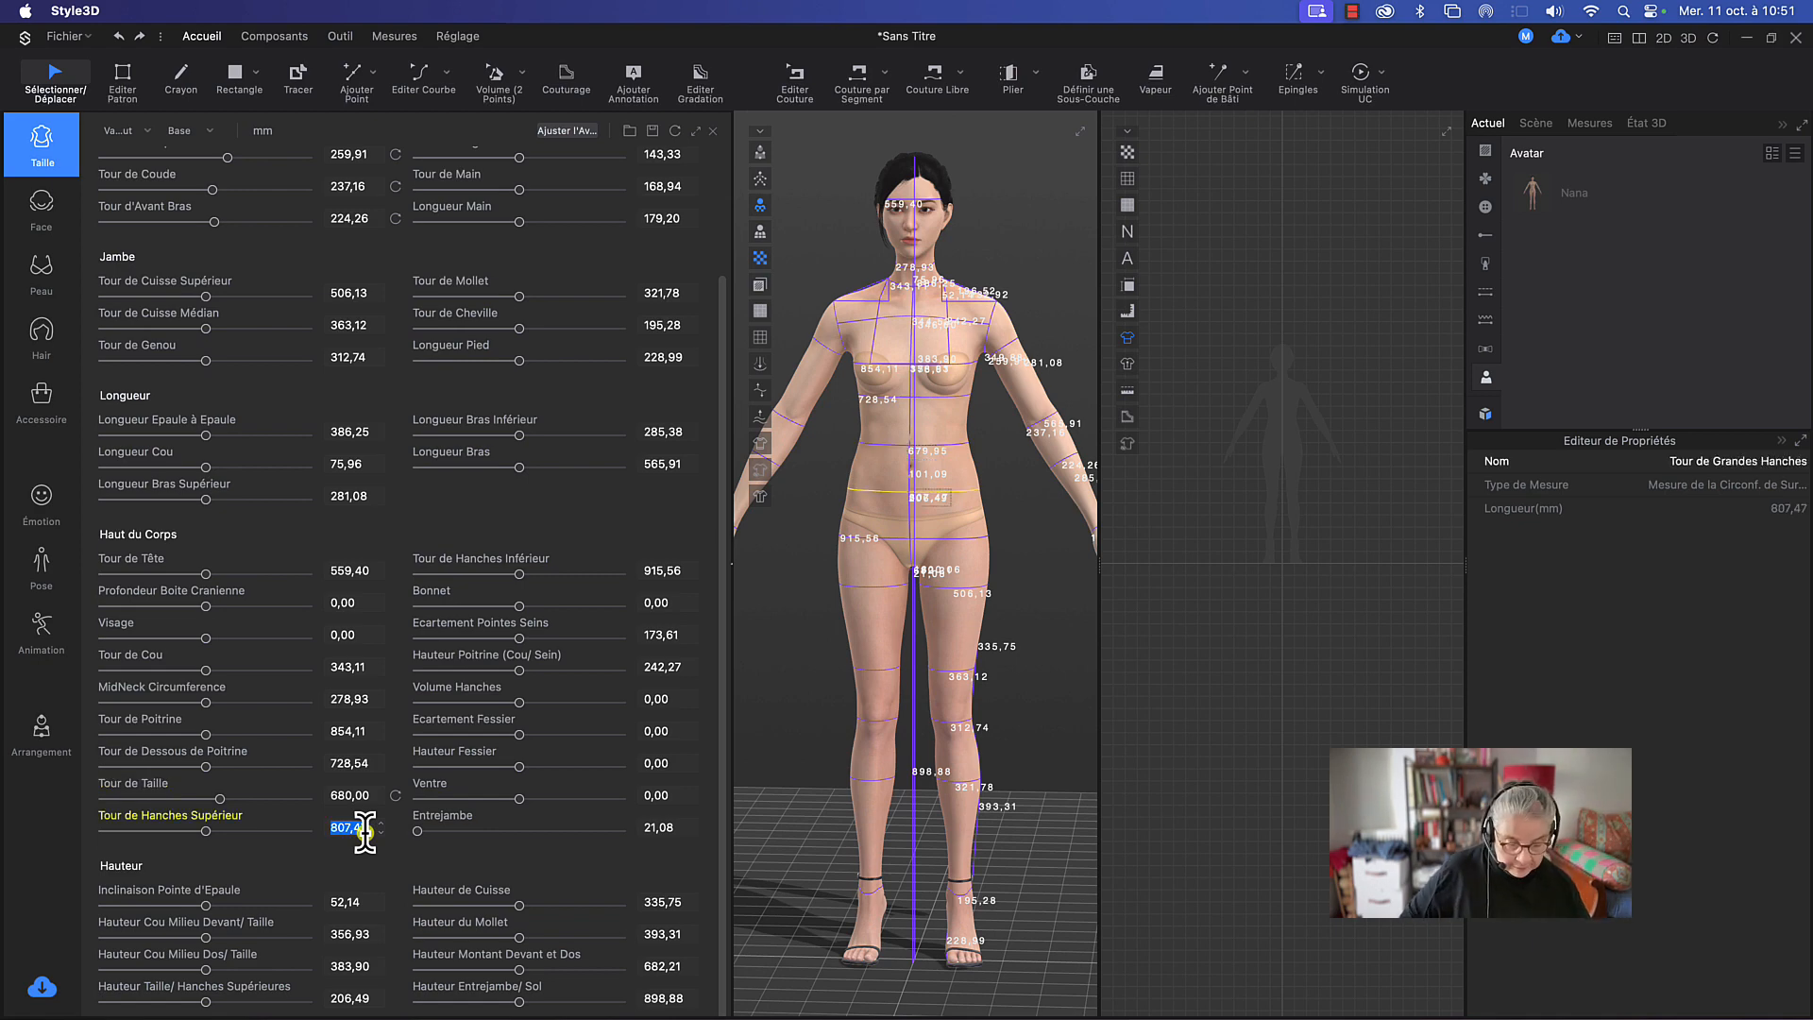
pyautogui.write('85')
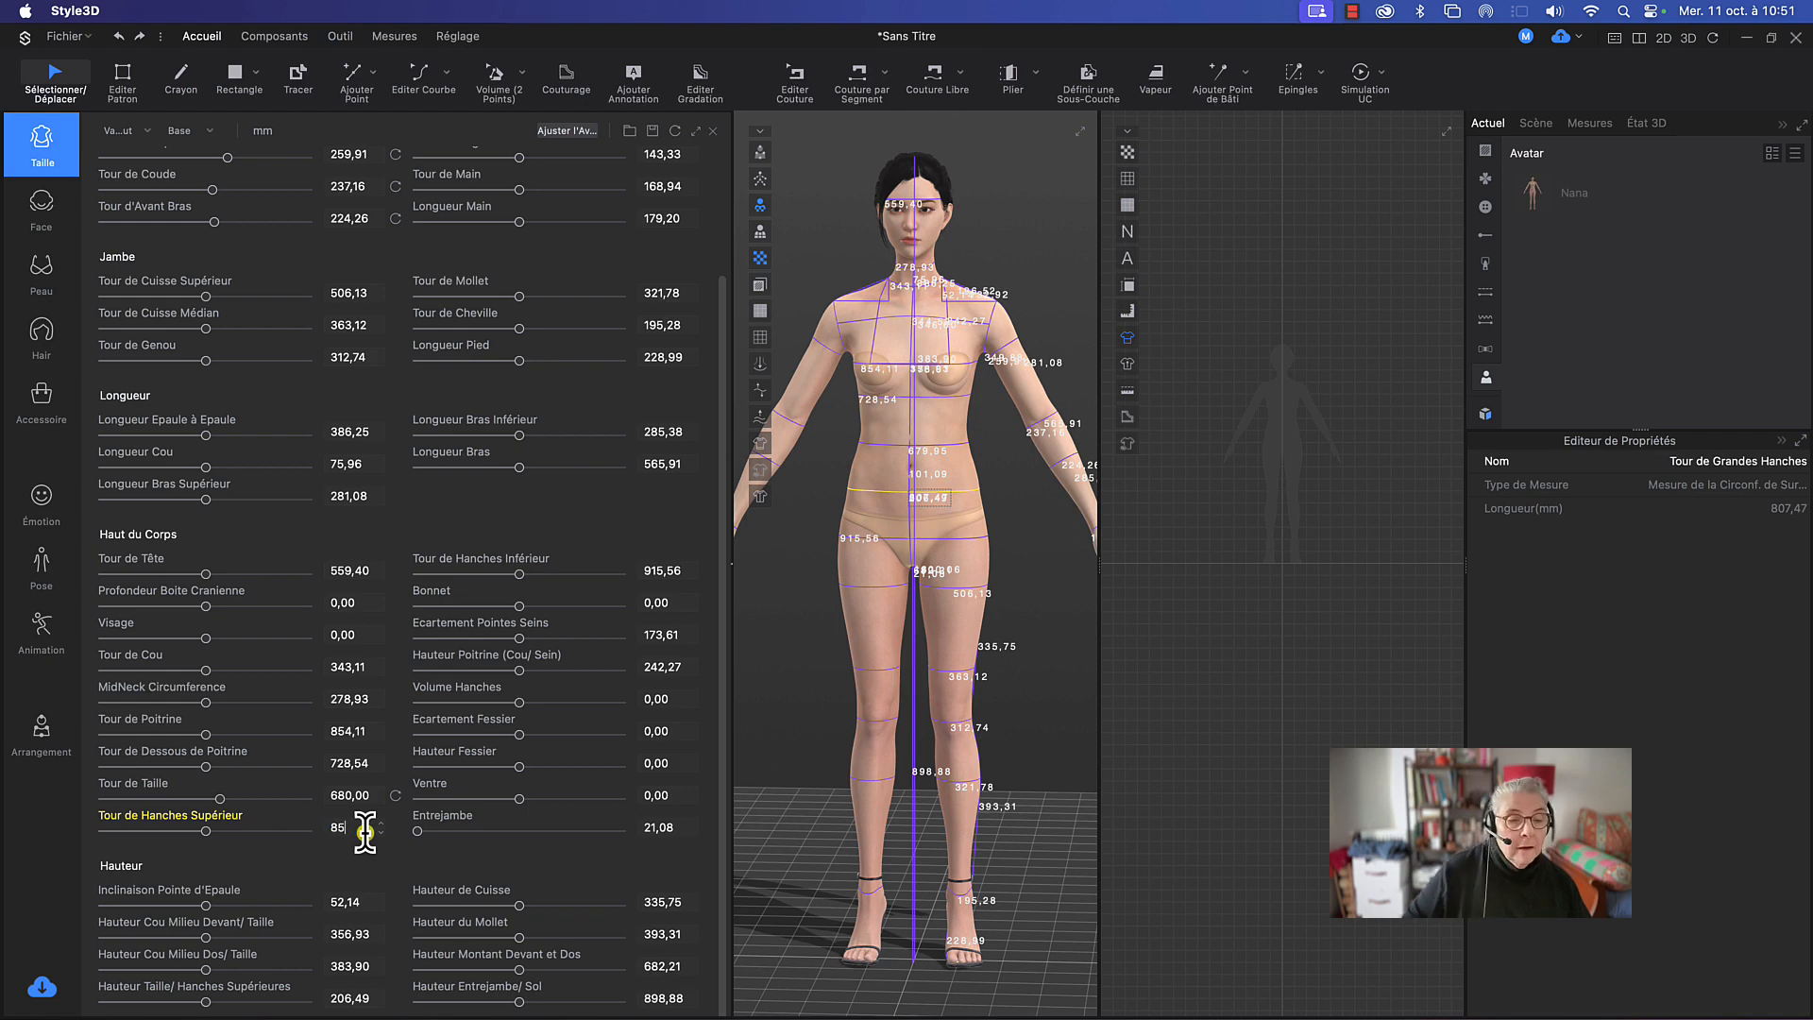
pyautogui.press('Return')
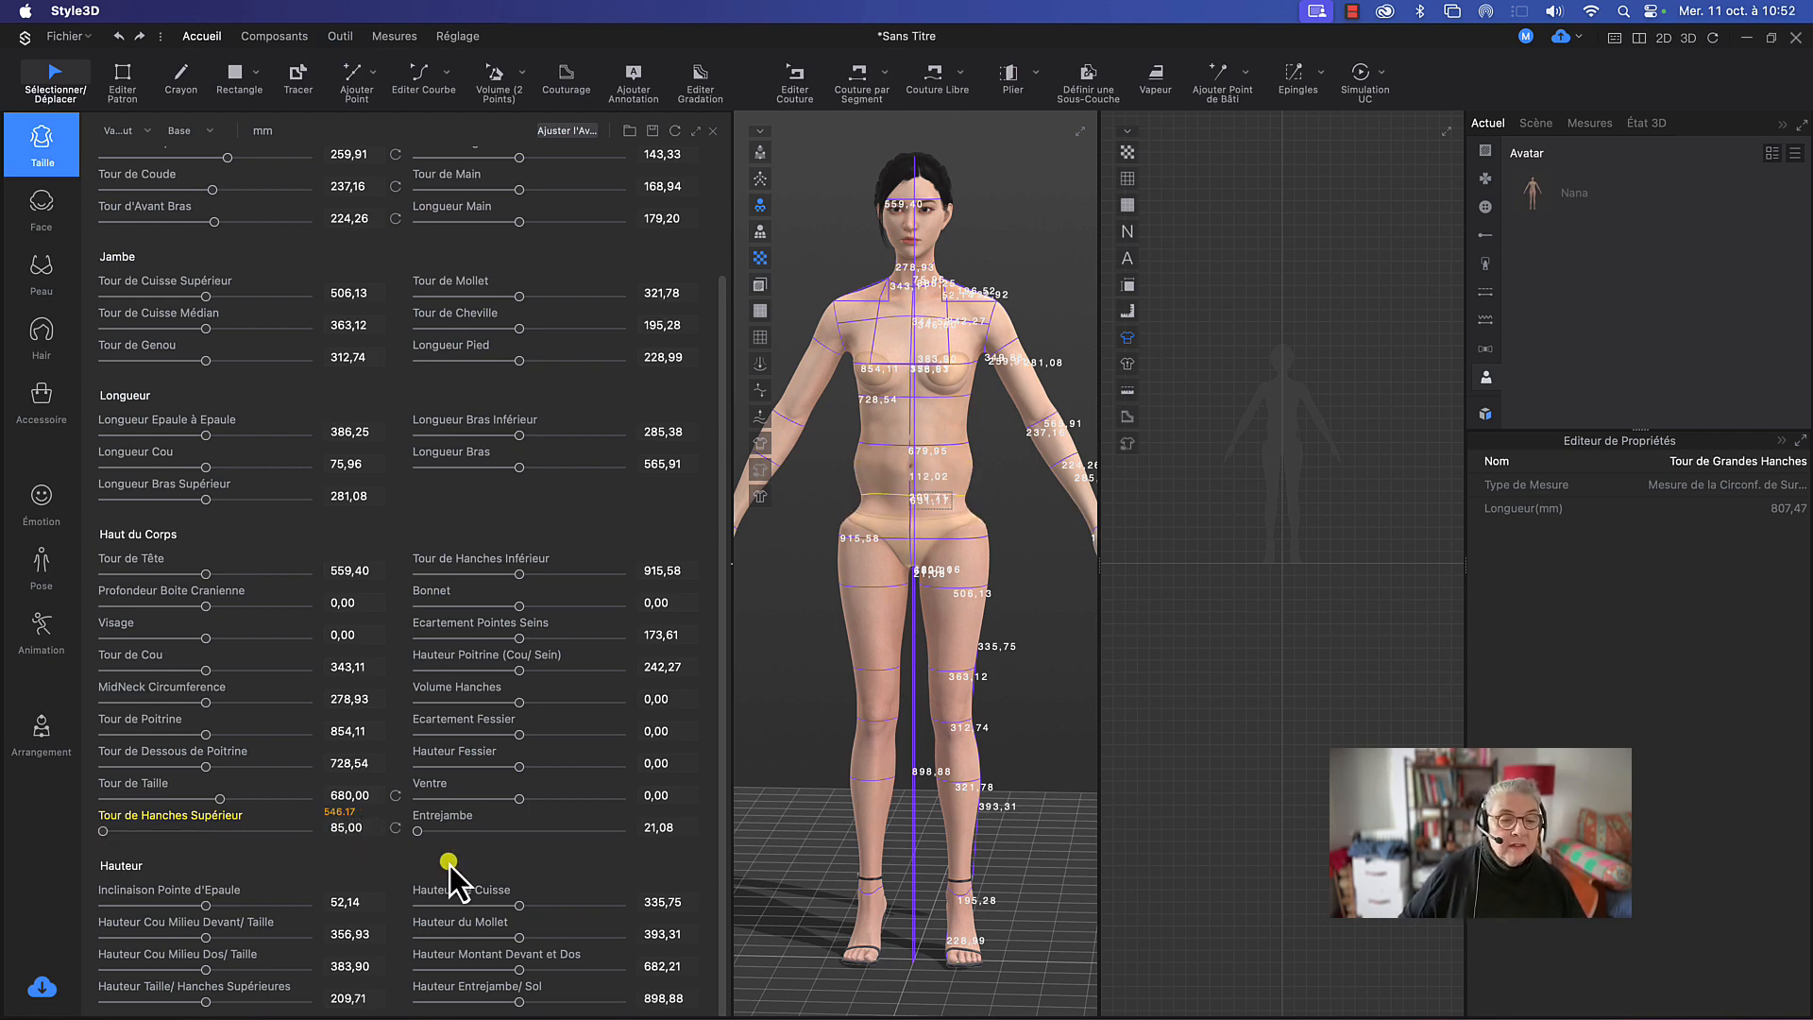
pyautogui.click(351, 827)
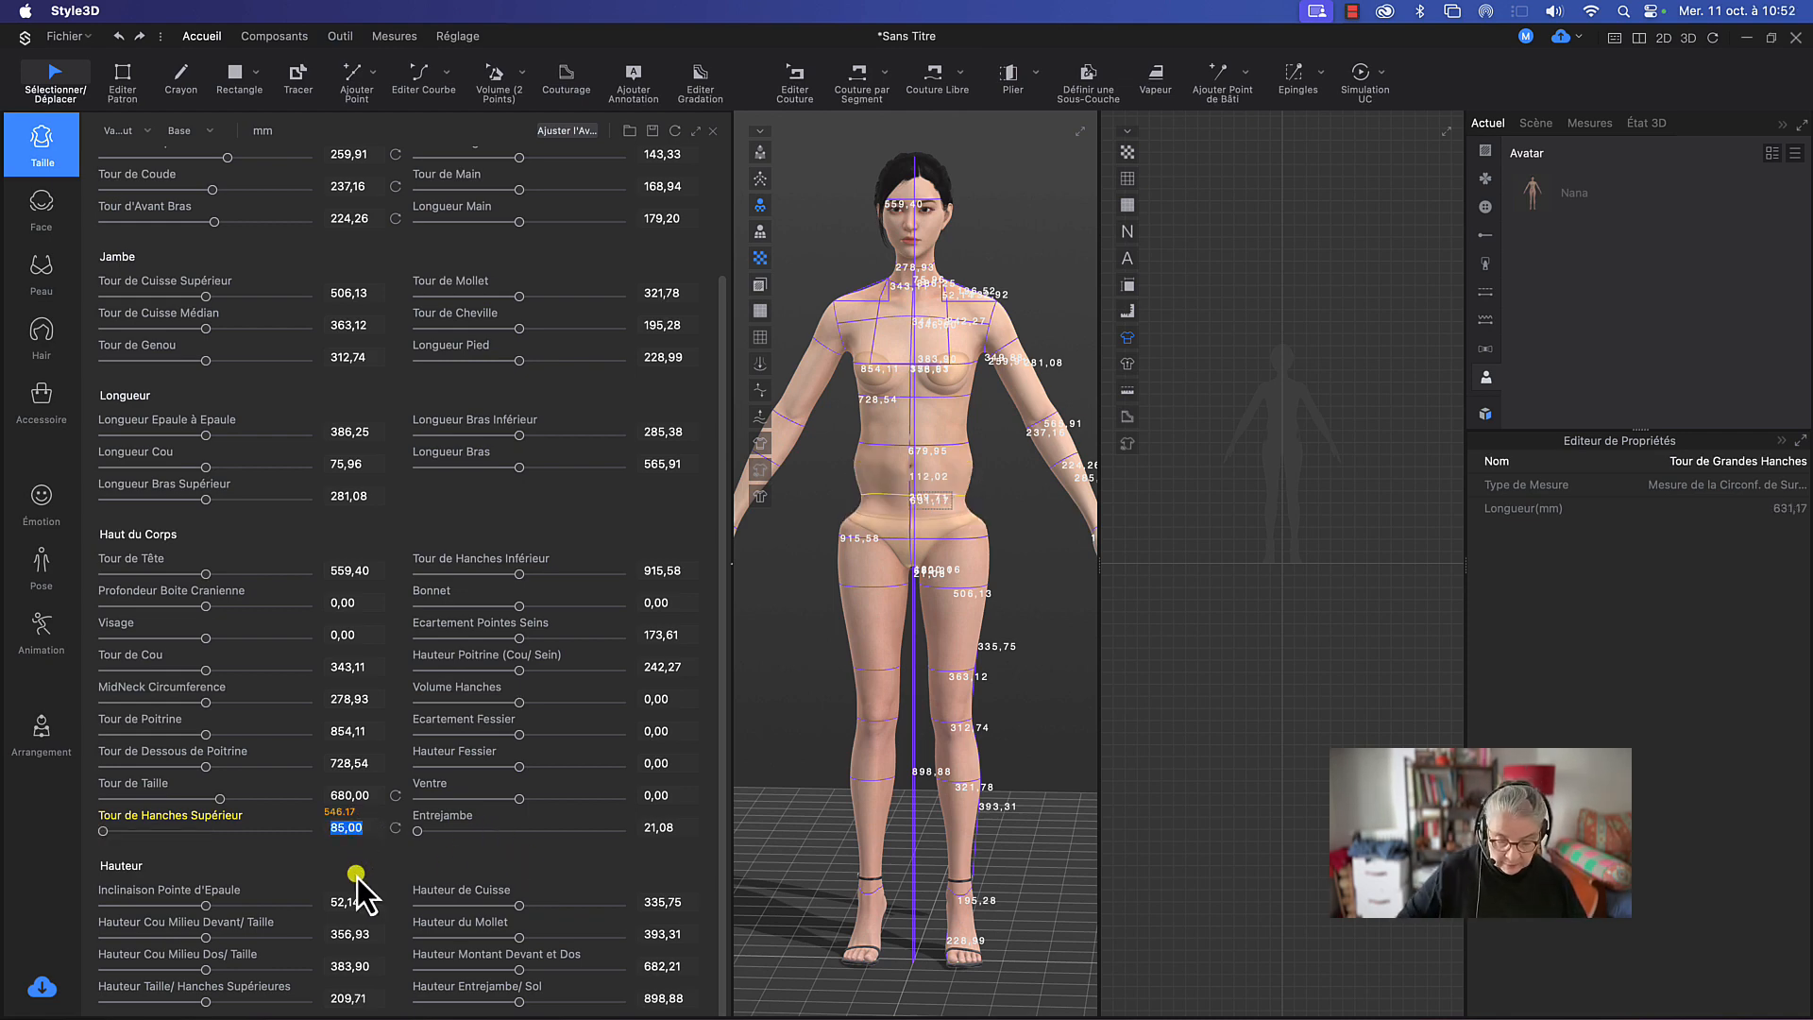
pyautogui.write('8')
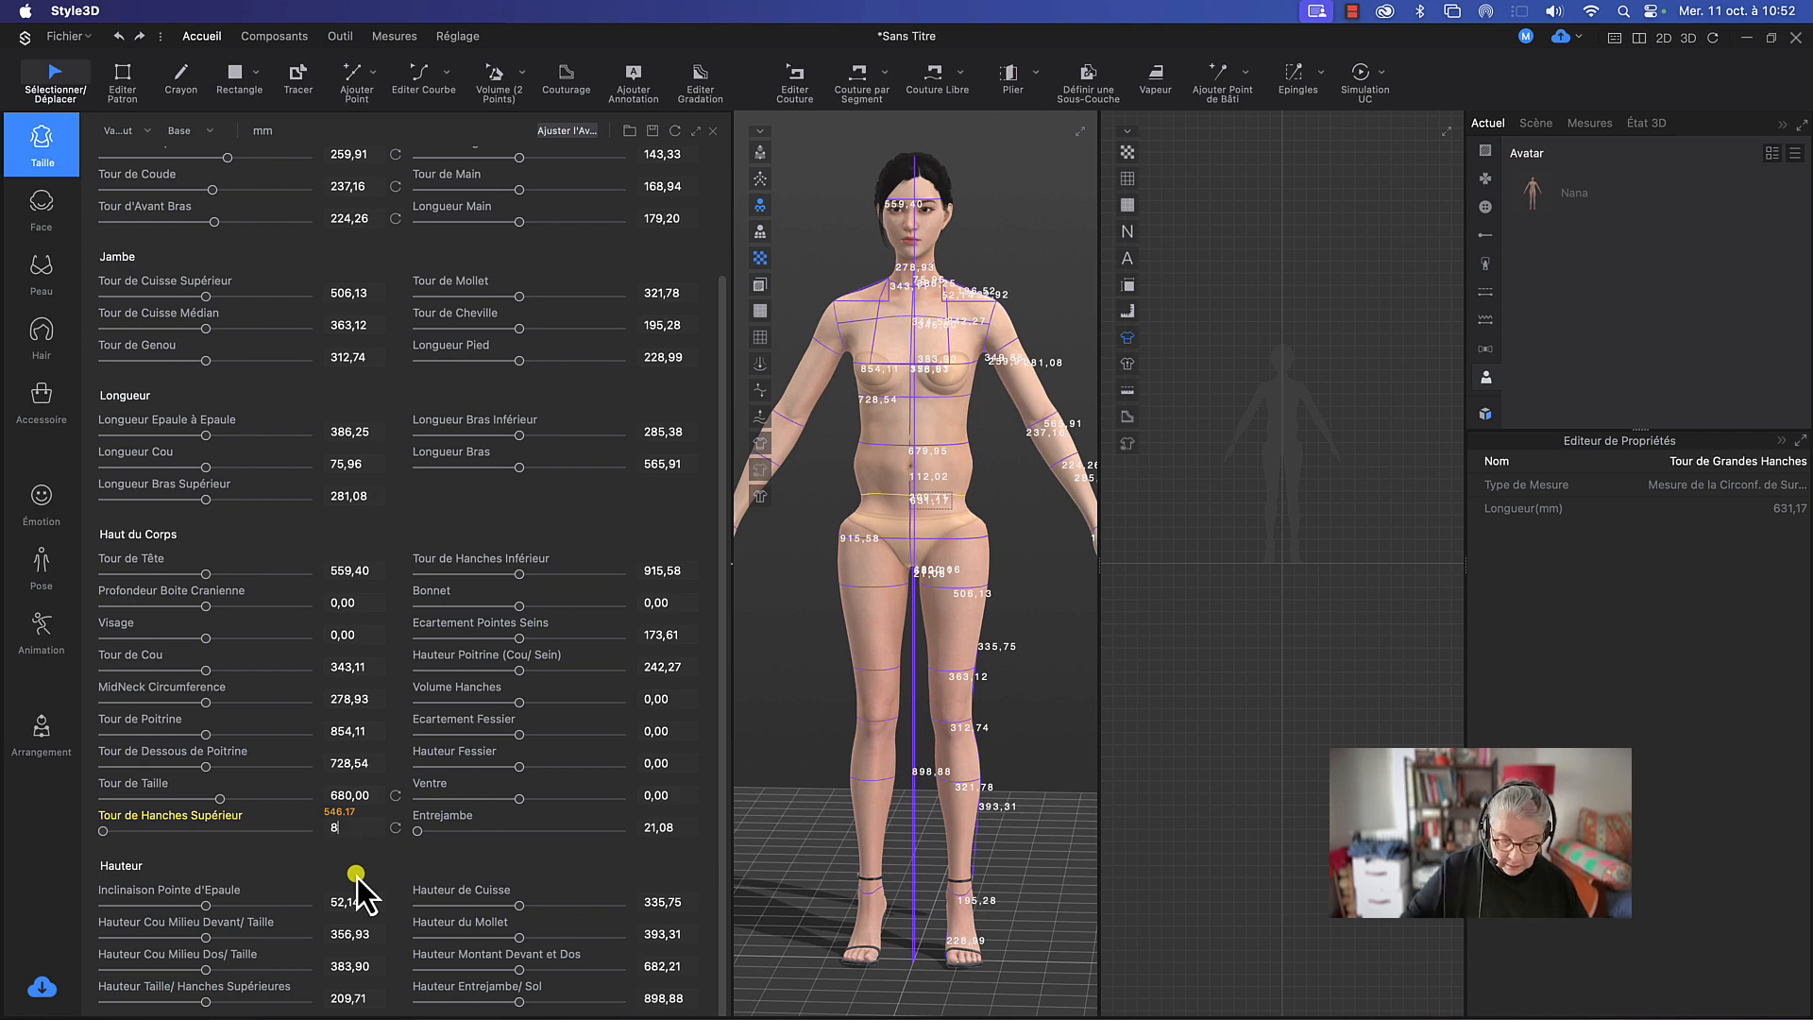
pyautogui.write('50')
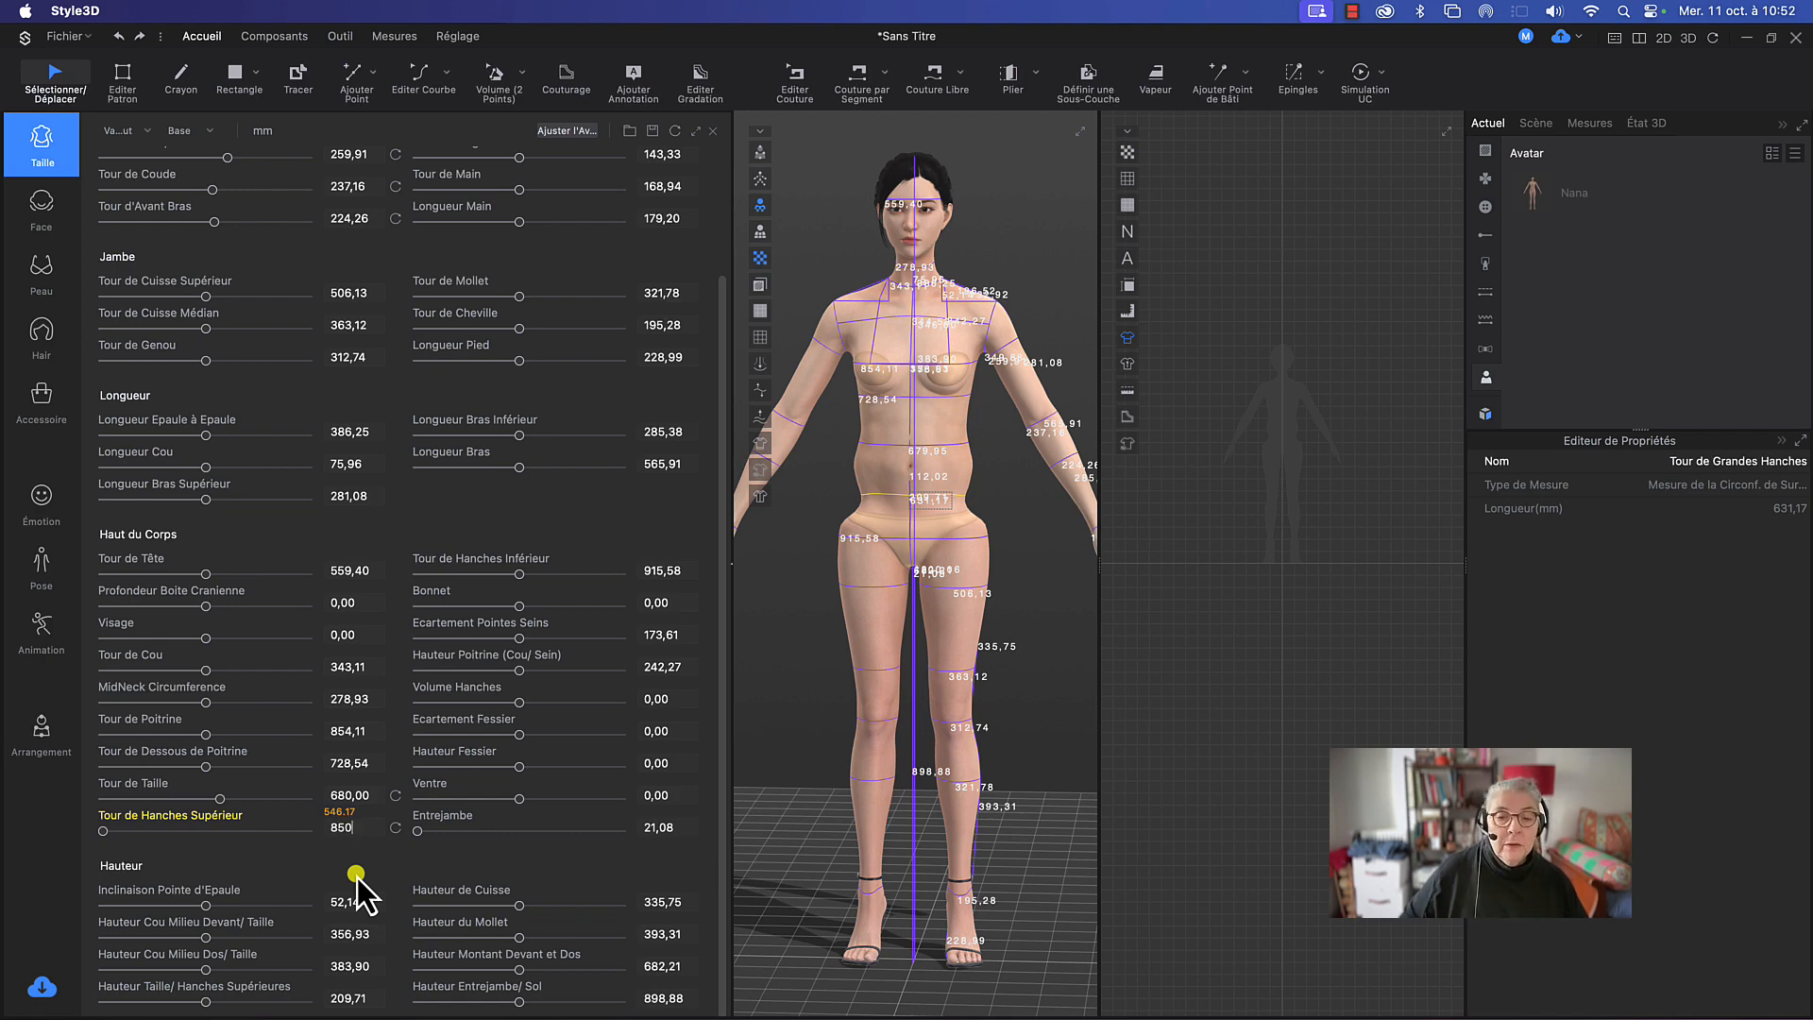
pyautogui.press('Return')
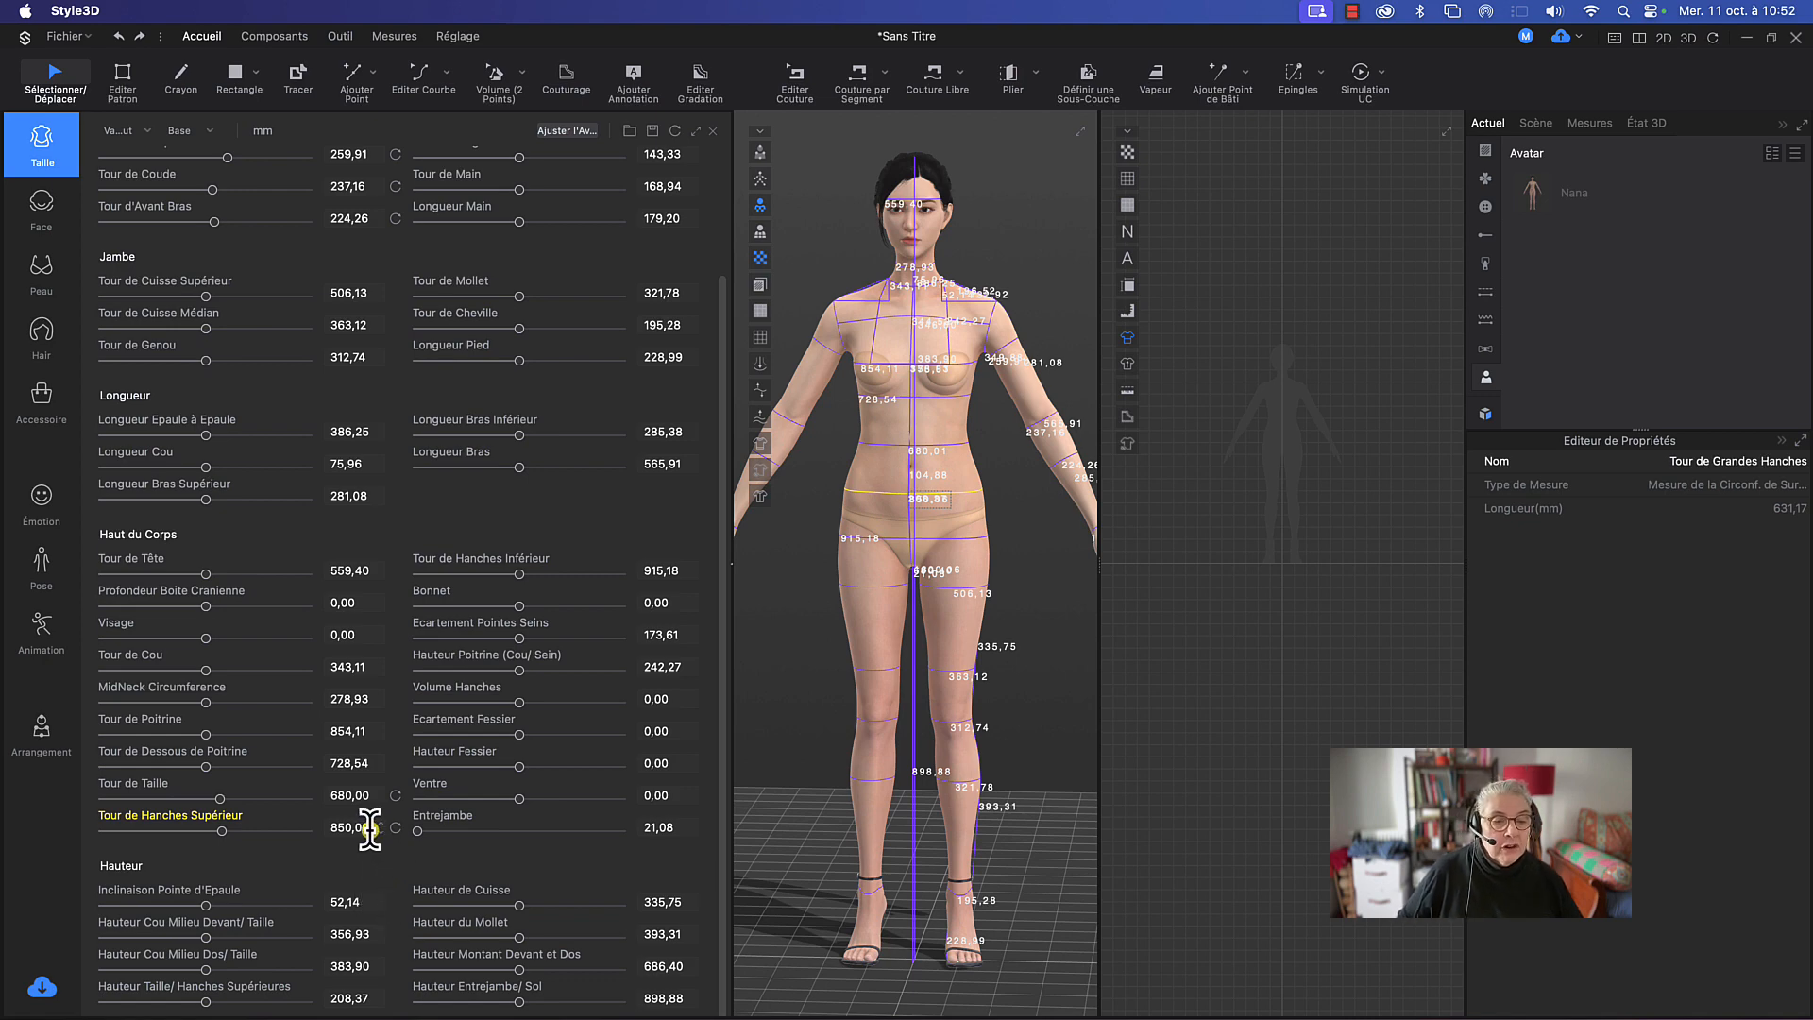
# Step: Set the avatar's Tour de Hanches Supérieur to 940 mm
pyautogui.click(369, 829)
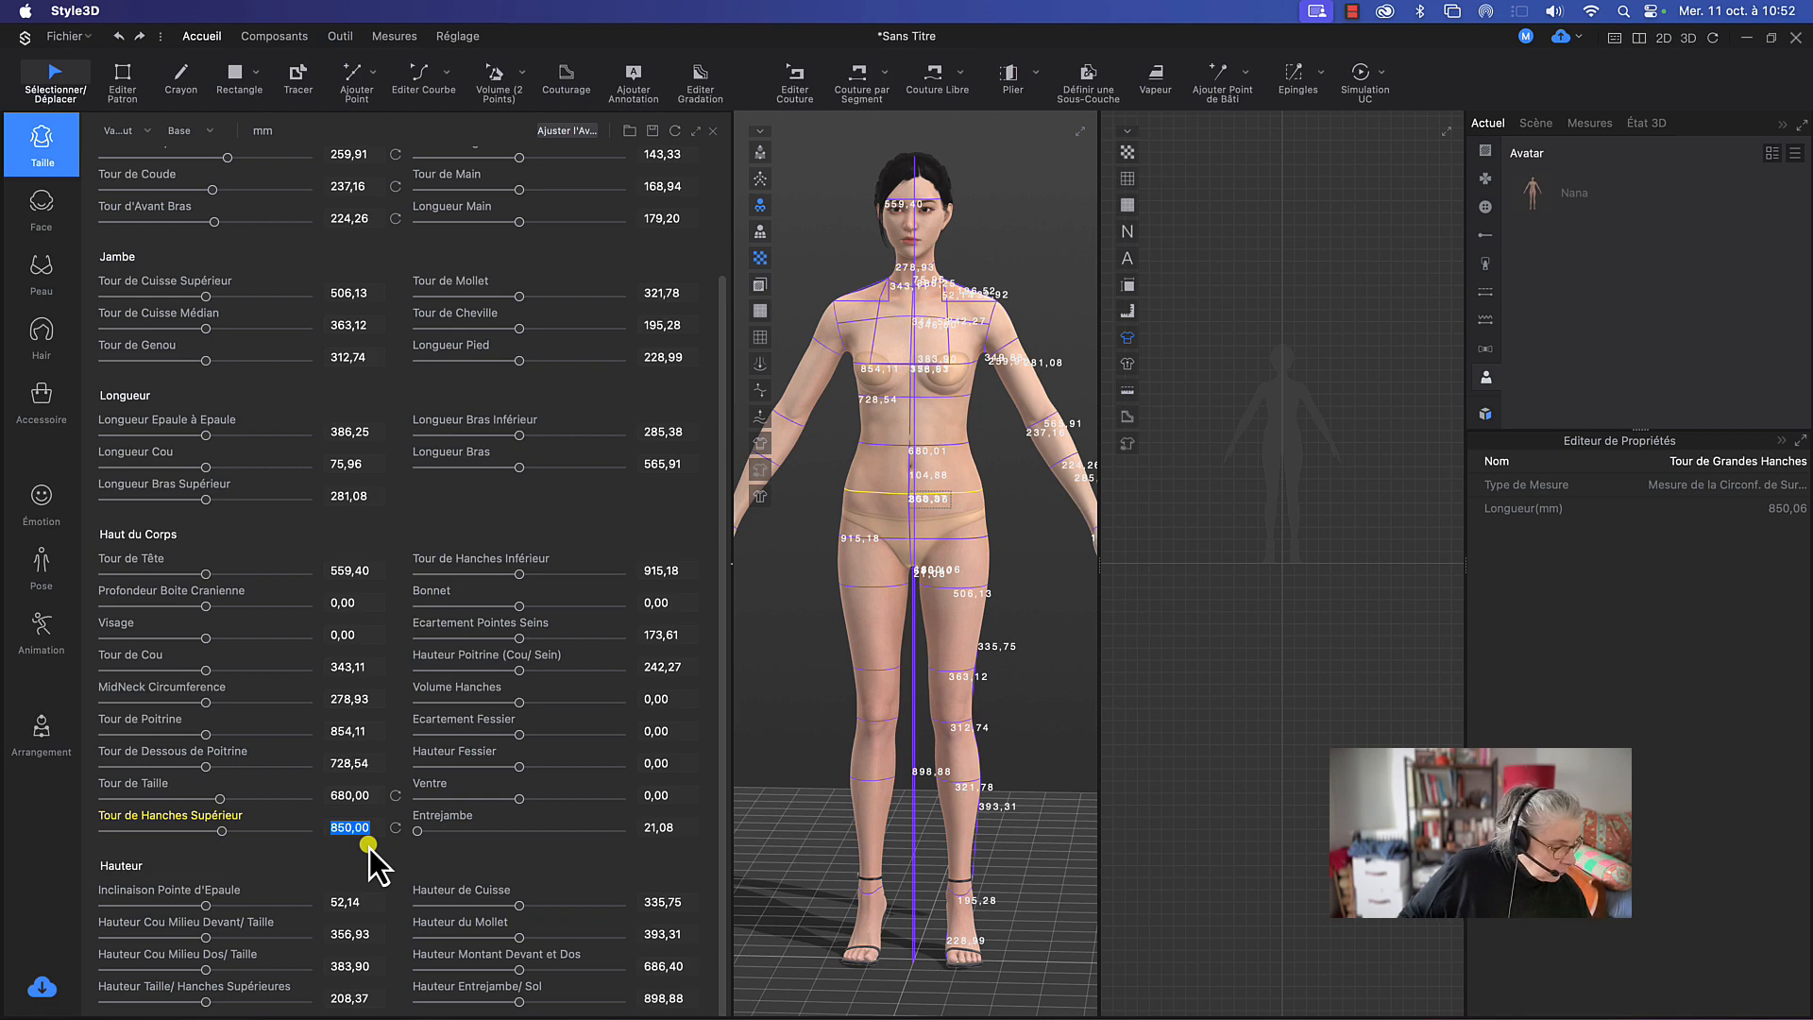
pyautogui.write('9')
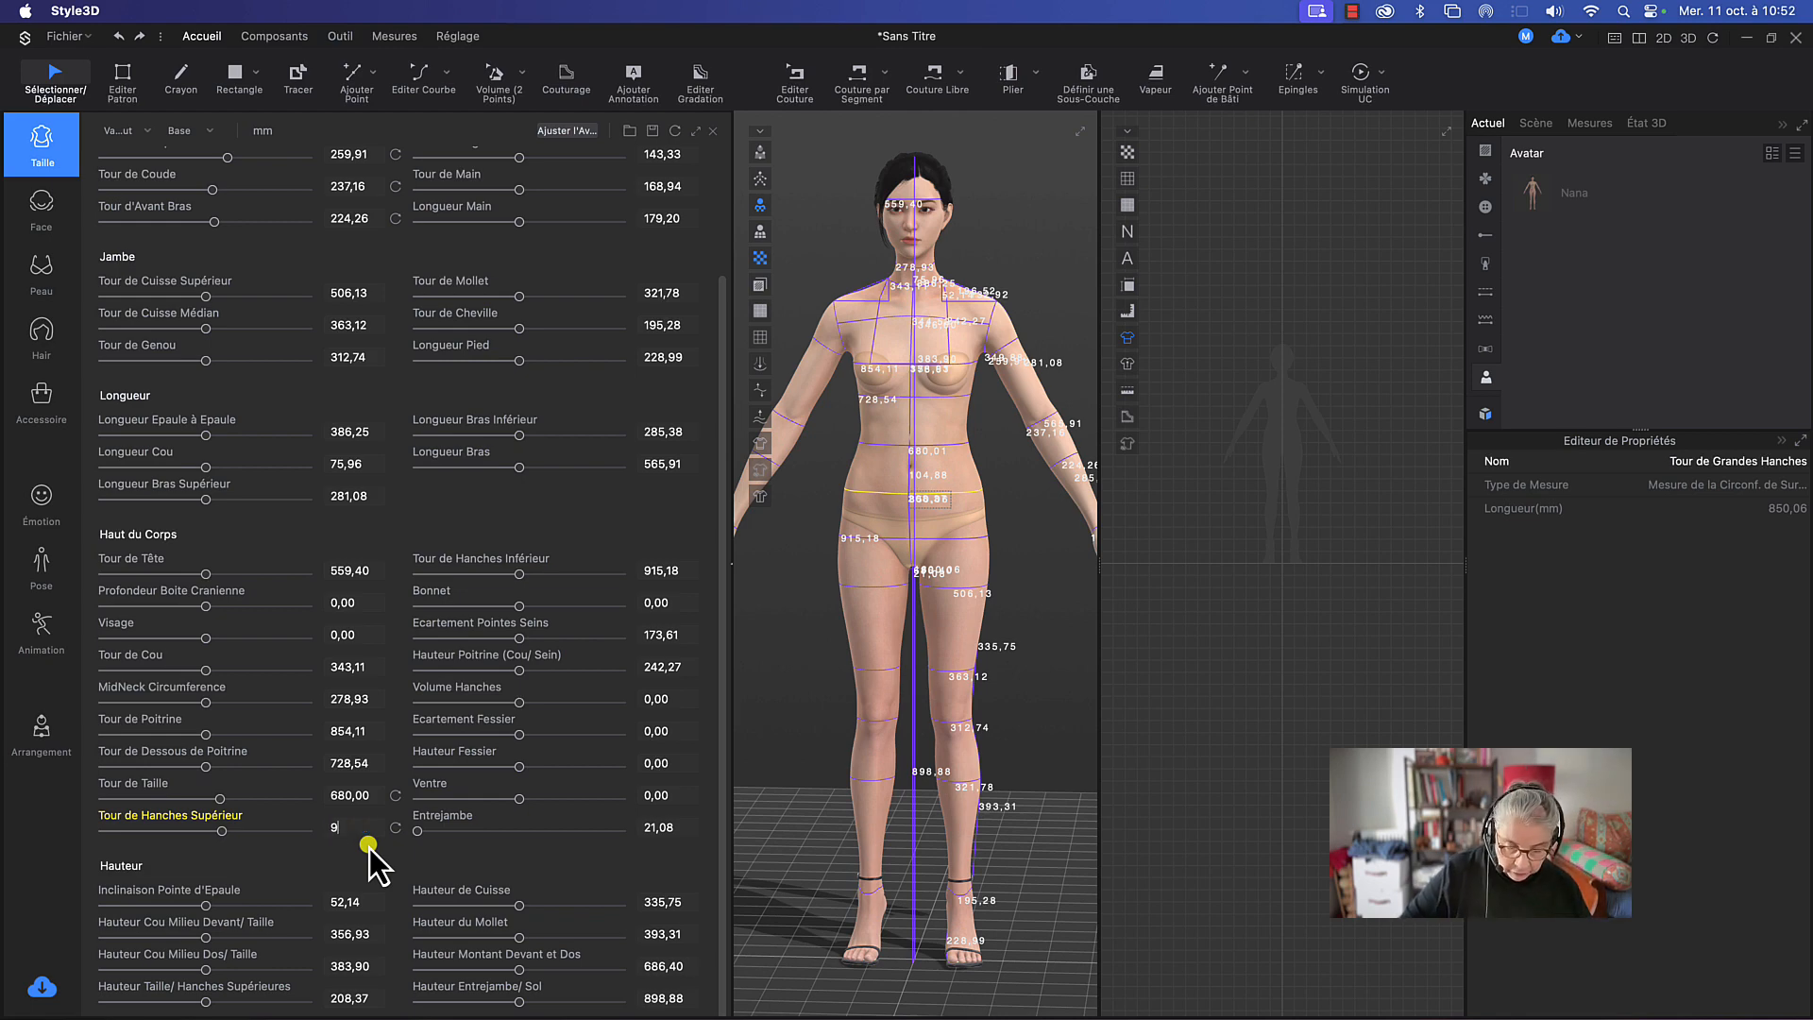
pyautogui.write('40')
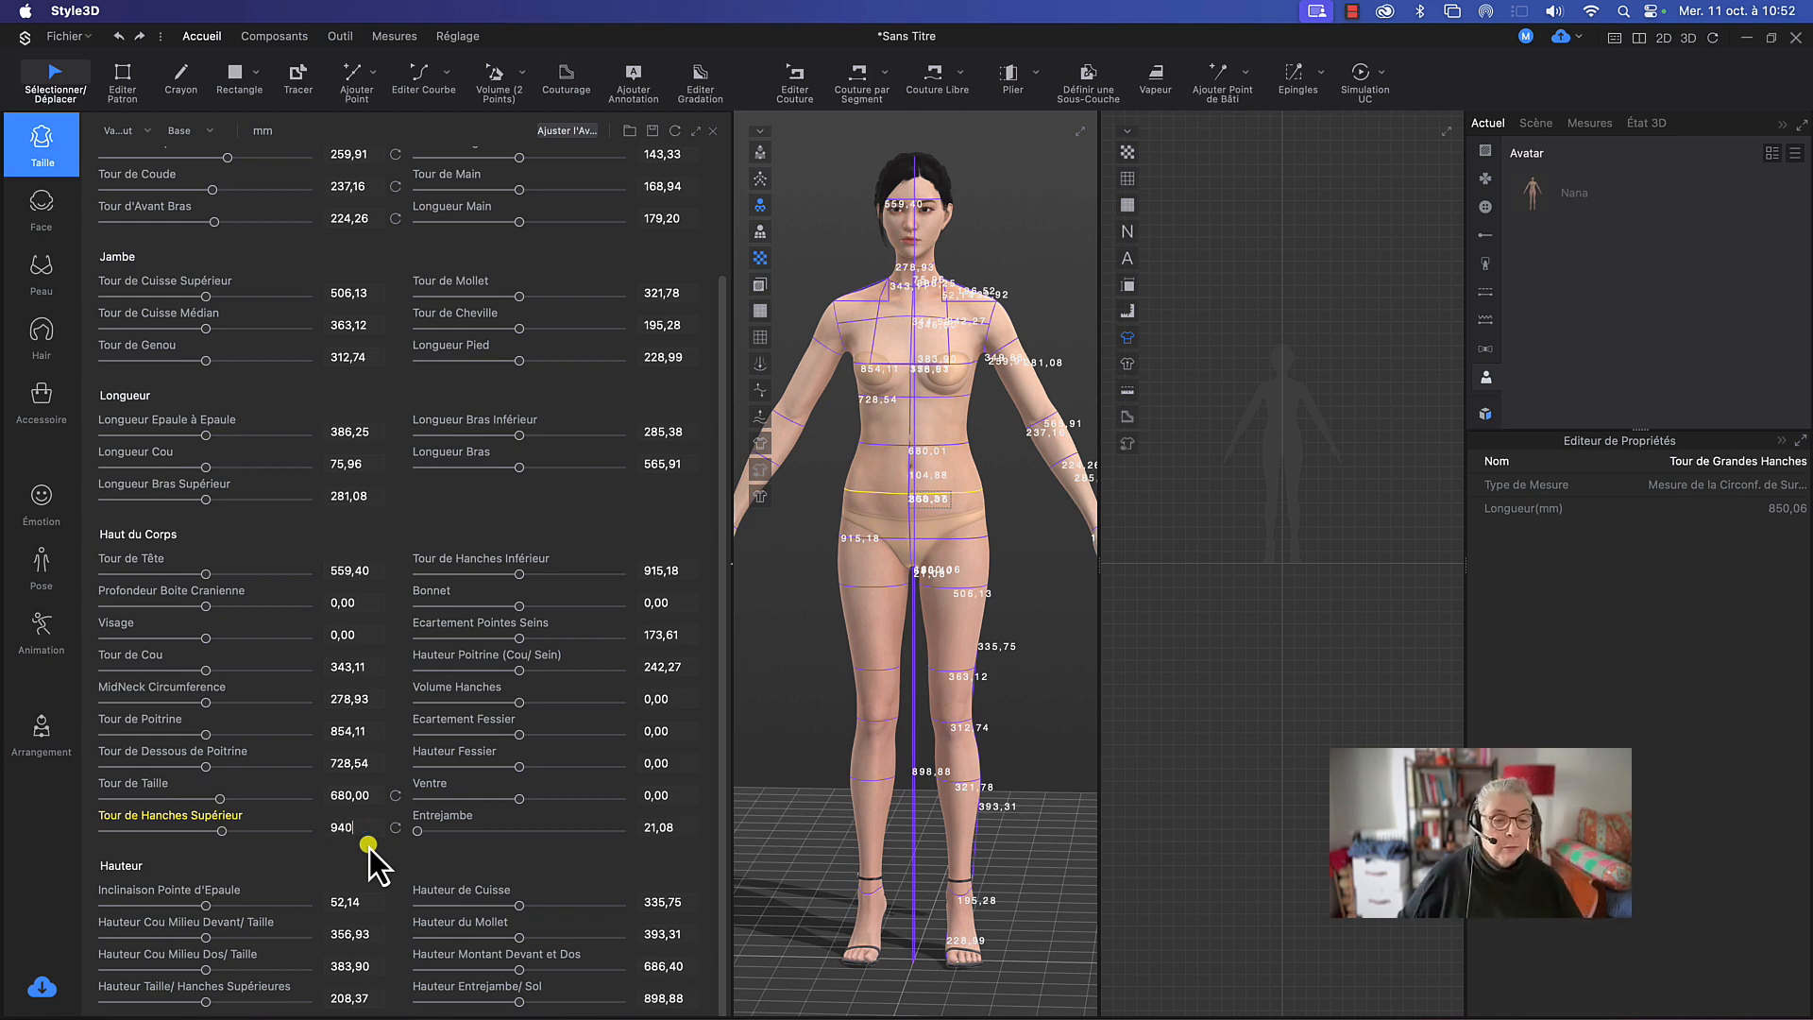
pyautogui.press('Return')
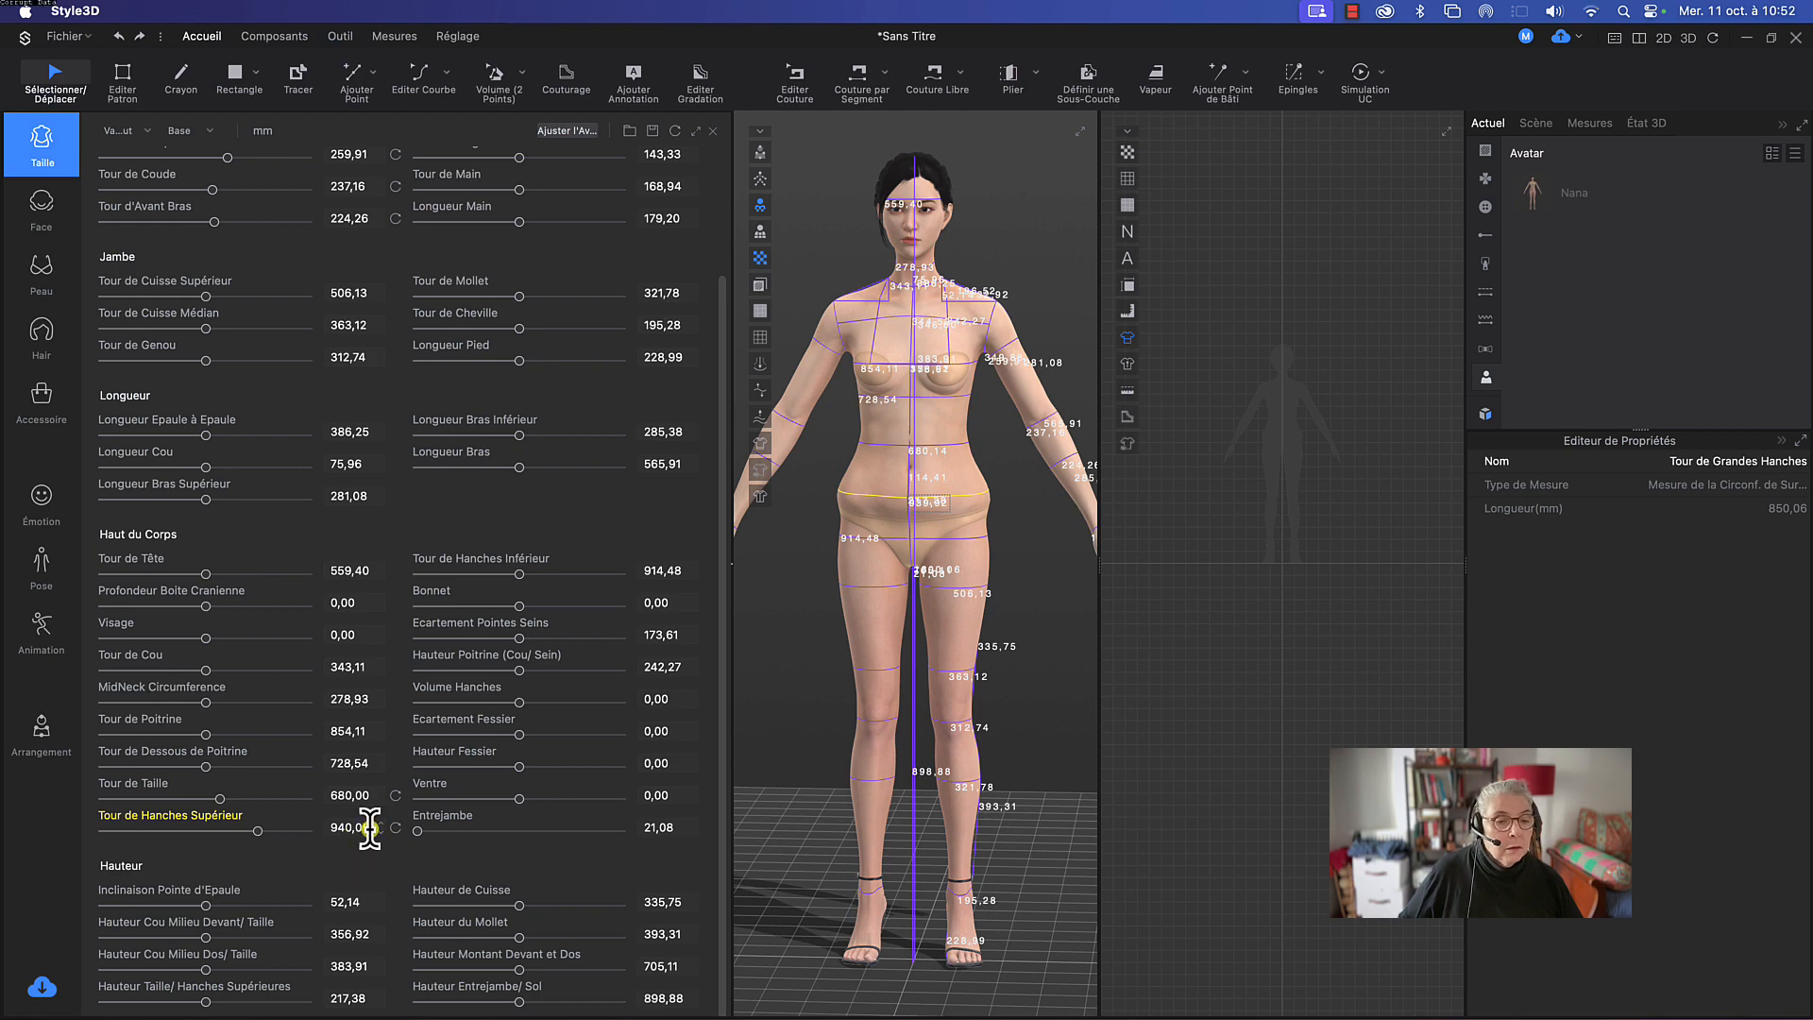
# Step: Set the avatar's Tour de Hanches Supérieur to 850 mm
pyautogui.click(370, 827)
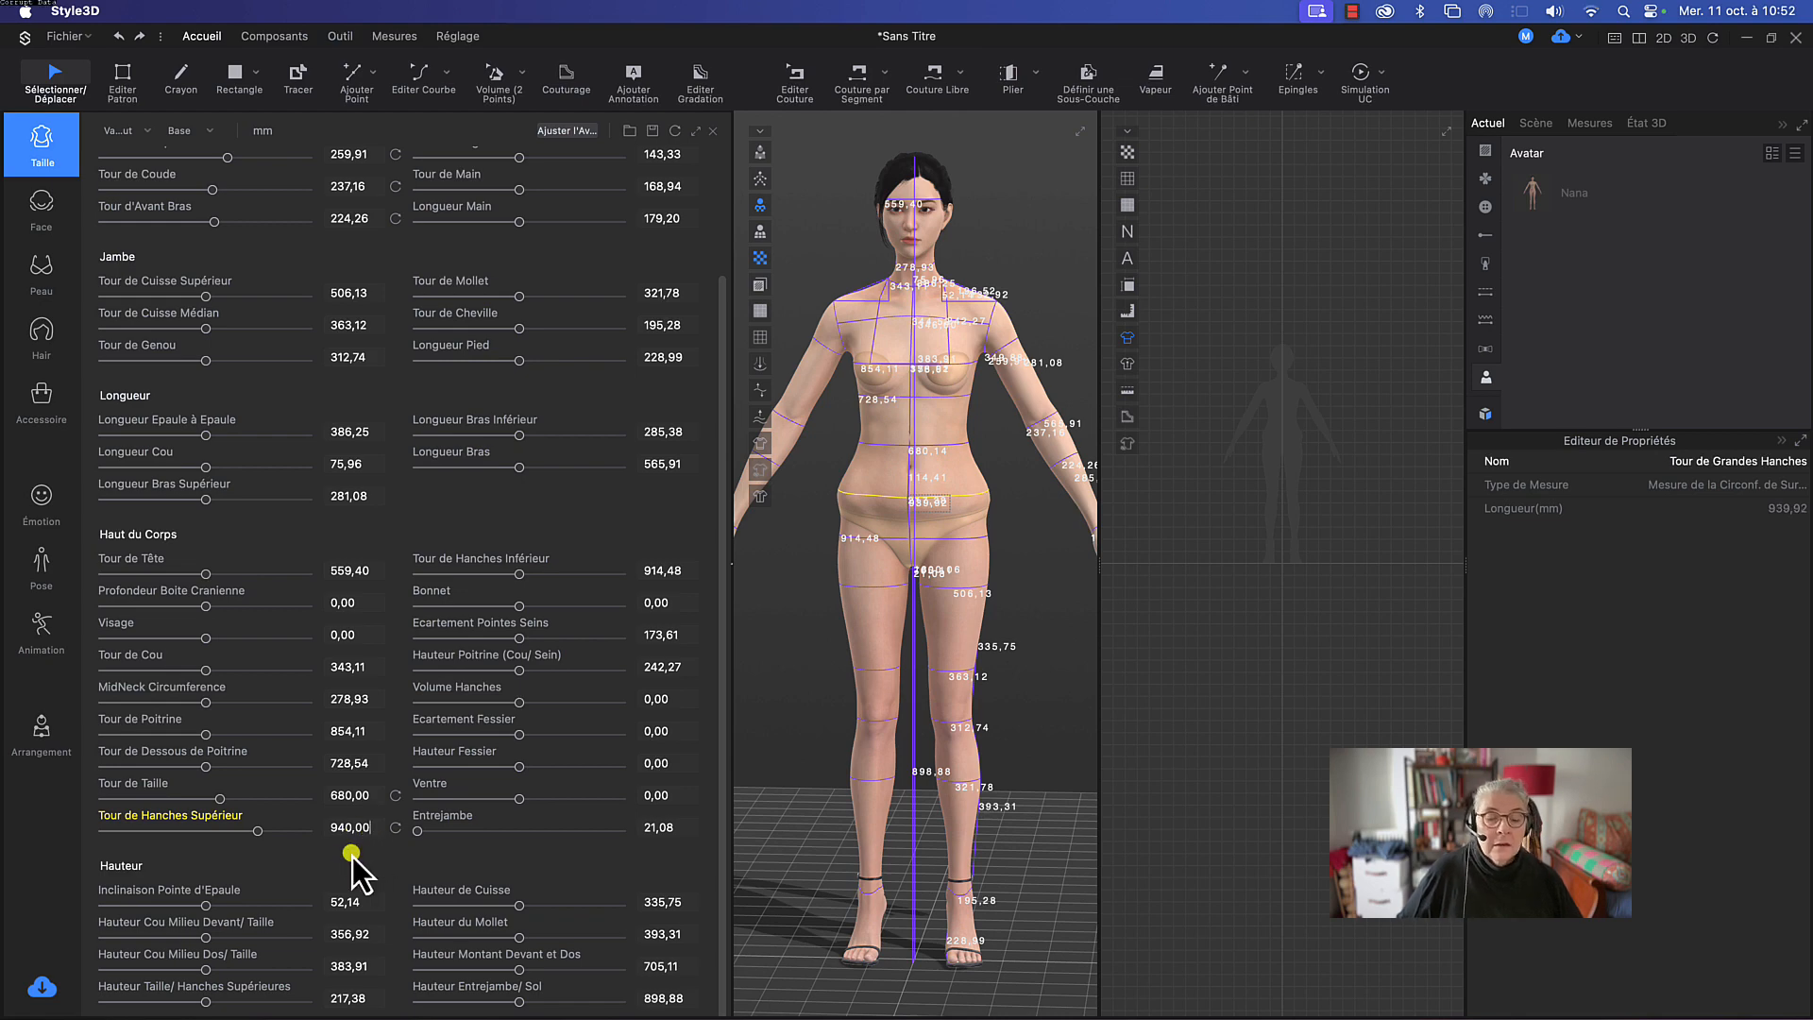
pyautogui.press('super+a')
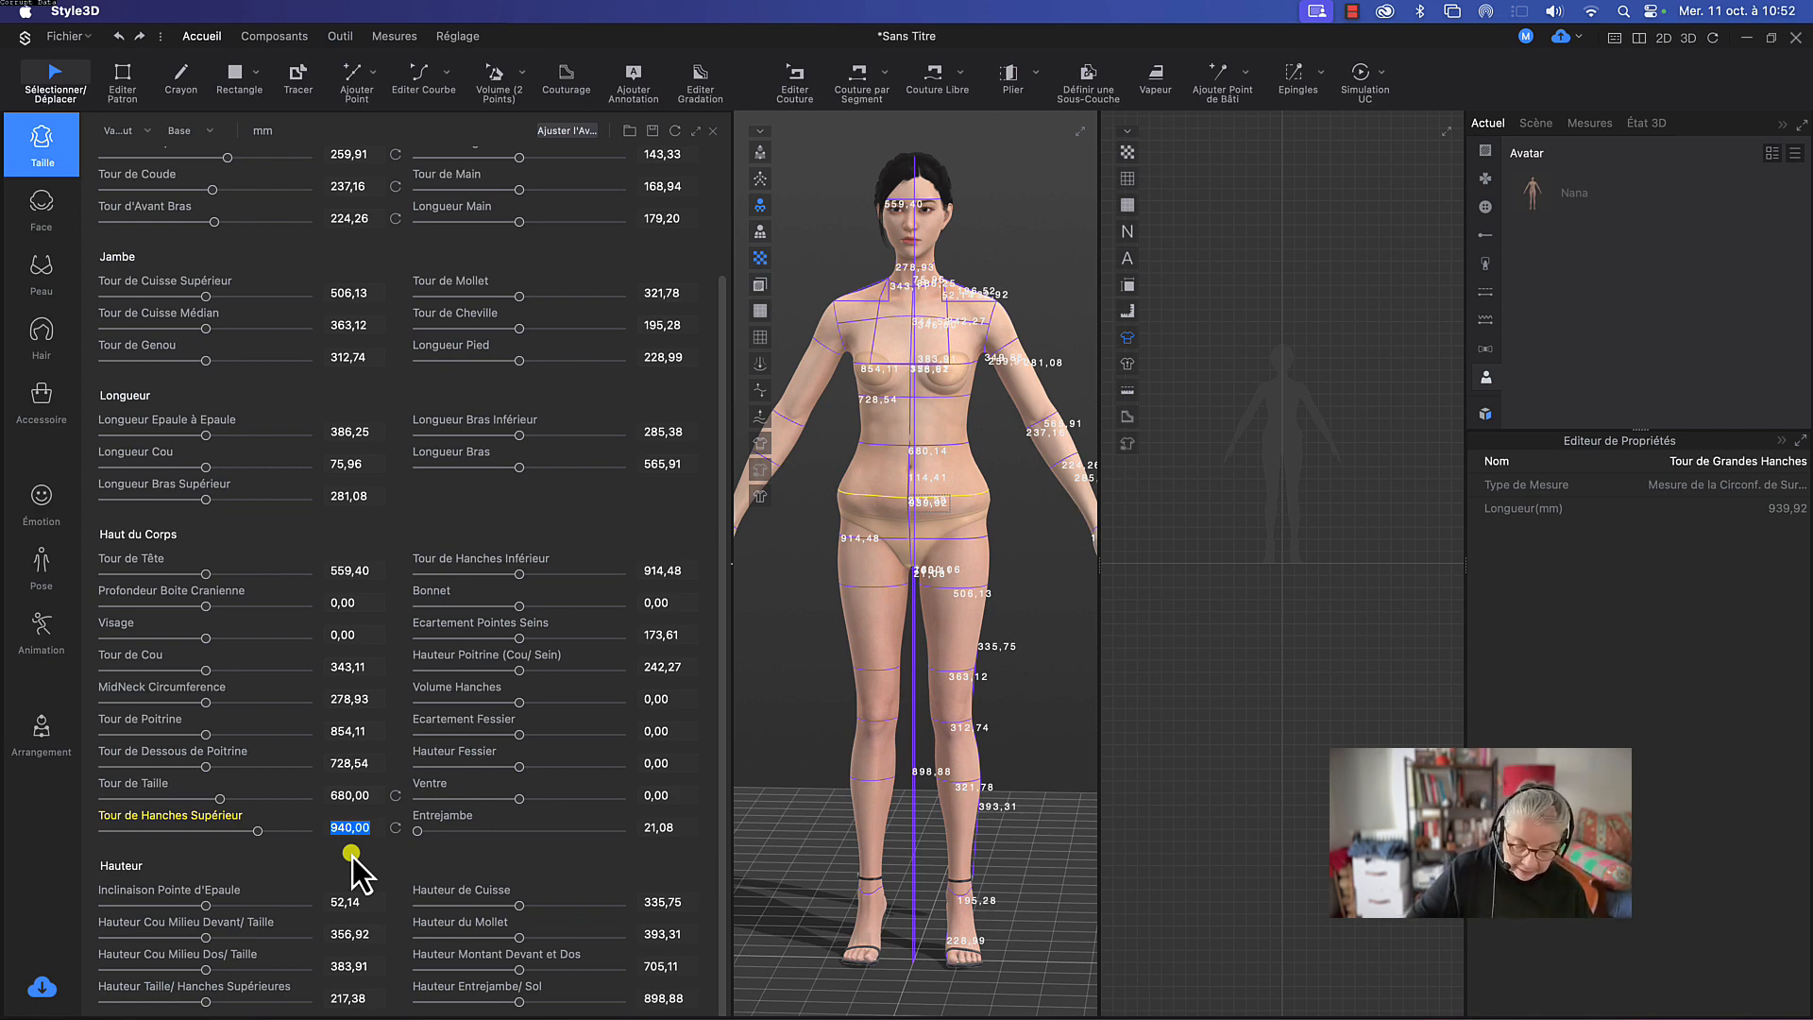
pyautogui.write('85')
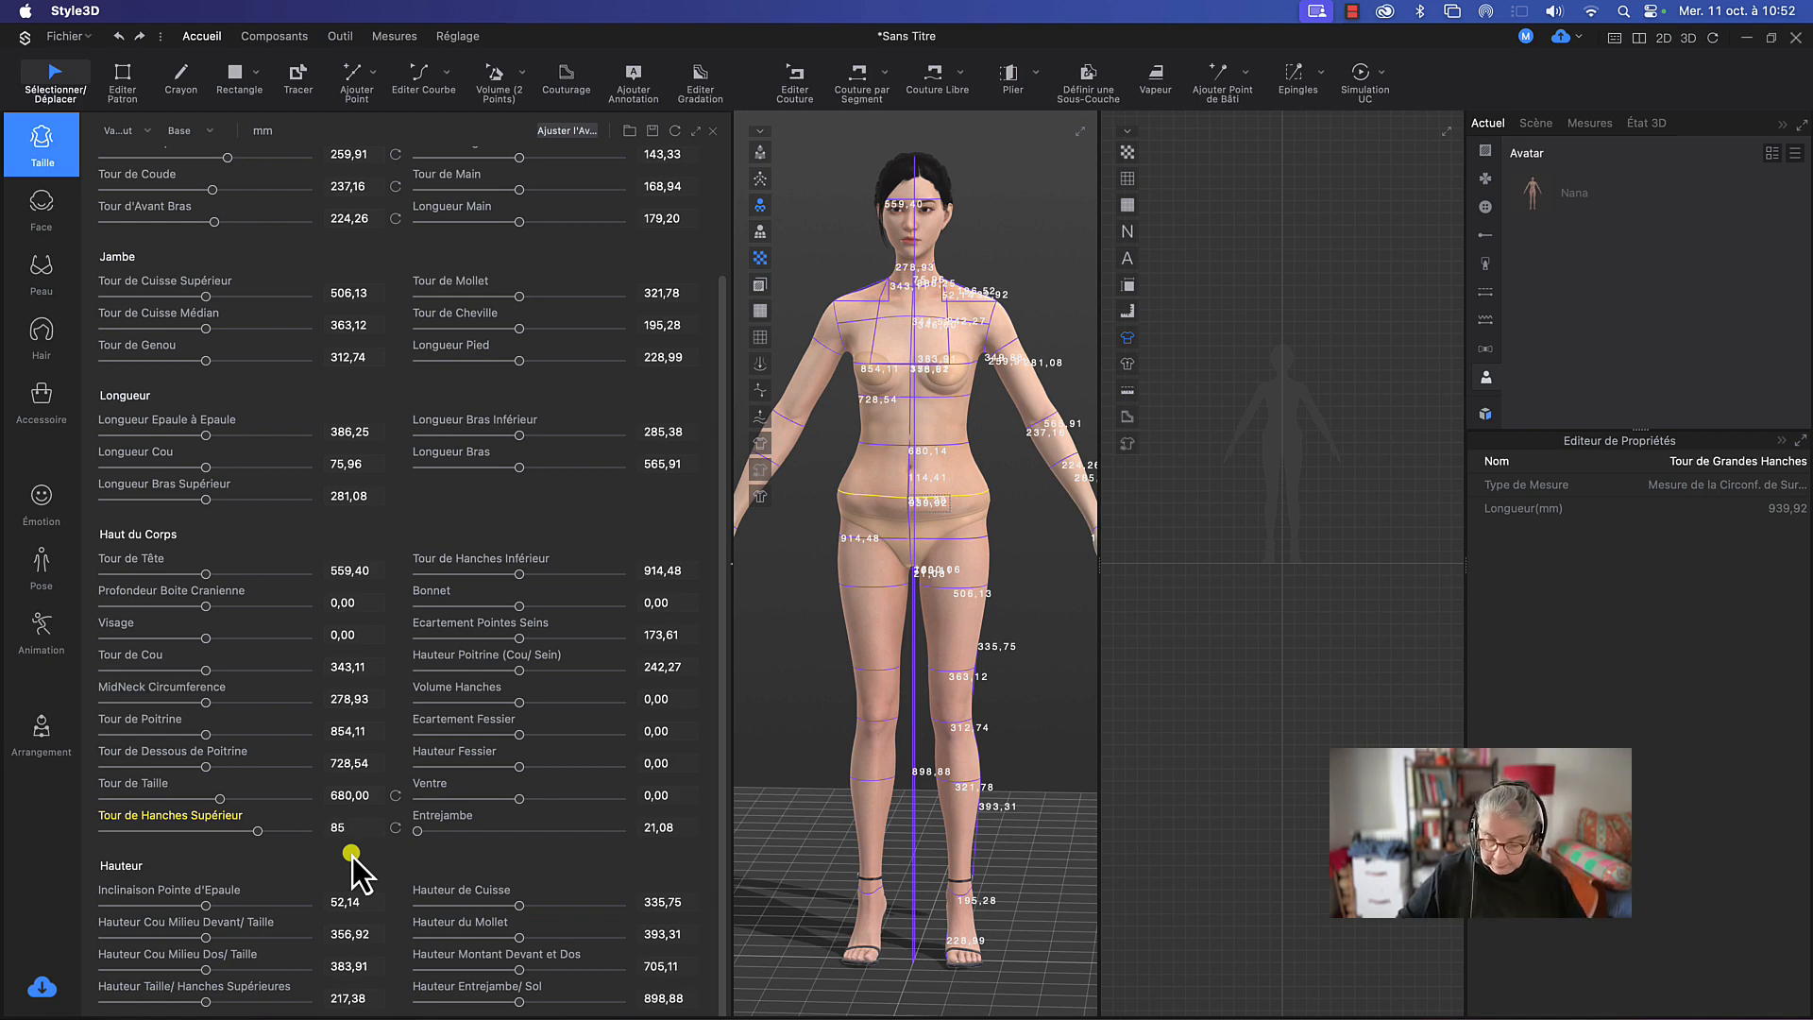
pyautogui.write('0')
pyautogui.press('Return')
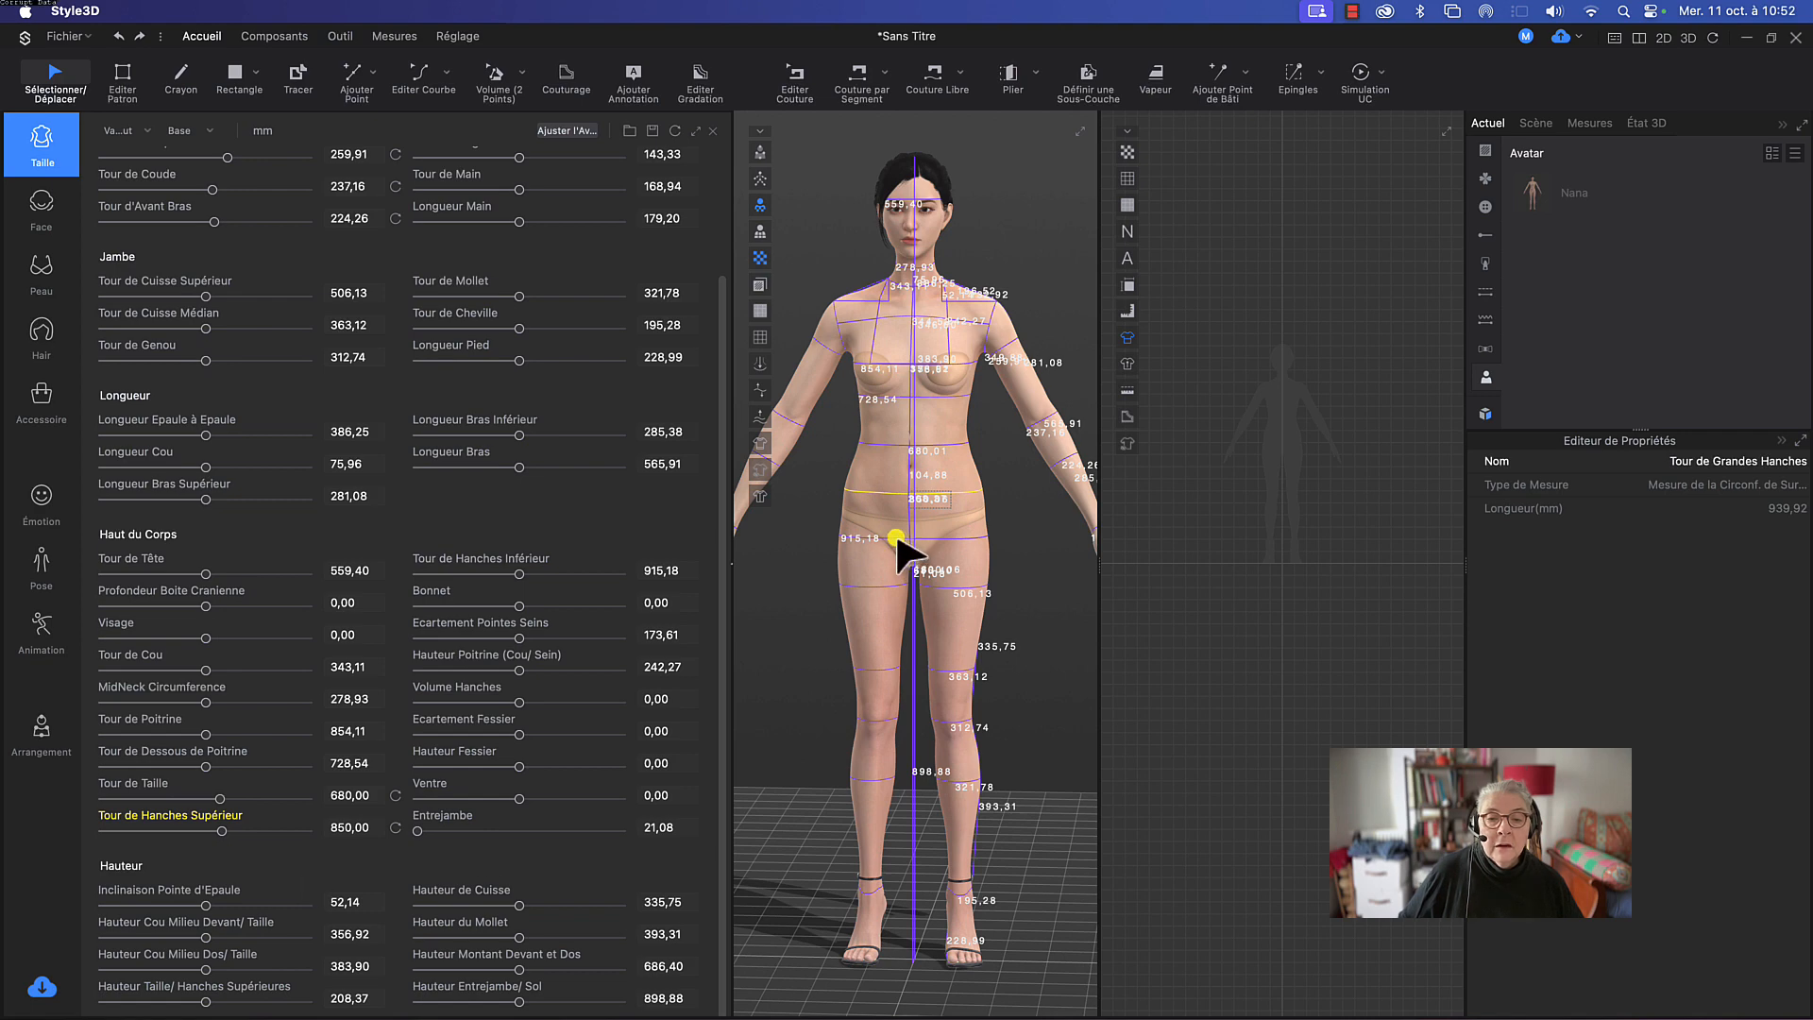
pyautogui.click(277, 829)
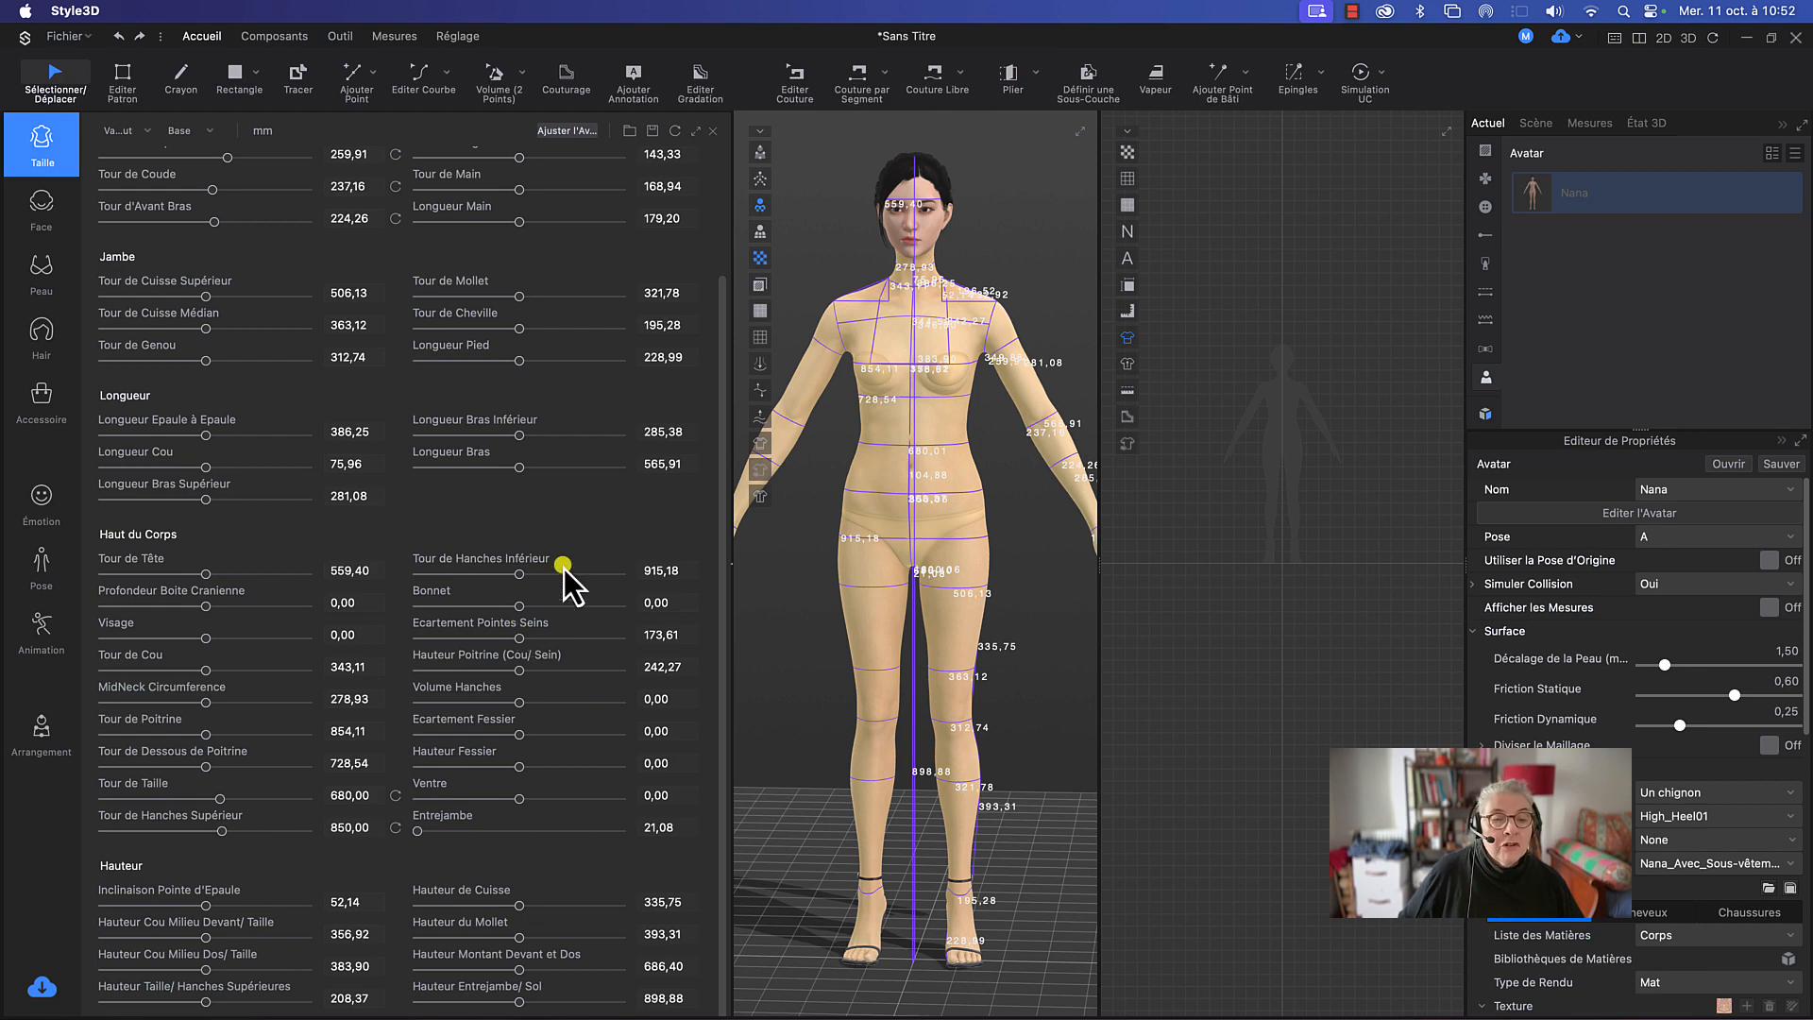
# Step: Set the avatar's Tour de Hanches Inférieur to 950 mm
pyautogui.click(673, 571)
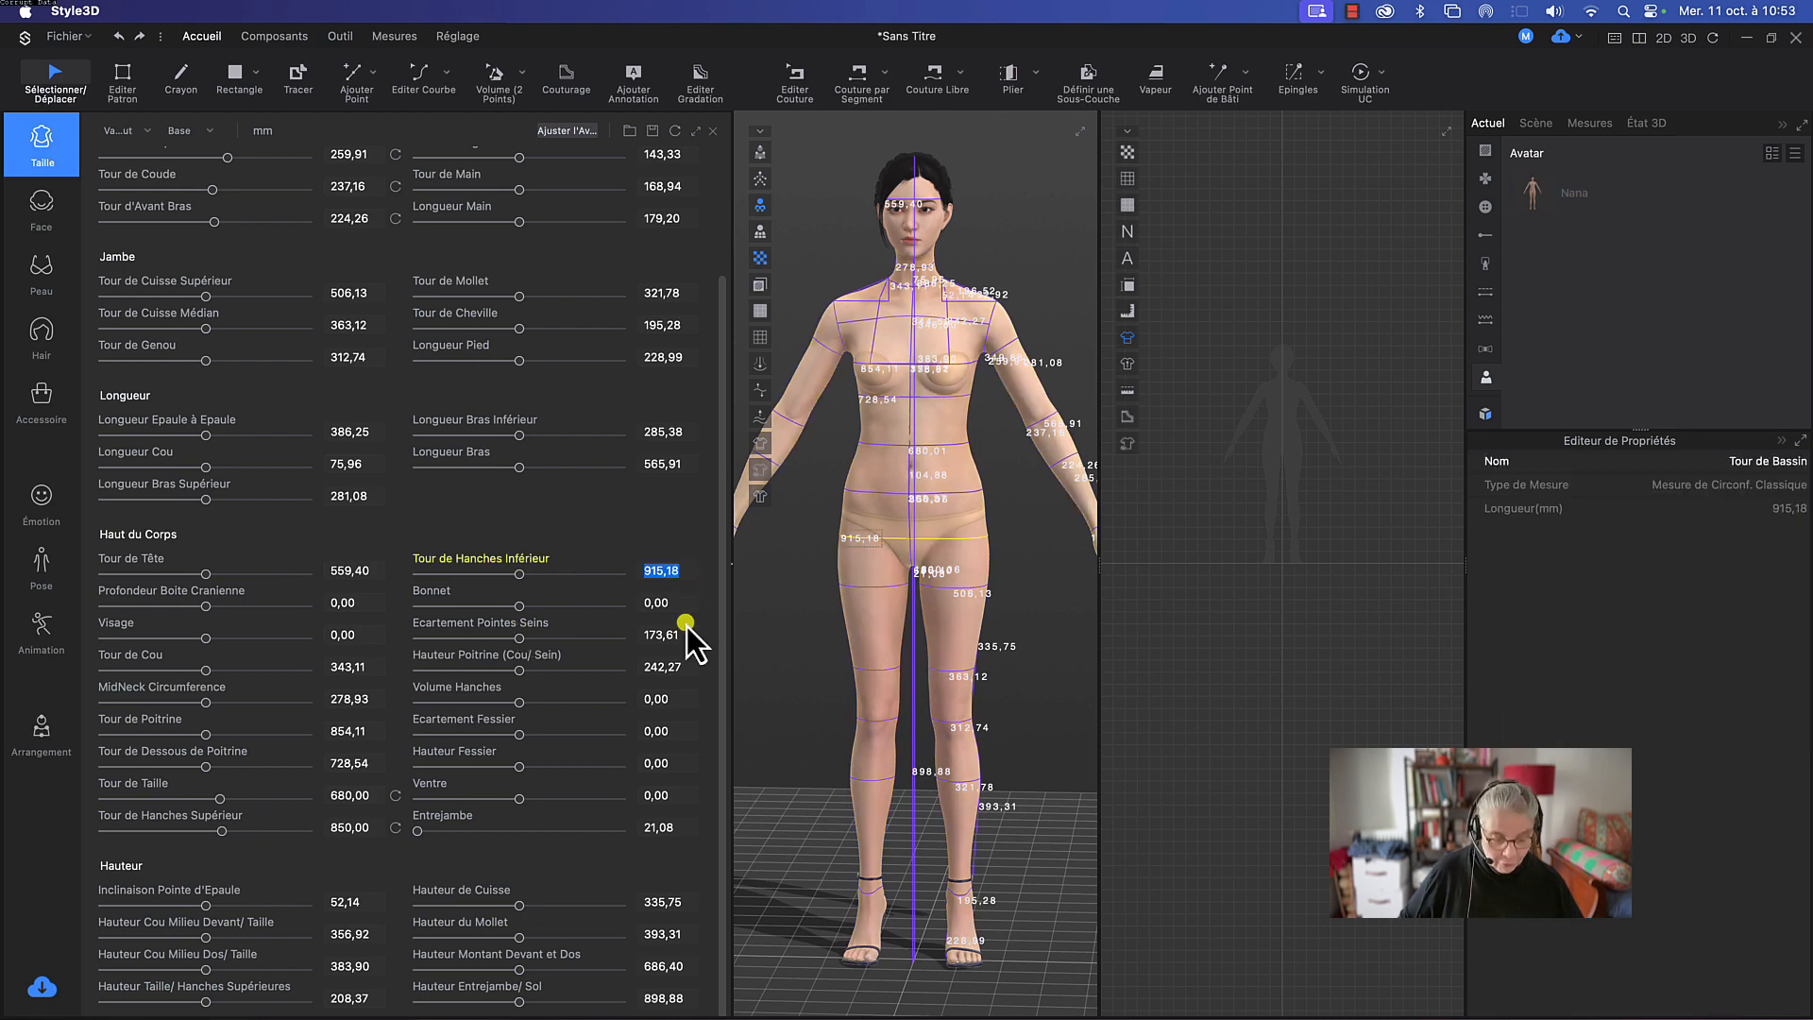
pyautogui.write('95')
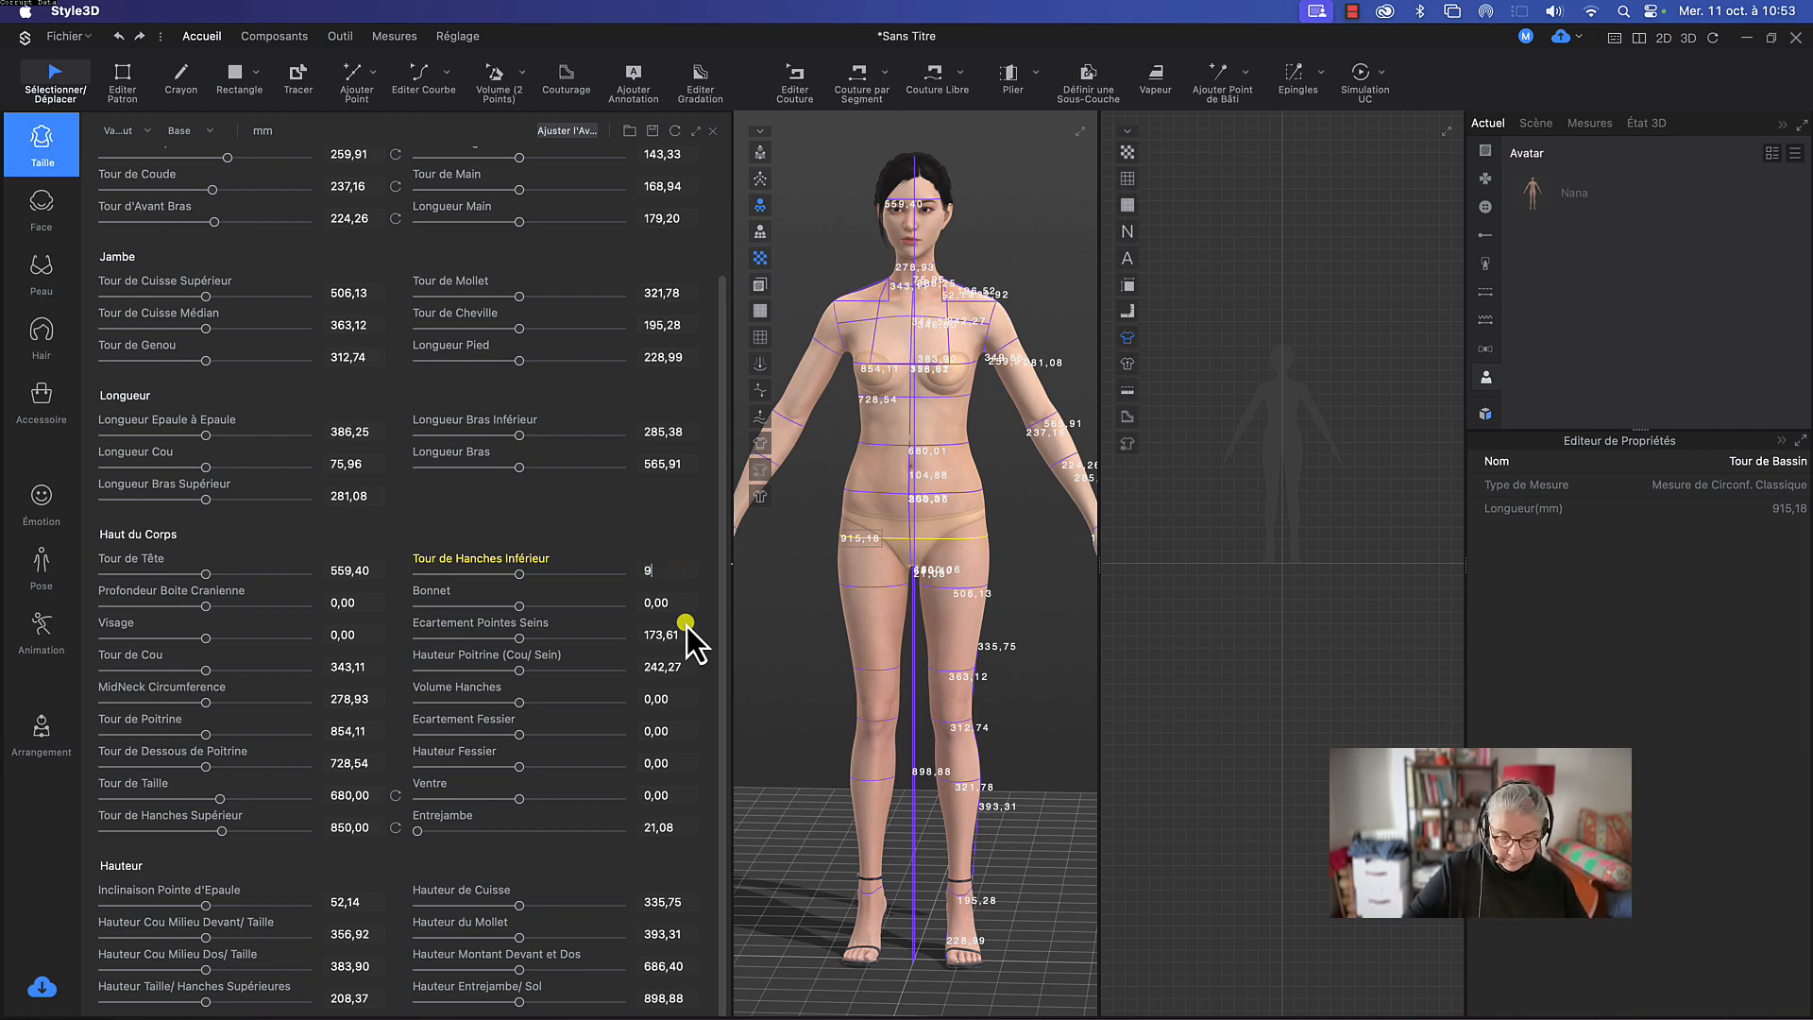
pyautogui.write('0')
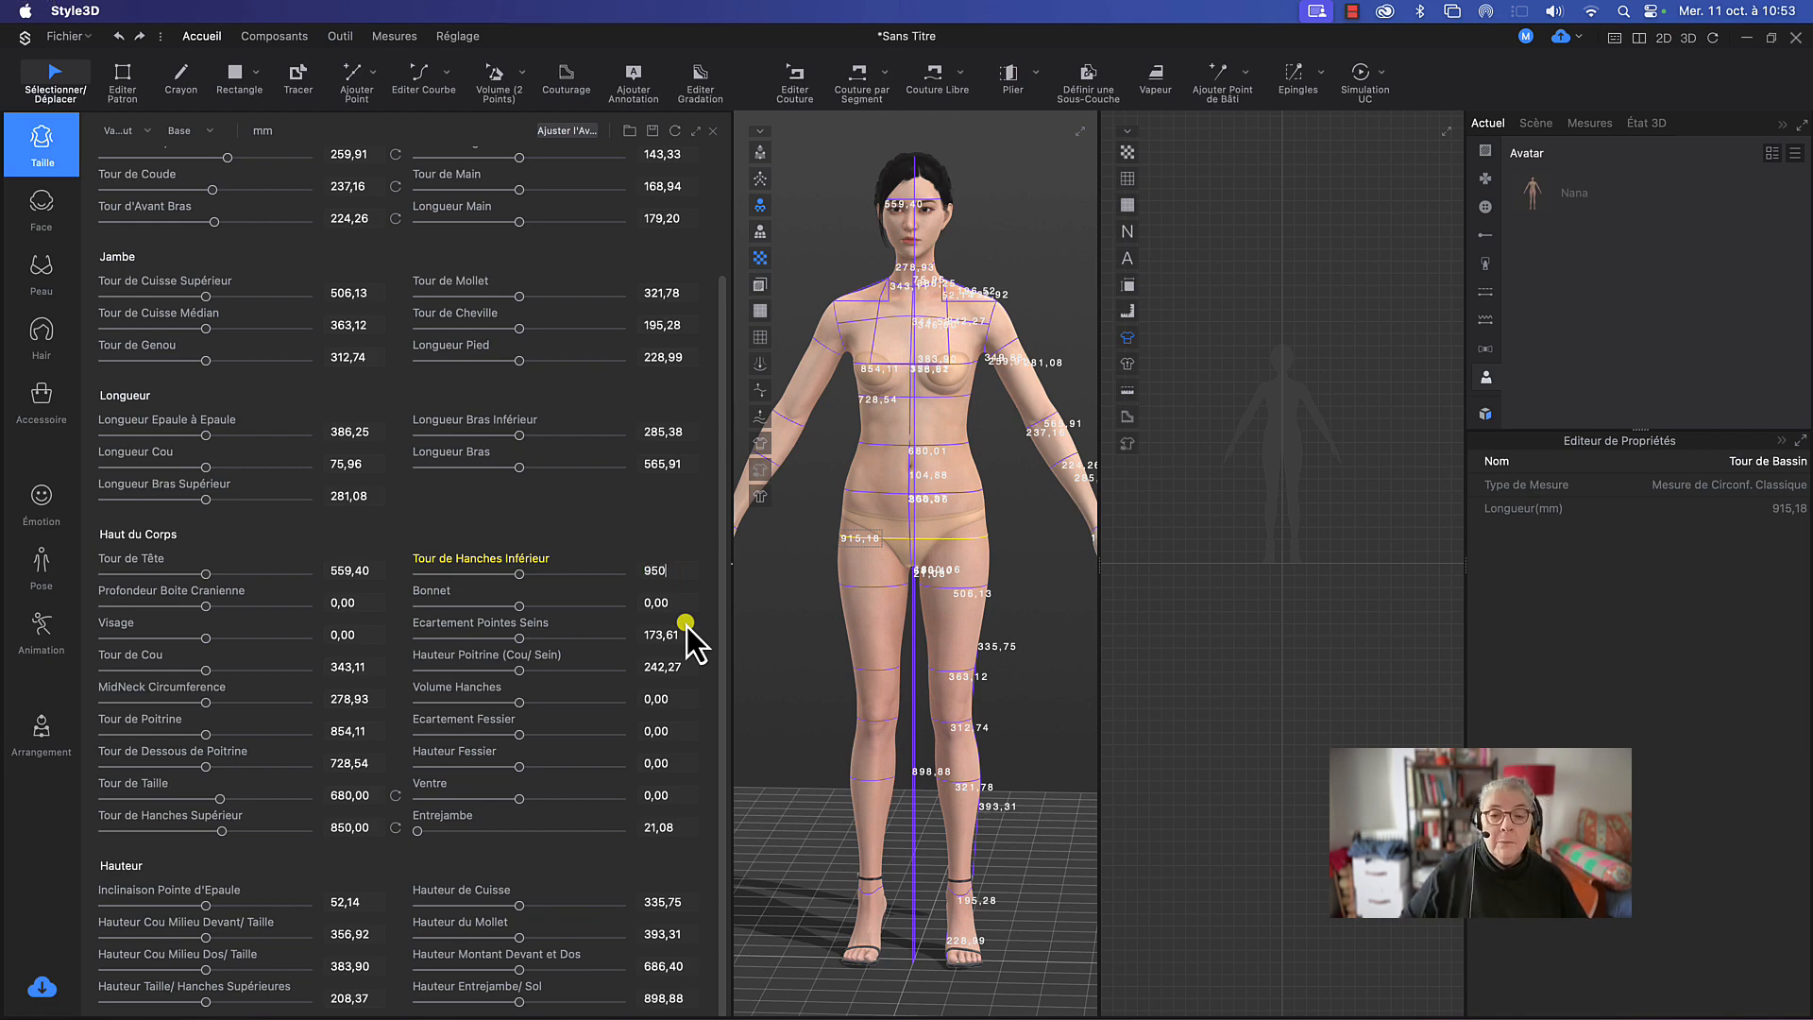
pyautogui.press('Return')
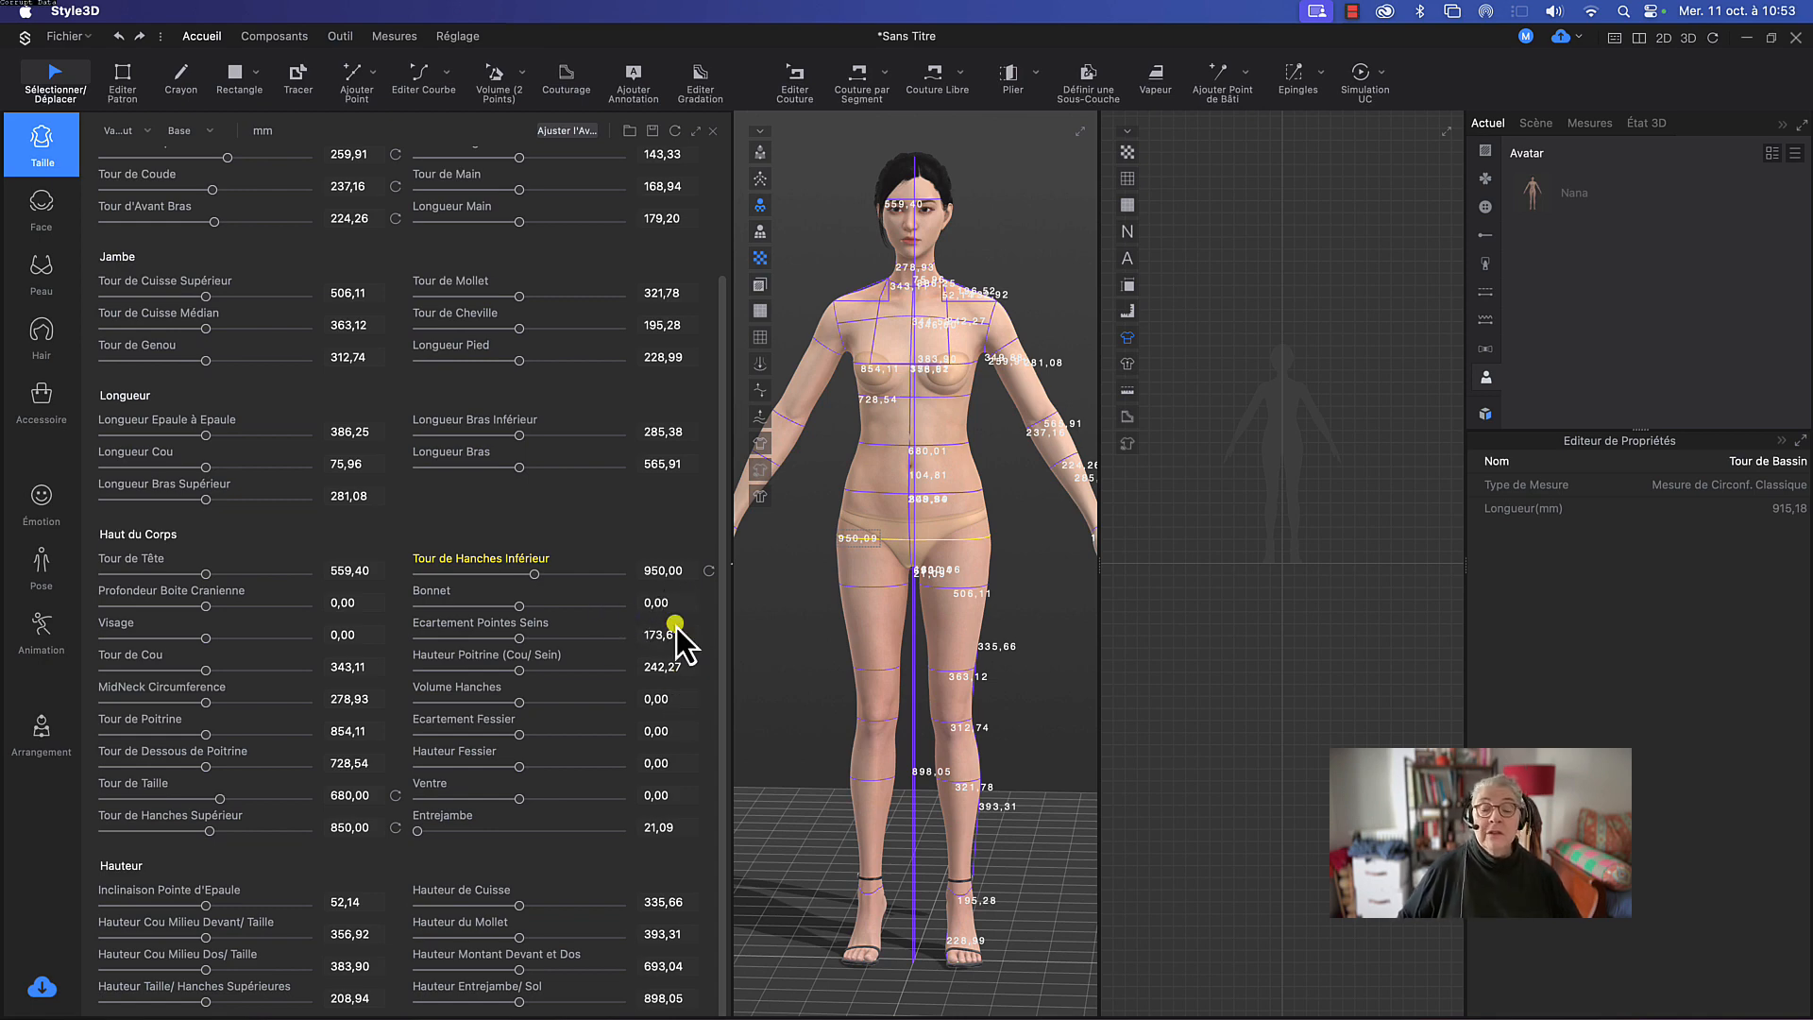
# Step: Widen the avatar measurement area and increase the Bonnet value to 0,24
pyautogui.press('Tab')
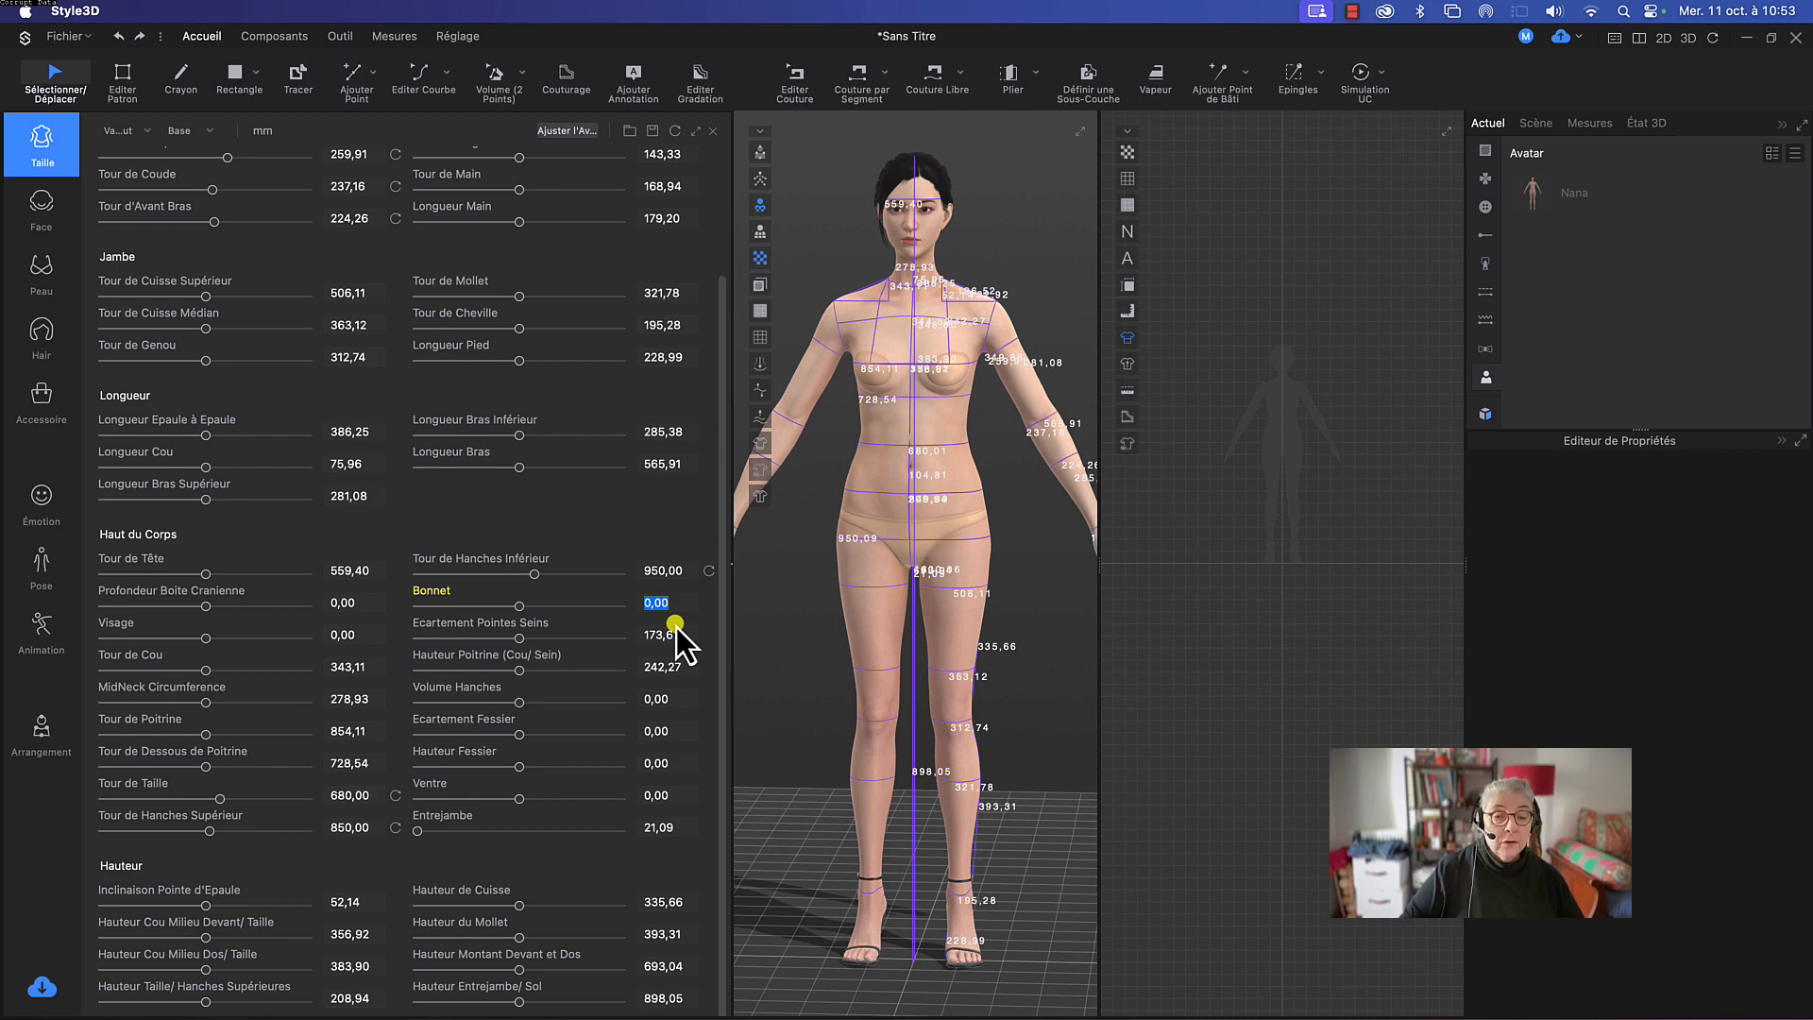
pyautogui.write('0')
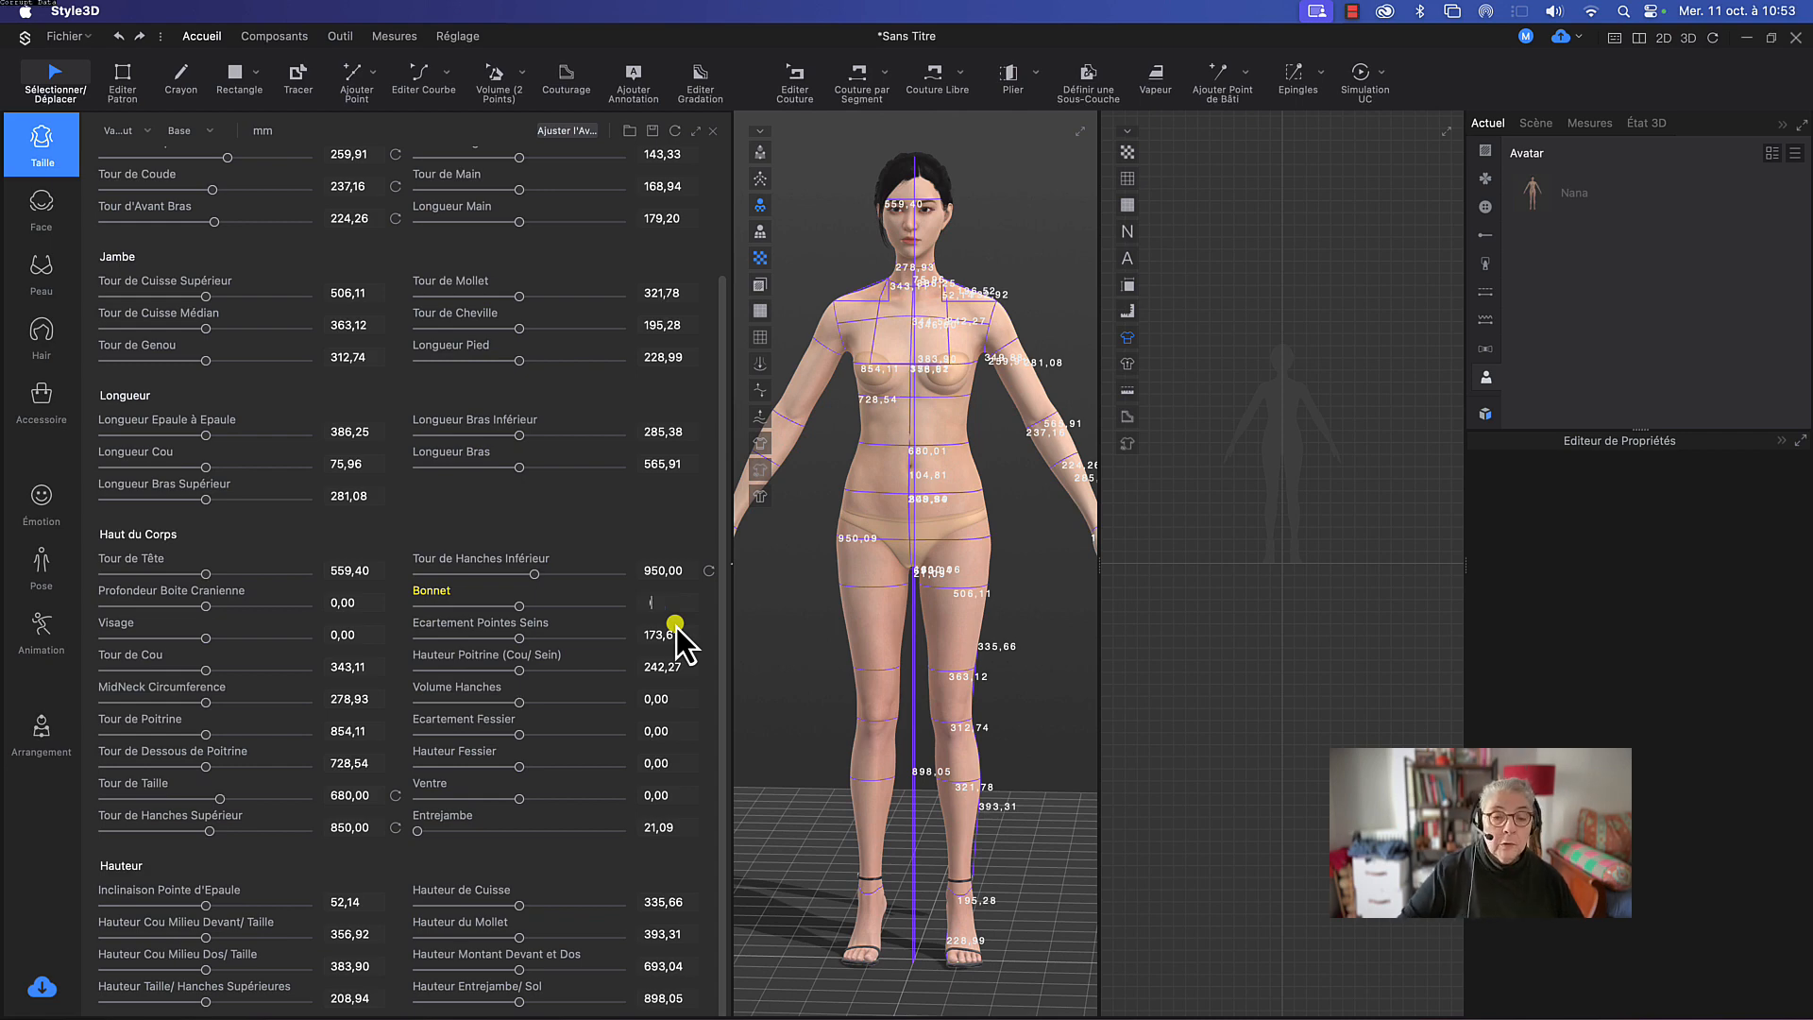
pyautogui.write('0')
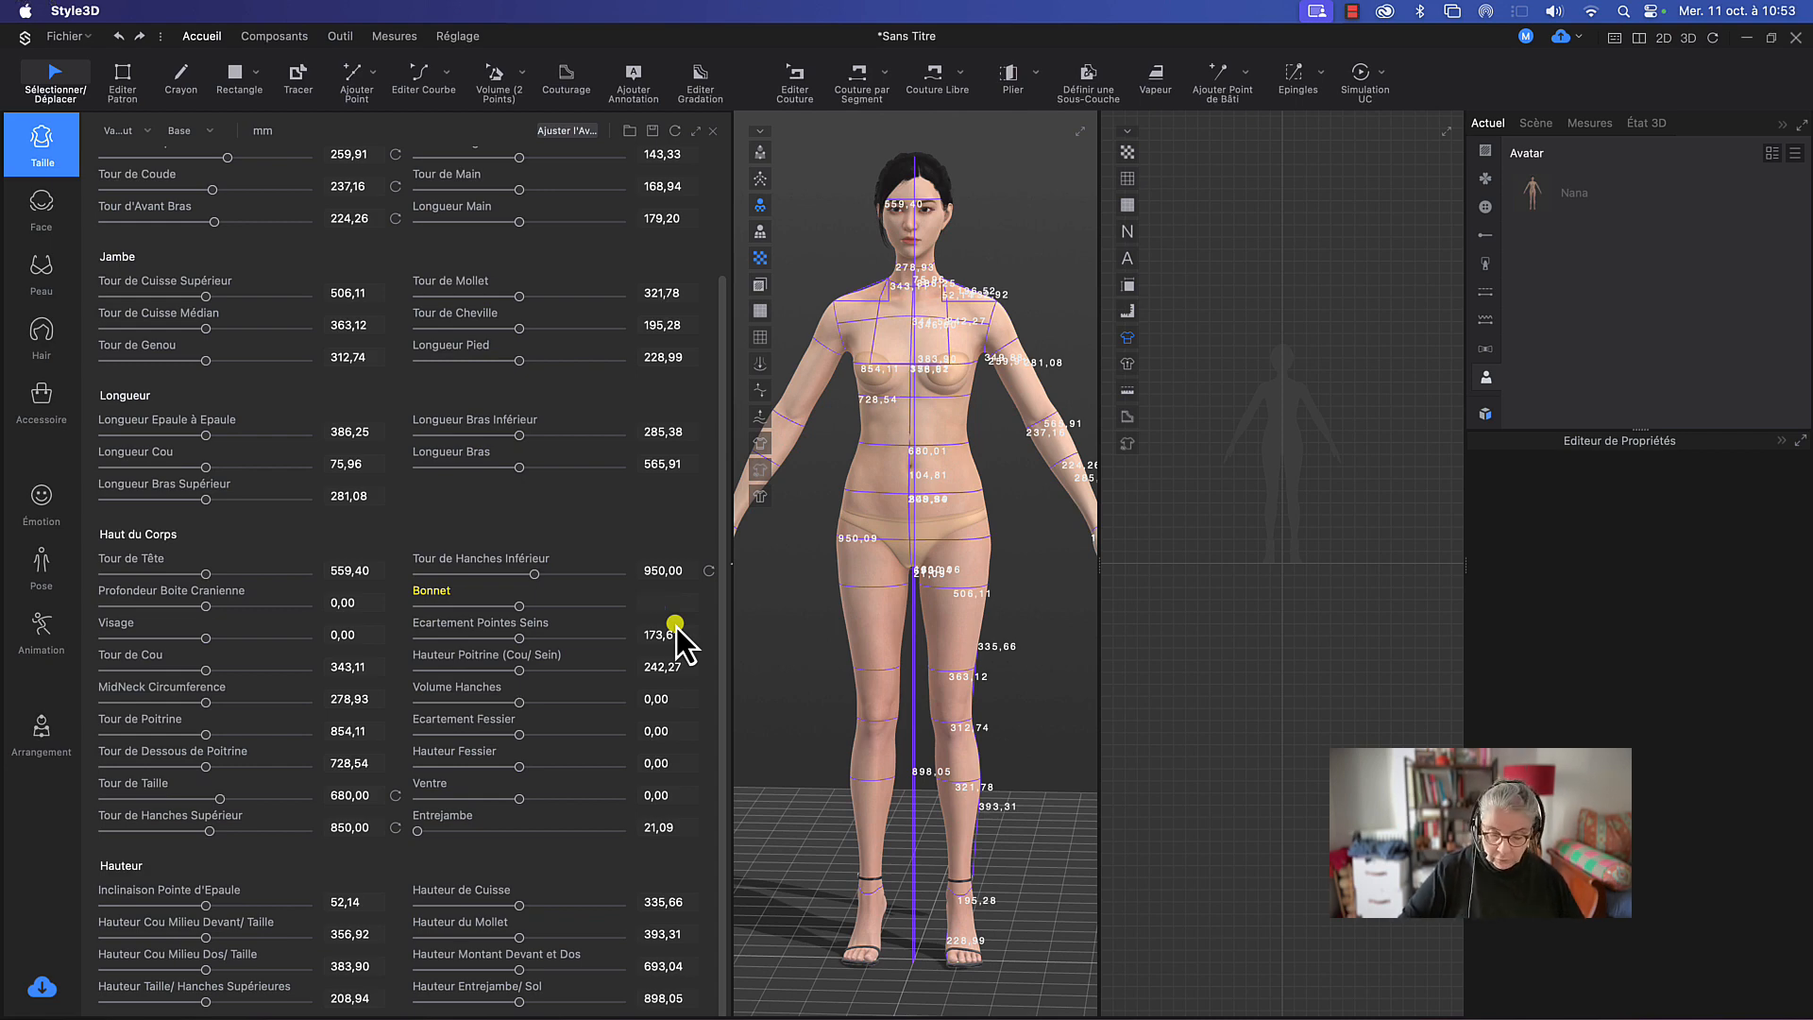
pyautogui.press('BackSpace')
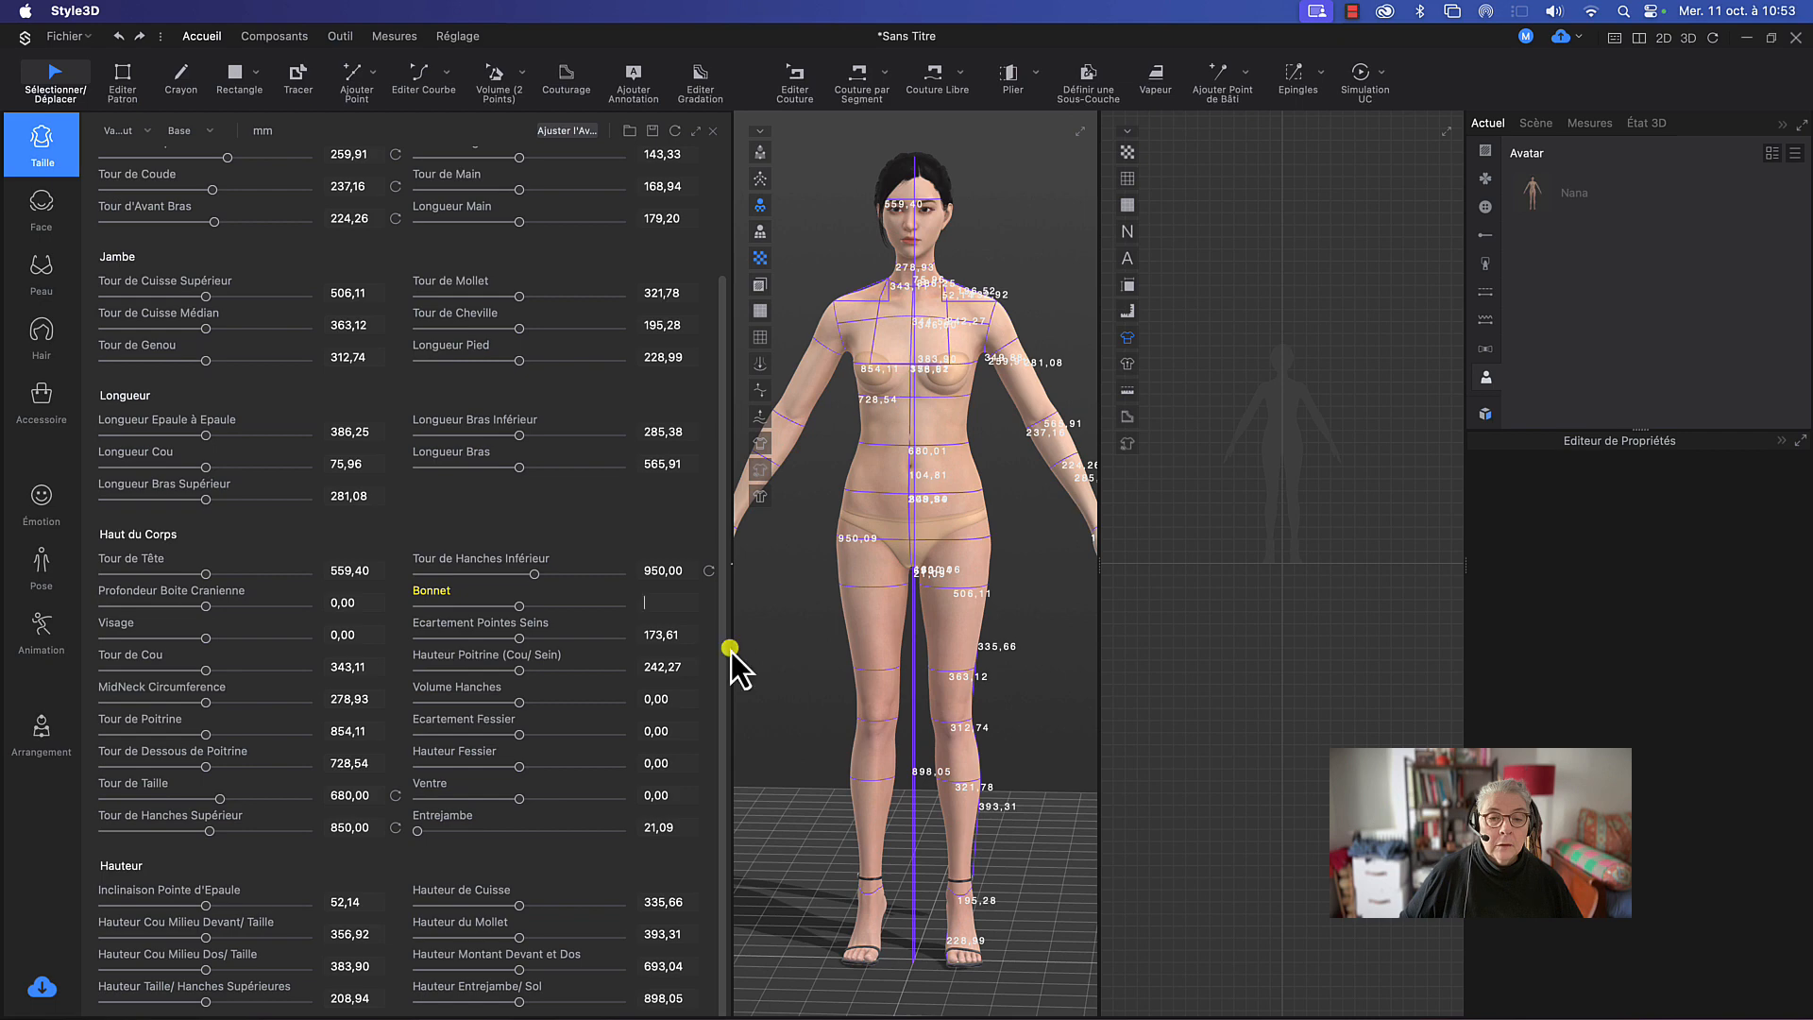
pyautogui.moveTo(733, 648); pyautogui.dragTo(764, 645)
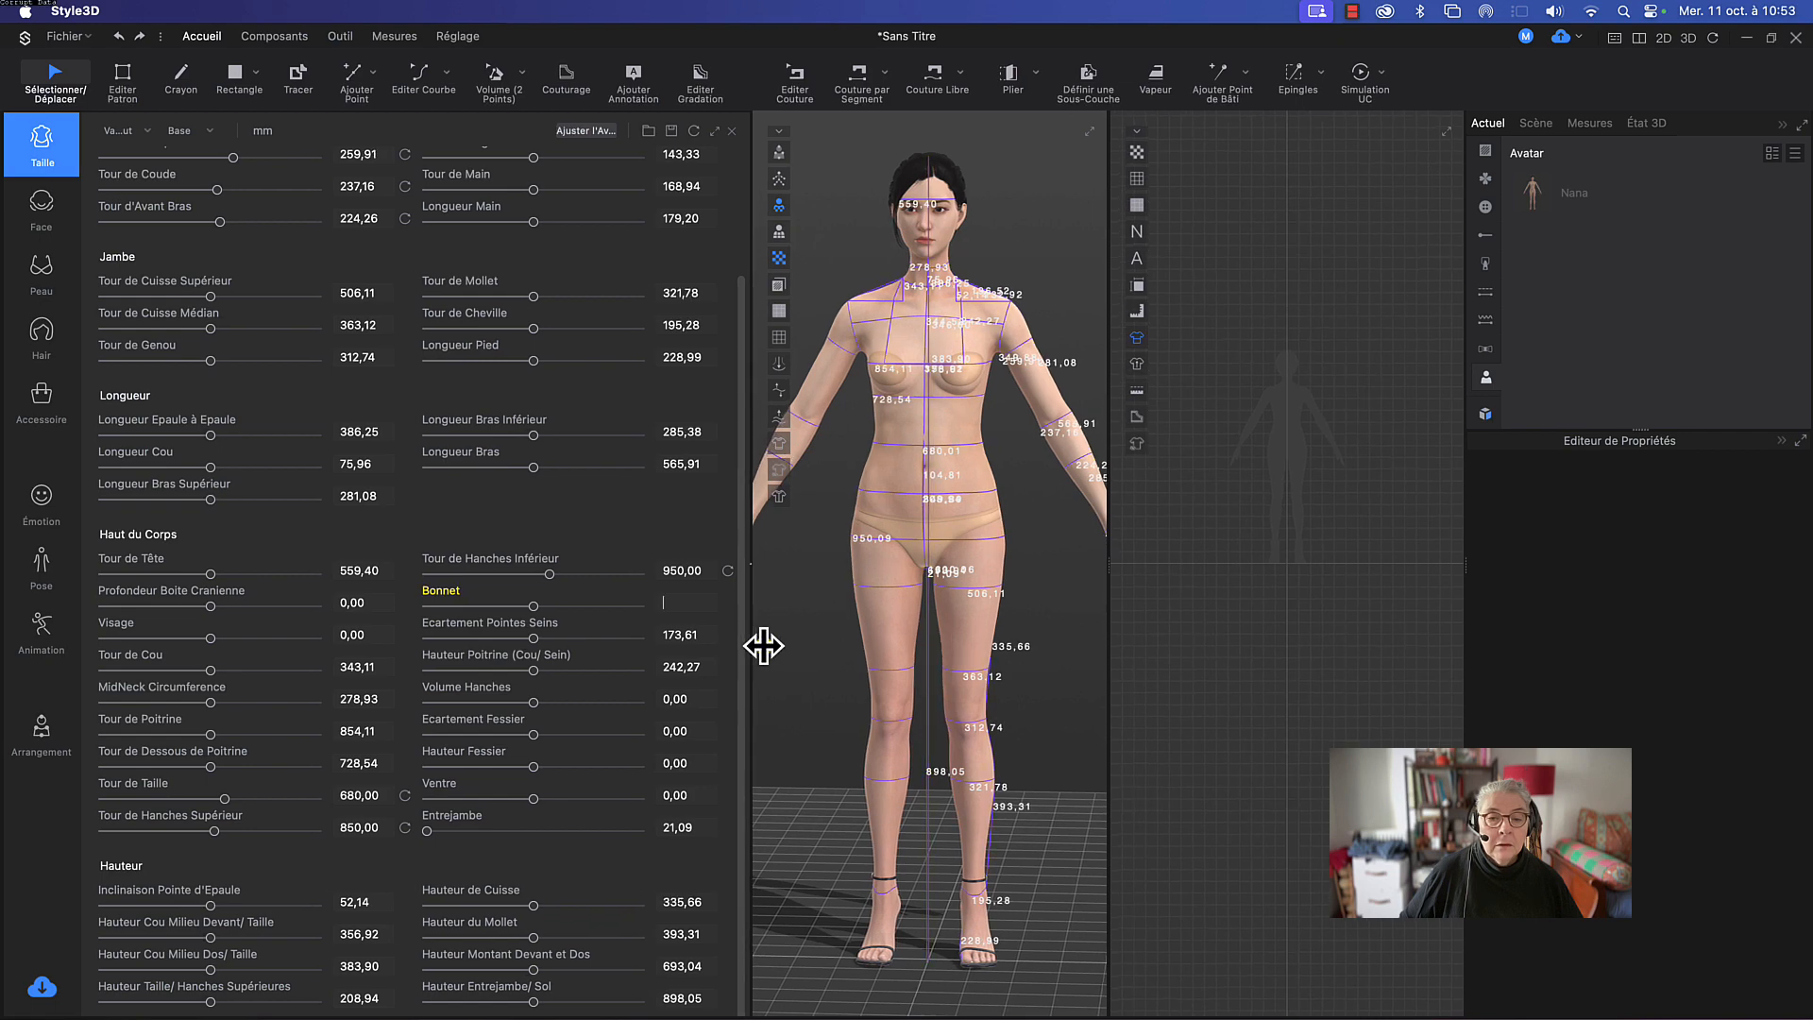
pyautogui.doubleClick(696, 602)
pyautogui.click(727, 599)
pyautogui.click(727, 600)
pyautogui.click(727, 599)
pyautogui.click(727, 599)
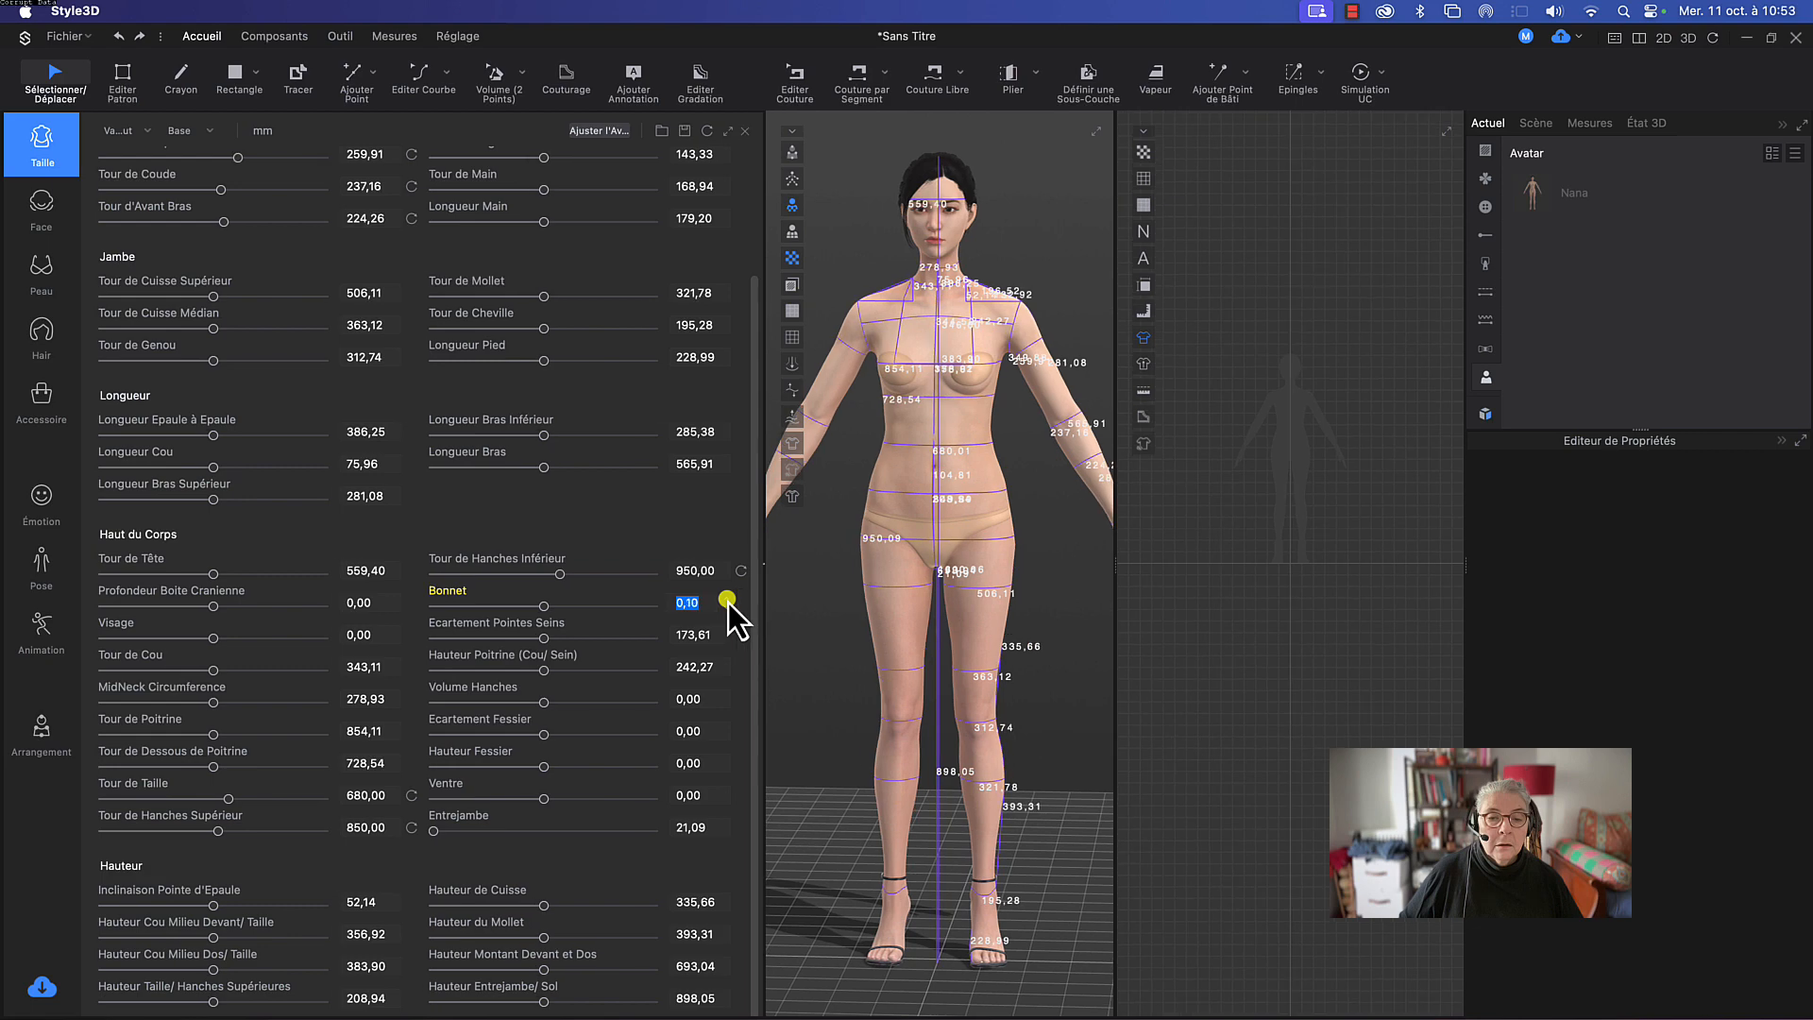
pyautogui.click(727, 599)
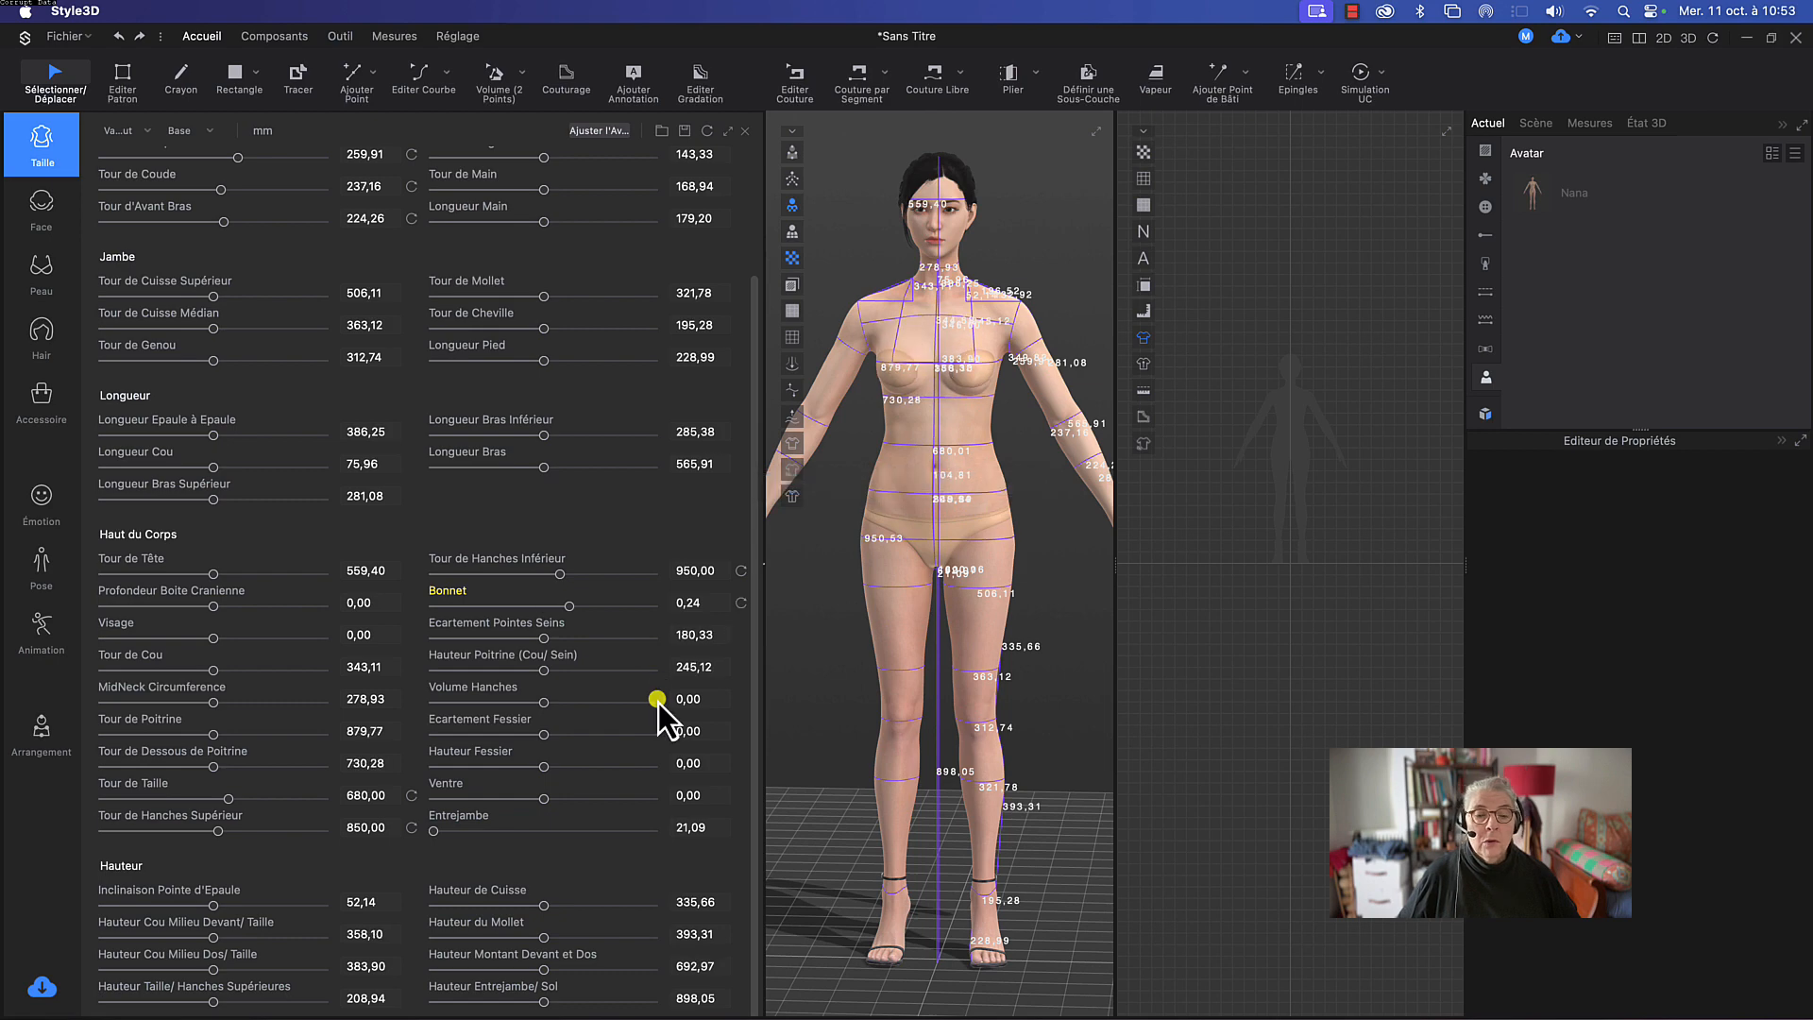
# Step: Set the avatar's Ecartement Pointes Seins to 180 mm
pyautogui.doubleClick(714, 635)
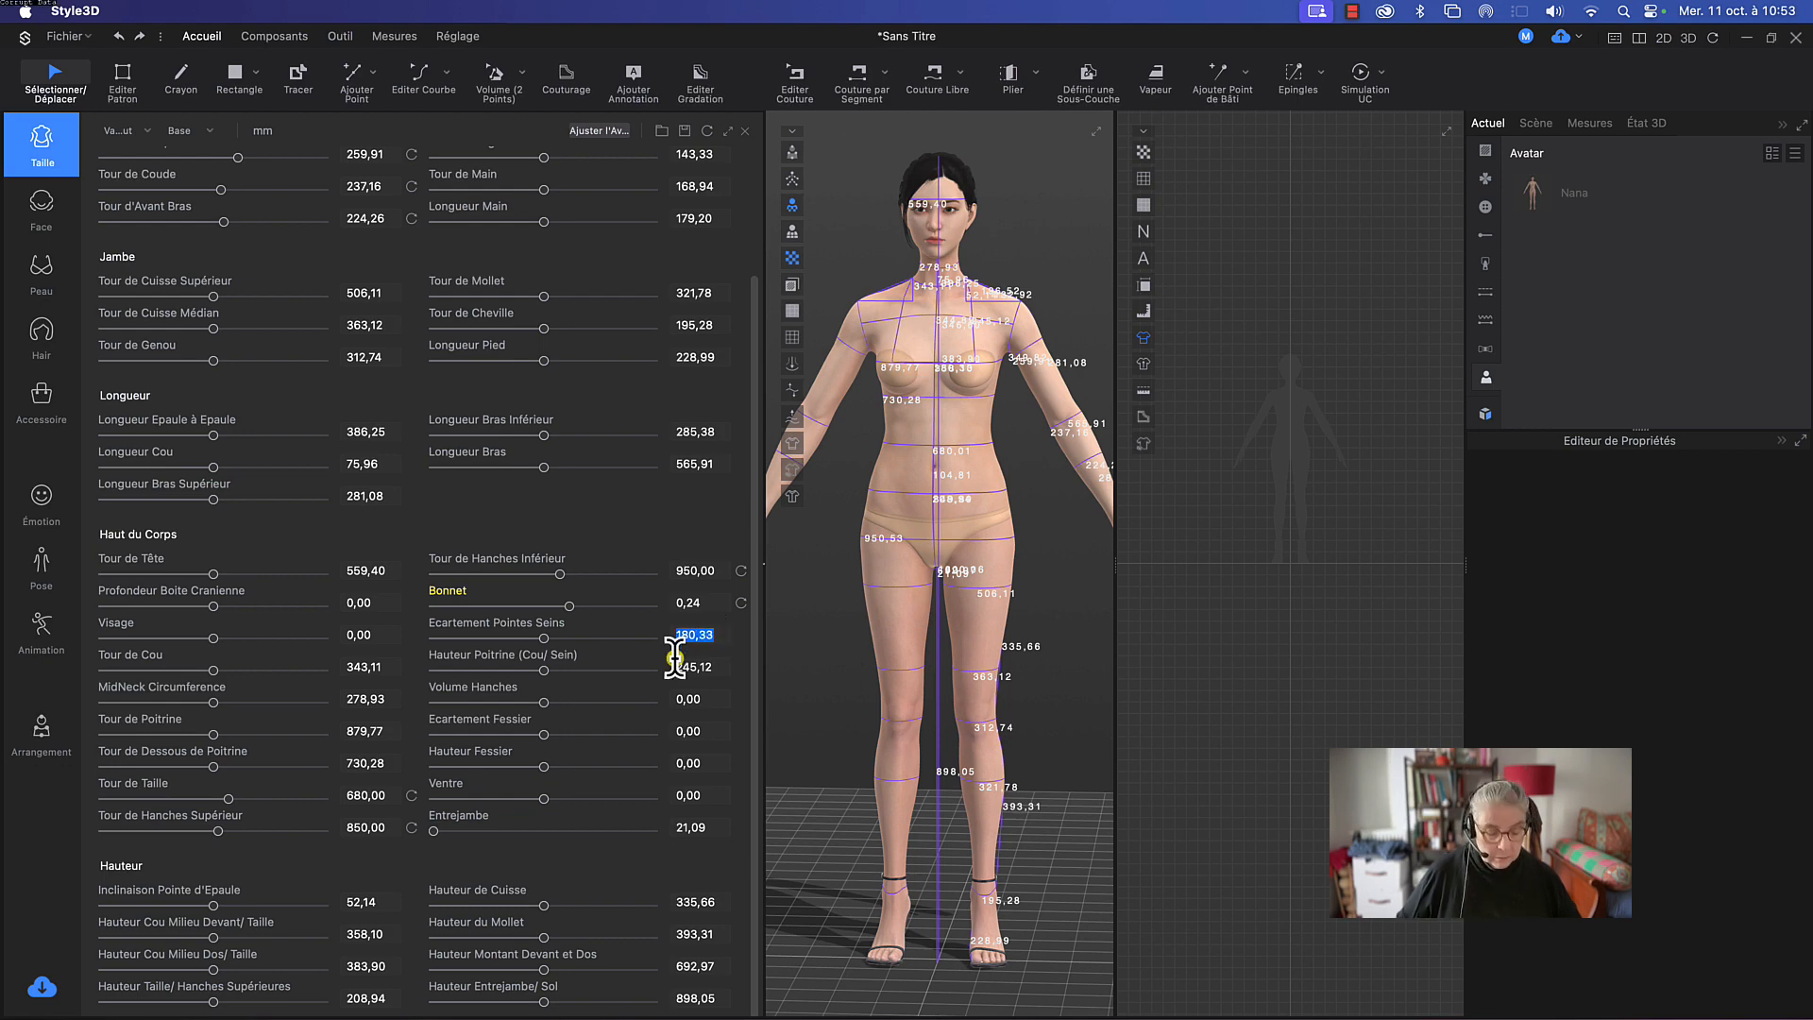
pyautogui.write('180')
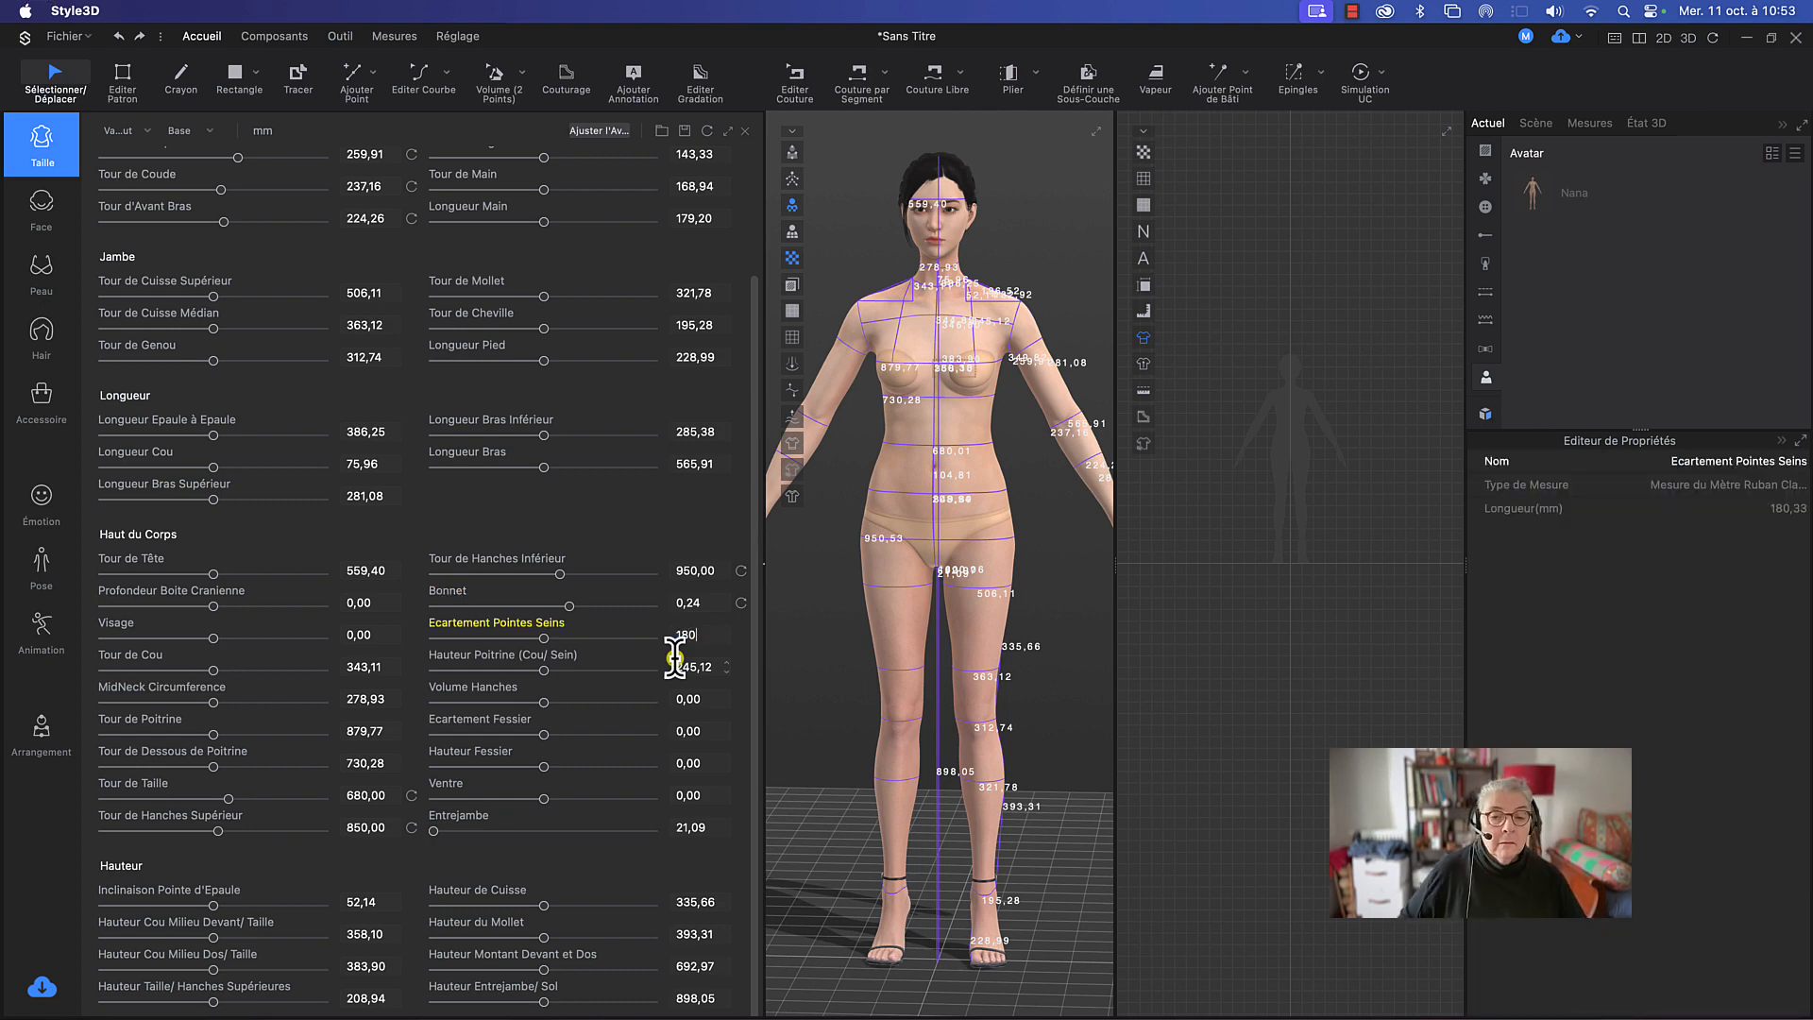
pyautogui.press('Return')
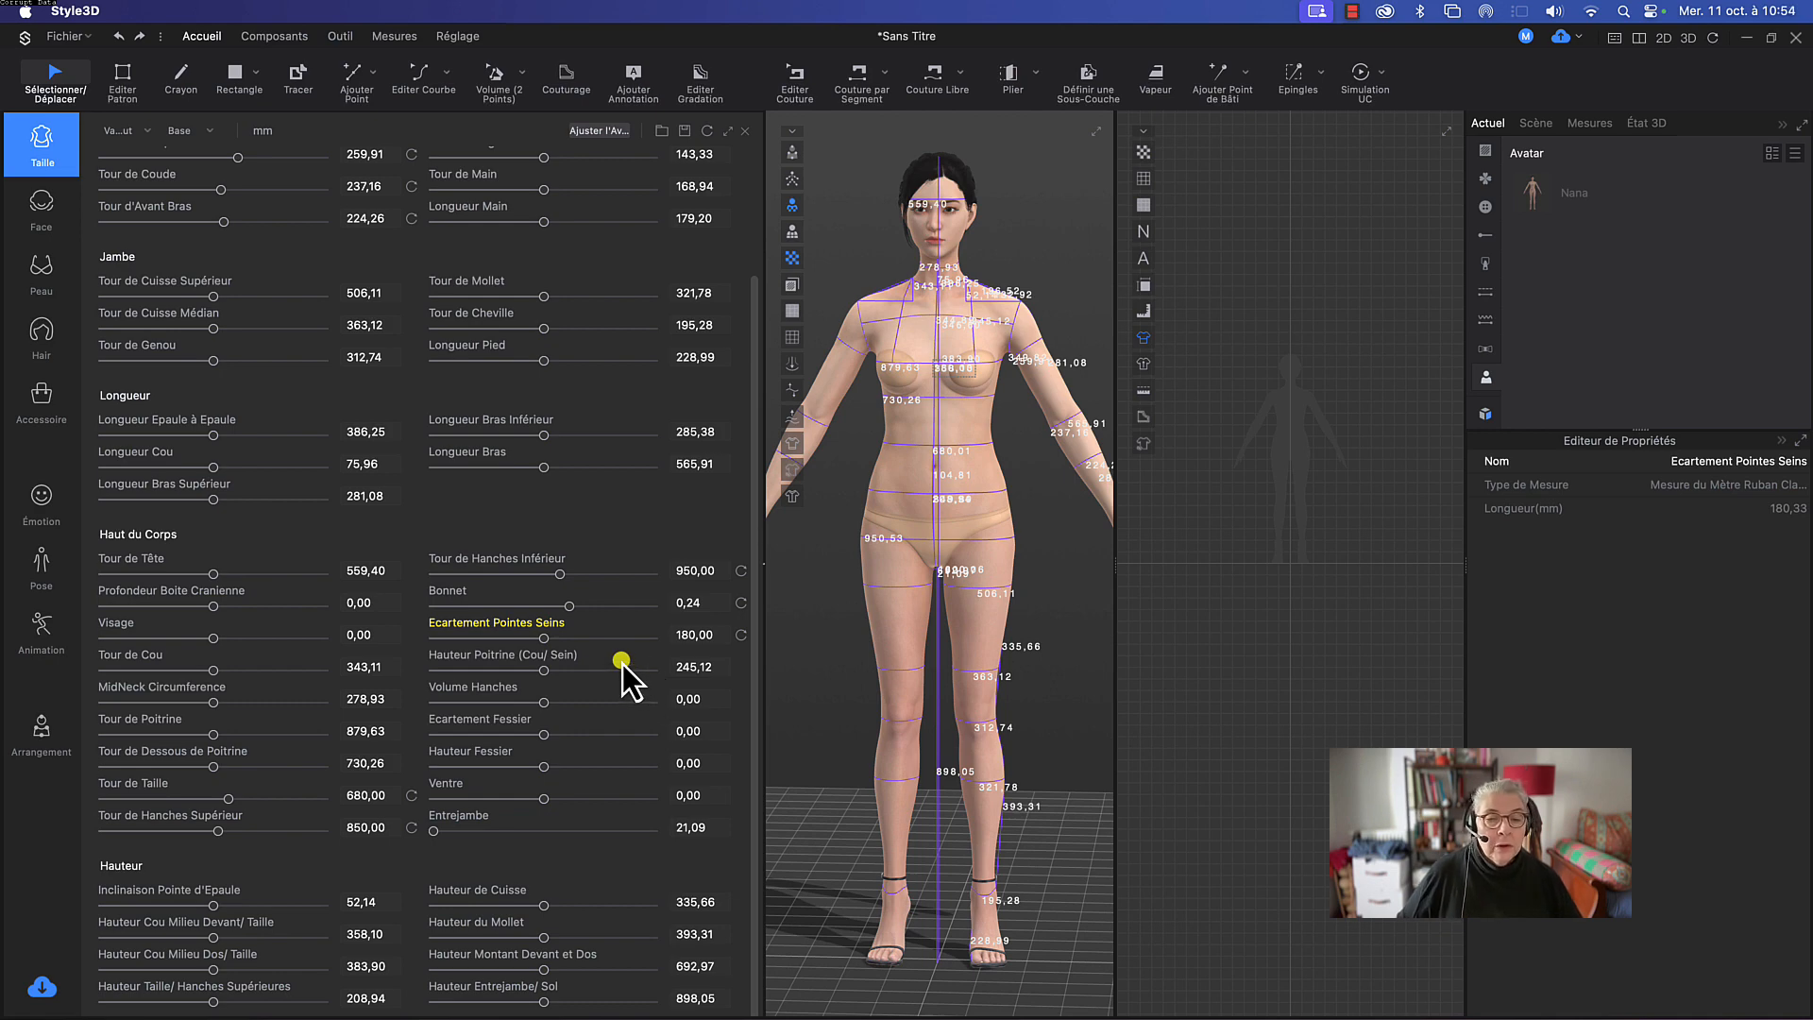
# Step: Set the avatar's Hauteur Poitrine (Cou/ Sein) to 260 mm
pyautogui.click(716, 666)
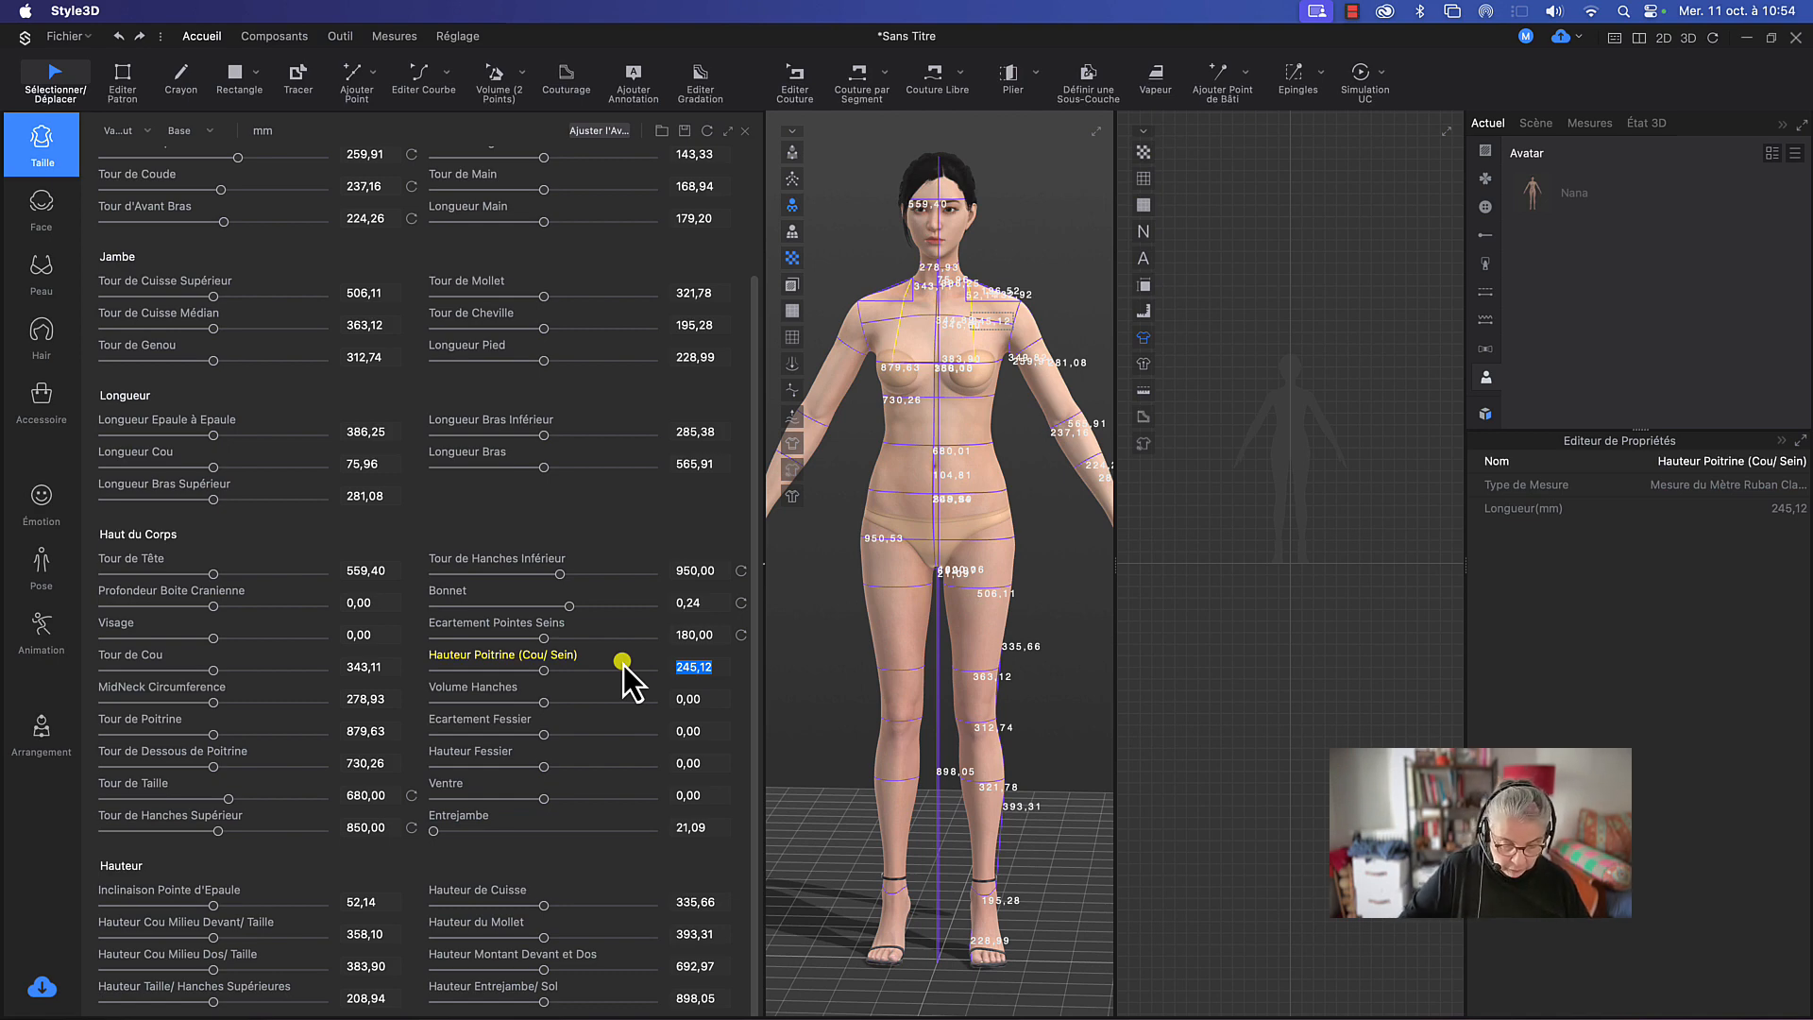
pyautogui.write('26')
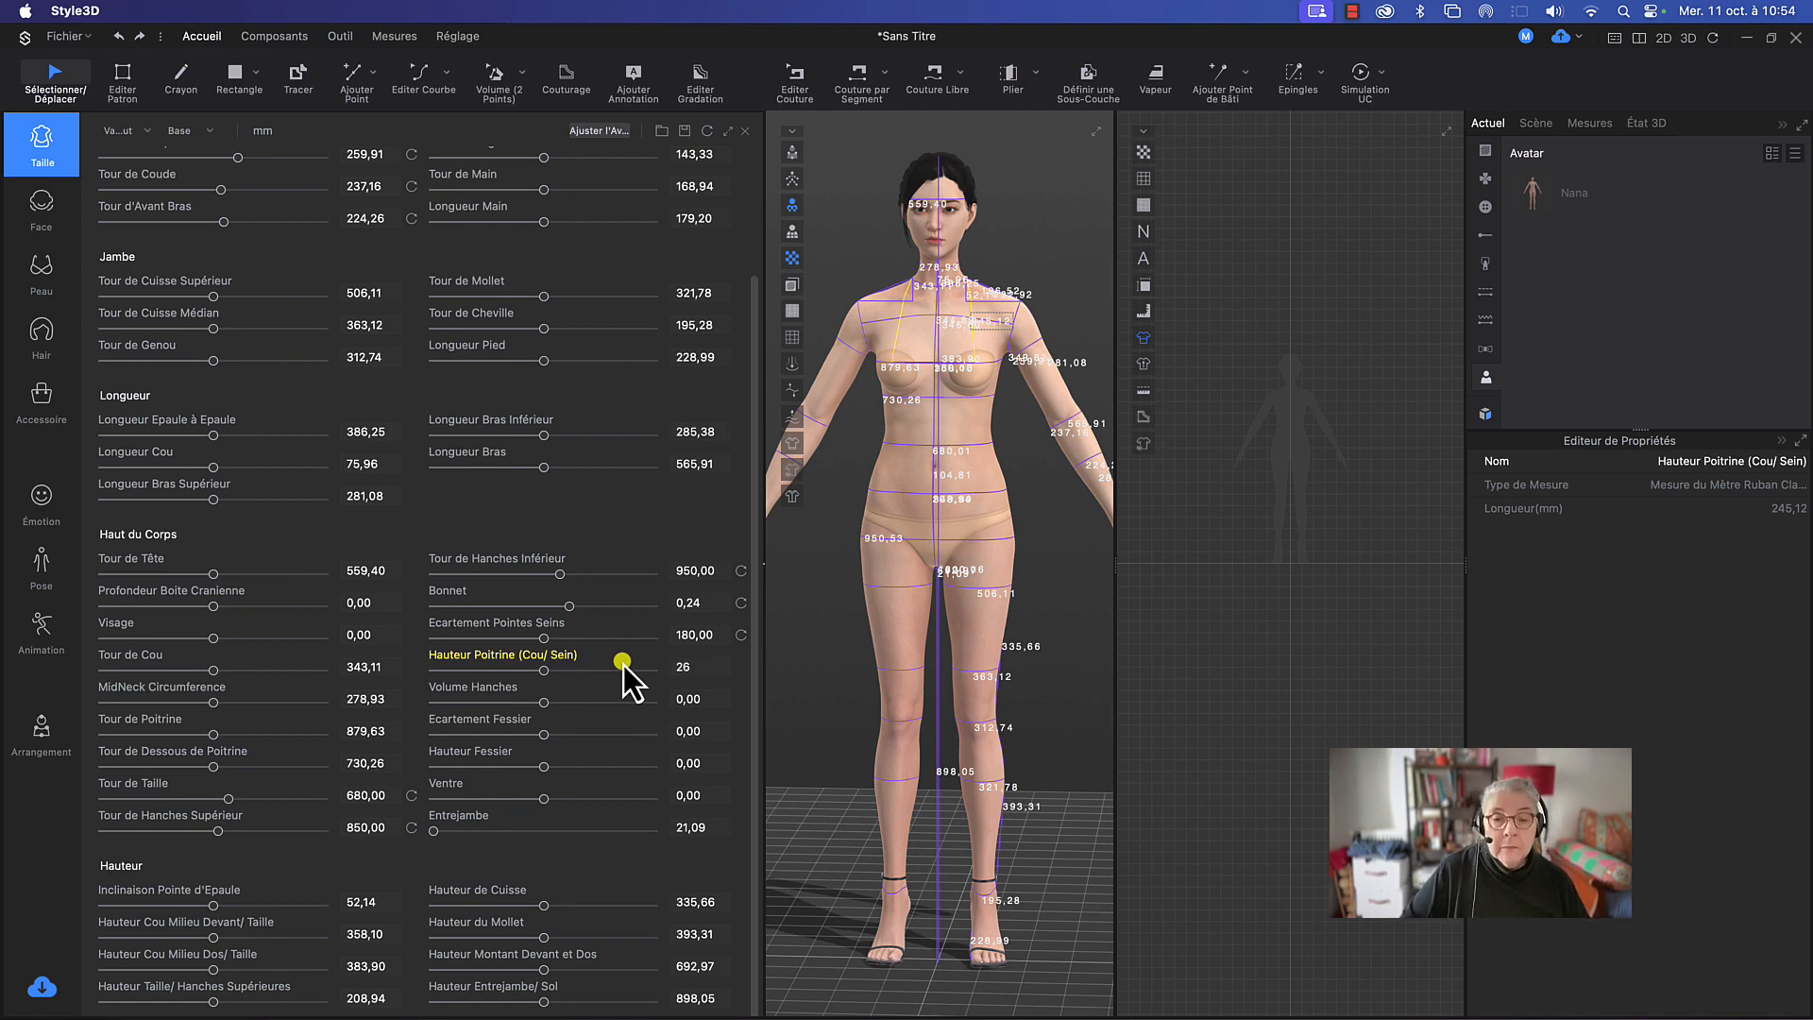
pyautogui.write('0')
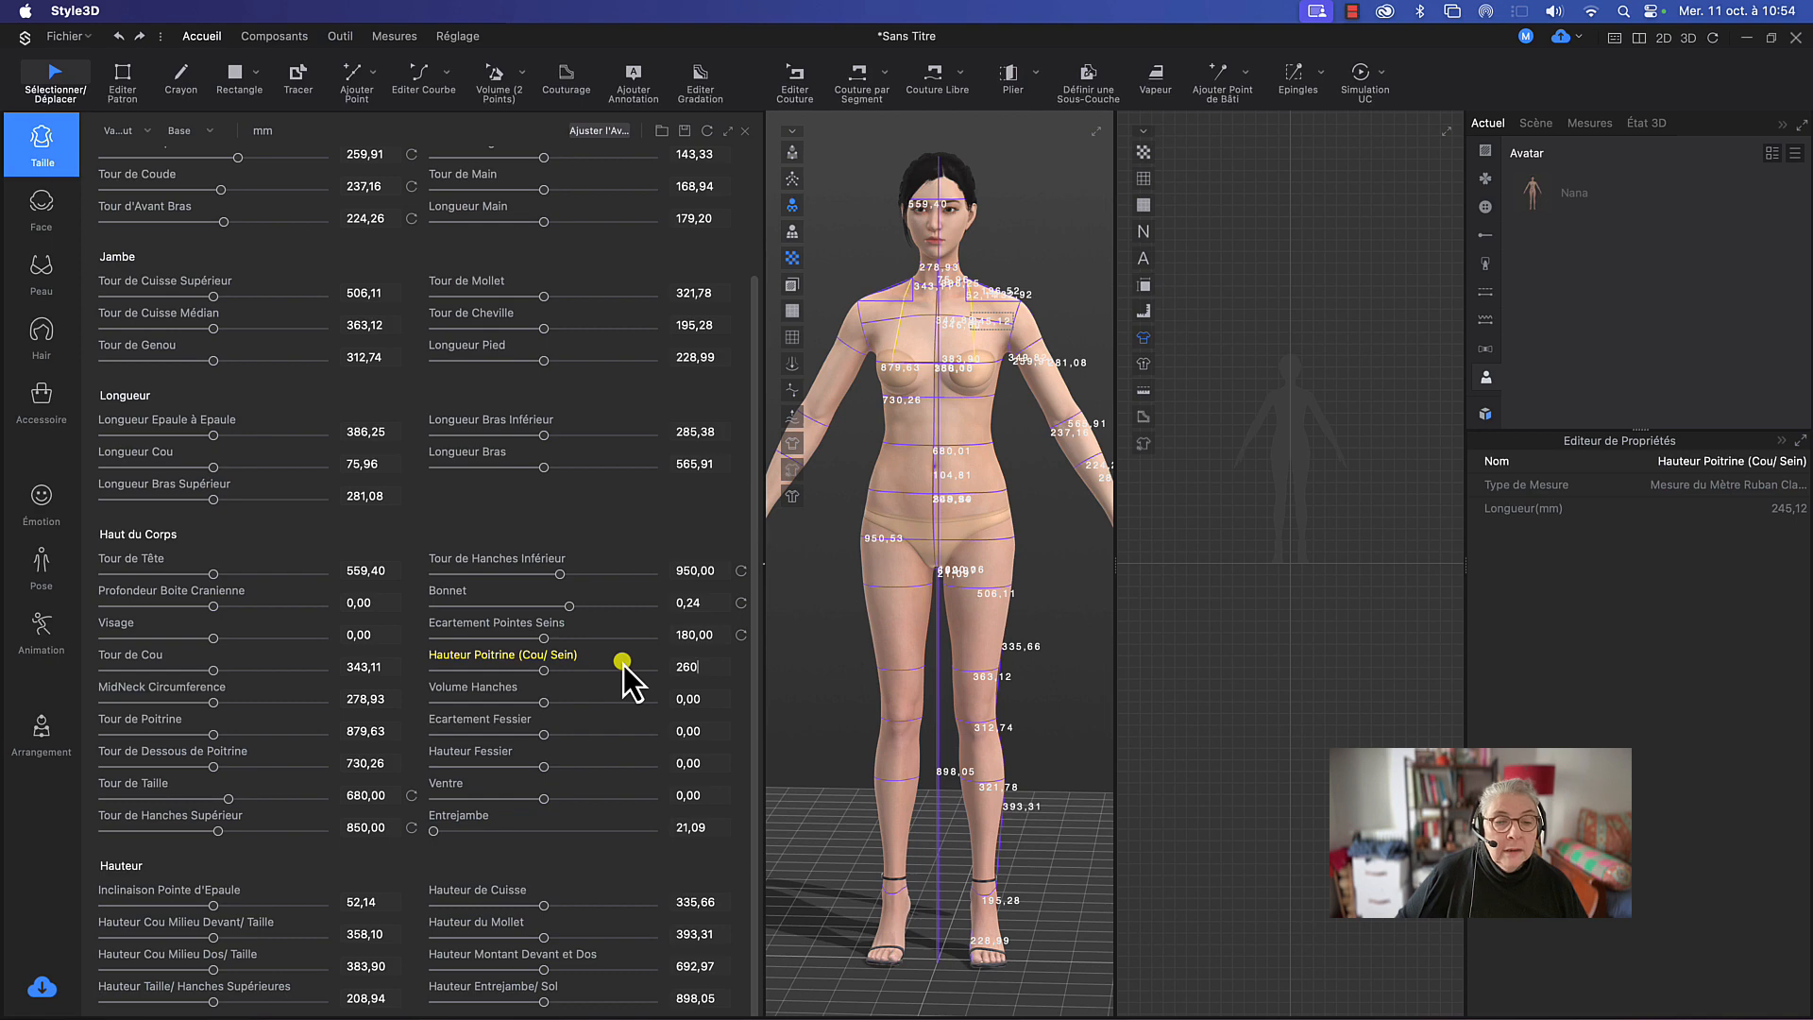
pyautogui.press('Return')
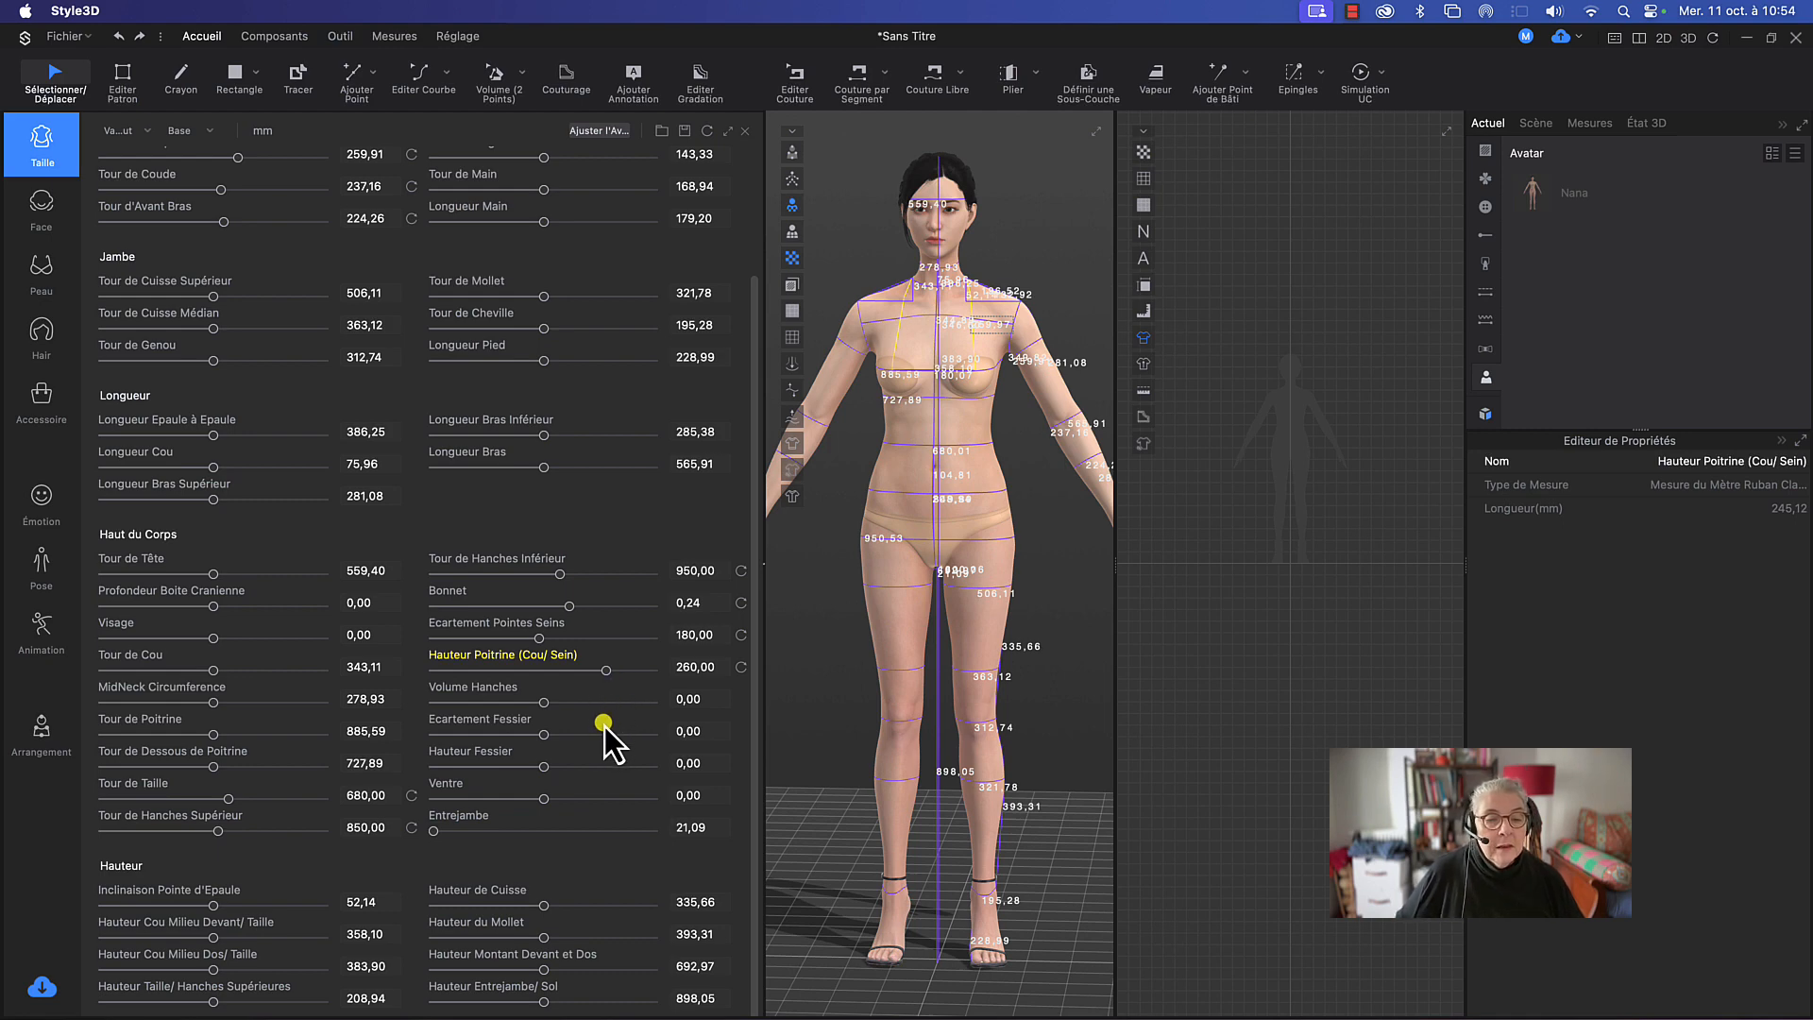
# Step: Increase the avatar's Ecartement Fessier to about 0,51 and Hauteur Fessier to about 0,30
pyautogui.moveTo(822, 666); pyautogui.dragTo(1045, 665, button='right')
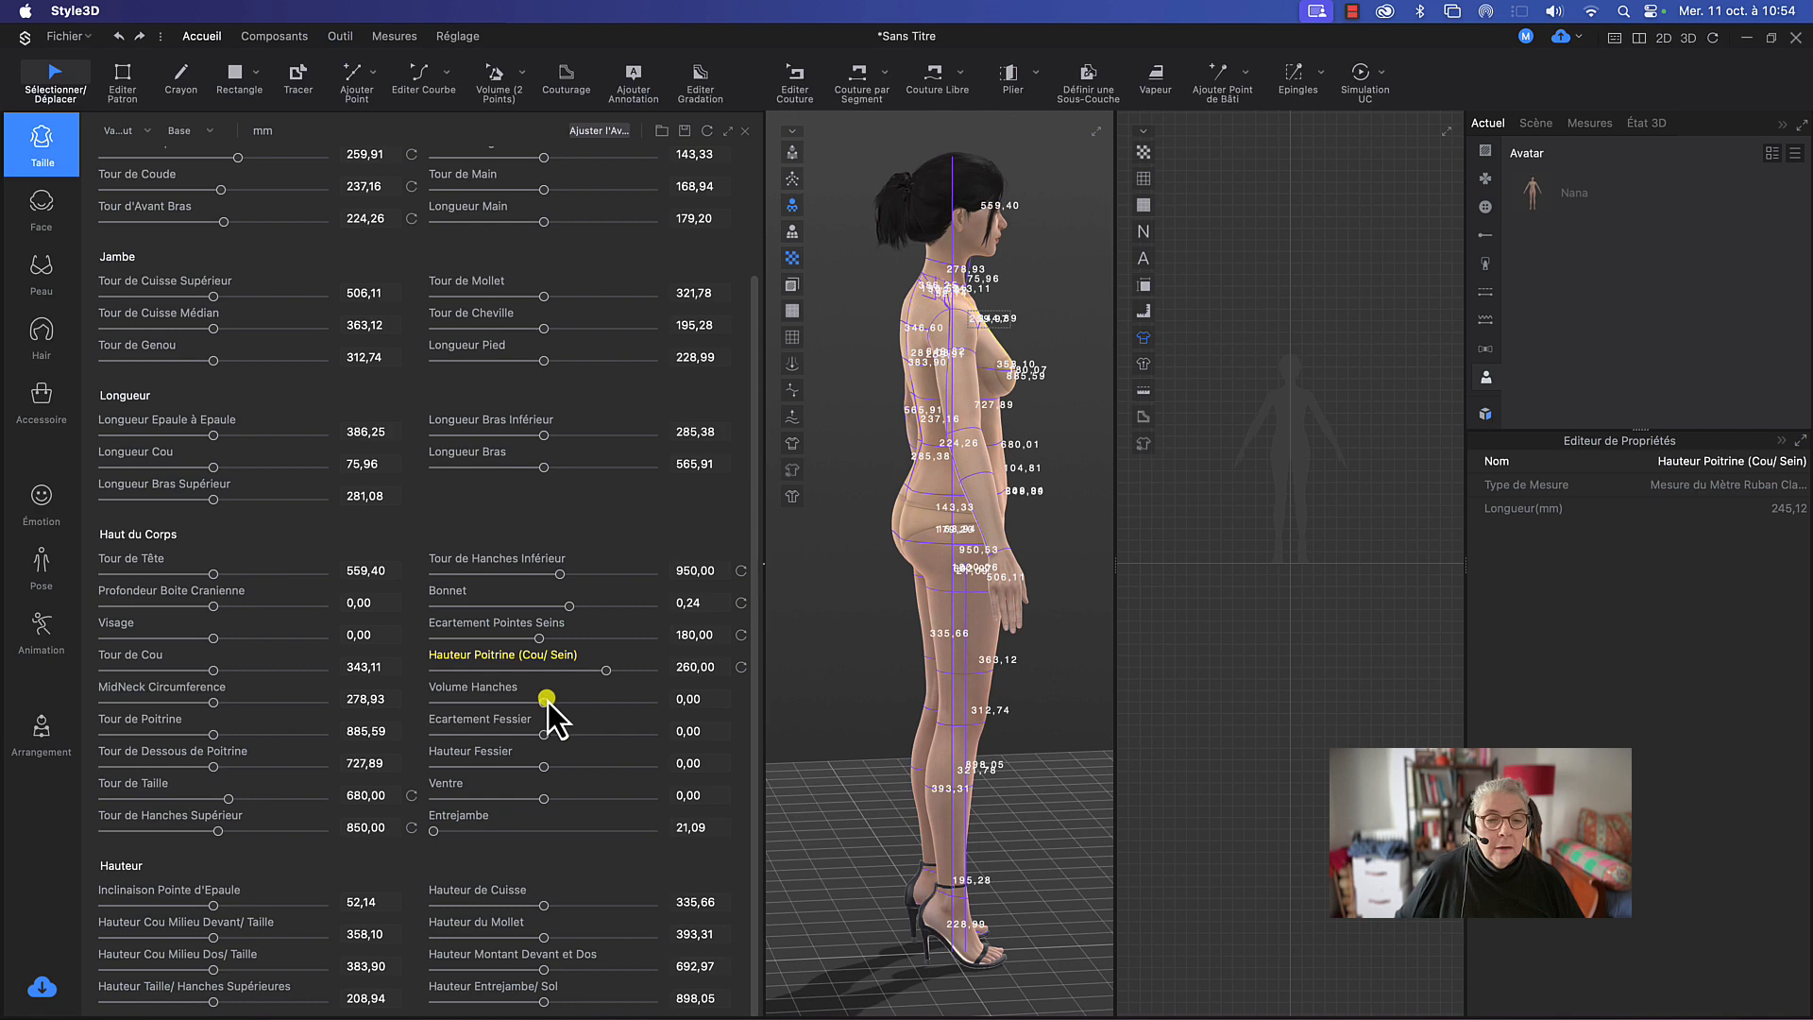
pyautogui.moveTo(890, 665); pyautogui.dragTo(1048, 665, button='right')
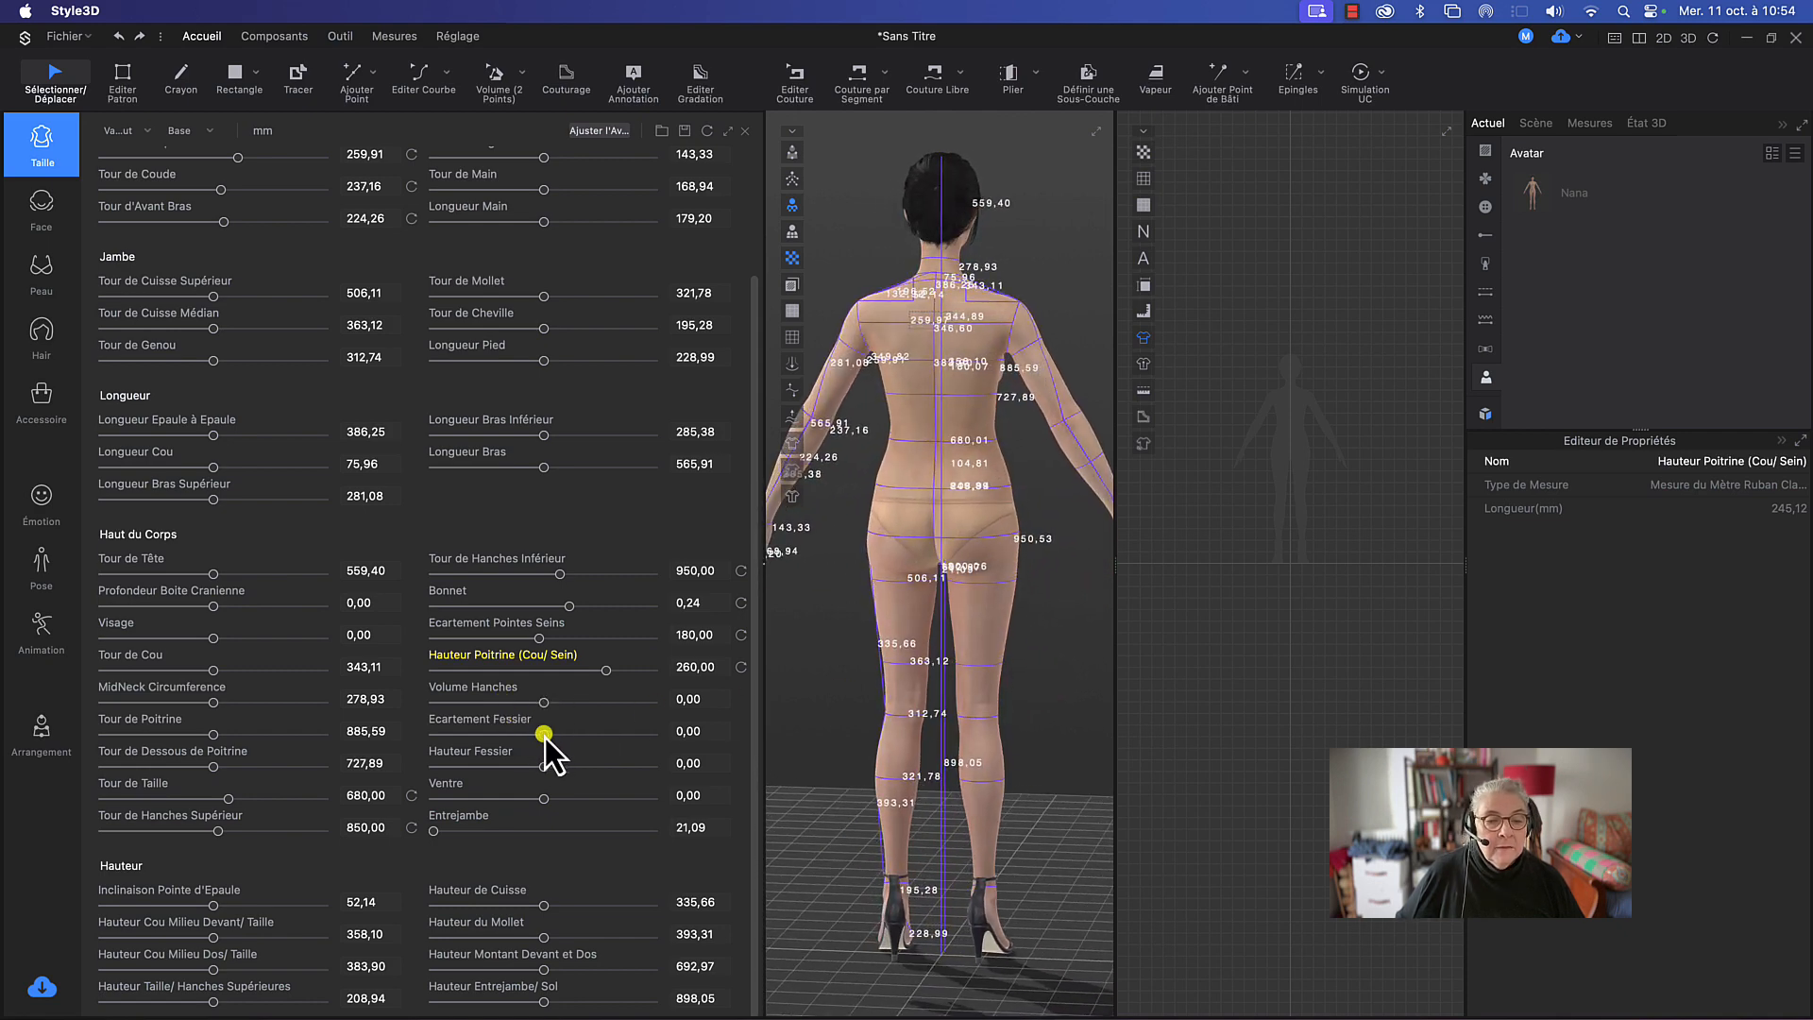
pyautogui.moveTo(546, 738); pyautogui.dragTo(580, 770)
pyautogui.moveTo(1052, 728); pyautogui.dragTo(862, 740, button='right')
# Step: Set the avatar's Ventre to about 0,01 and review the measurement list from Corps Entier down to Hauteur
pyautogui.click(666, 799)
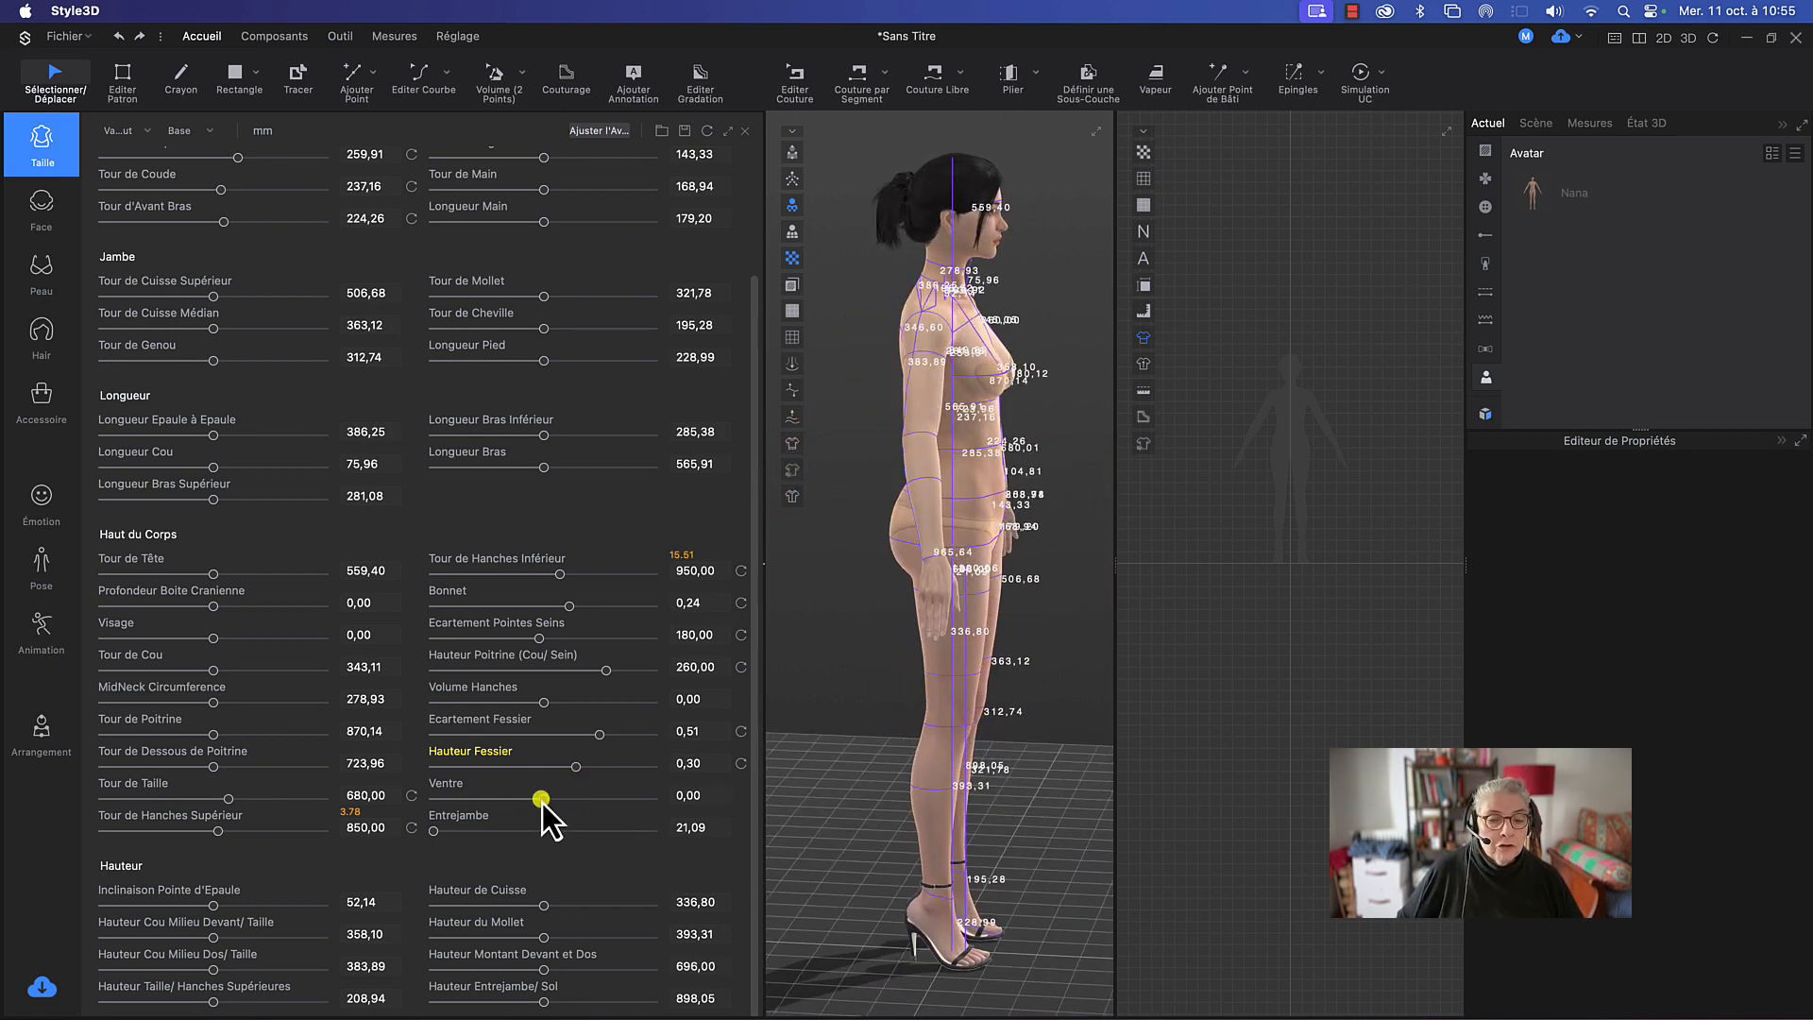
pyautogui.moveTo(544, 797)
pyautogui.mouseDown()
pyautogui.moveTo(523, 801)
pyautogui.moveTo(605, 797)
pyautogui.moveTo(544, 799)
pyautogui.mouseUp()
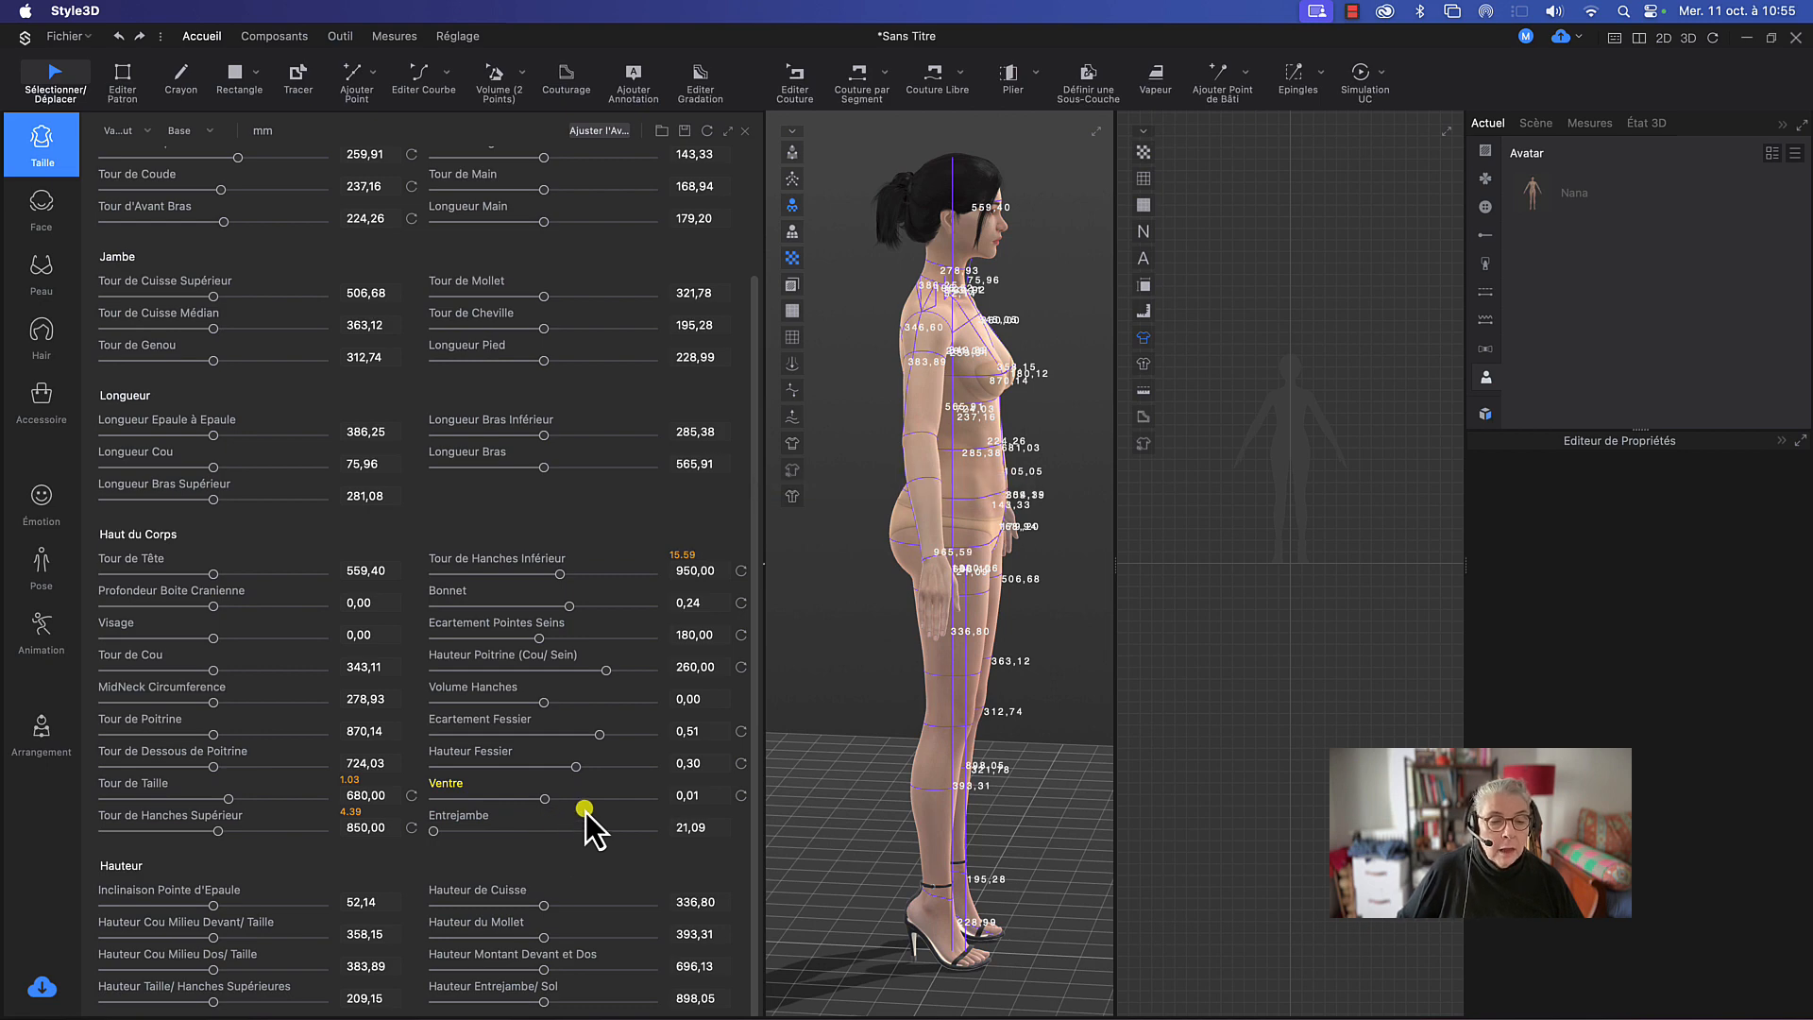
pyautogui.scroll(4, 585, 812)
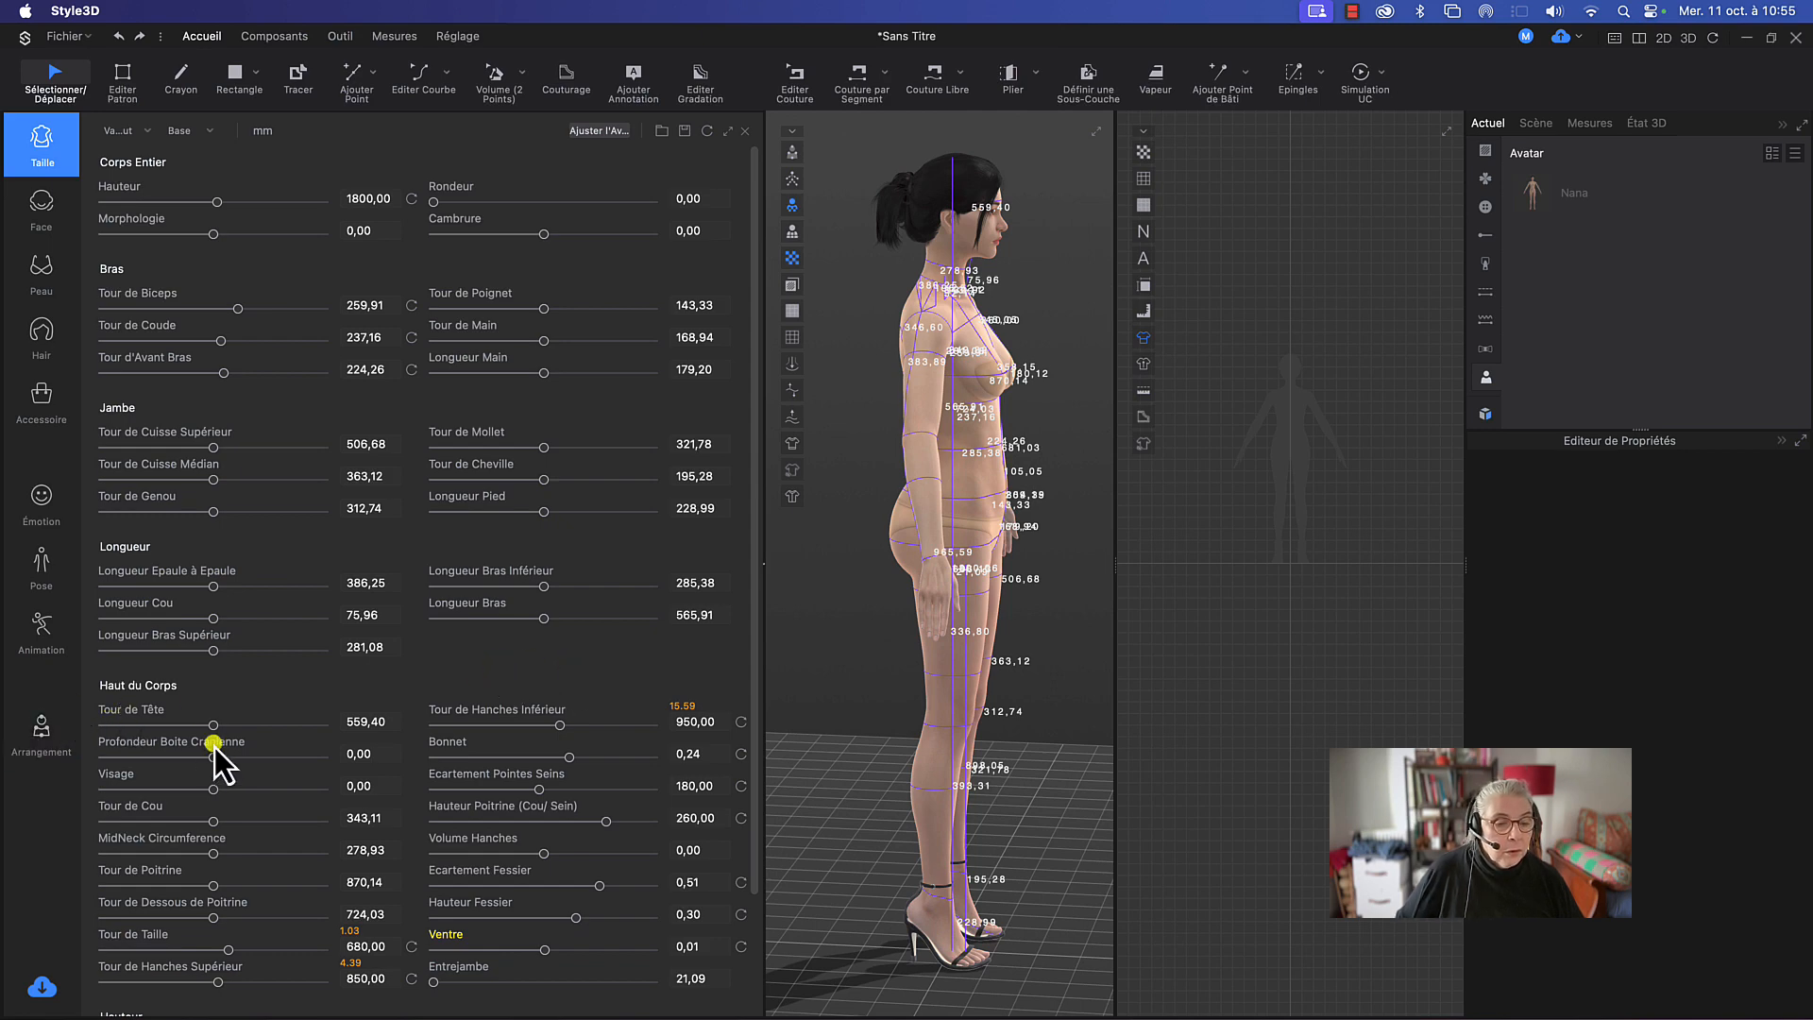
pyautogui.scroll(-1, 214, 745)
pyautogui.scroll(-1, 214, 746)
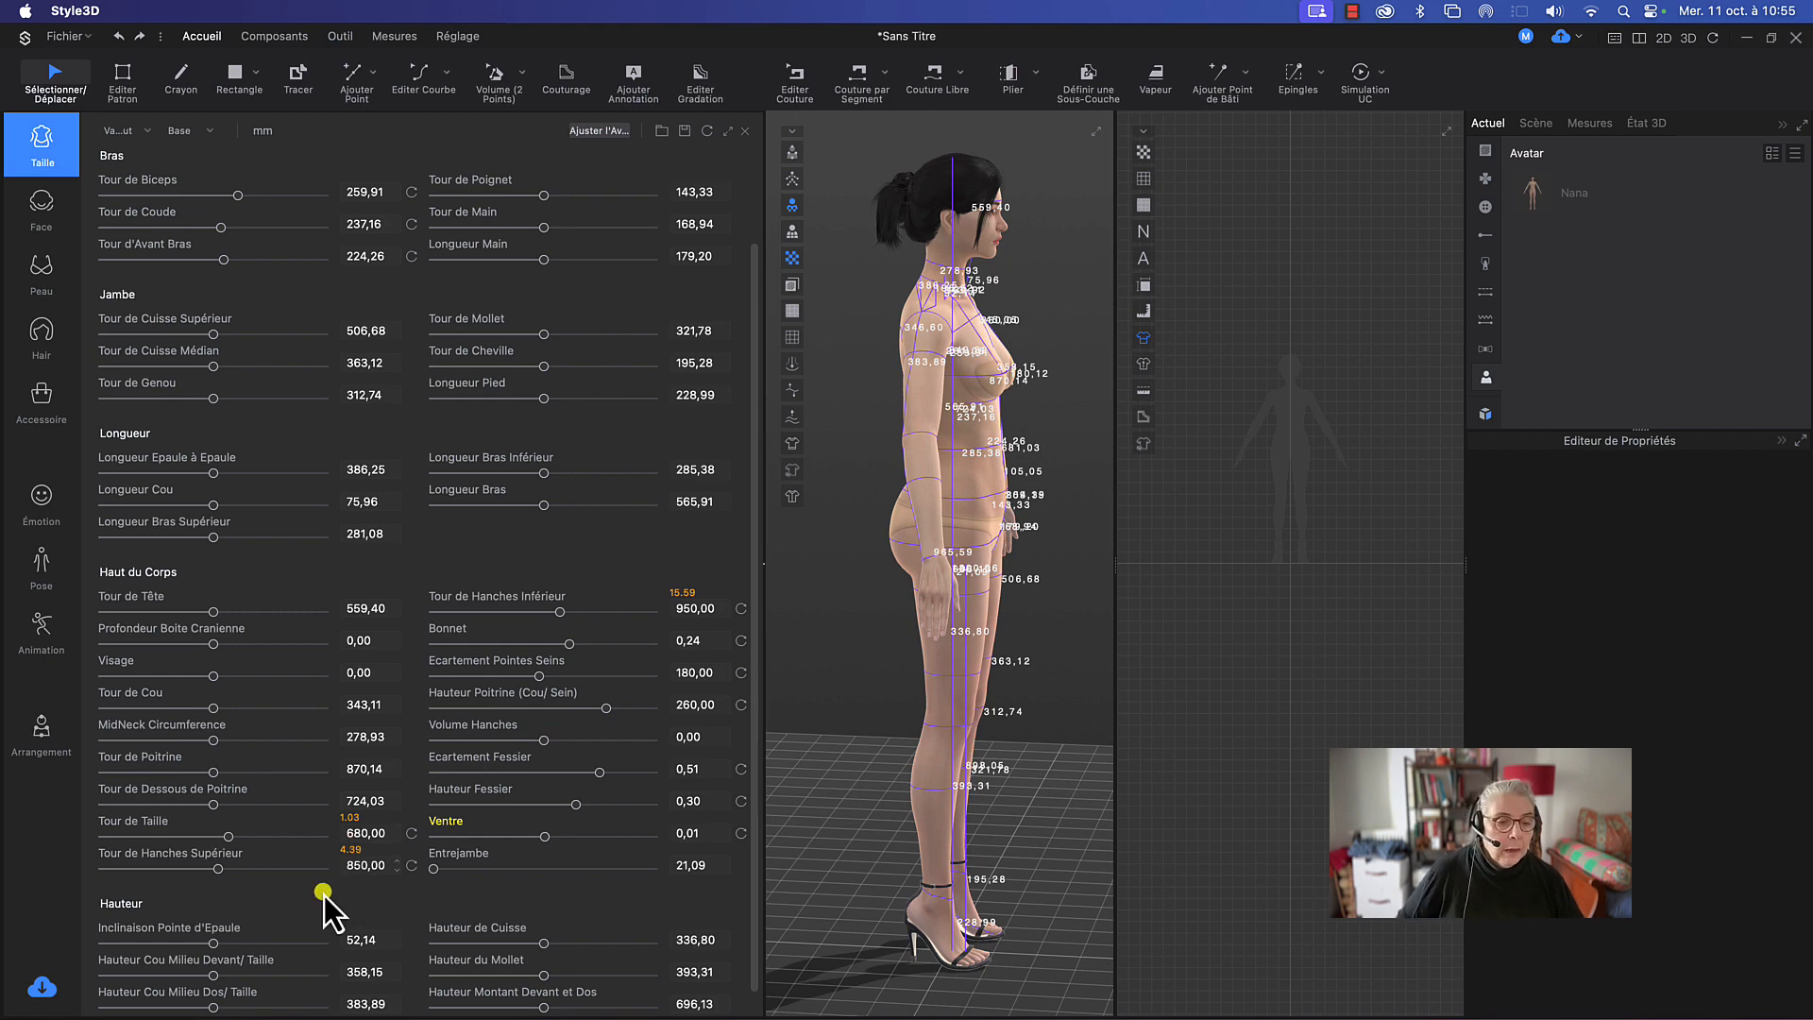
# Step: Reduce the avatar's Inclinaison Pointe d'Epaule to about 50,45 mm
pyautogui.scroll(-1, 283, 923)
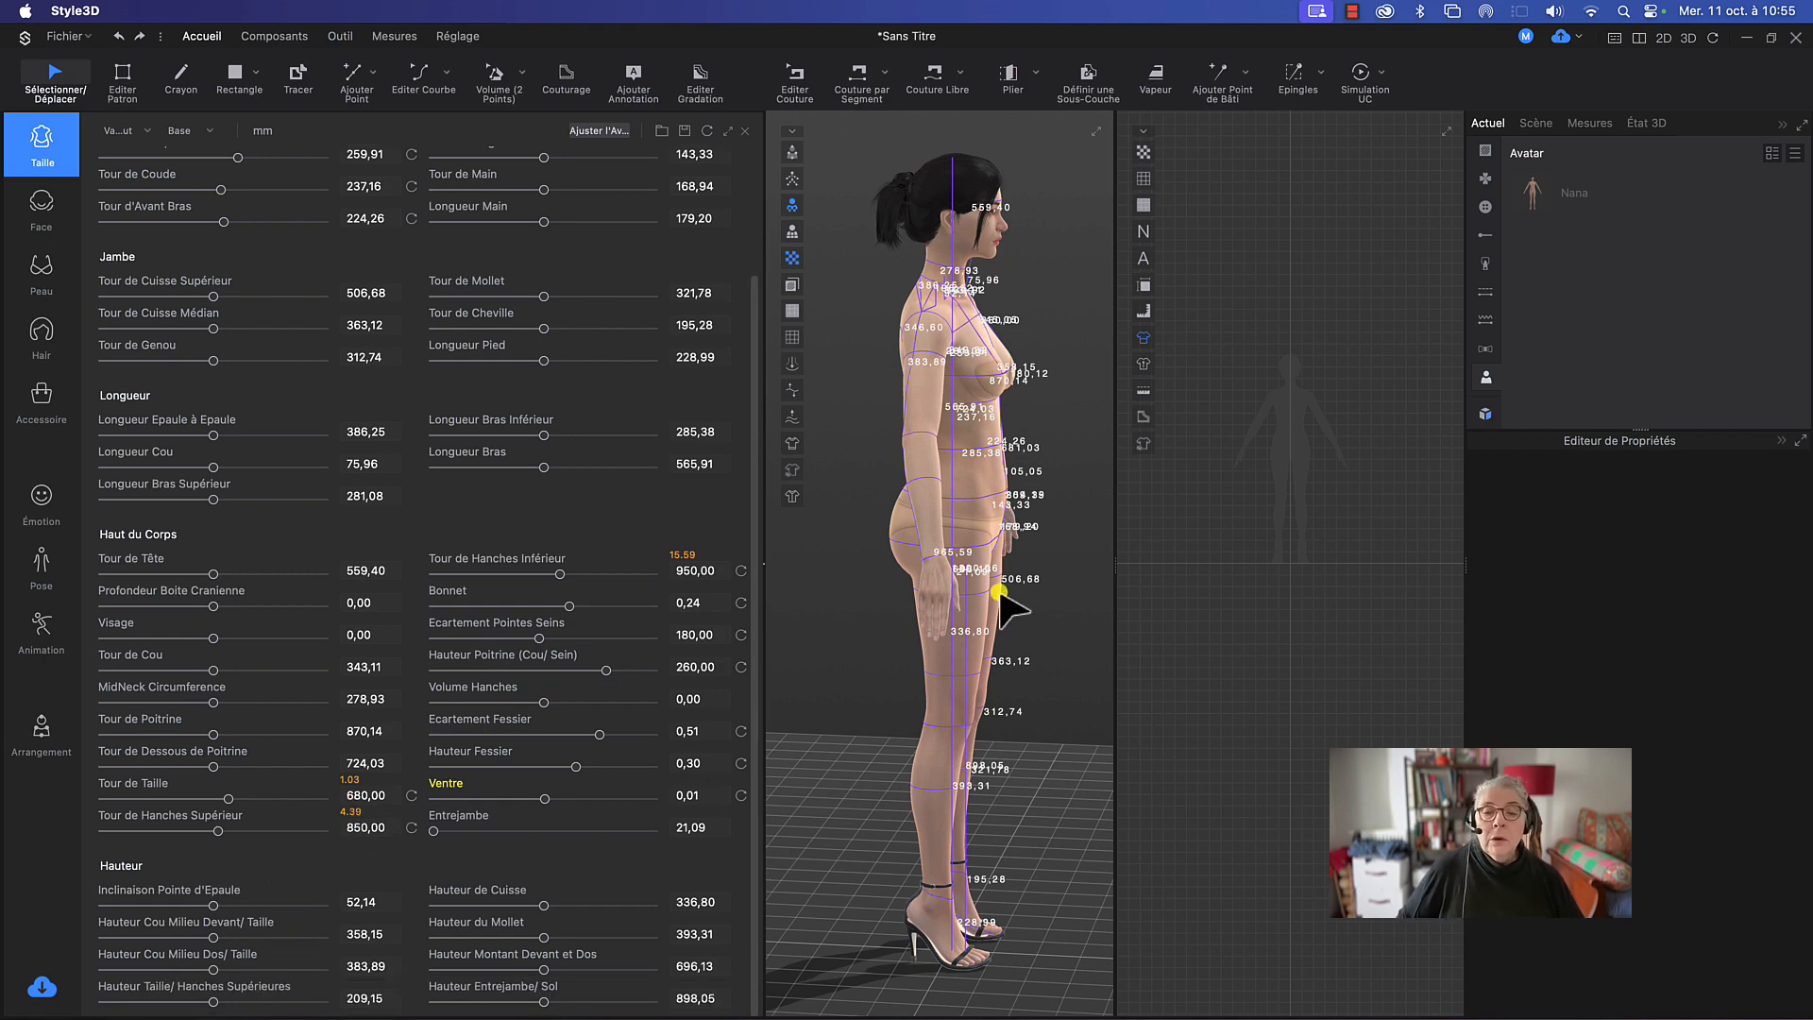
pyautogui.moveTo(1018, 631); pyautogui.dragTo(890, 631, button='right')
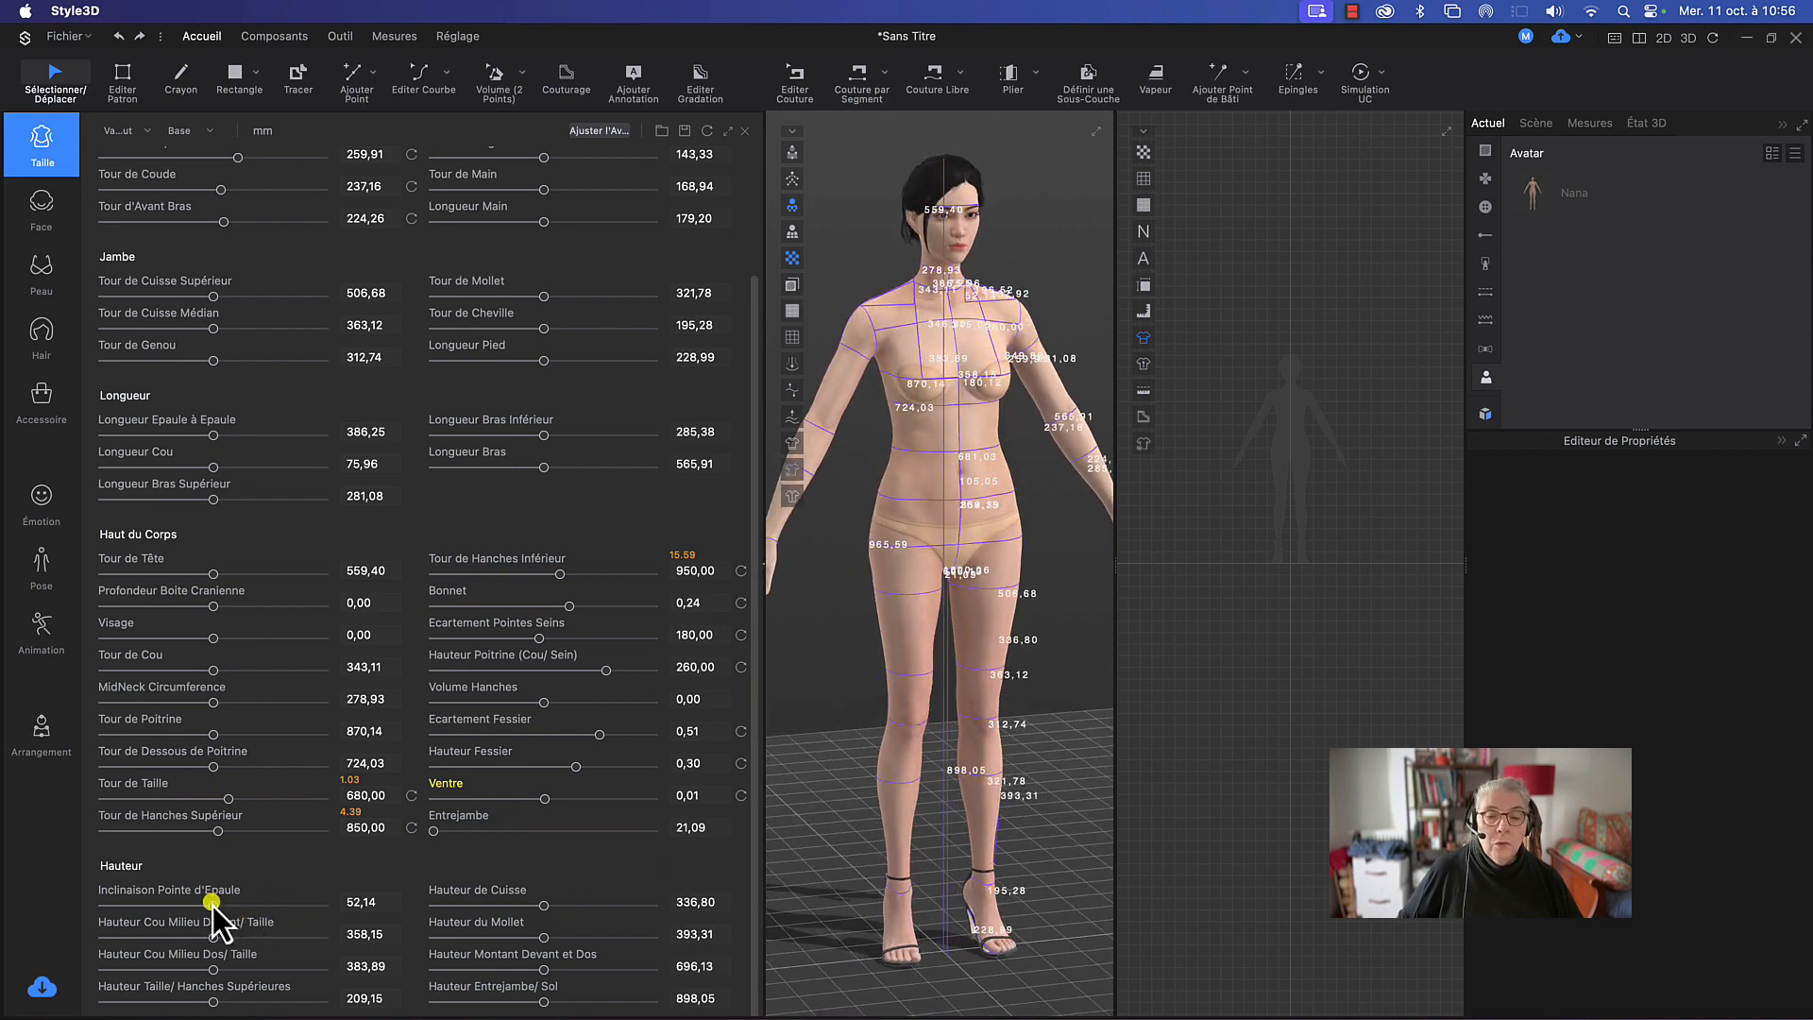
pyautogui.moveTo(212, 903)
pyautogui.mouseDown()
pyautogui.moveTo(242, 907)
pyautogui.moveTo(196, 909)
pyautogui.mouseUp()
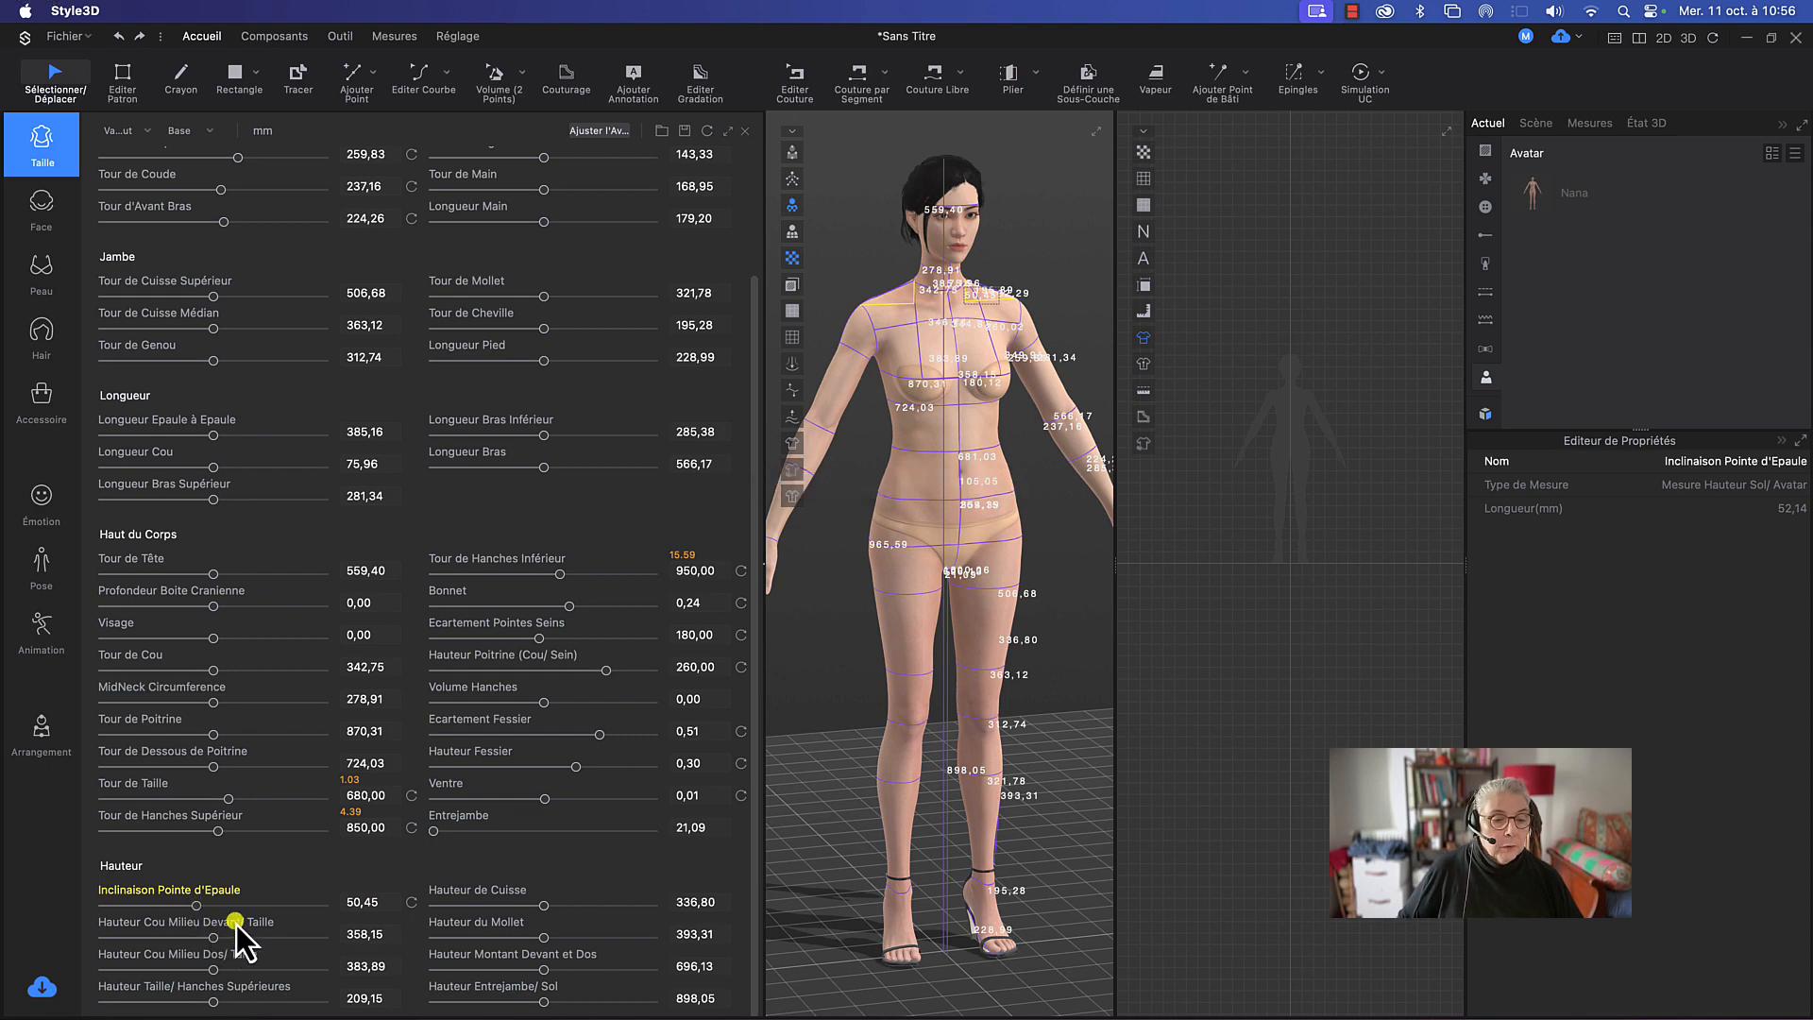
# Step: Increase the avatar's Hauteur Cou Milieu Devant/ Taille to about 370 mm
pyautogui.moveTo(213, 939)
pyautogui.mouseDown()
pyautogui.moveTo(238, 939)
pyautogui.moveTo(222, 937)
pyautogui.mouseUp()
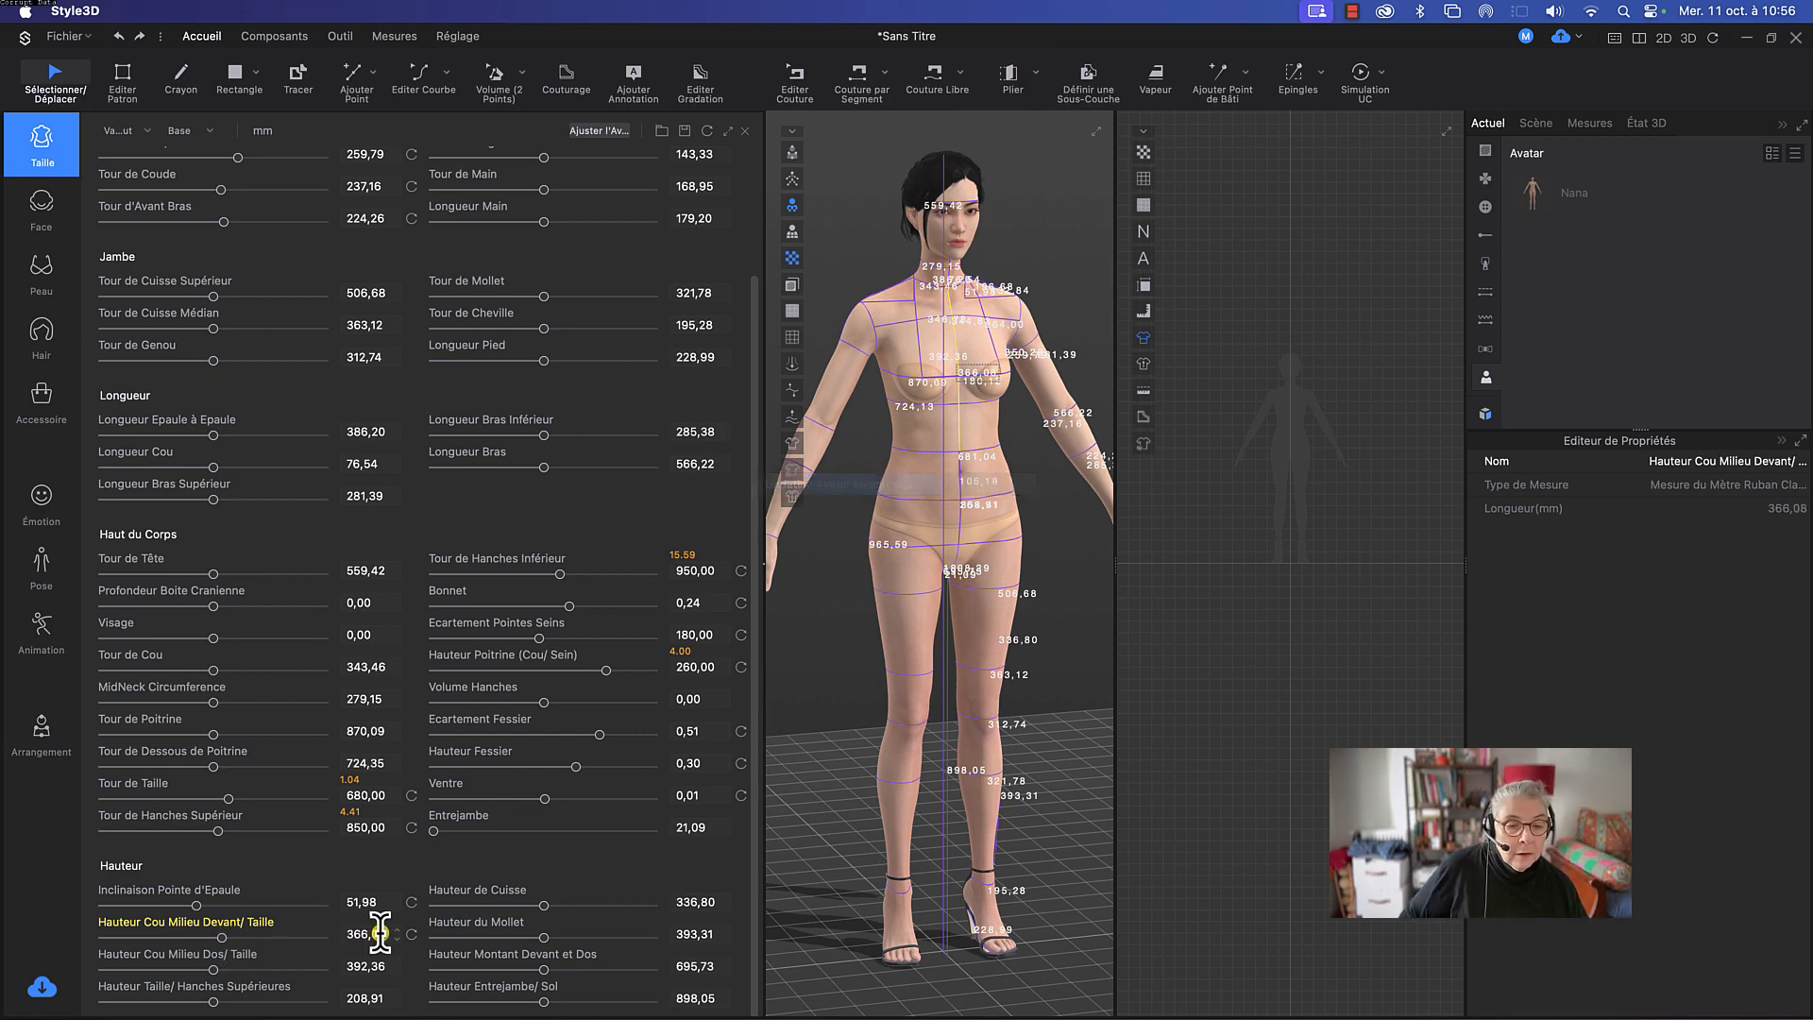
pyautogui.moveTo(223, 937); pyautogui.dragTo(226, 939)
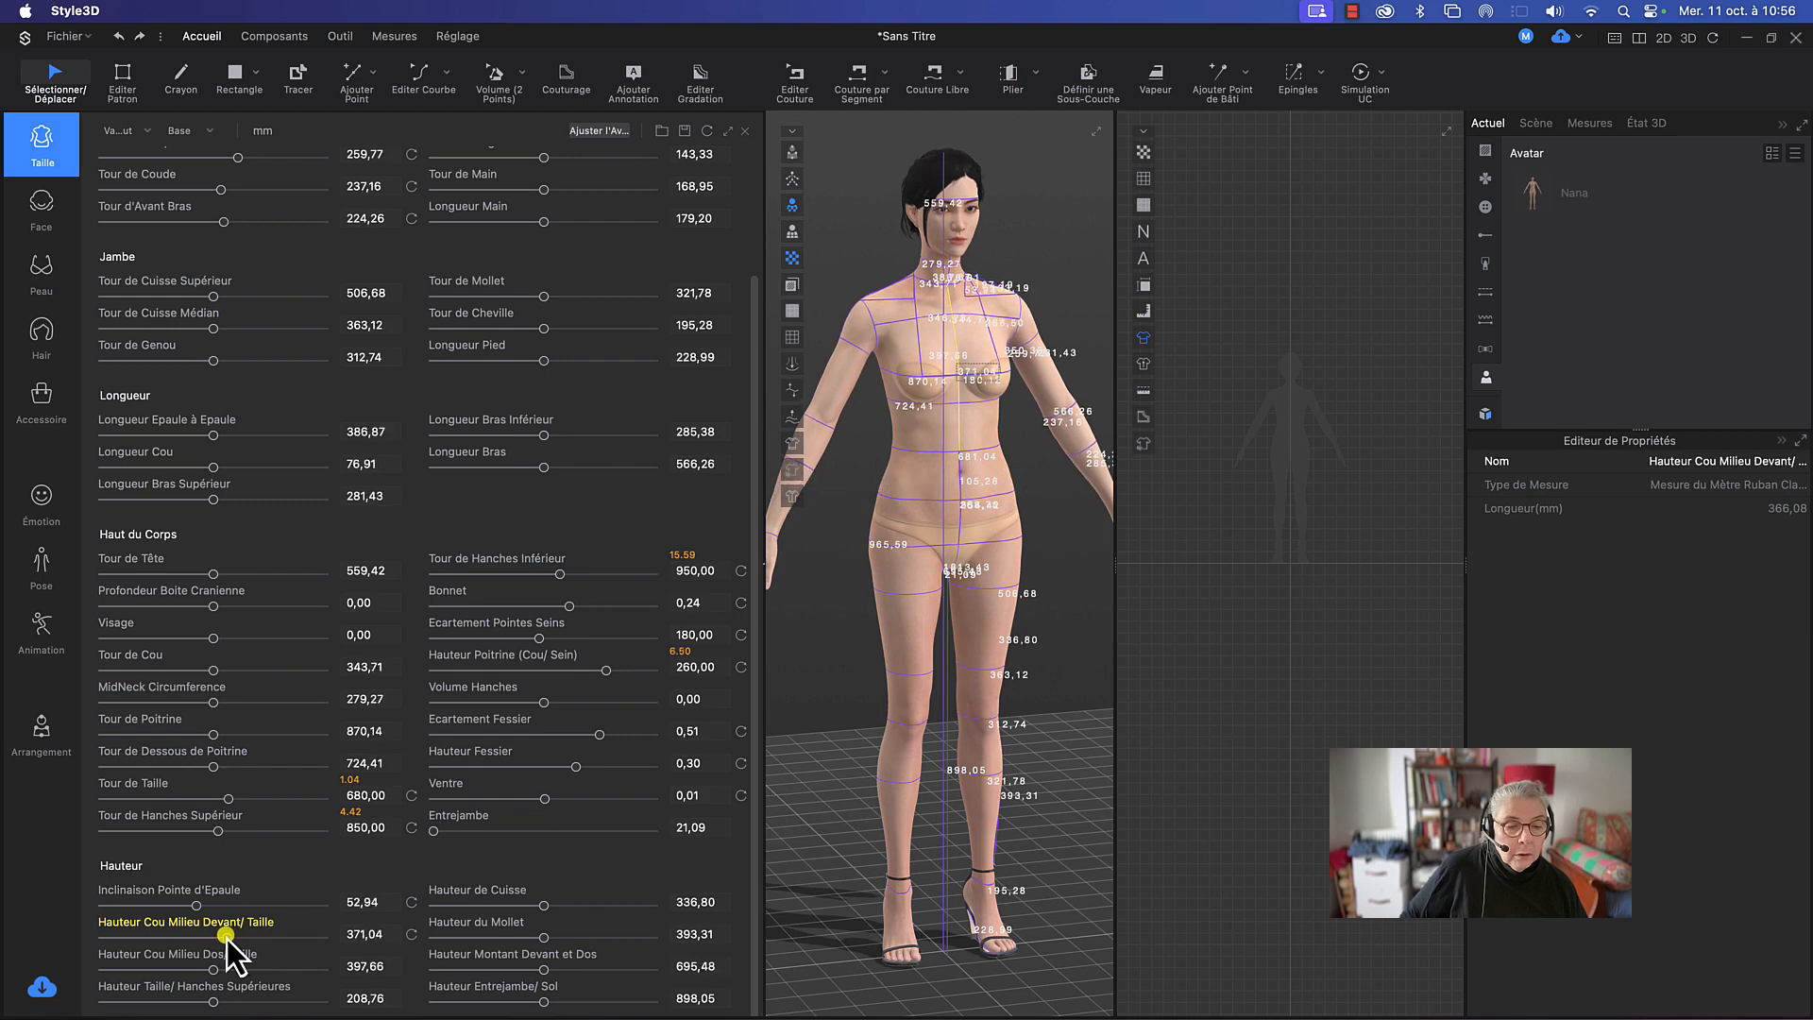
pyautogui.doubleClick(382, 935)
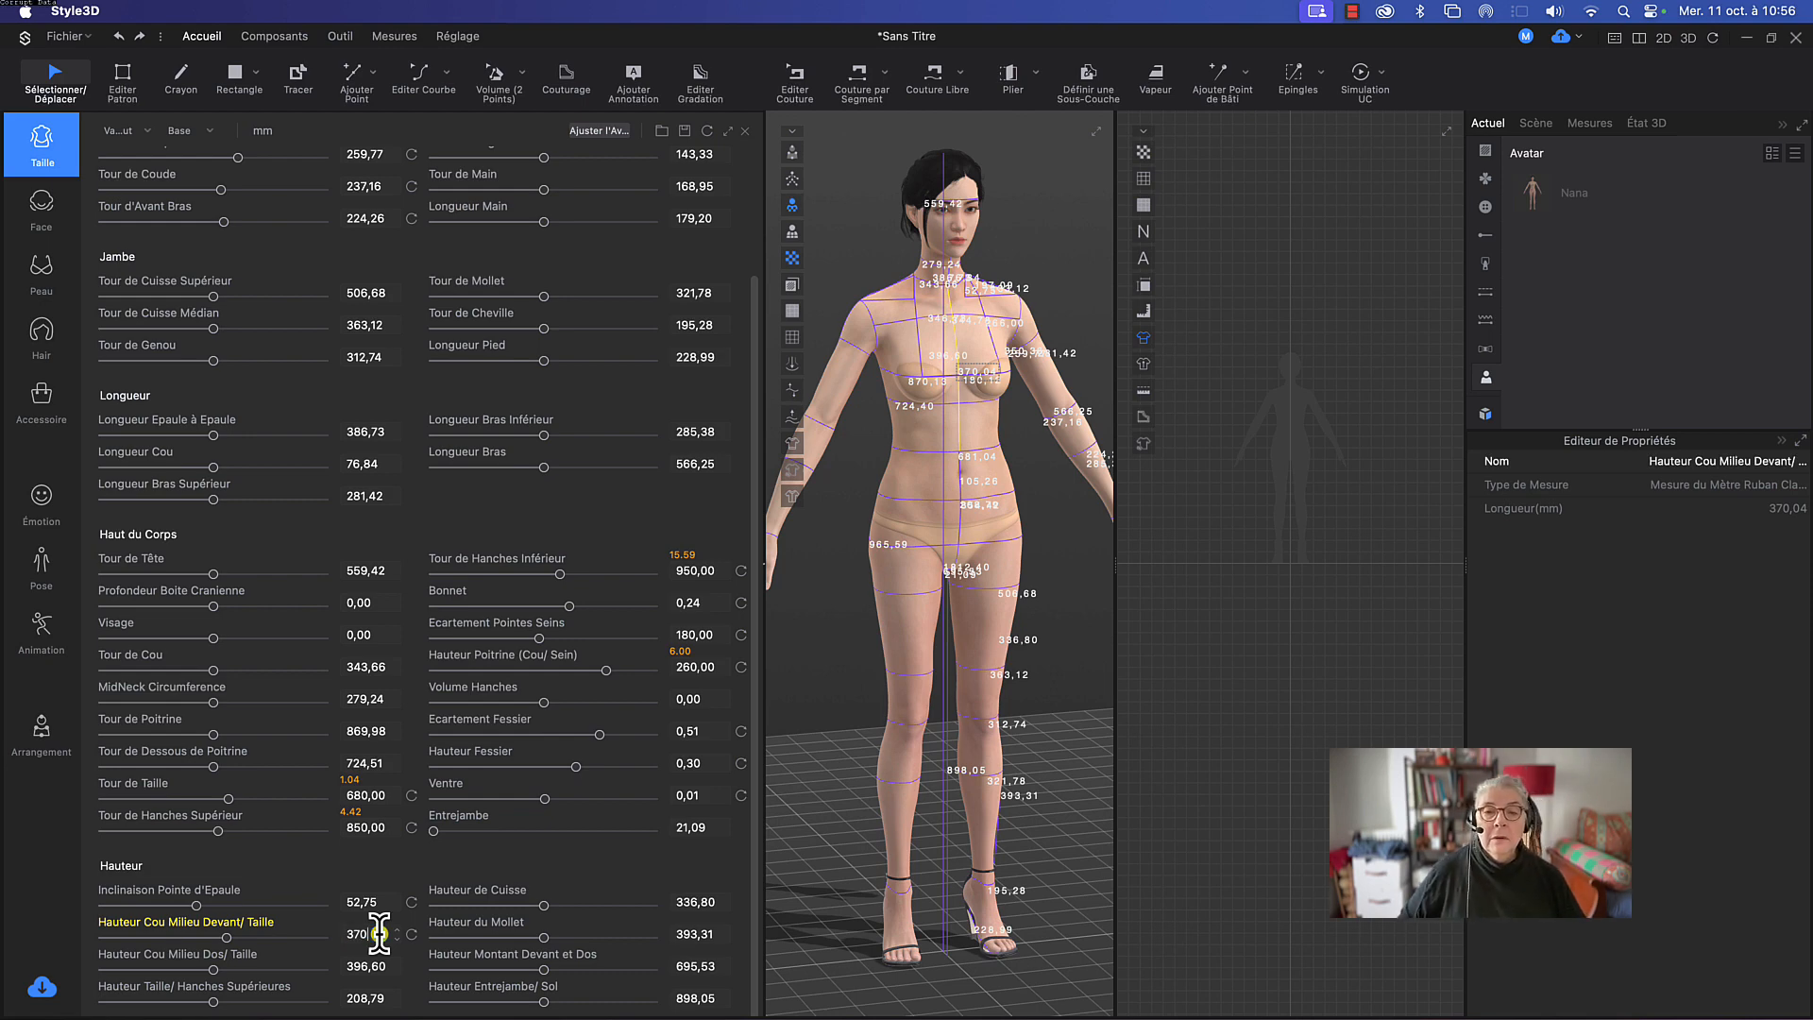
# Step: Set Hauteur Cou Milieu Devant/ Taille to 370 mm and Hauteur Cou Milieu Dos/ Taille to 410 mm
pyautogui.press('Return')
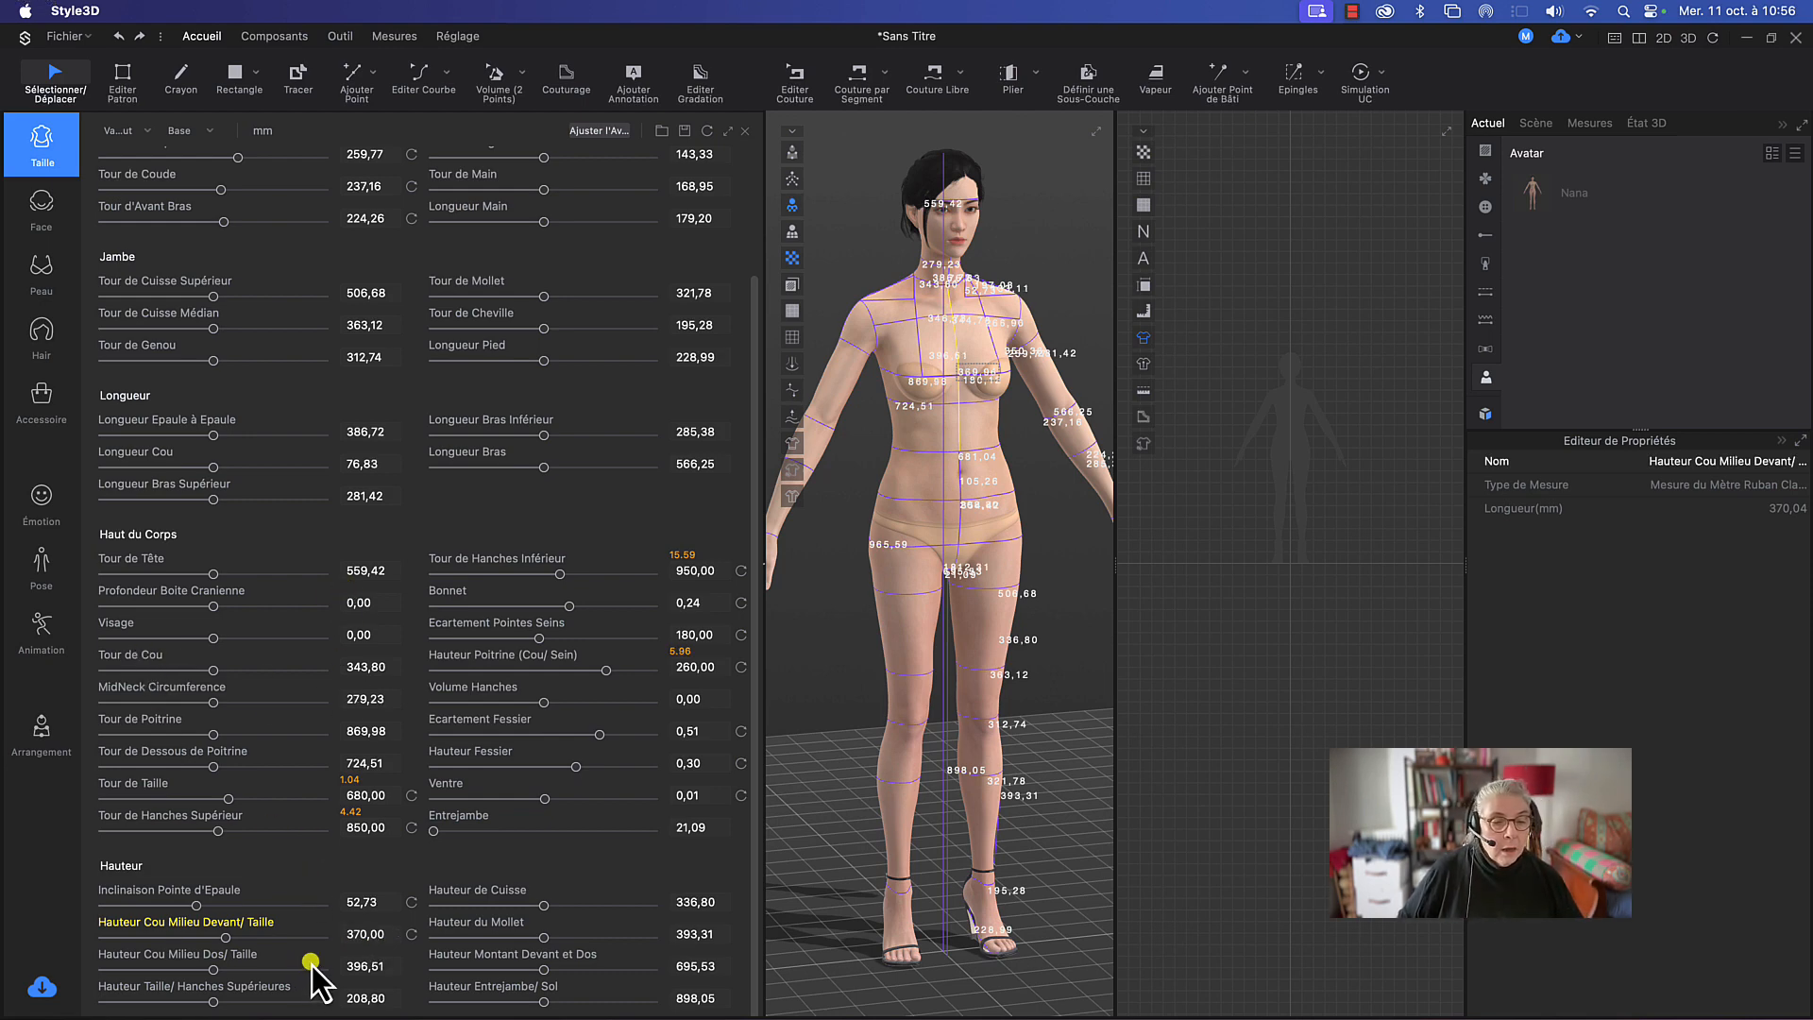
pyautogui.doubleClick(365, 966)
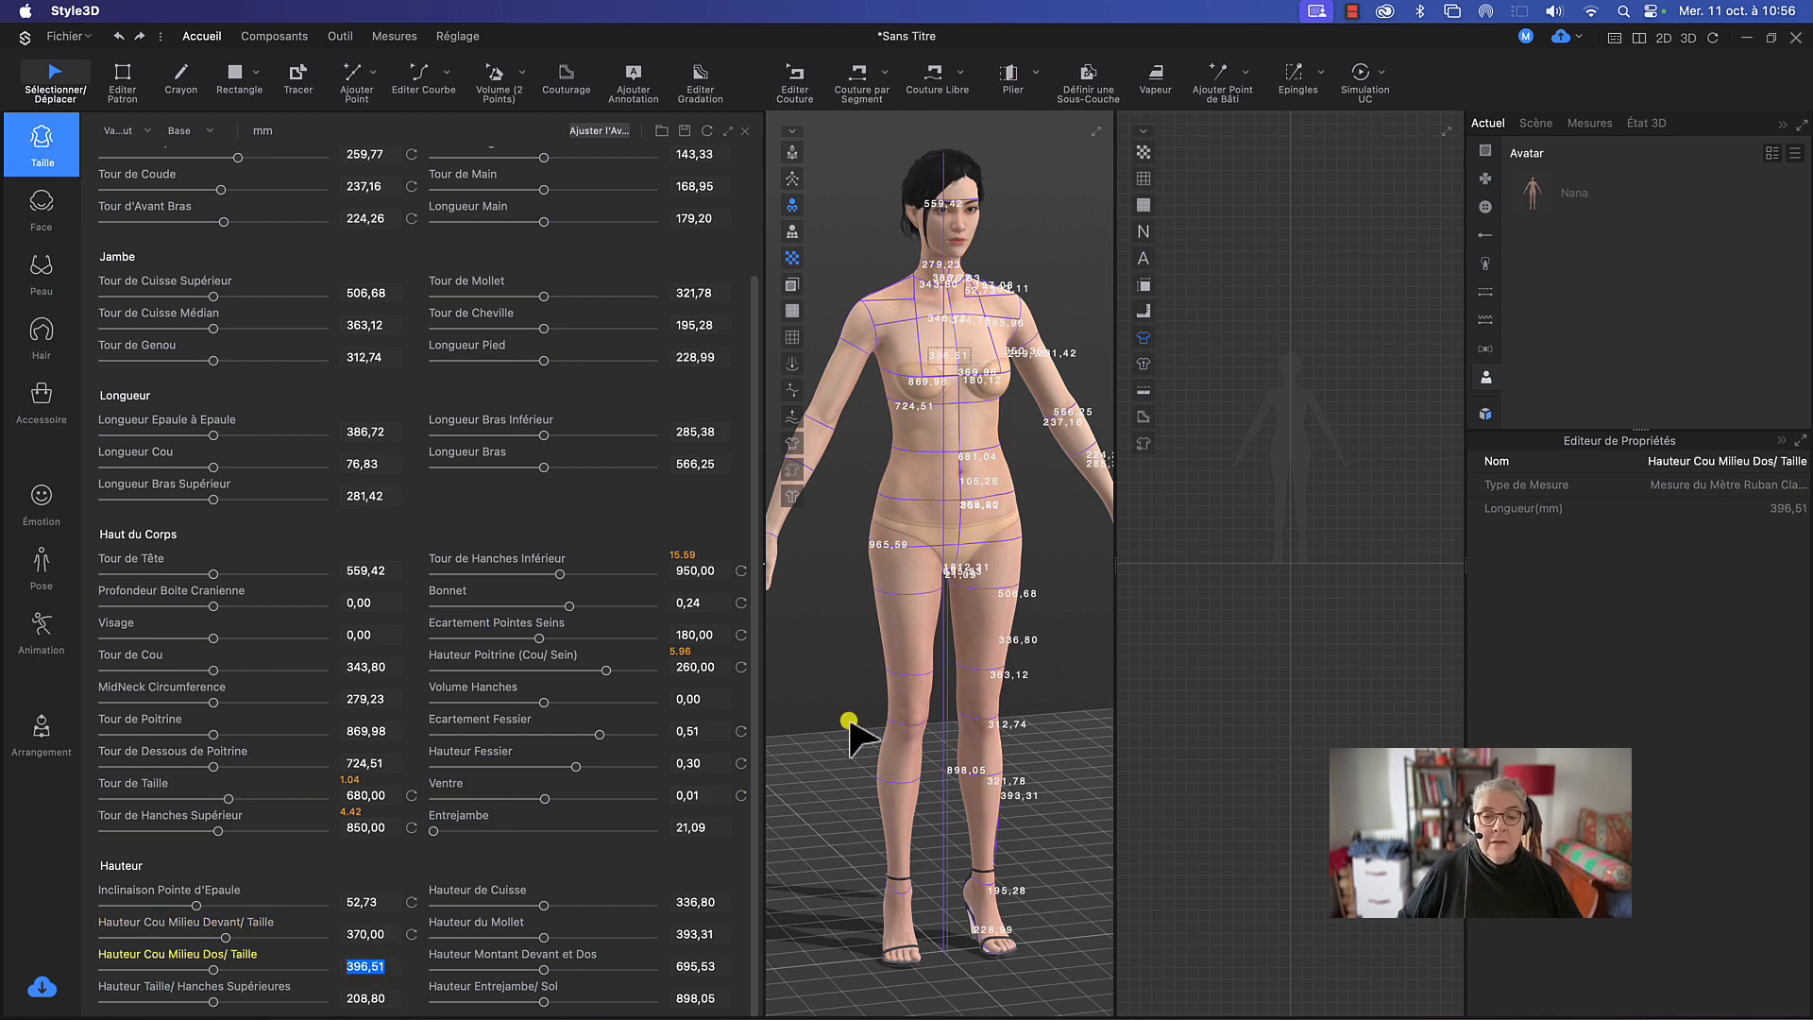
pyautogui.moveTo(862, 720); pyautogui.dragTo(1188, 722, button='right')
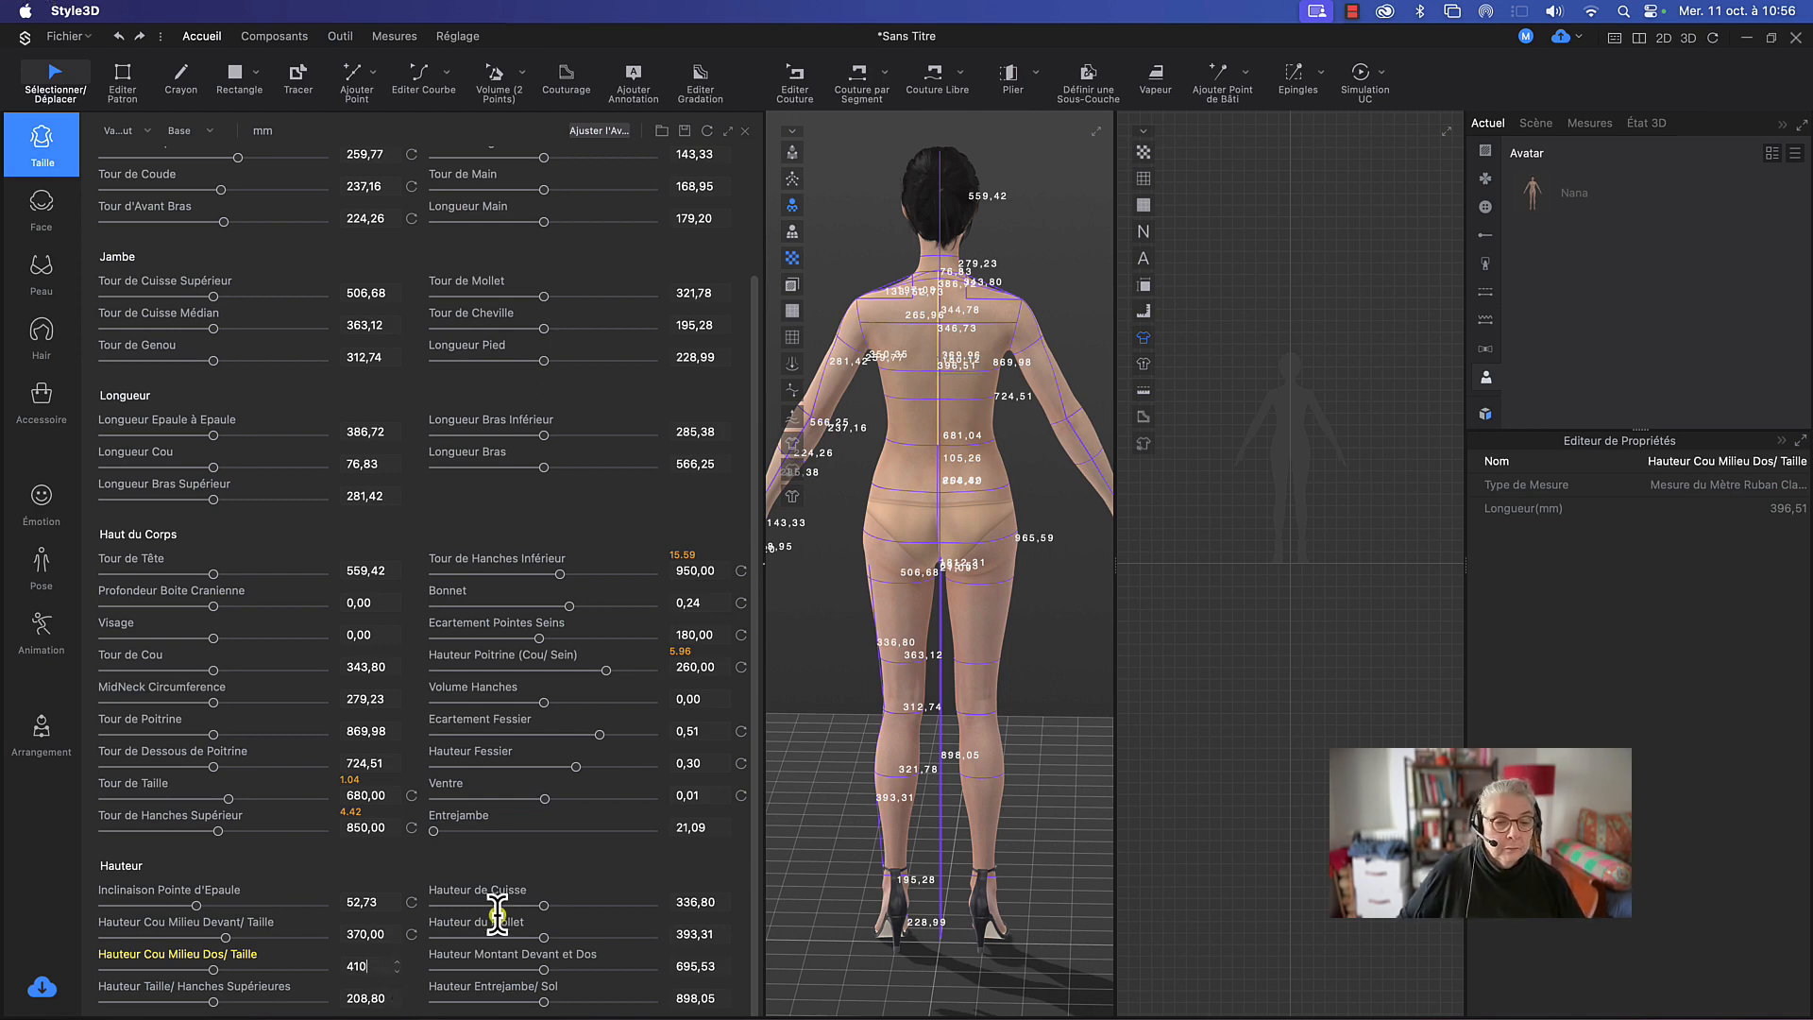
pyautogui.press('Return')
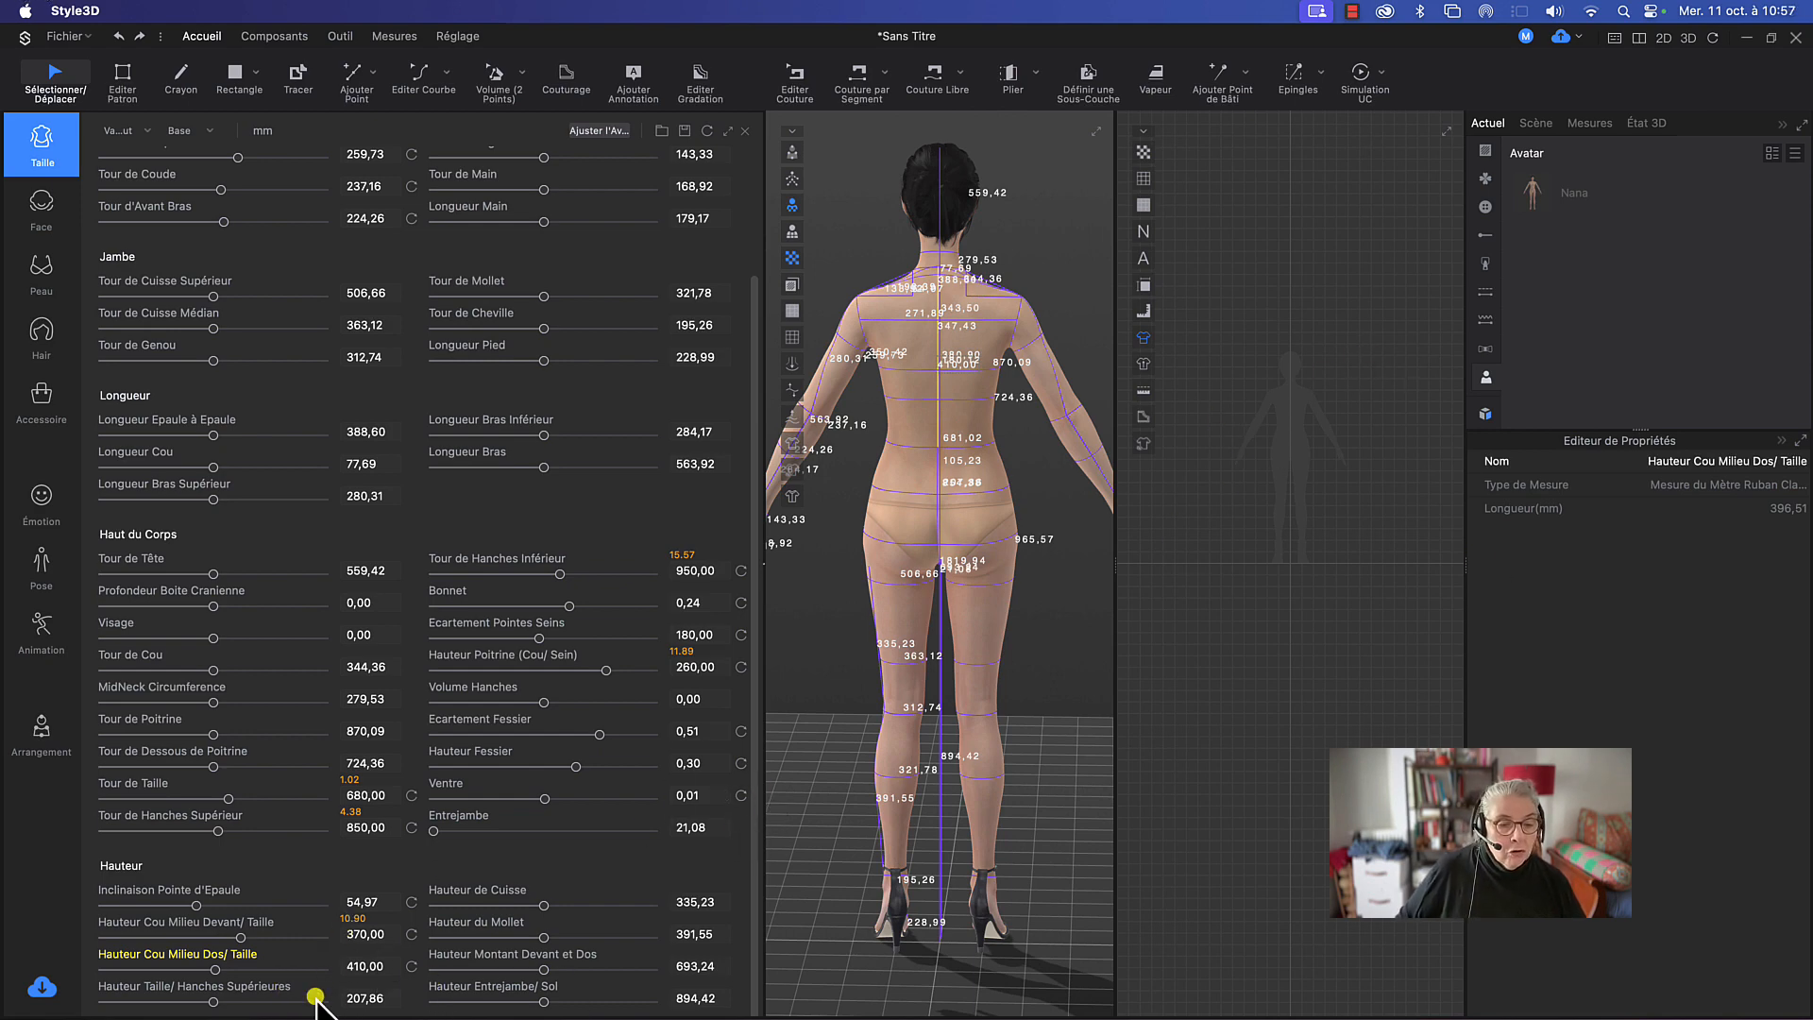
# Step: Set the avatar's Hauteur Taille/ Hanches Supérieures to 220 mm and check the figure from the front
pyautogui.doubleClick(383, 998)
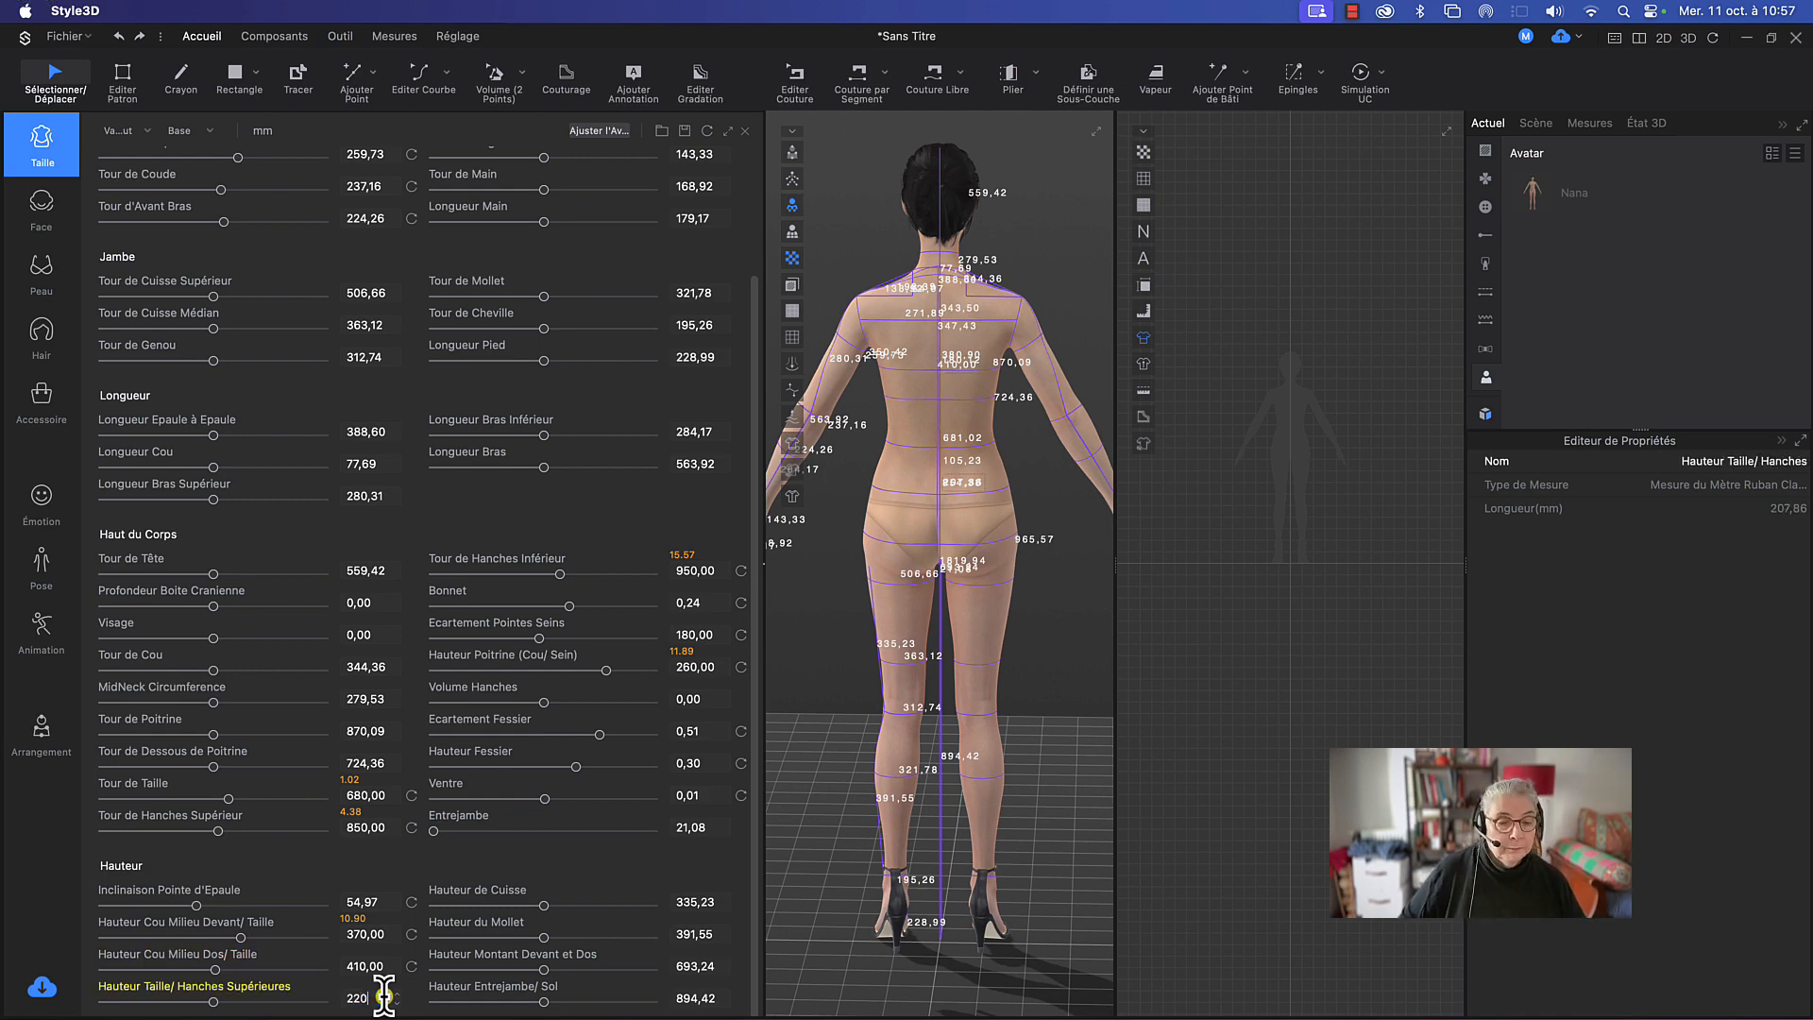
pyautogui.press('Return')
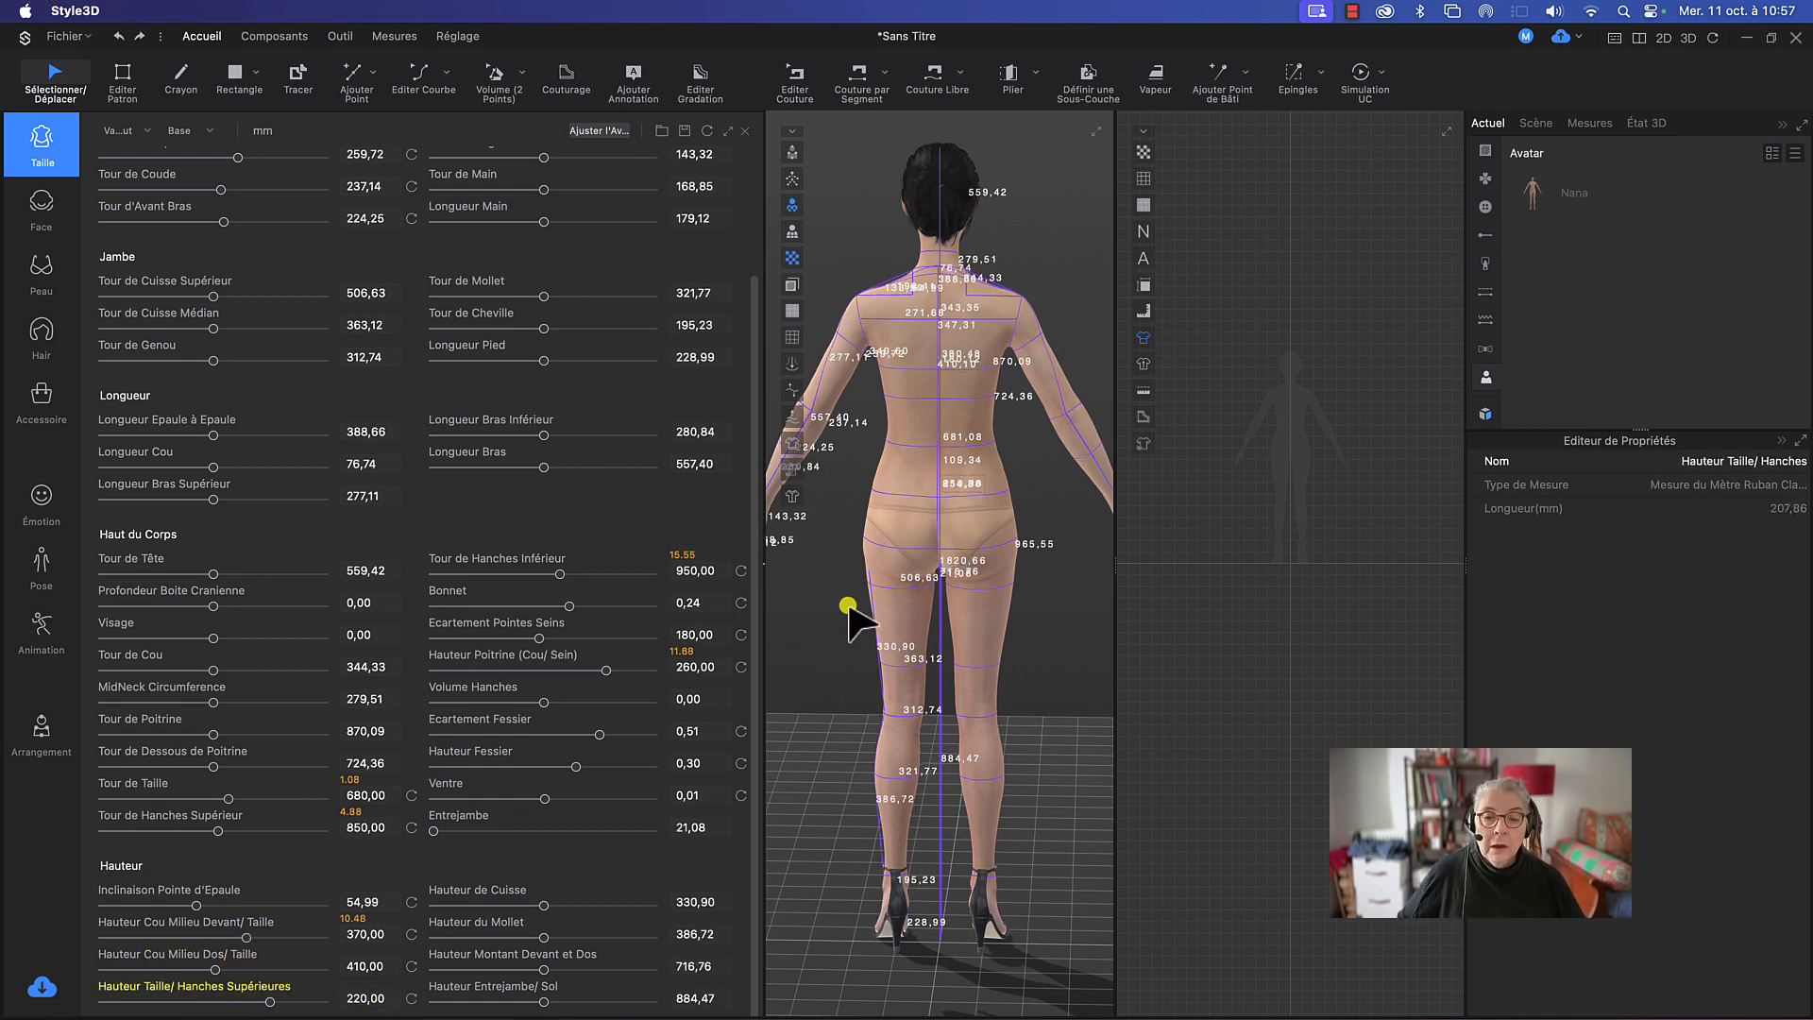
pyautogui.moveTo(885, 615); pyautogui.dragTo(1237, 608, button='right')
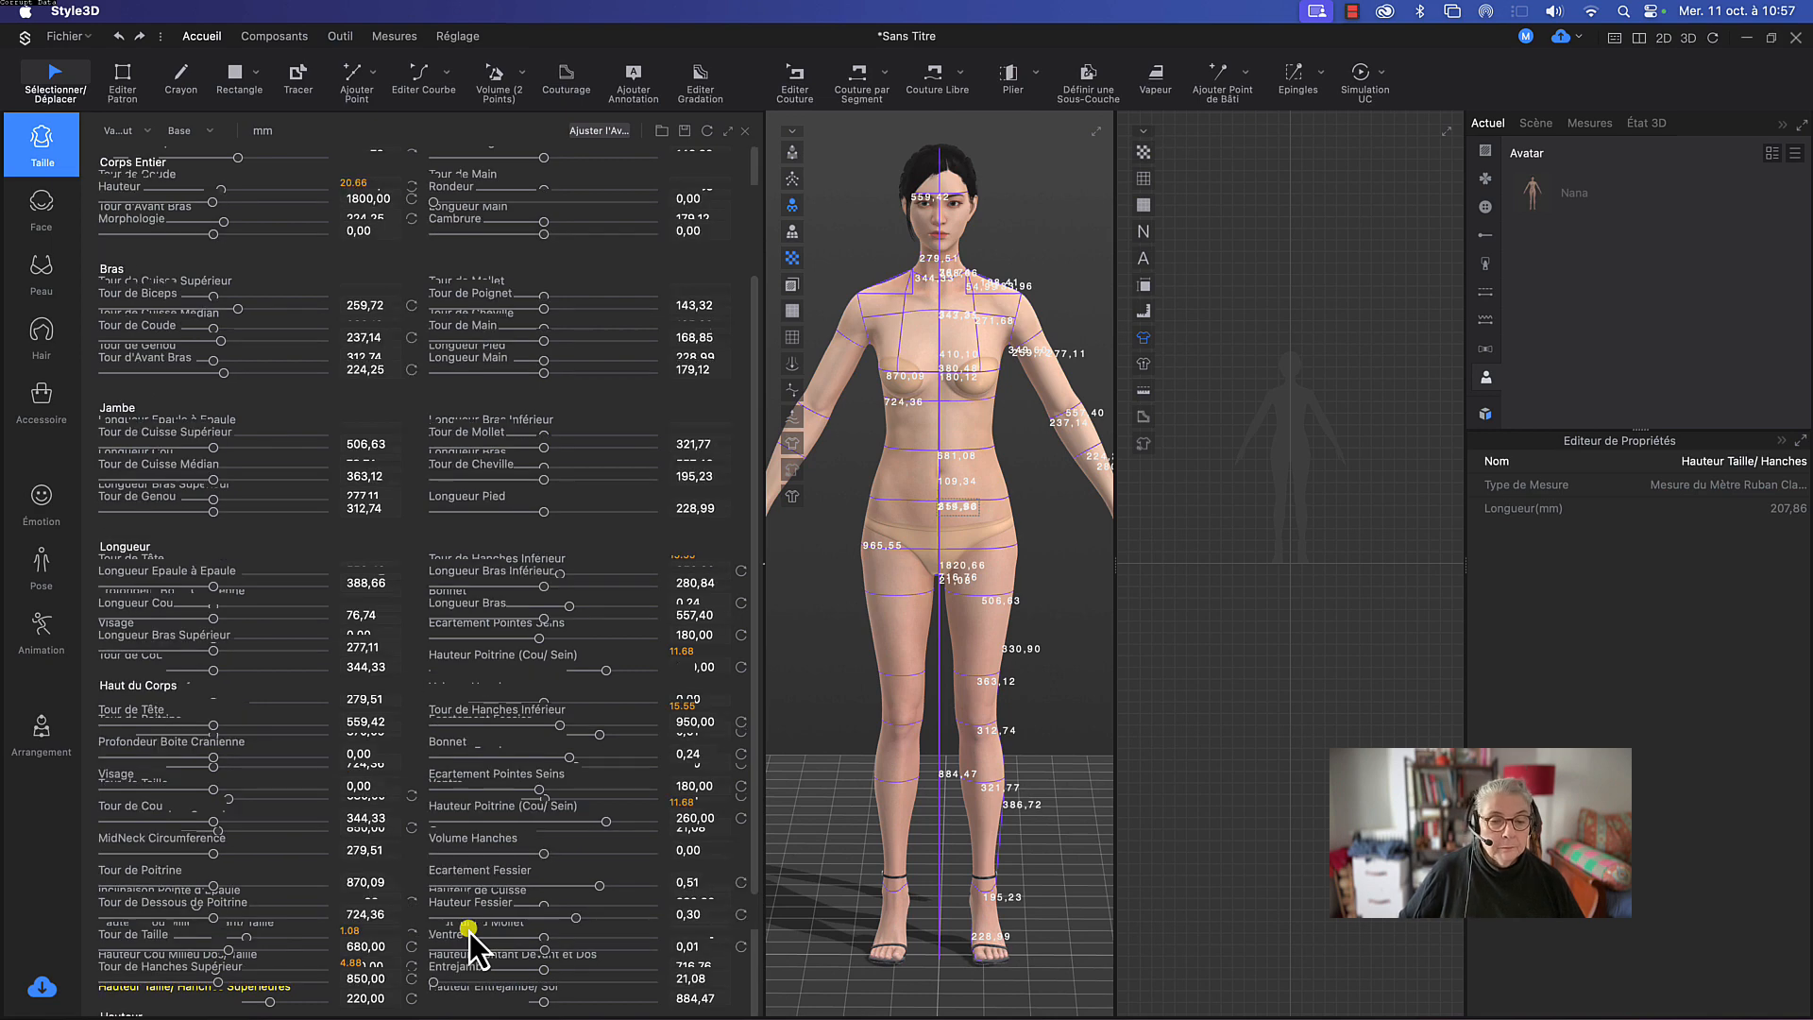
# Step: Try the avatar's Rondeur and Cambrure adjustments while viewing it in profile, and reset Cambrure to its default
pyautogui.scroll(3, 468, 931)
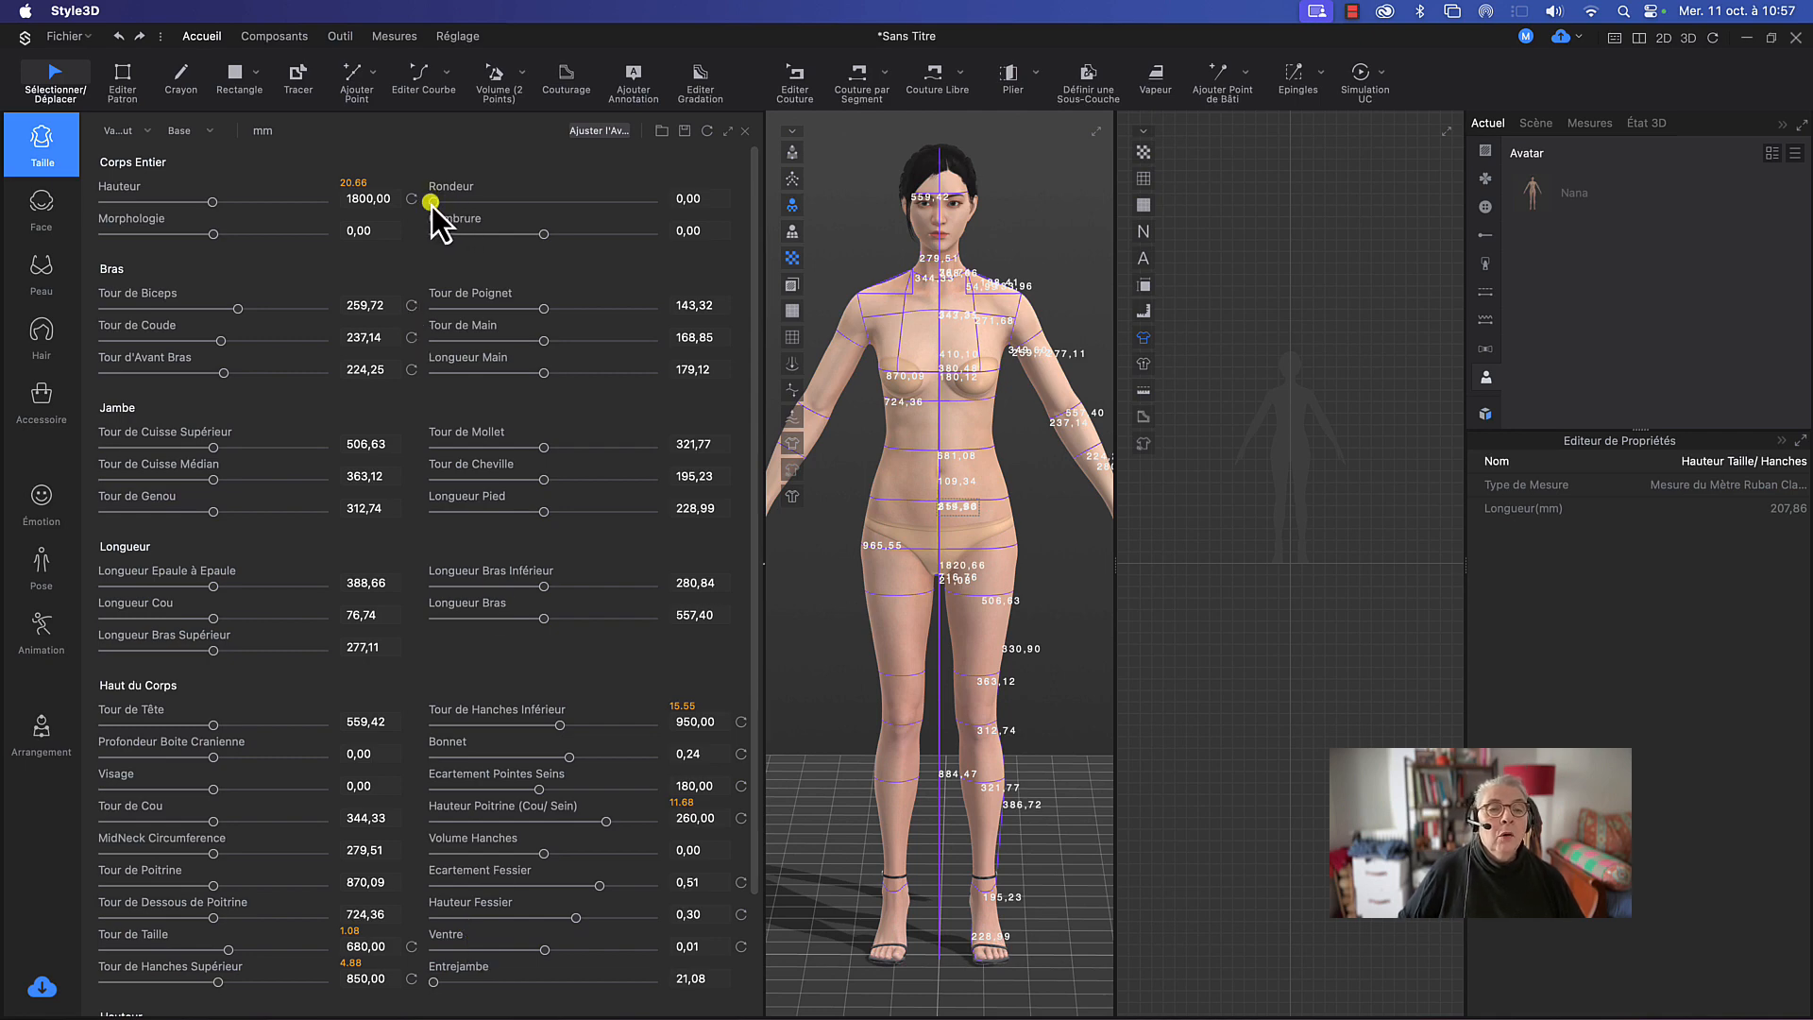
pyautogui.moveTo(431, 203)
pyautogui.mouseDown()
pyautogui.moveTo(459, 204)
pyautogui.moveTo(427, 204)
pyautogui.mouseUp()
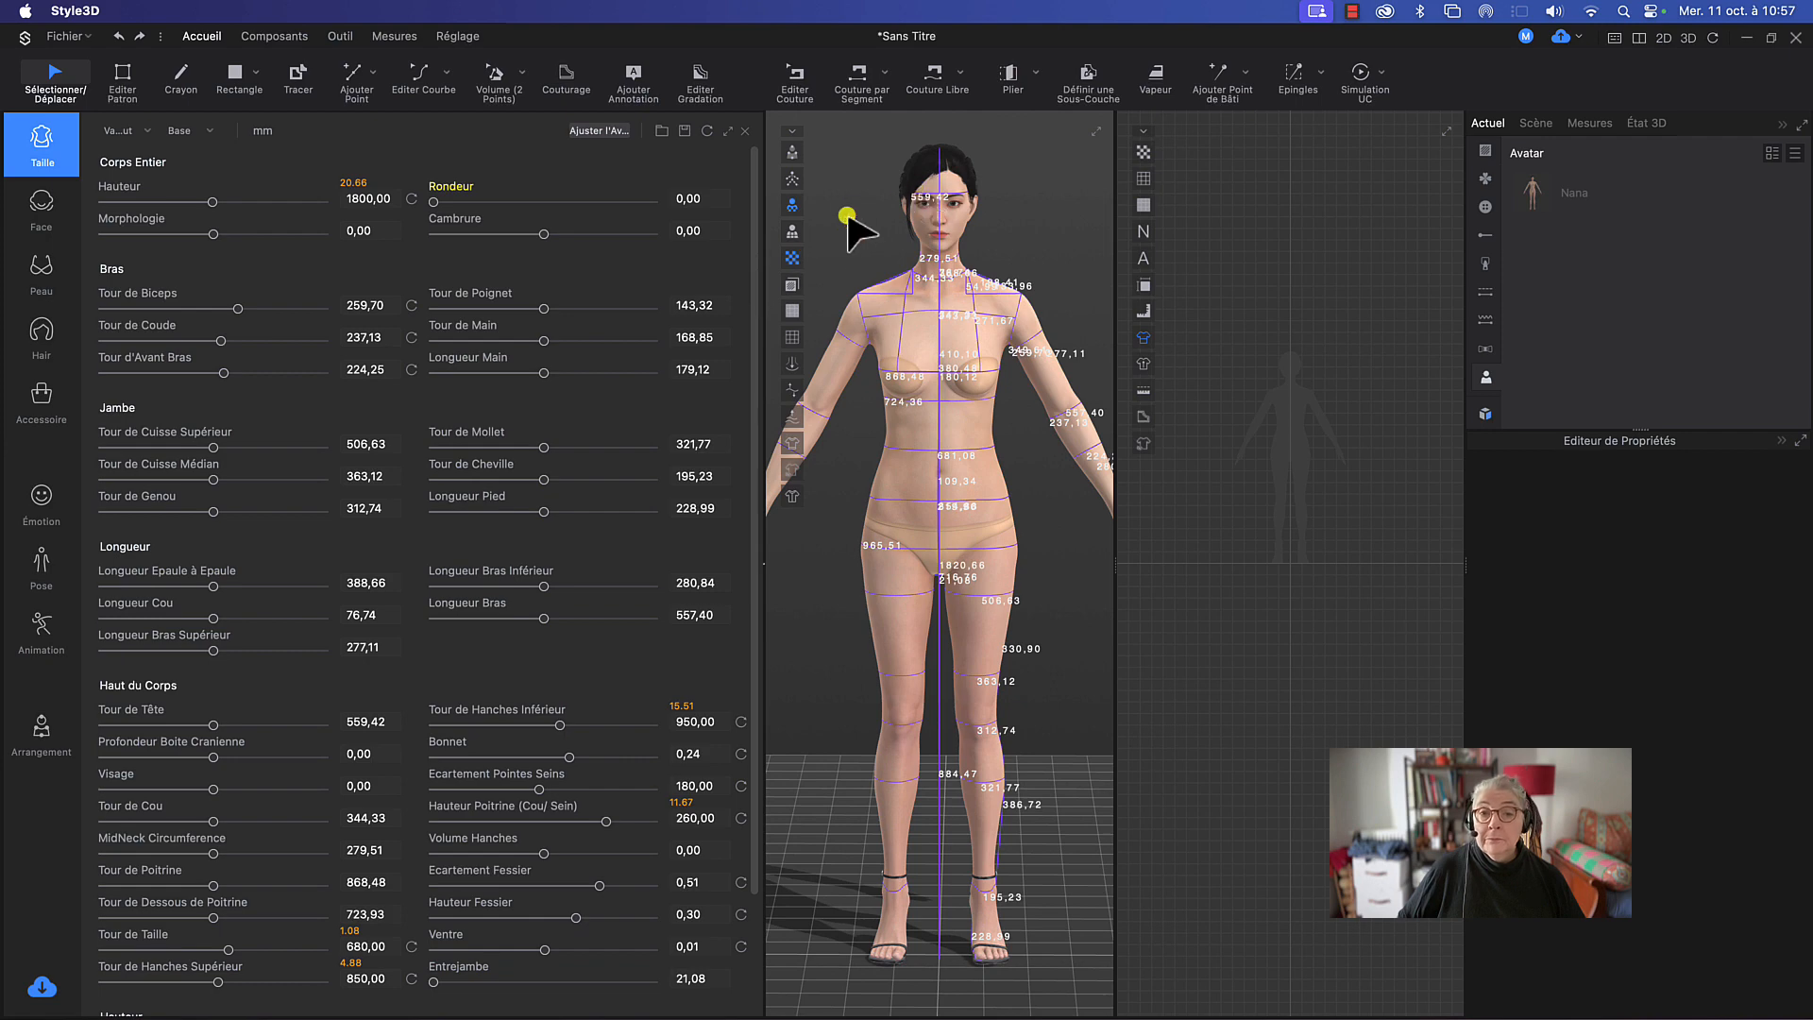
pyautogui.moveTo(846, 226); pyautogui.dragTo(1060, 231, button='right')
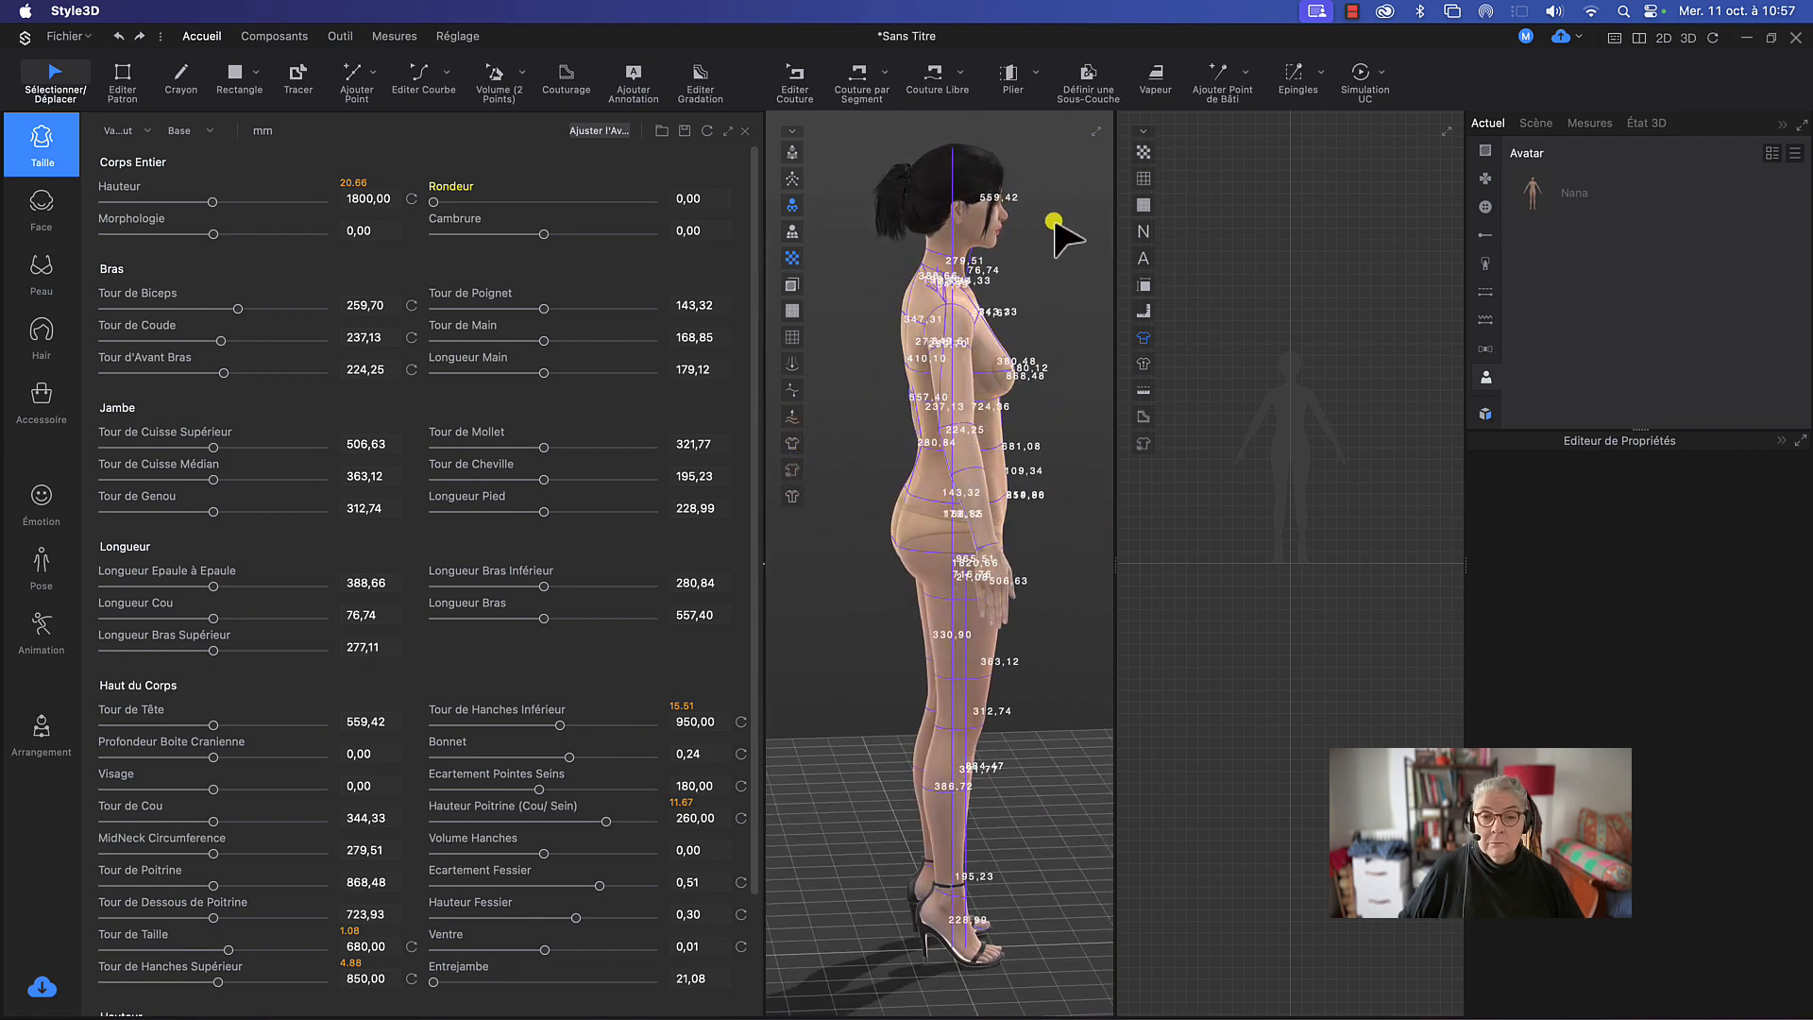
pyautogui.click(546, 231)
pyautogui.moveTo(545, 232)
pyautogui.mouseDown()
pyautogui.moveTo(596, 236)
pyautogui.moveTo(512, 241)
pyautogui.moveTo(574, 230)
pyautogui.moveTo(556, 232)
pyautogui.mouseUp()
pyautogui.click(741, 230)
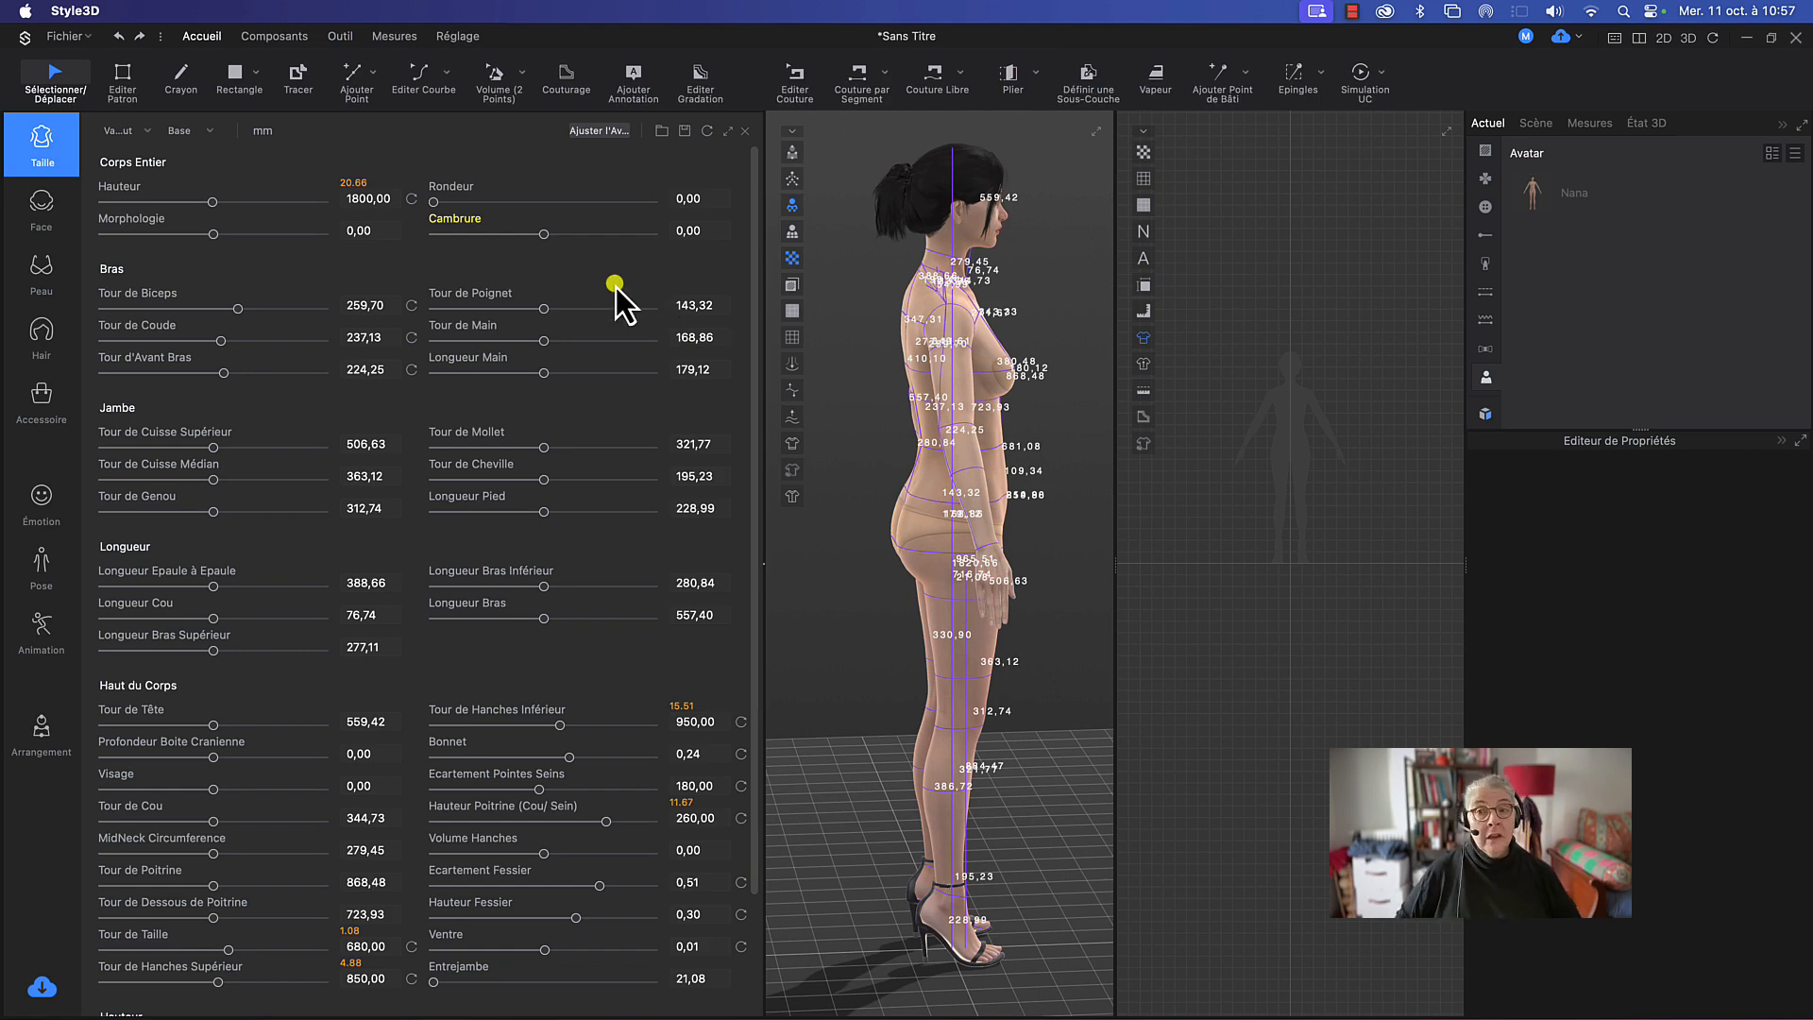
pyautogui.scroll(-3, 614, 285)
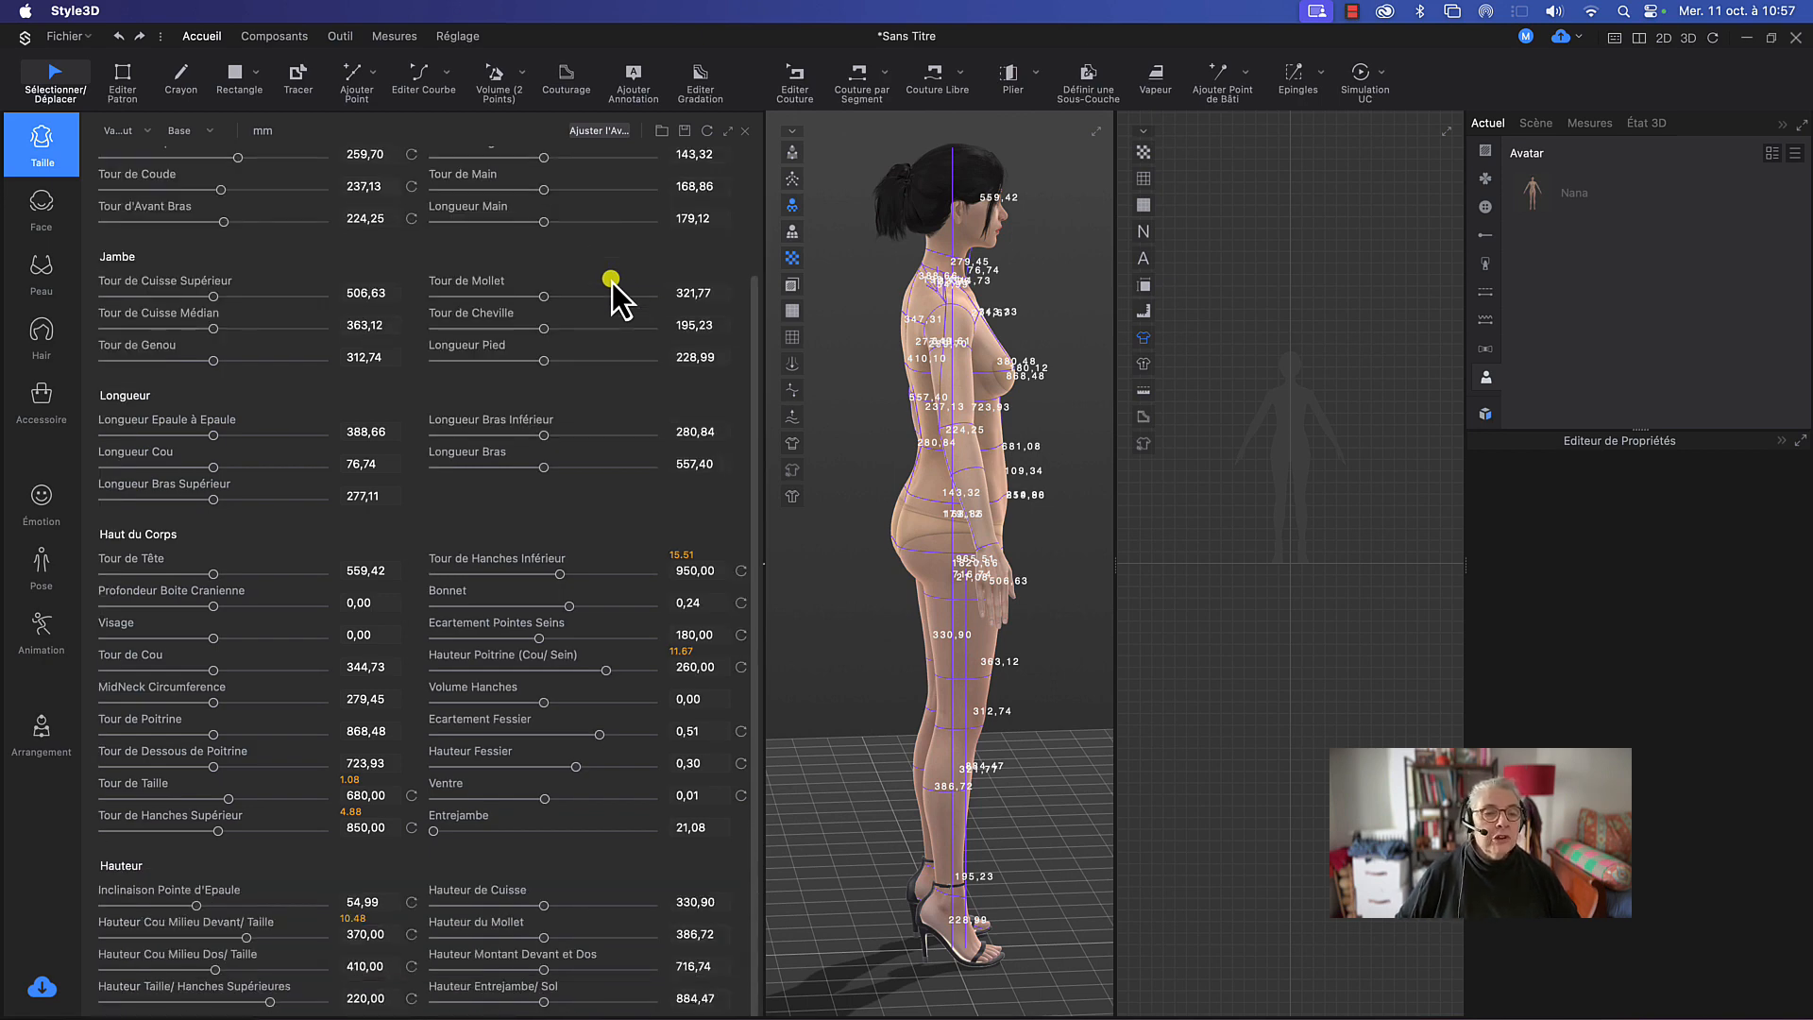
pyautogui.scroll(3, 612, 281)
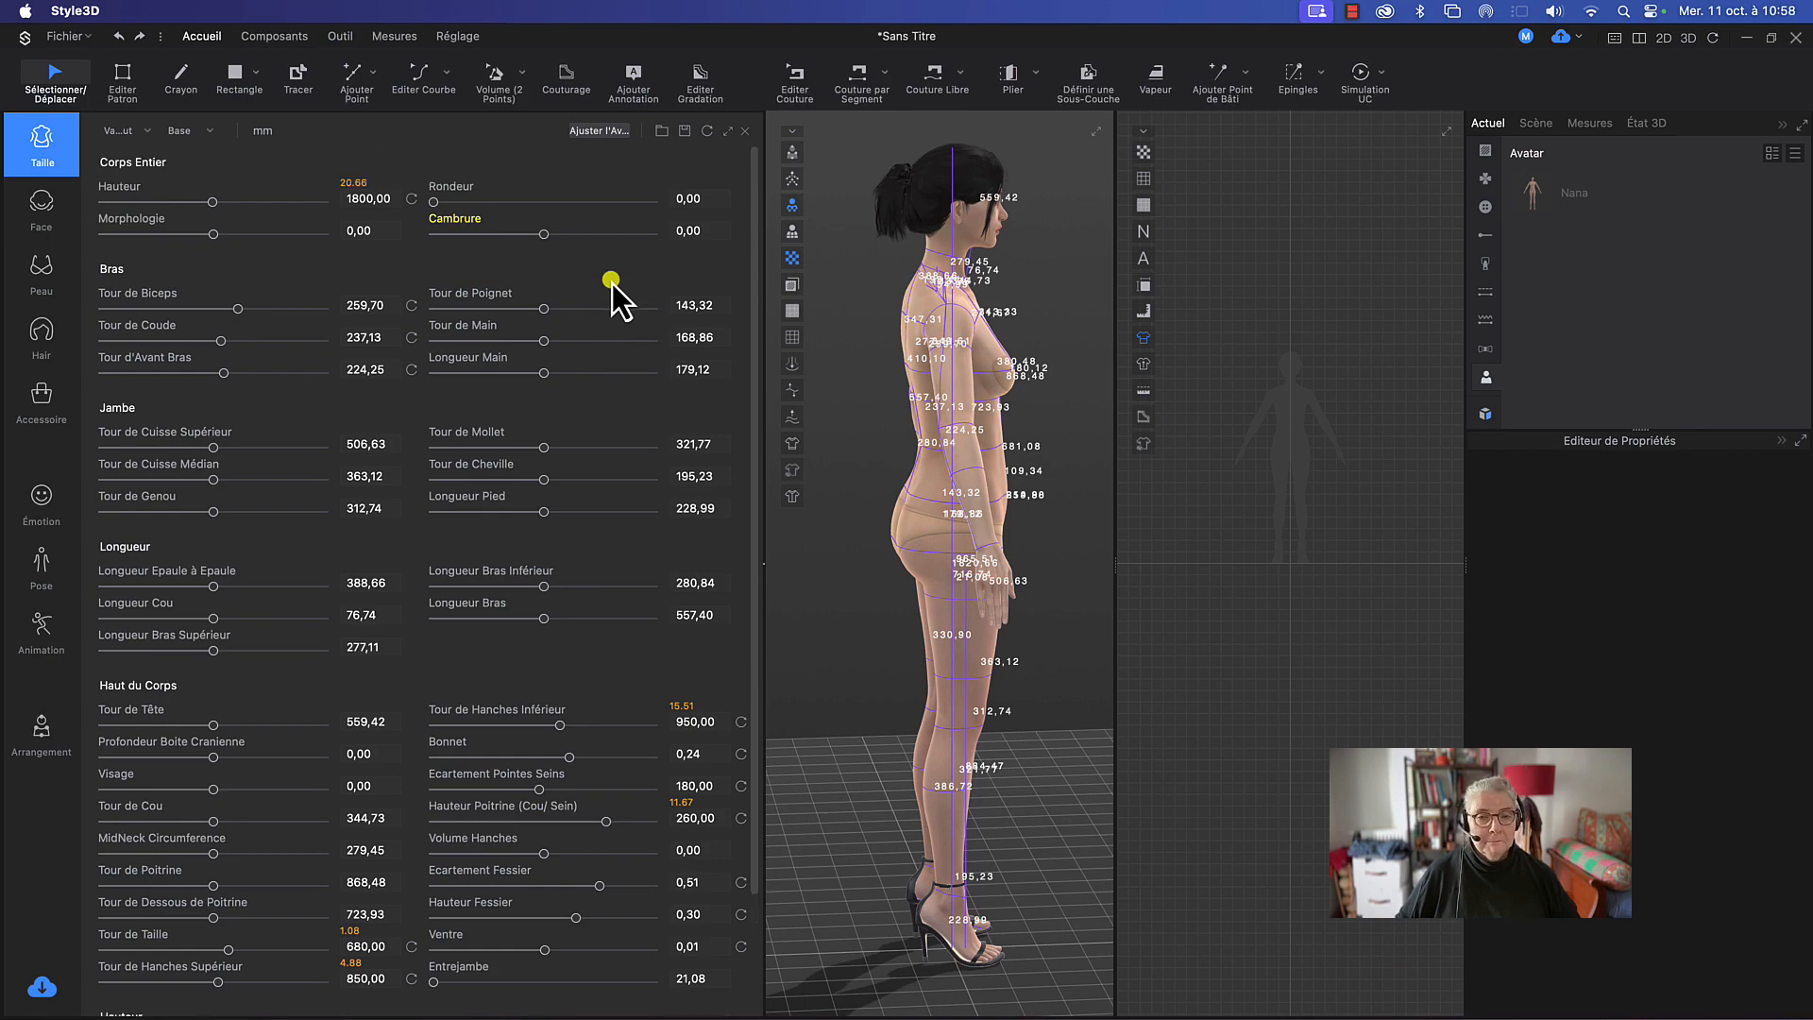
pyautogui.click(1352, 11)
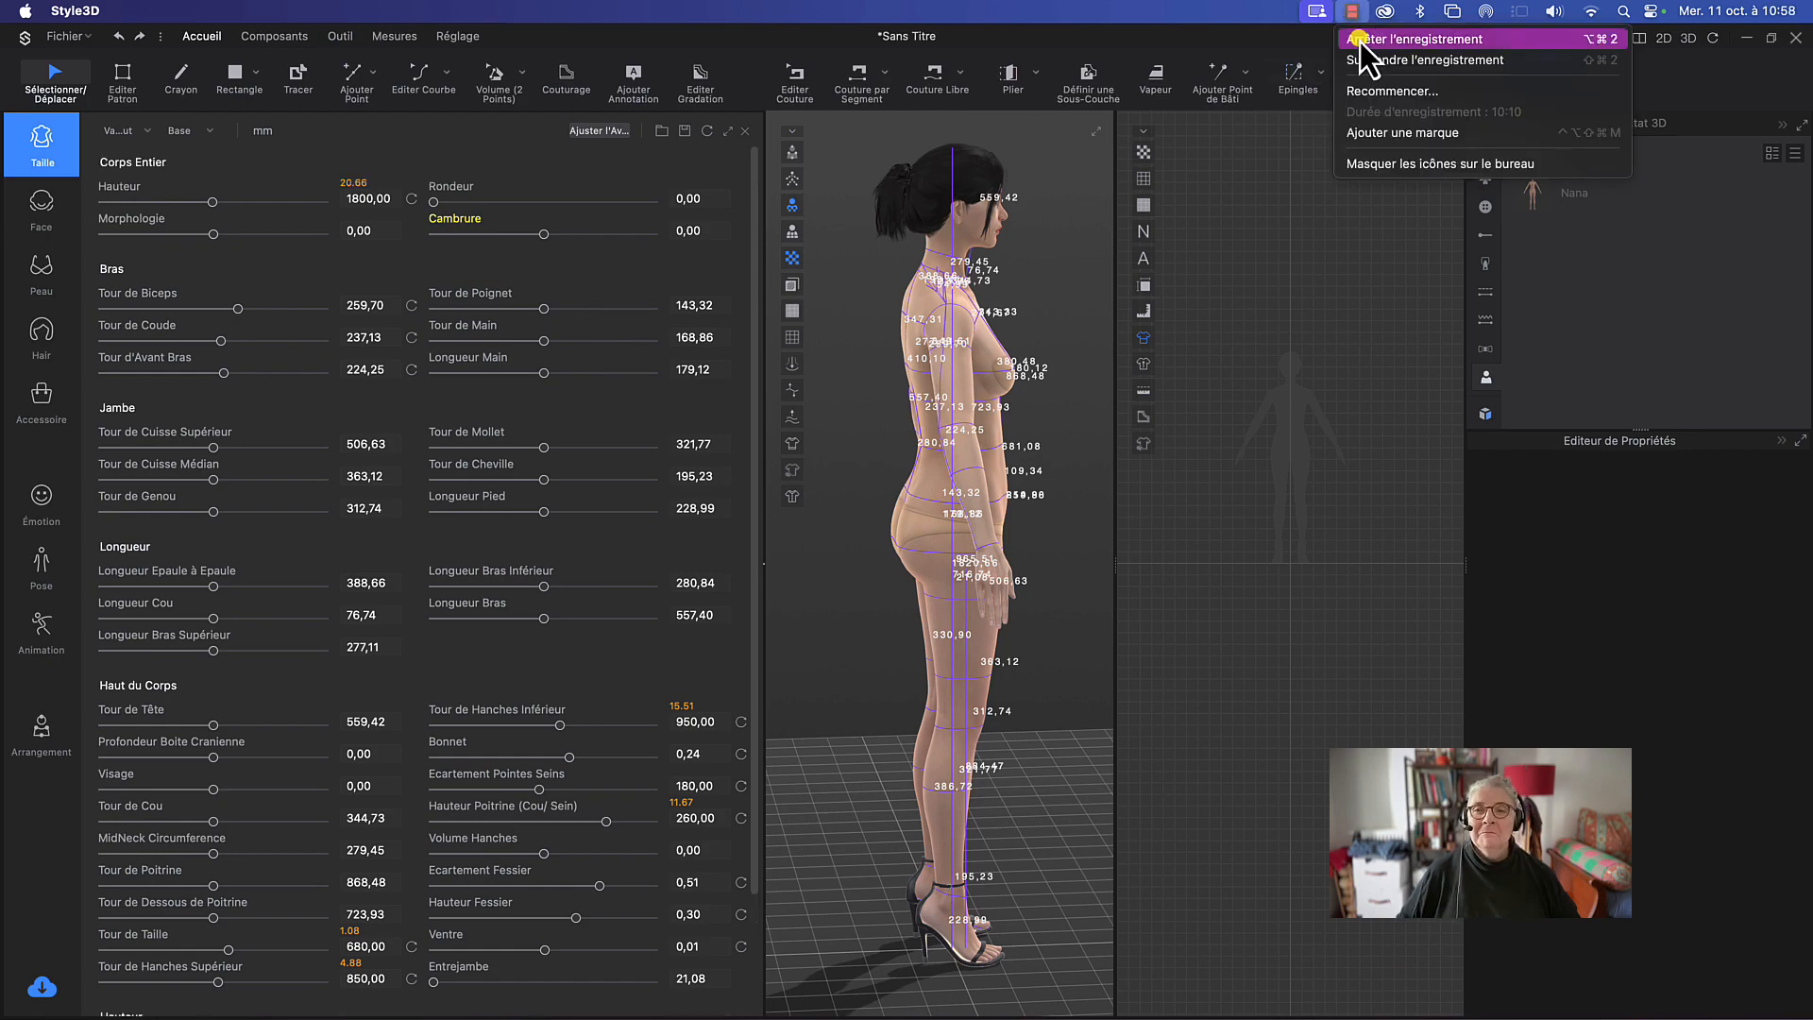
pyautogui.click(1360, 42)
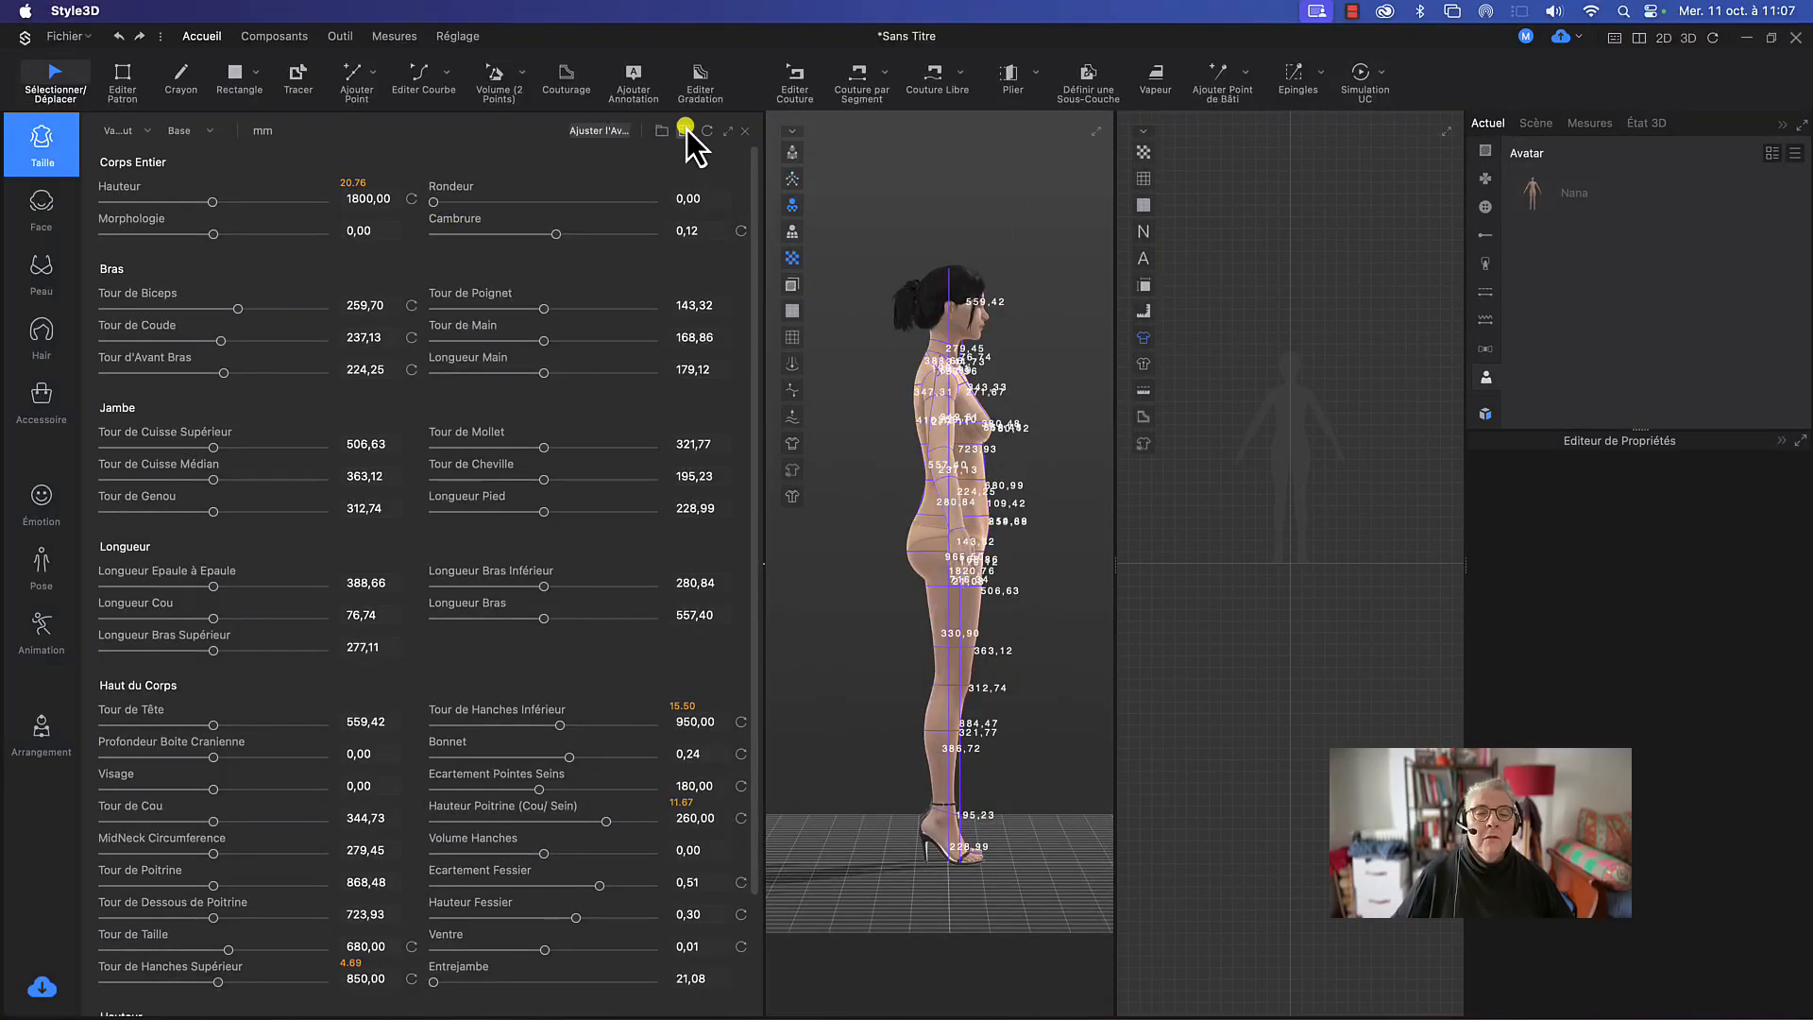
# Step: Save the avatar's measurements as Taille Esmod-T38.savtsz in the Baremes folder, replacing the existing file
pyautogui.click(684, 130)
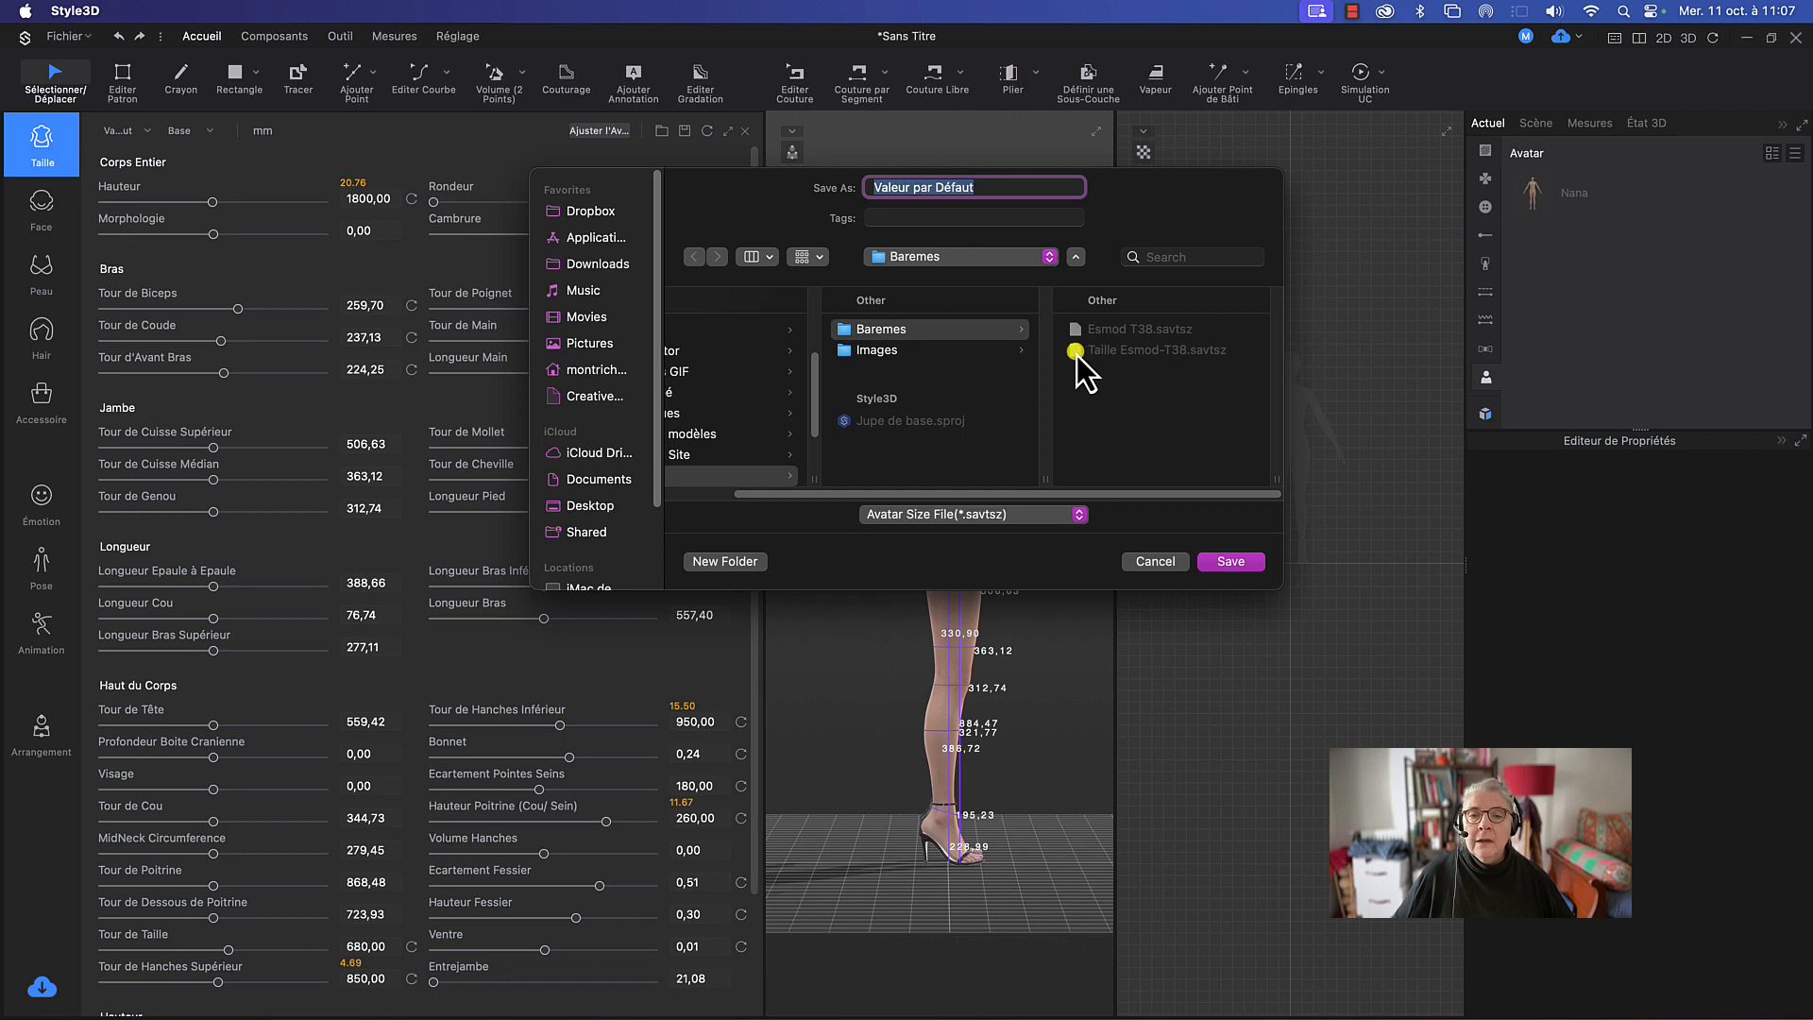
pyautogui.click(1079, 351)
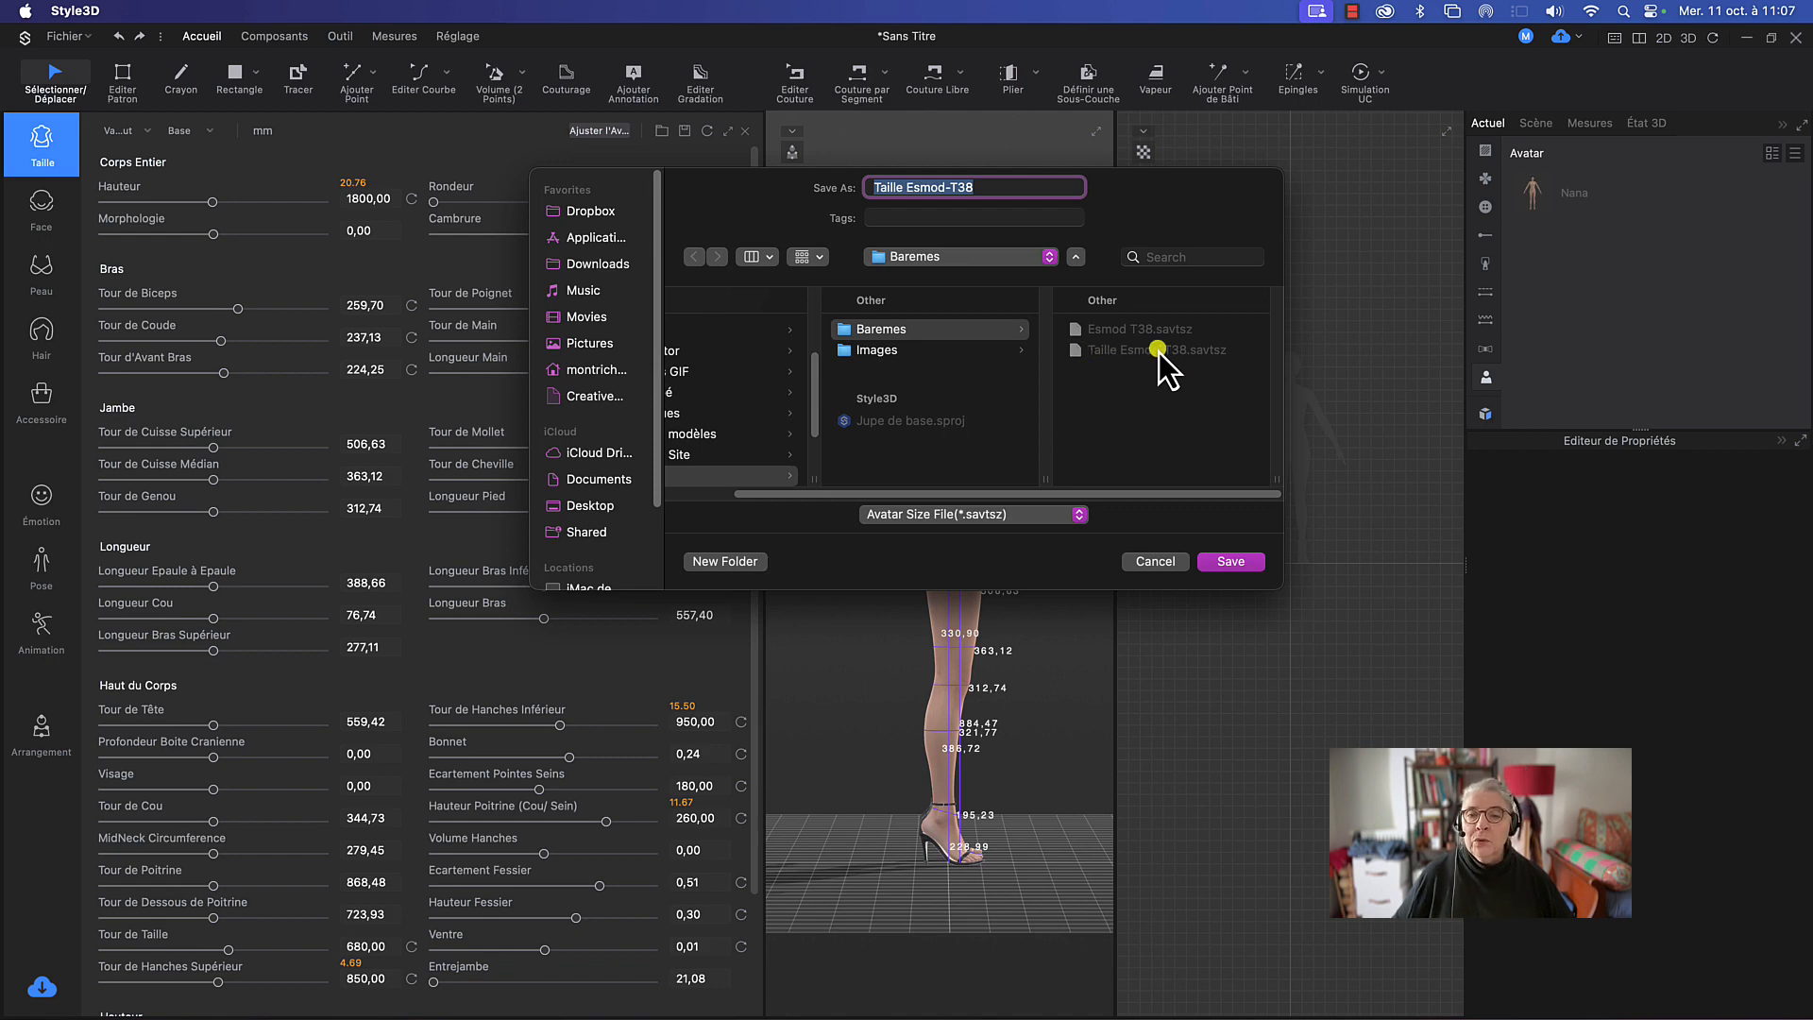
pyautogui.click(1232, 562)
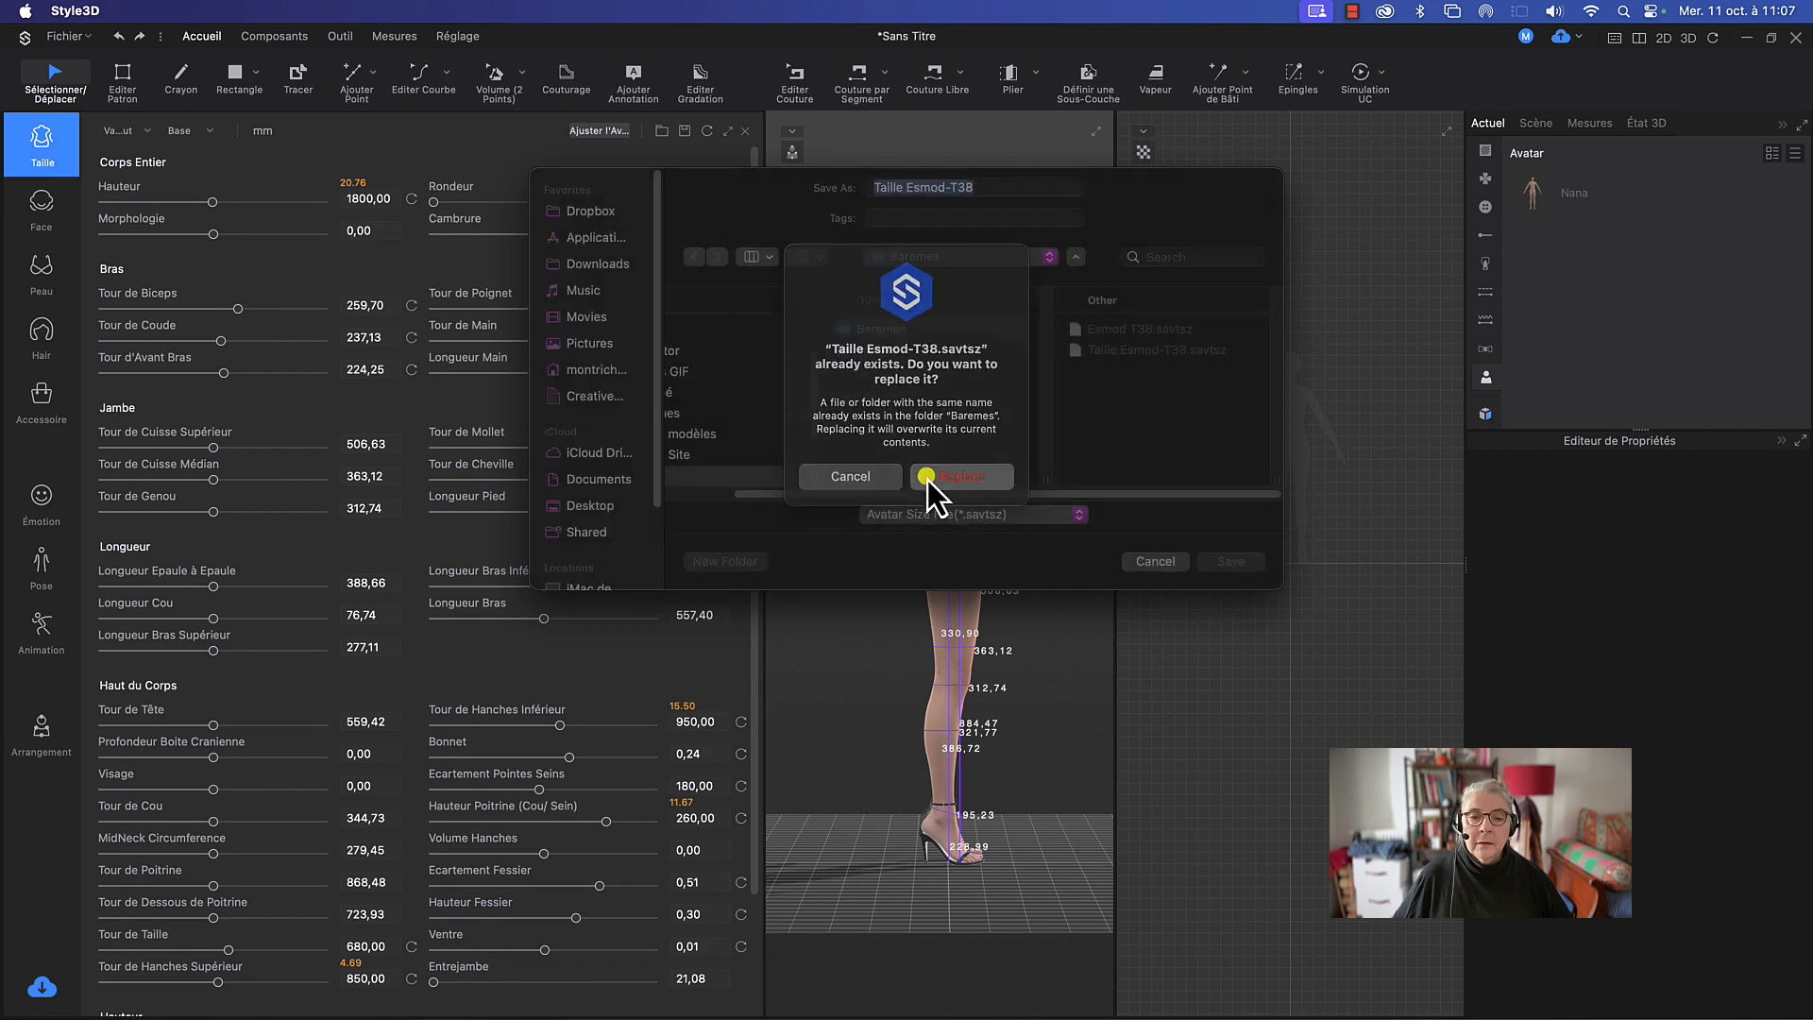
pyautogui.click(928, 477)
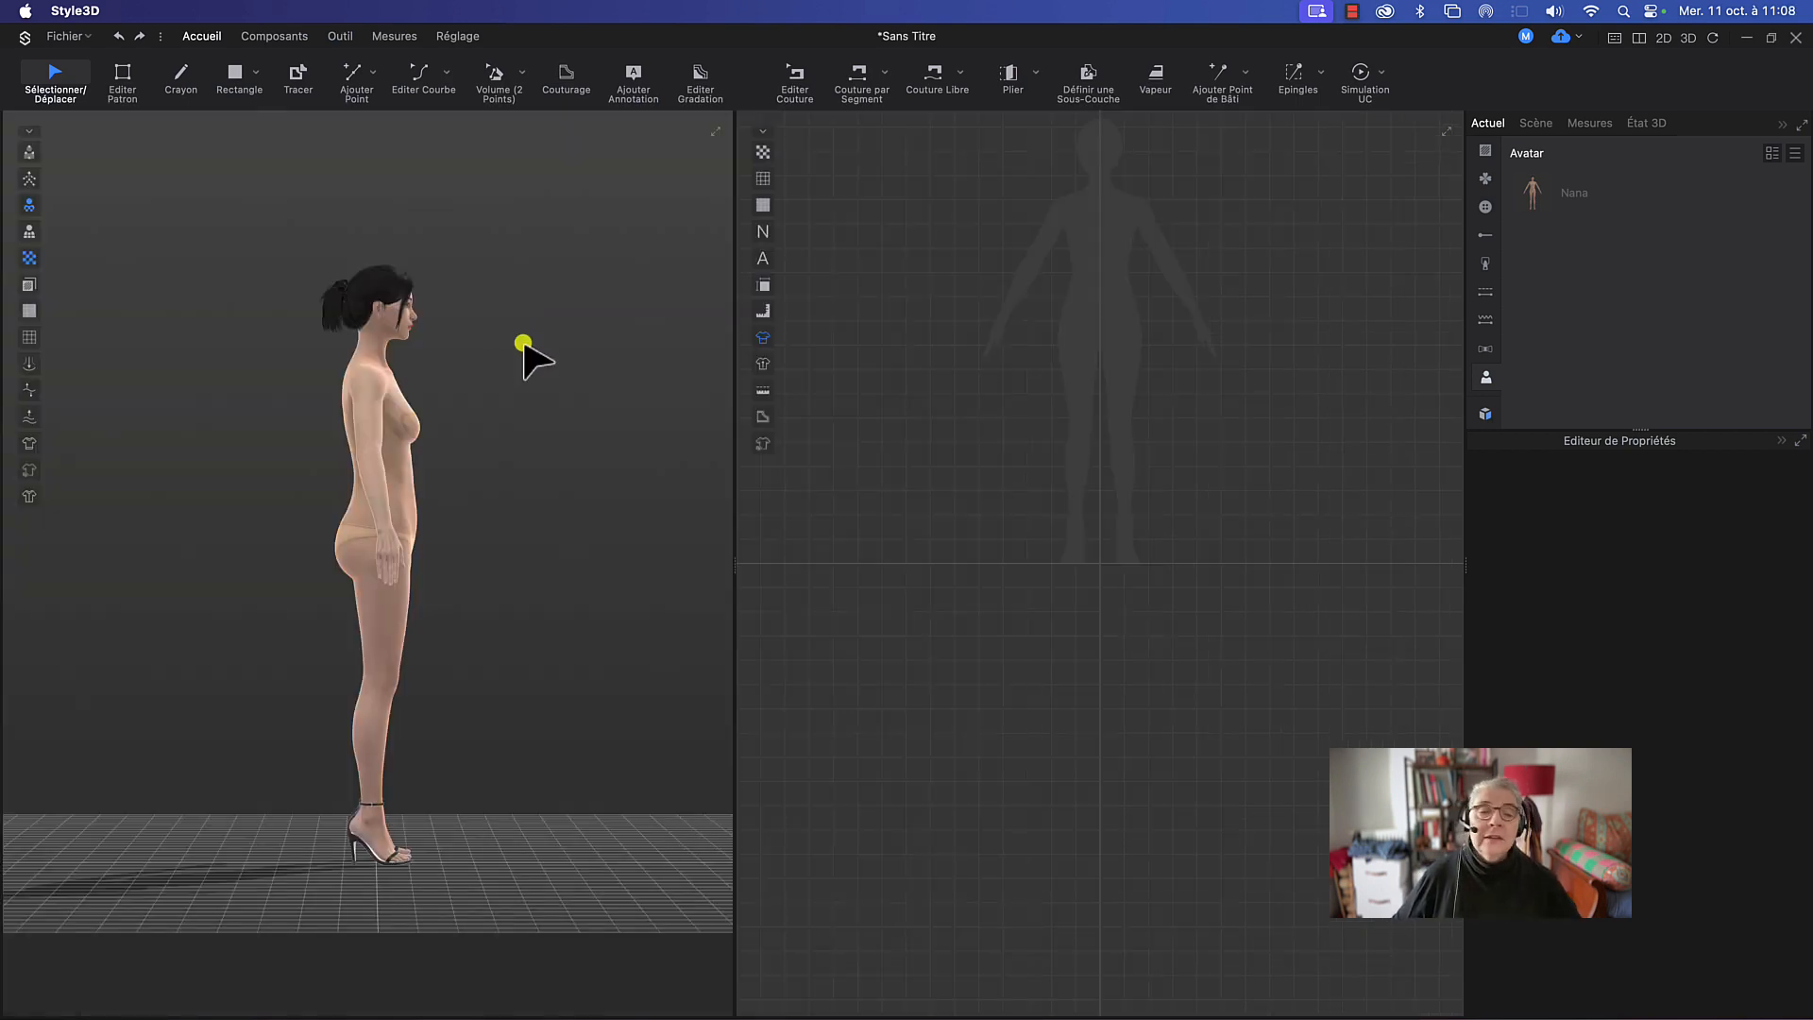
# Step: View the avatar in 3D from the Devant, Dos, Gauche and Droite standard views
pyautogui.rightClick(519, 272)
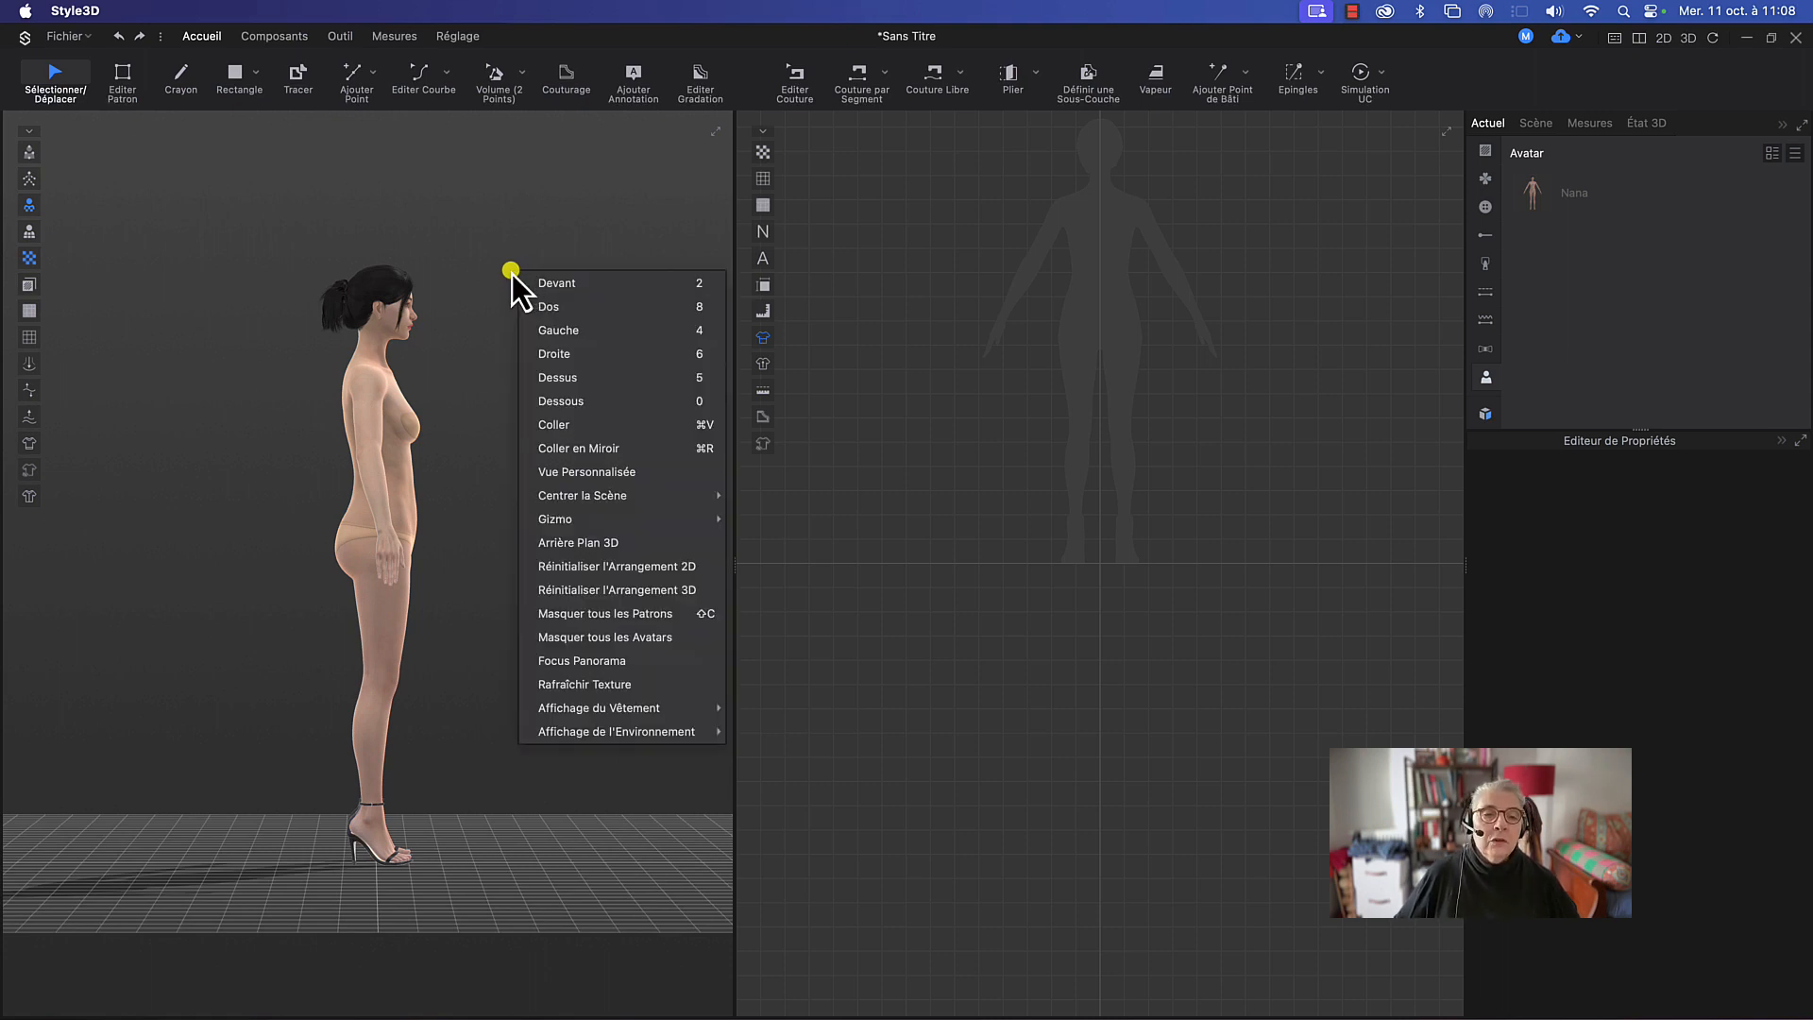
pyautogui.click(593, 286)
pyautogui.rightClick(588, 280)
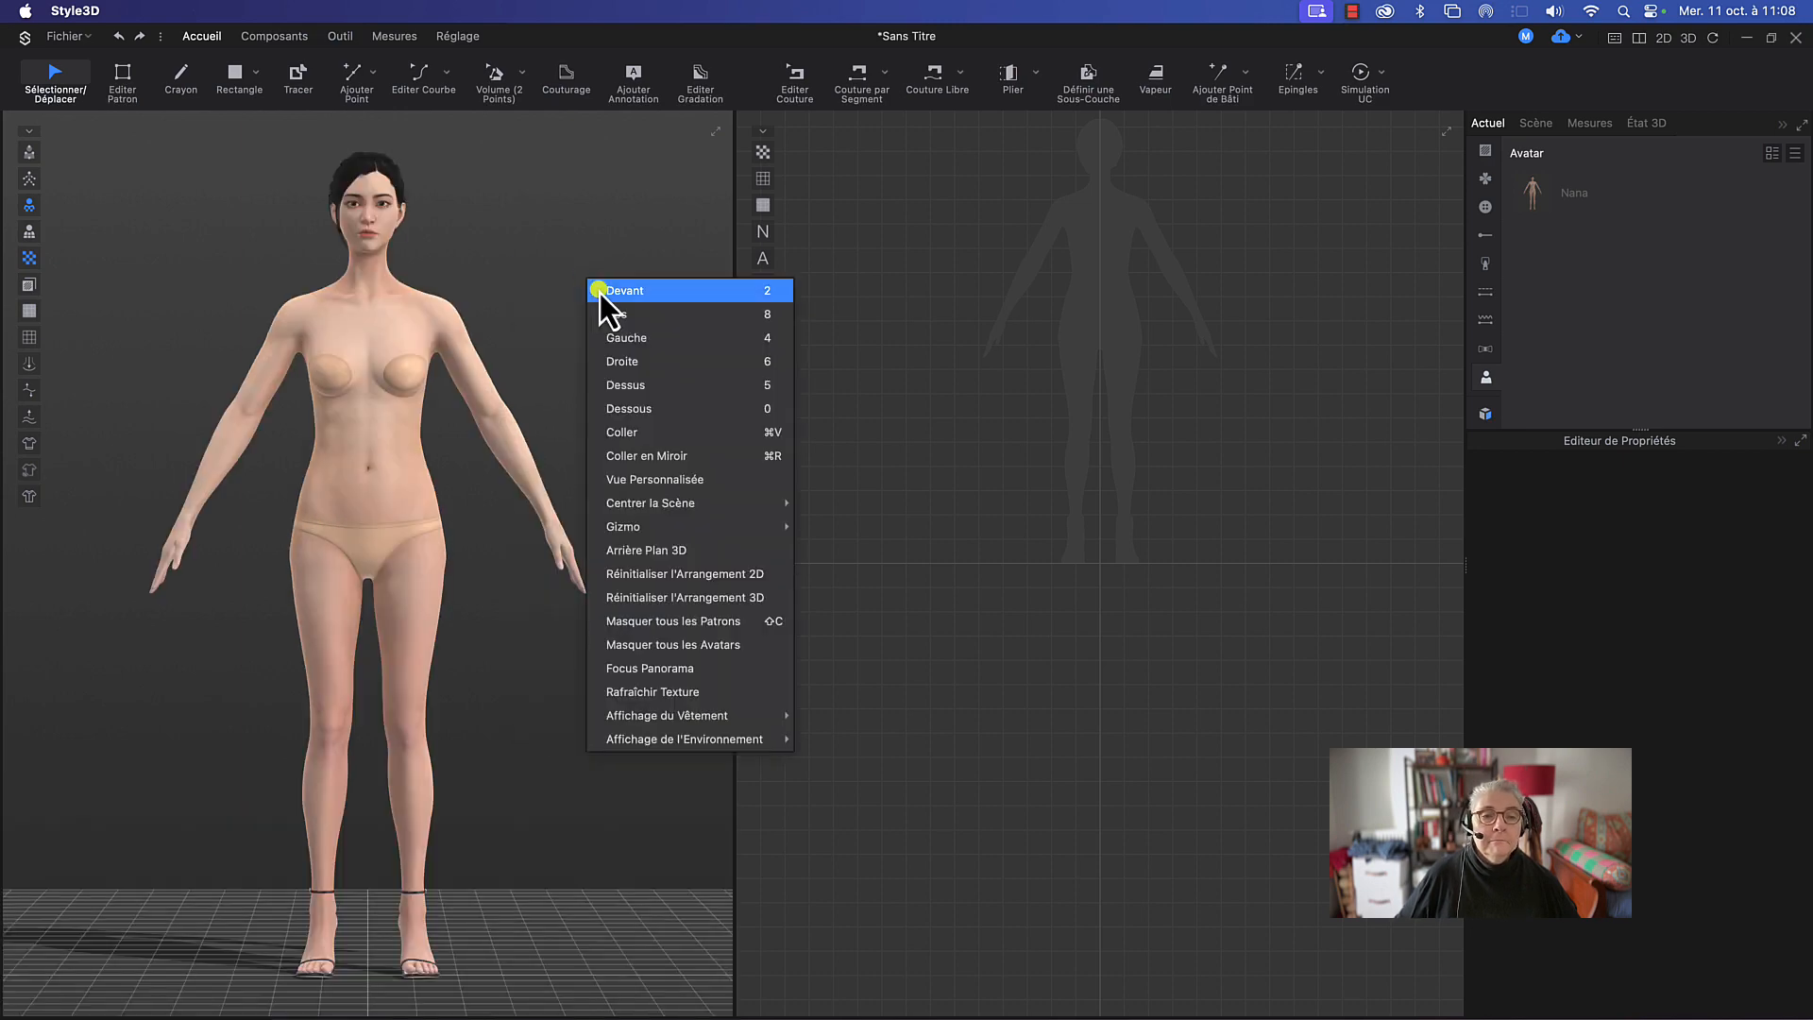
pyautogui.click(612, 314)
pyautogui.rightClick(586, 297)
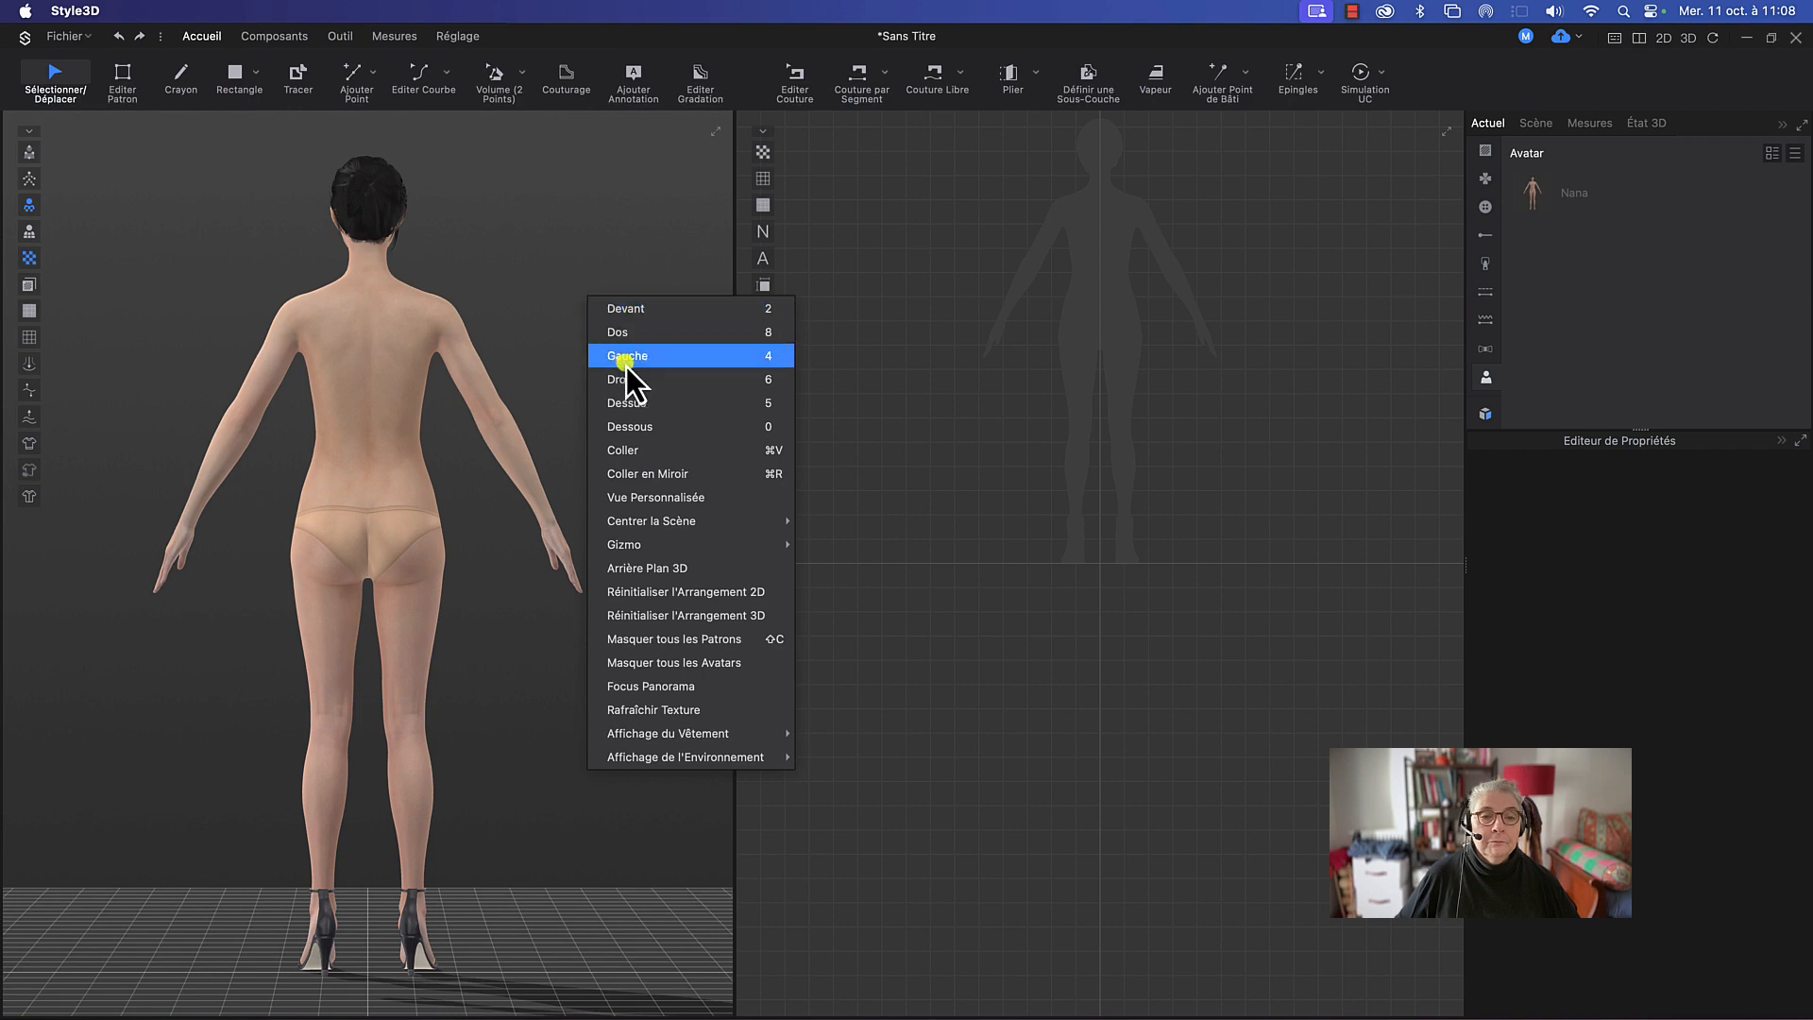
pyautogui.click(621, 359)
pyautogui.rightClick(604, 341)
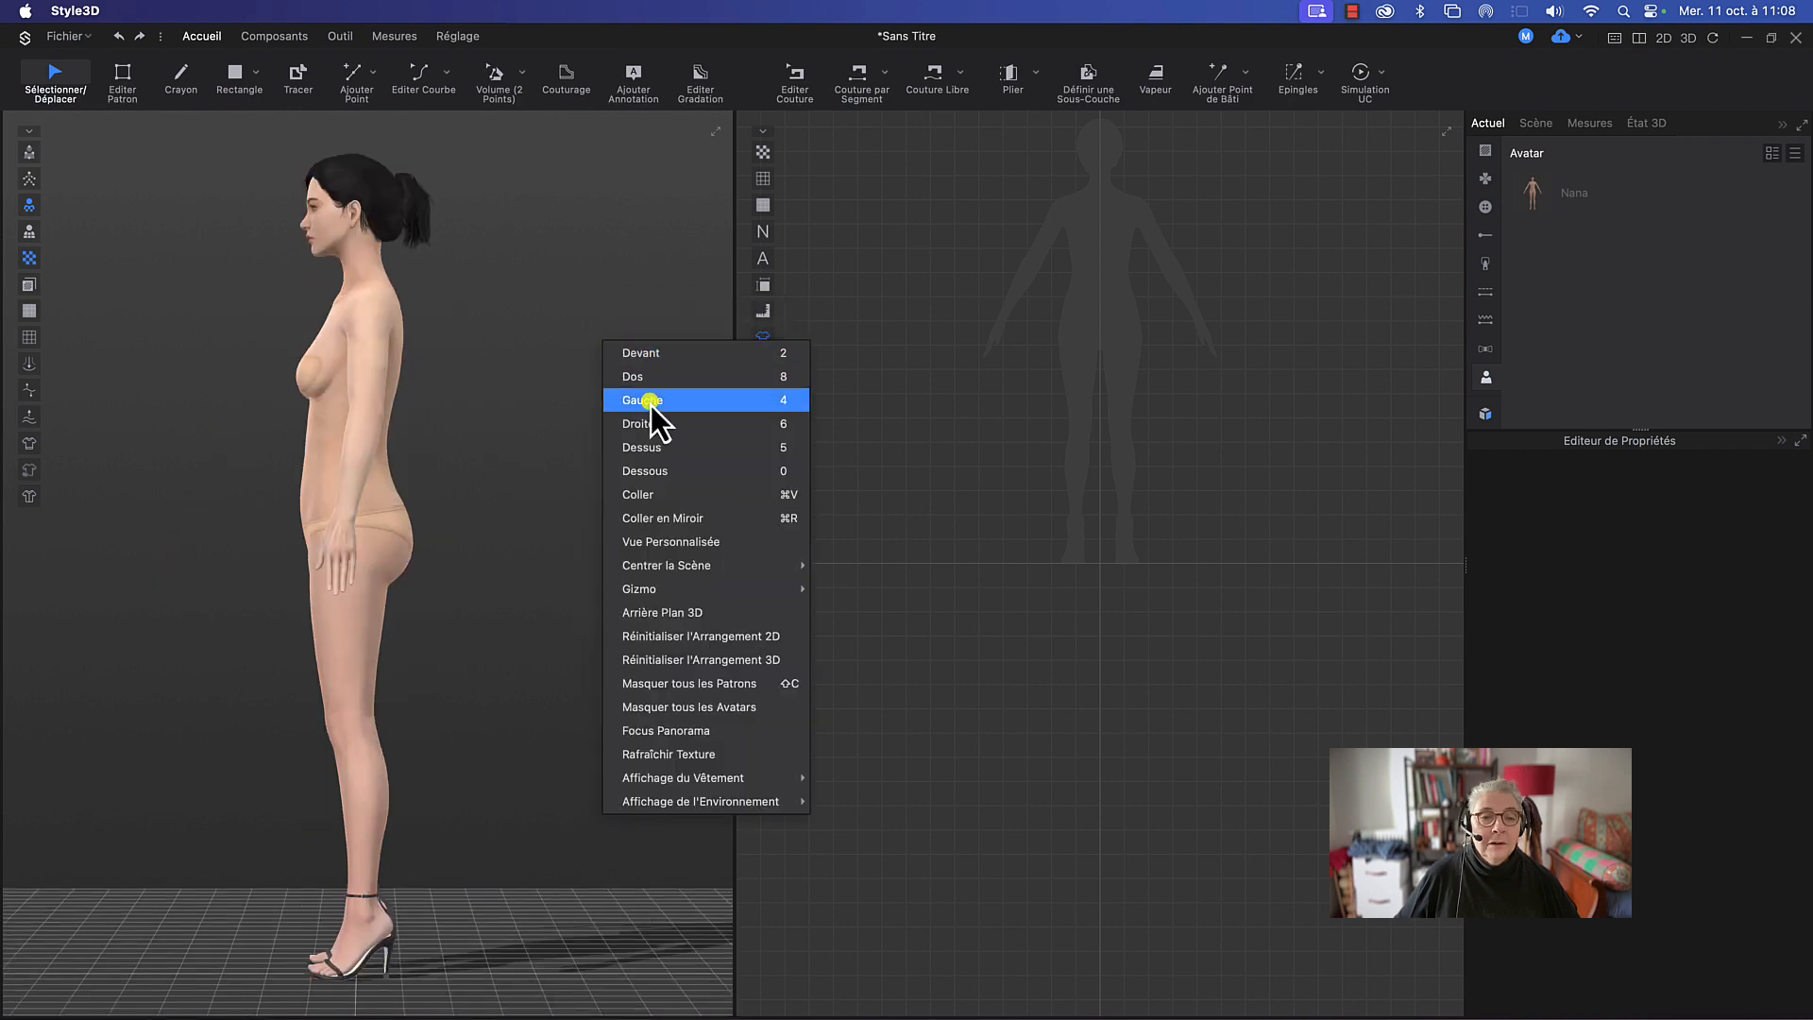
pyautogui.click(651, 424)
# Step: View the avatar from the Dessus and Dessous standard views and return to the Devant view
pyautogui.rightClick(607, 362)
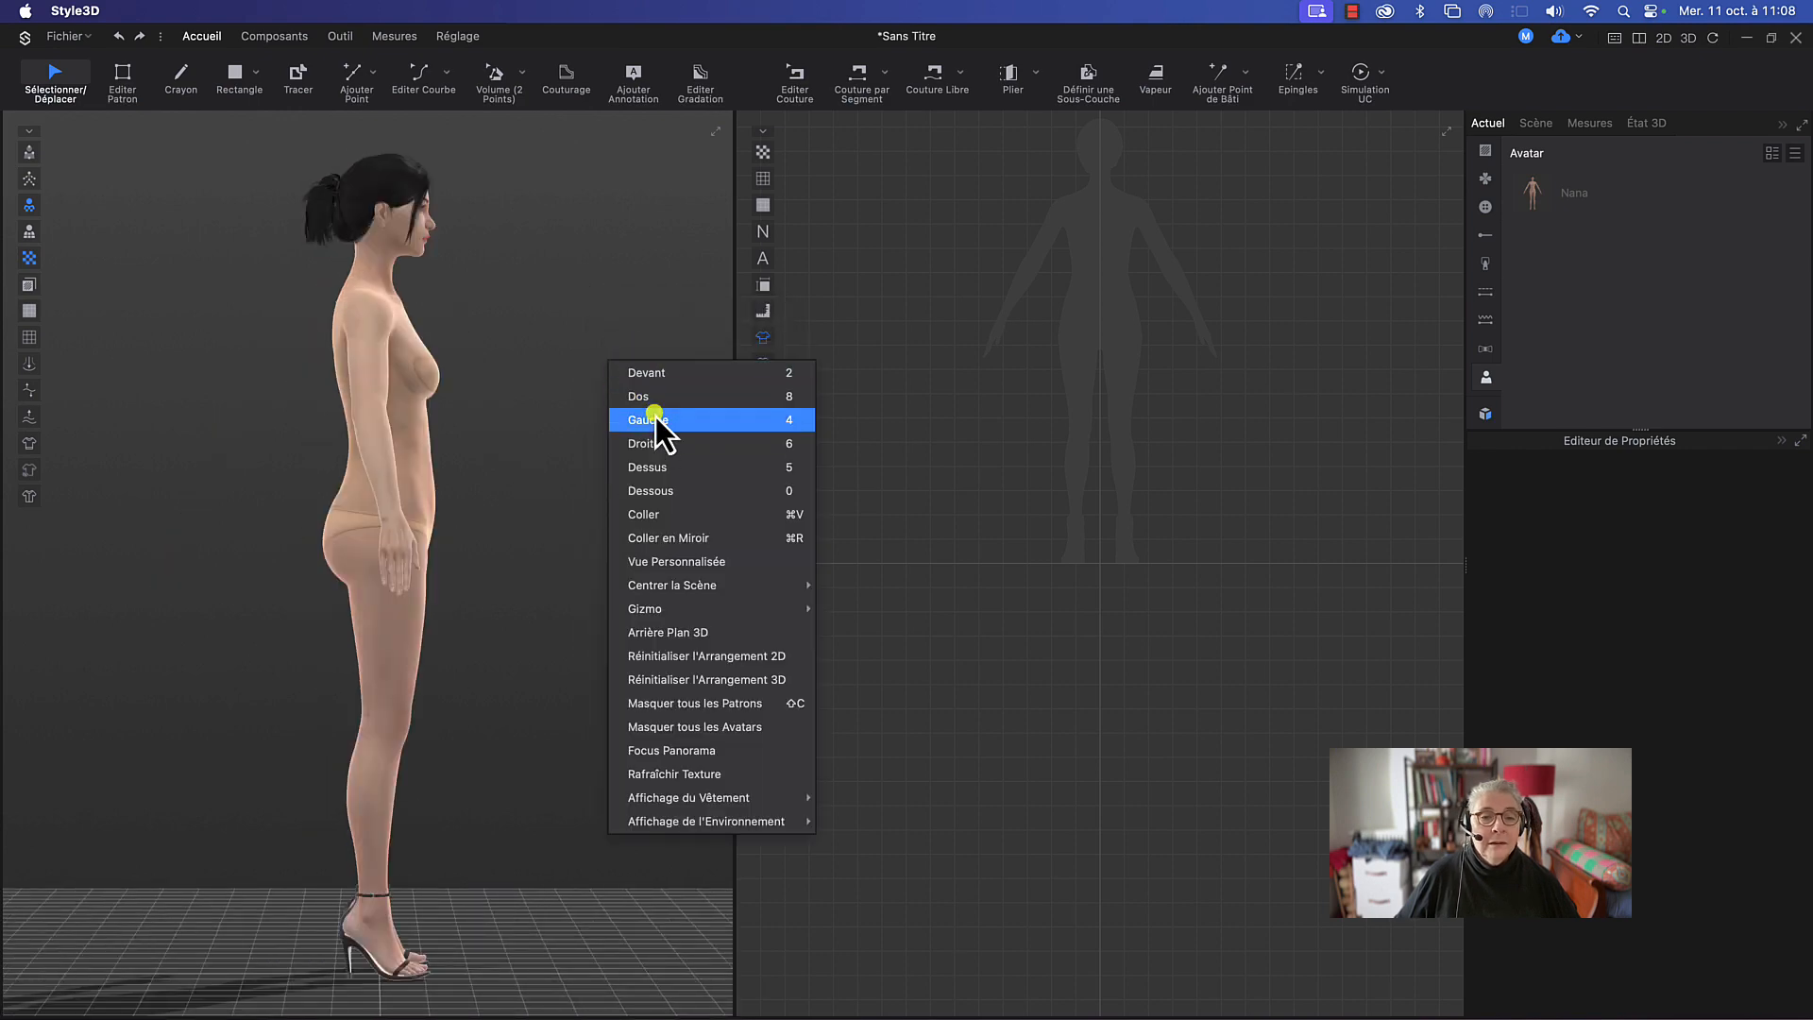
pyautogui.click(661, 467)
pyautogui.rightClick(540, 349)
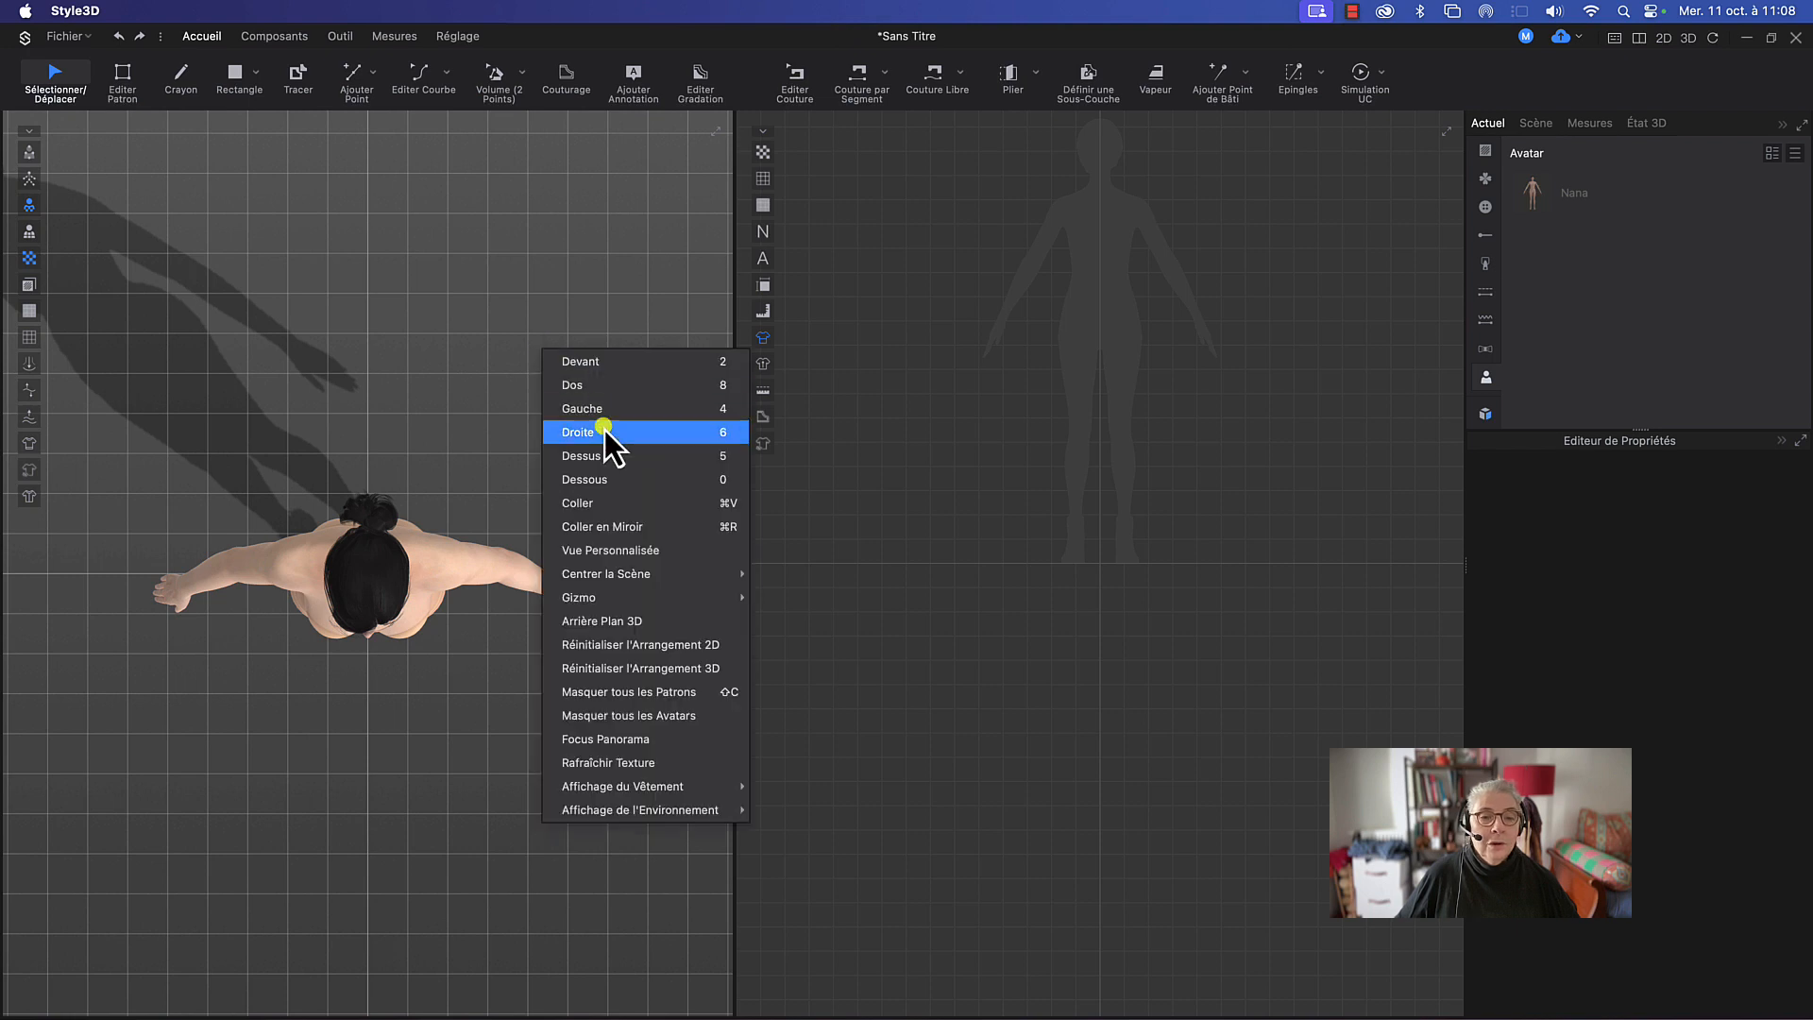
pyautogui.click(616, 479)
pyautogui.rightClick(524, 342)
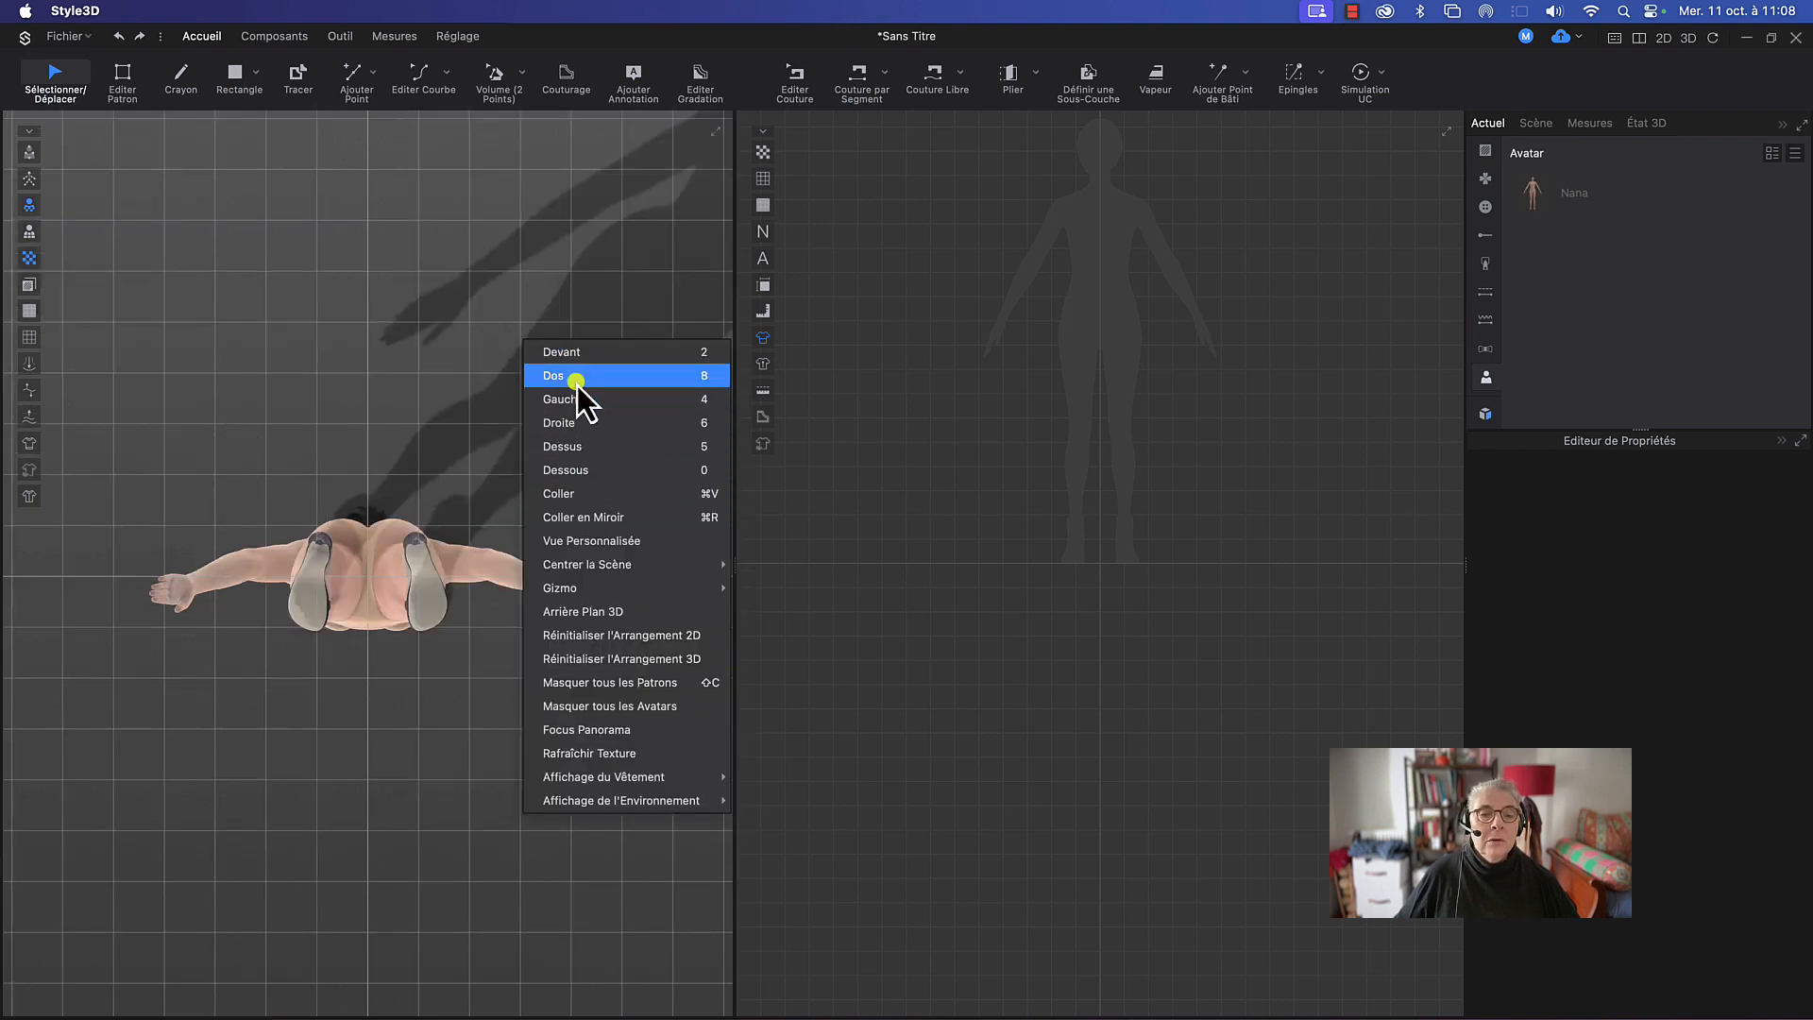
pyautogui.click(582, 352)
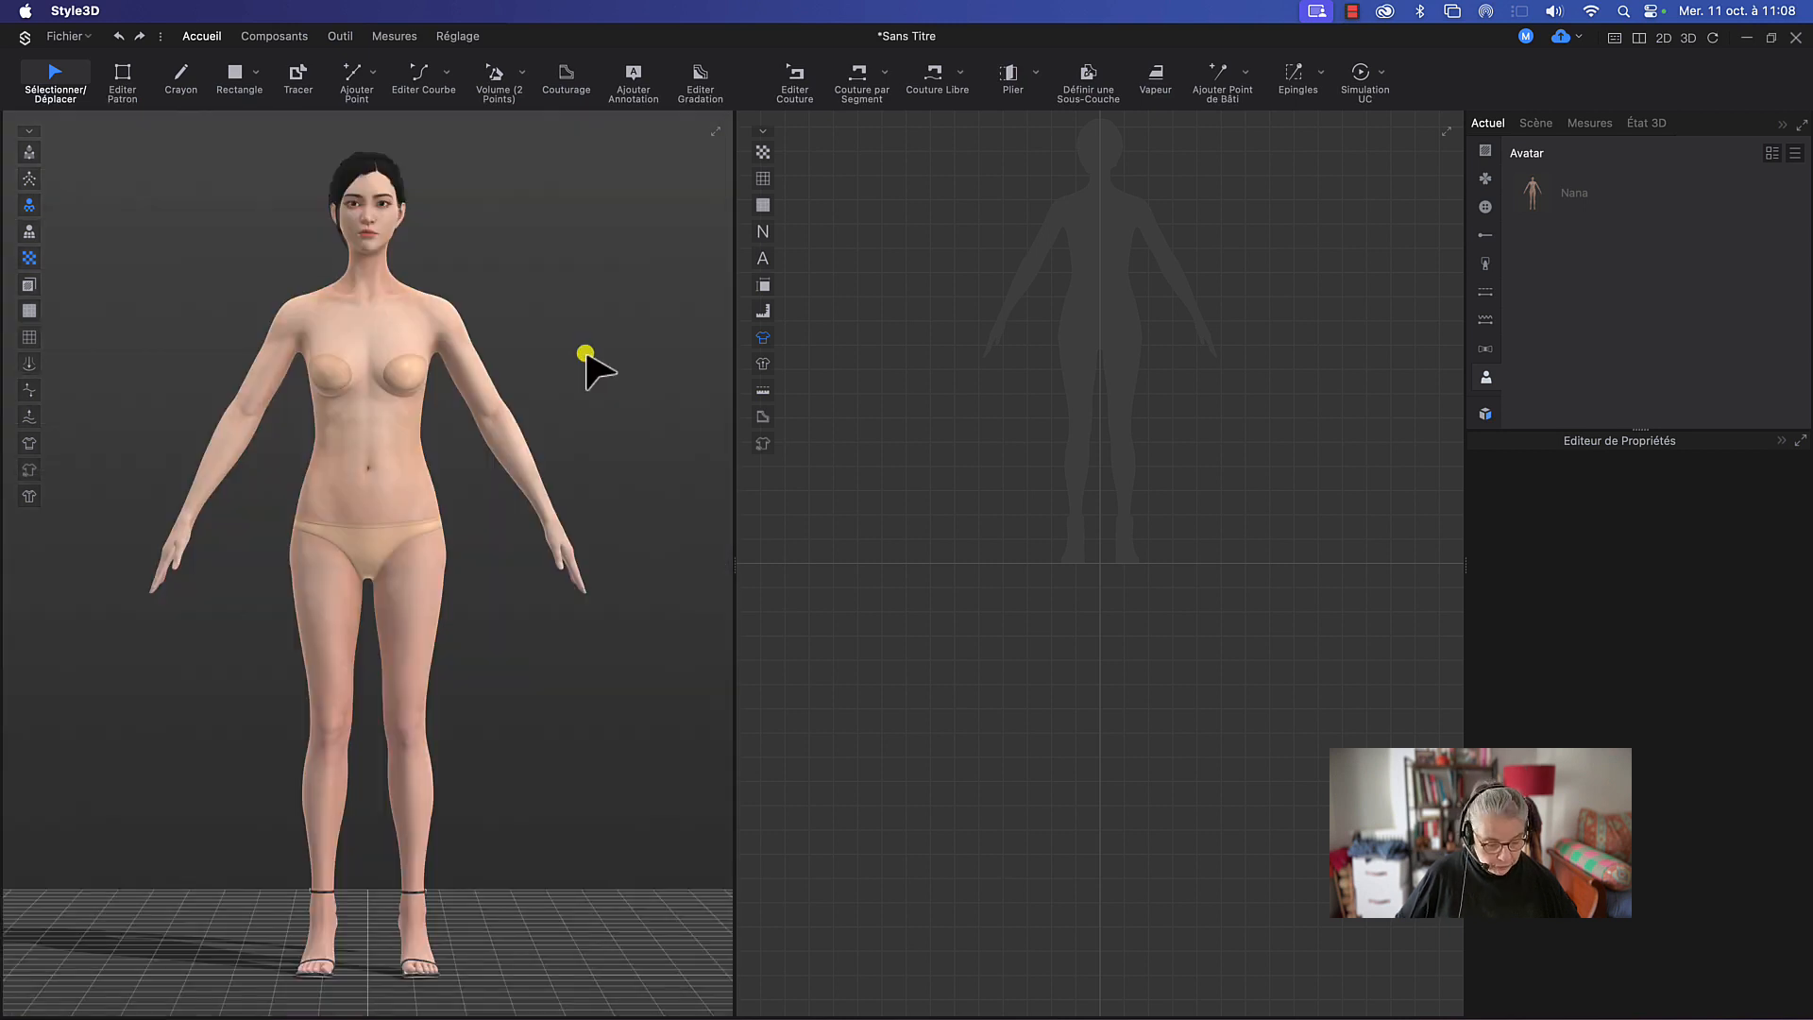
# Step: Cycle the 3D view through the avatar's left, front, right and back sides, and return to the front
pyautogui.press('6')
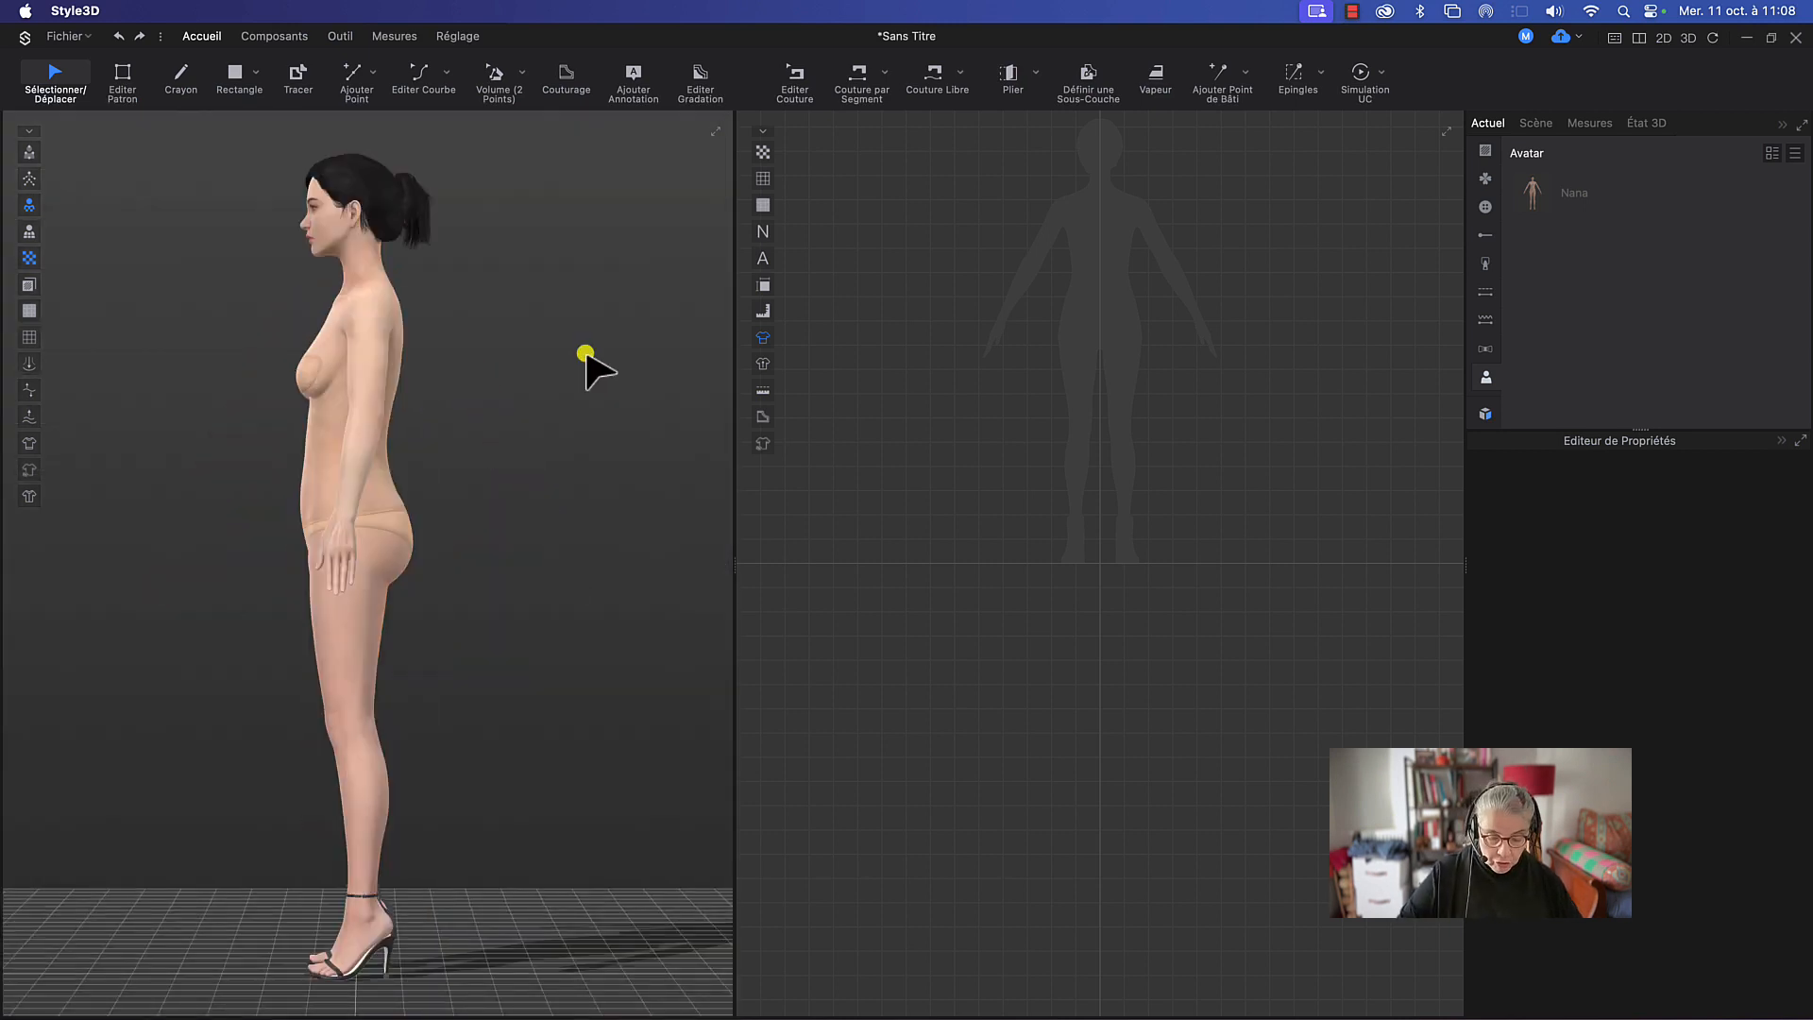
pyautogui.press('5')
pyautogui.press('2')
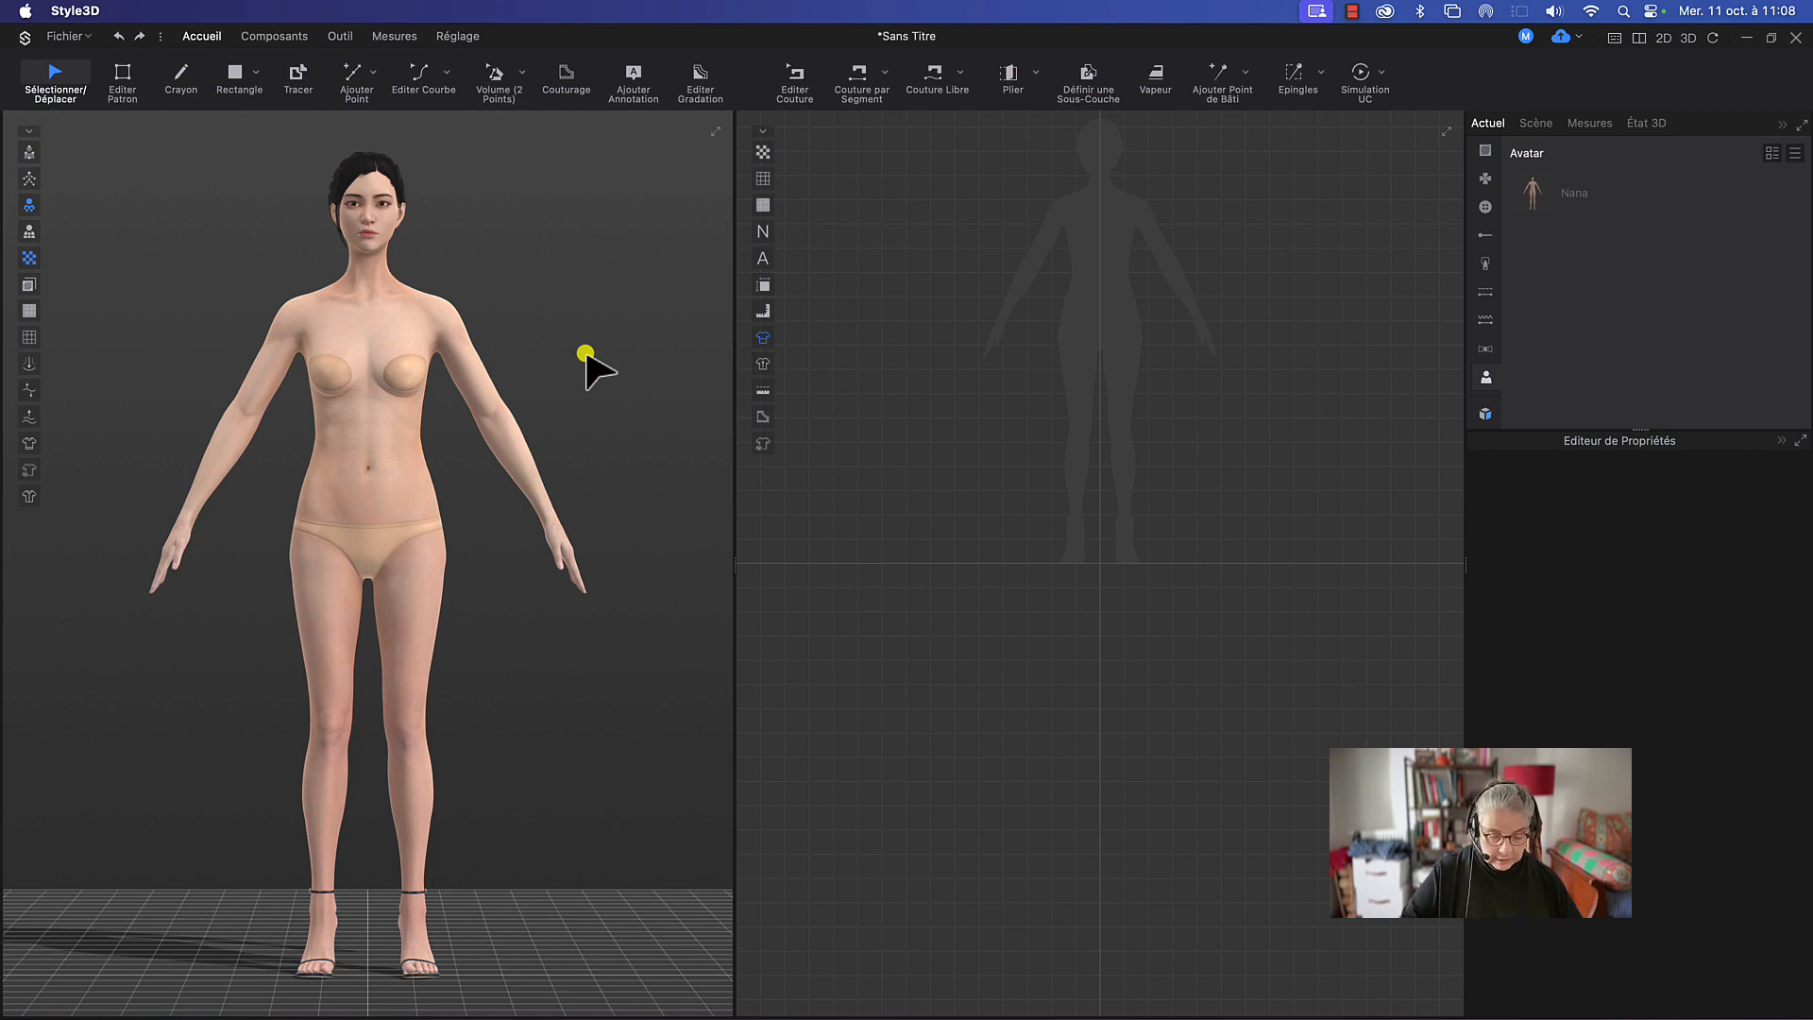
pyautogui.press('4')
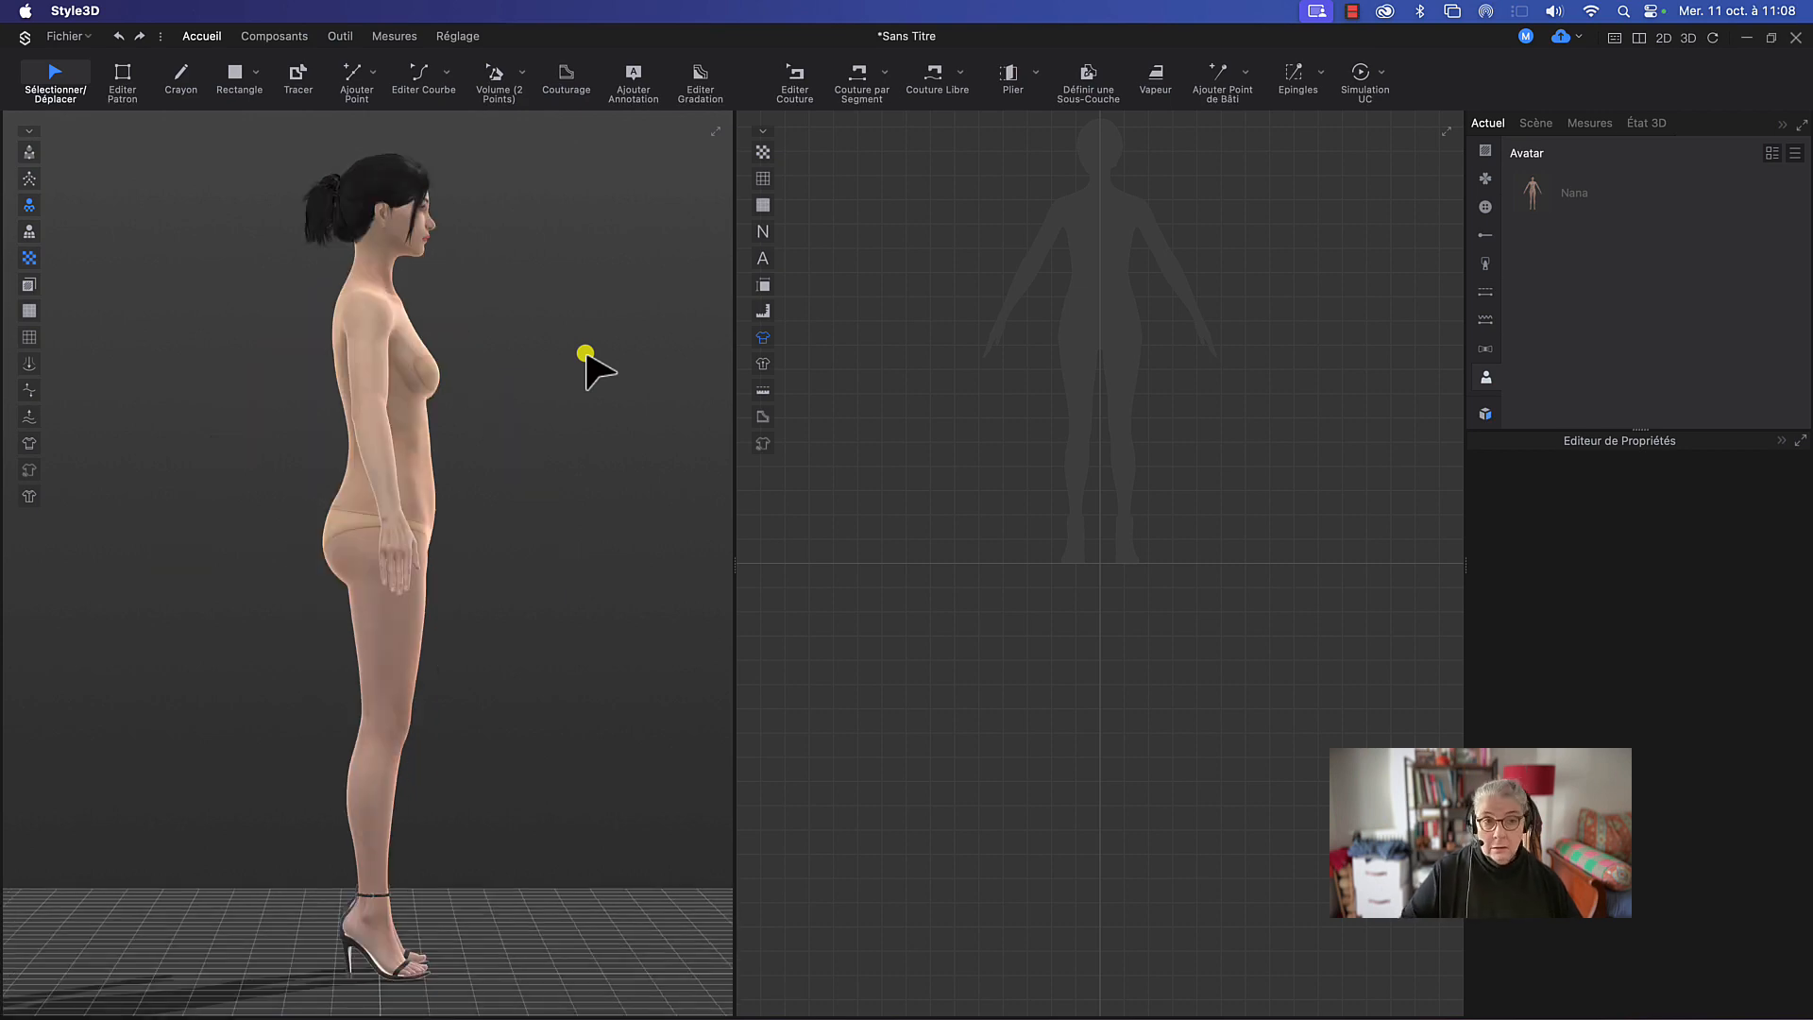
pyautogui.press('8')
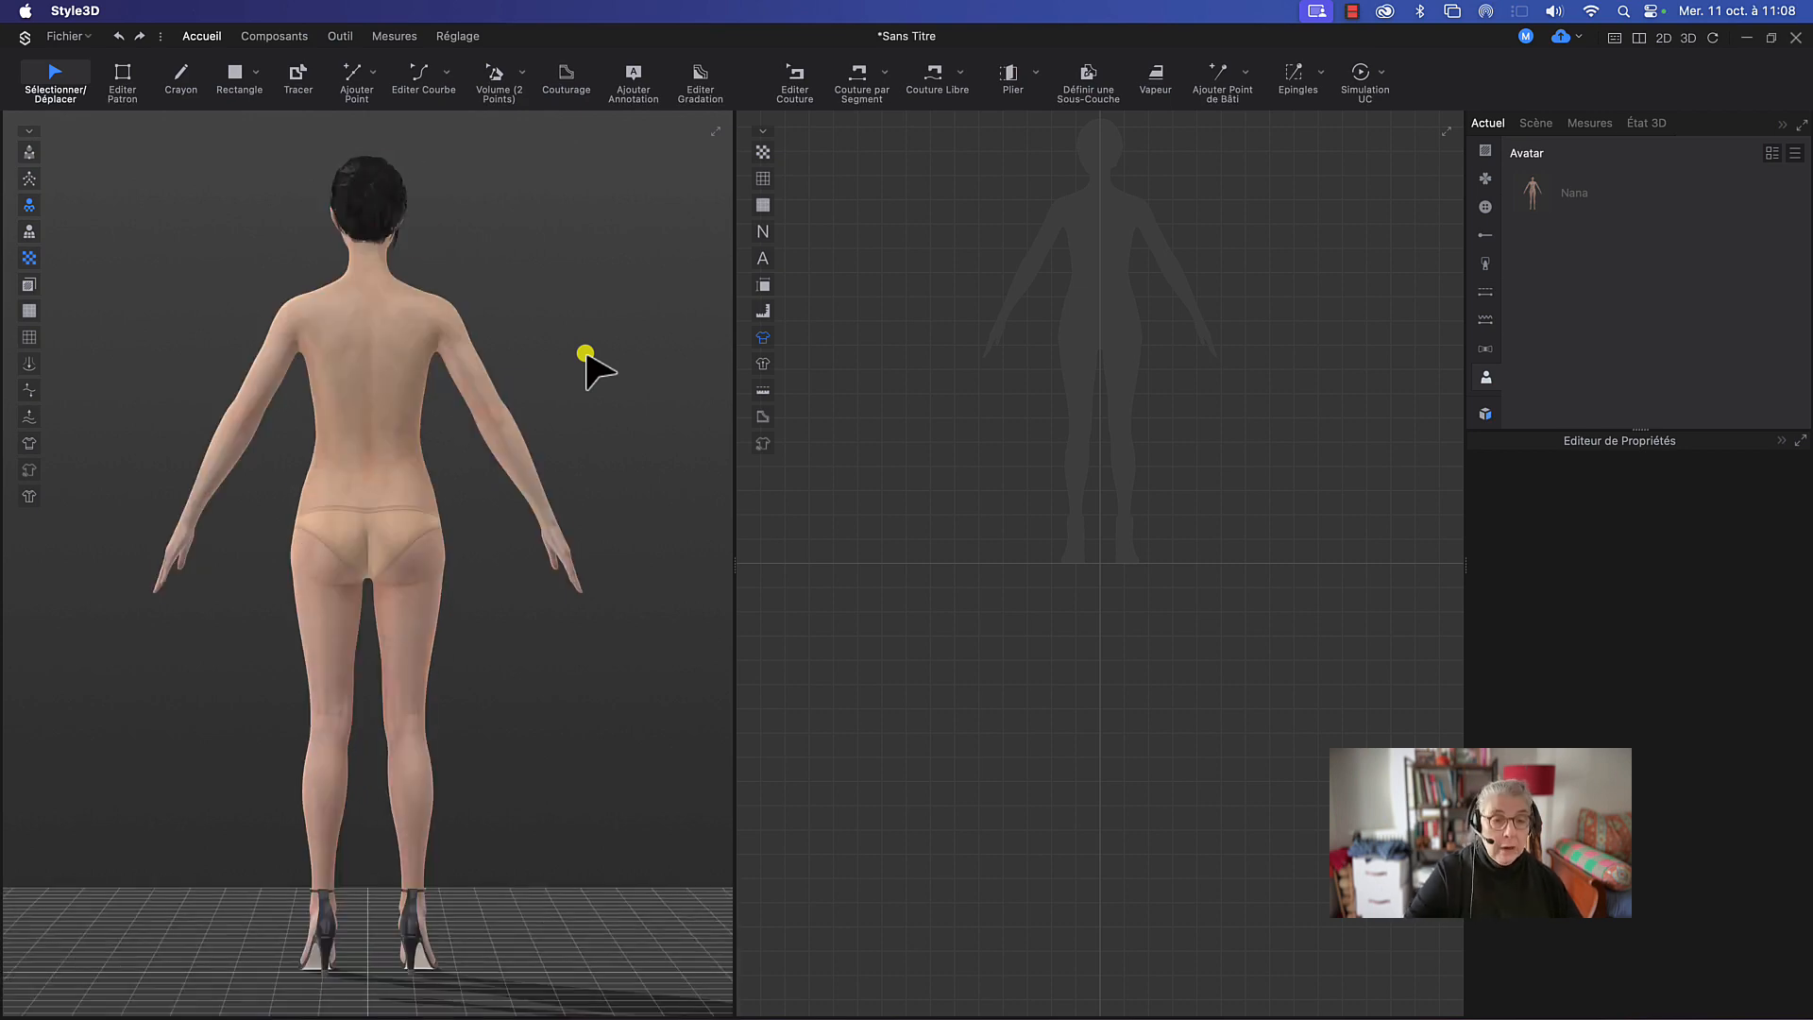
pyautogui.press('2')
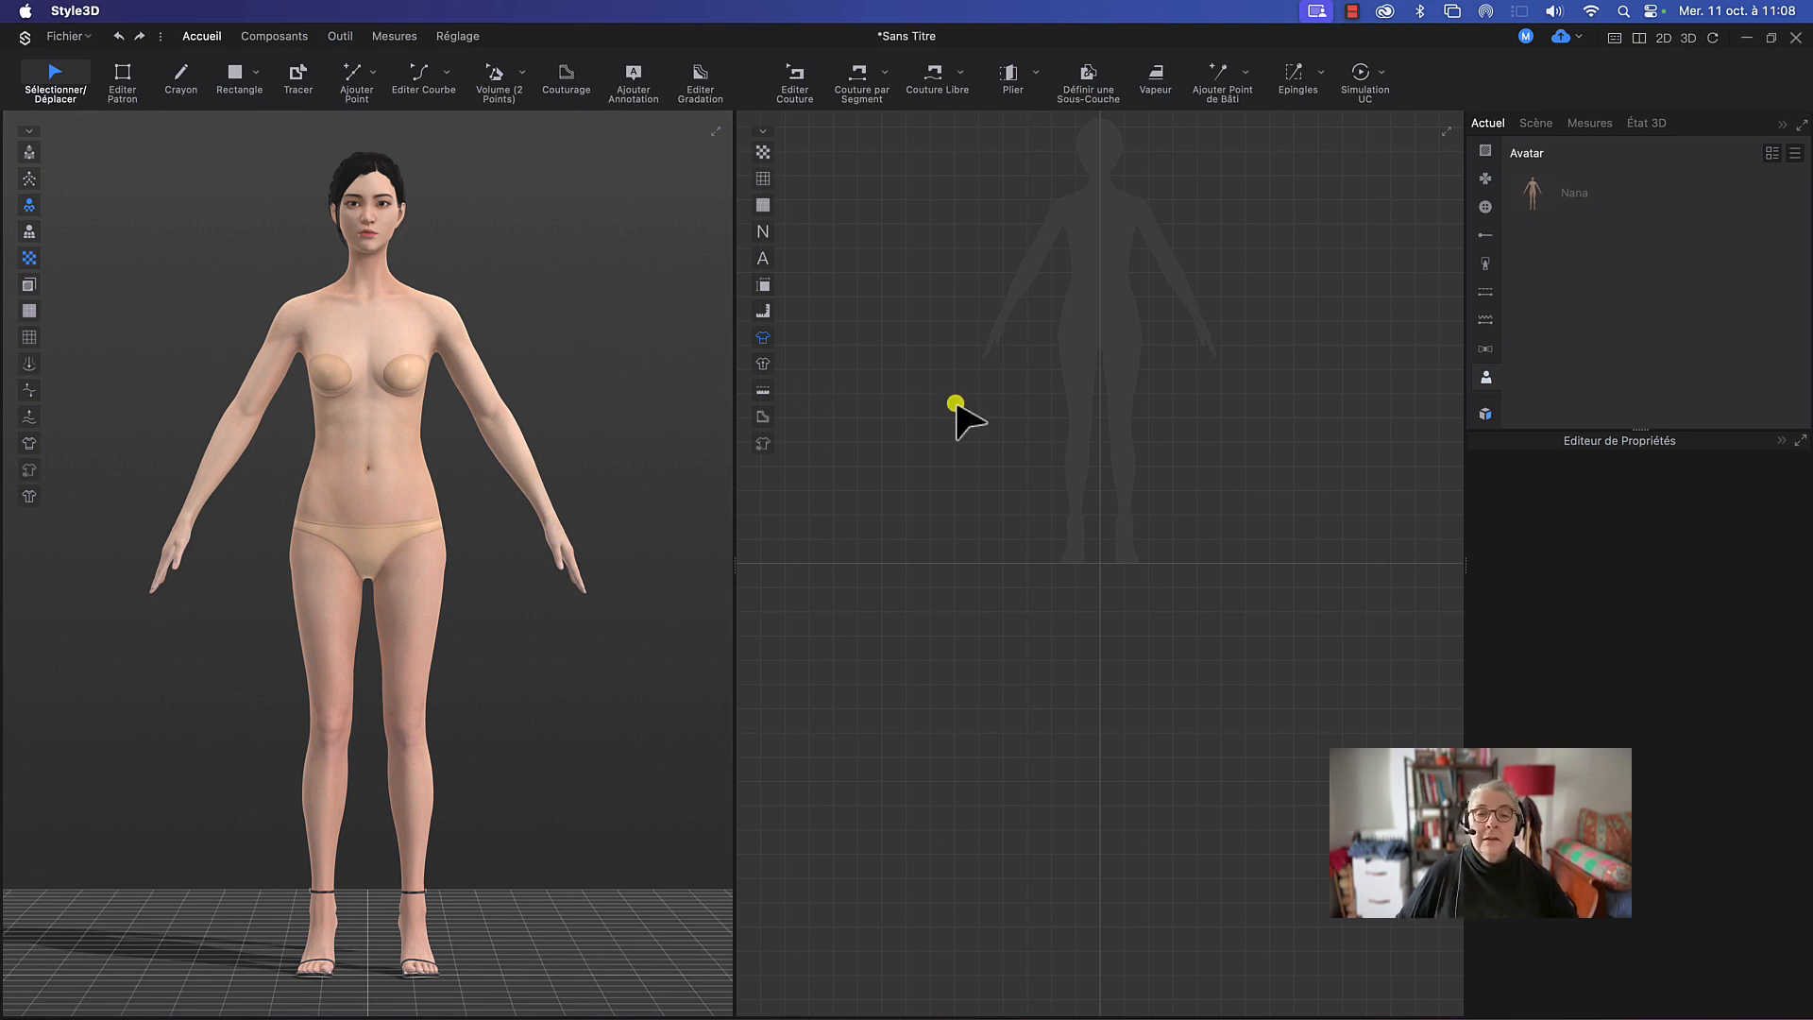
# Step: Pan the avatar silhouette downward in the 2D view, and pan and slightly orbit the avatar in 3D
pyautogui.moveTo(983, 356); pyautogui.dragTo(971, 521, button='middle')
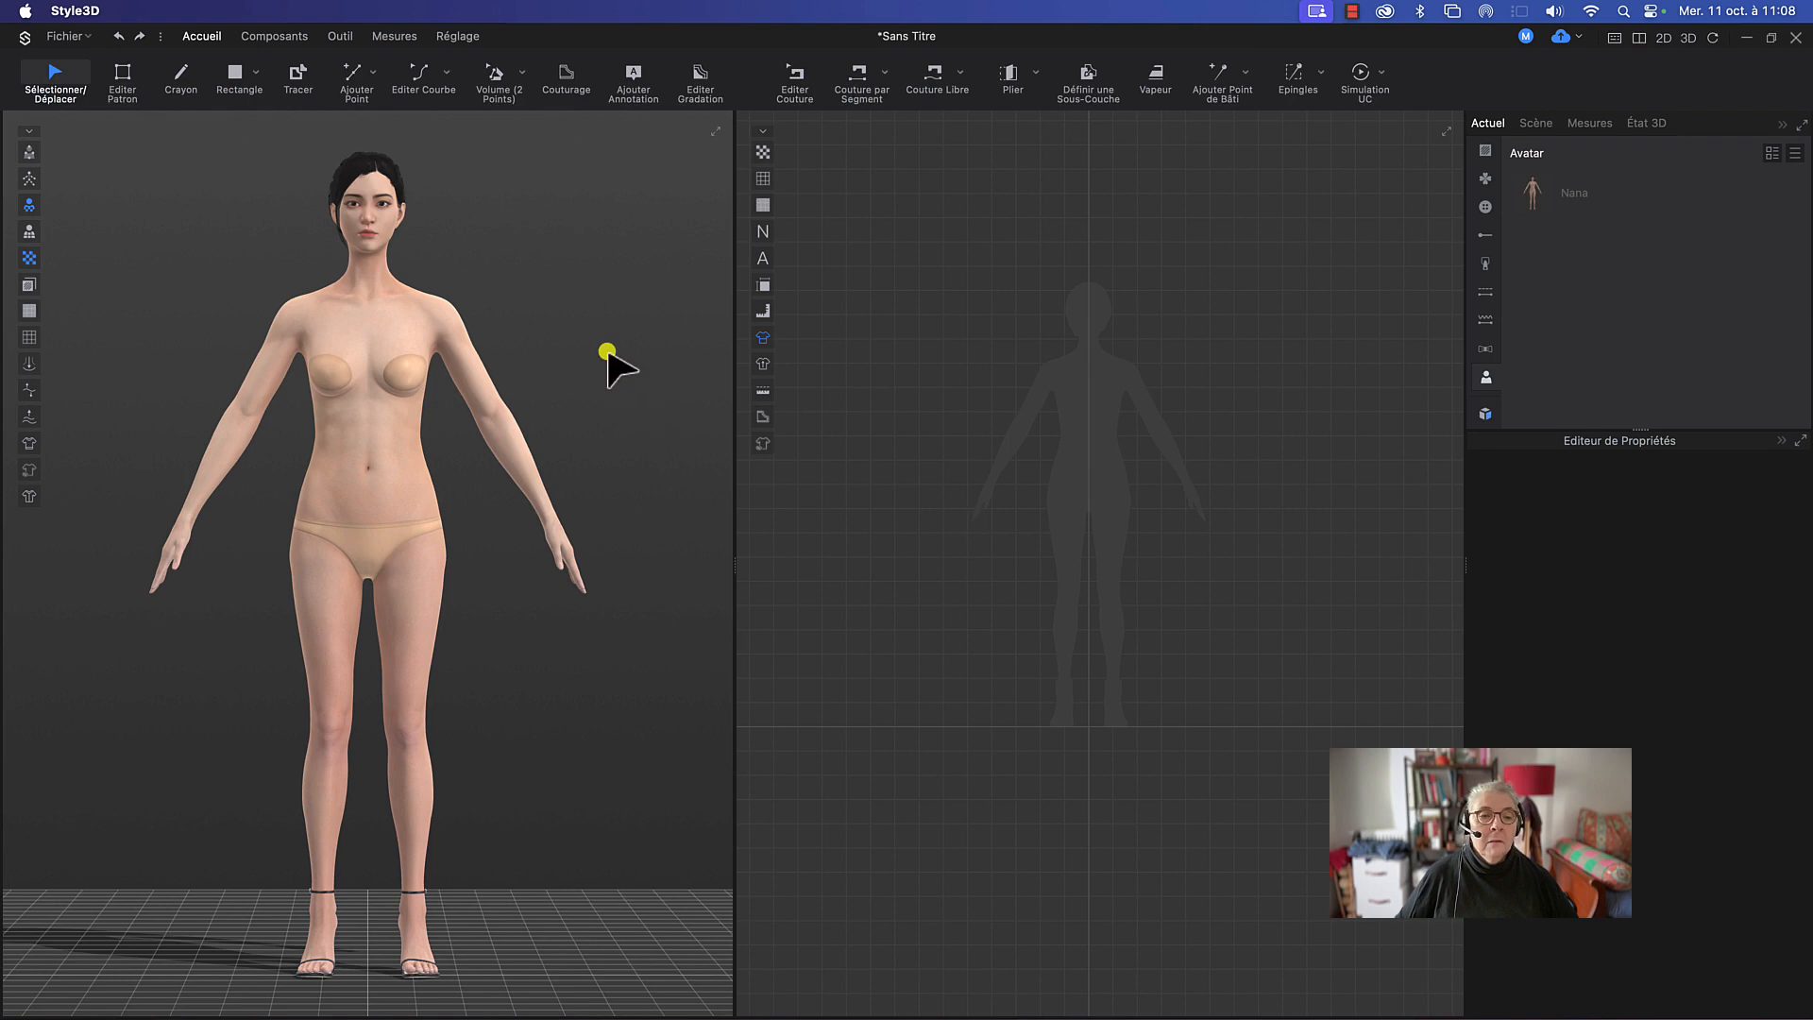
pyautogui.moveTo(607, 356); pyautogui.dragTo(586, 554, button='middle')
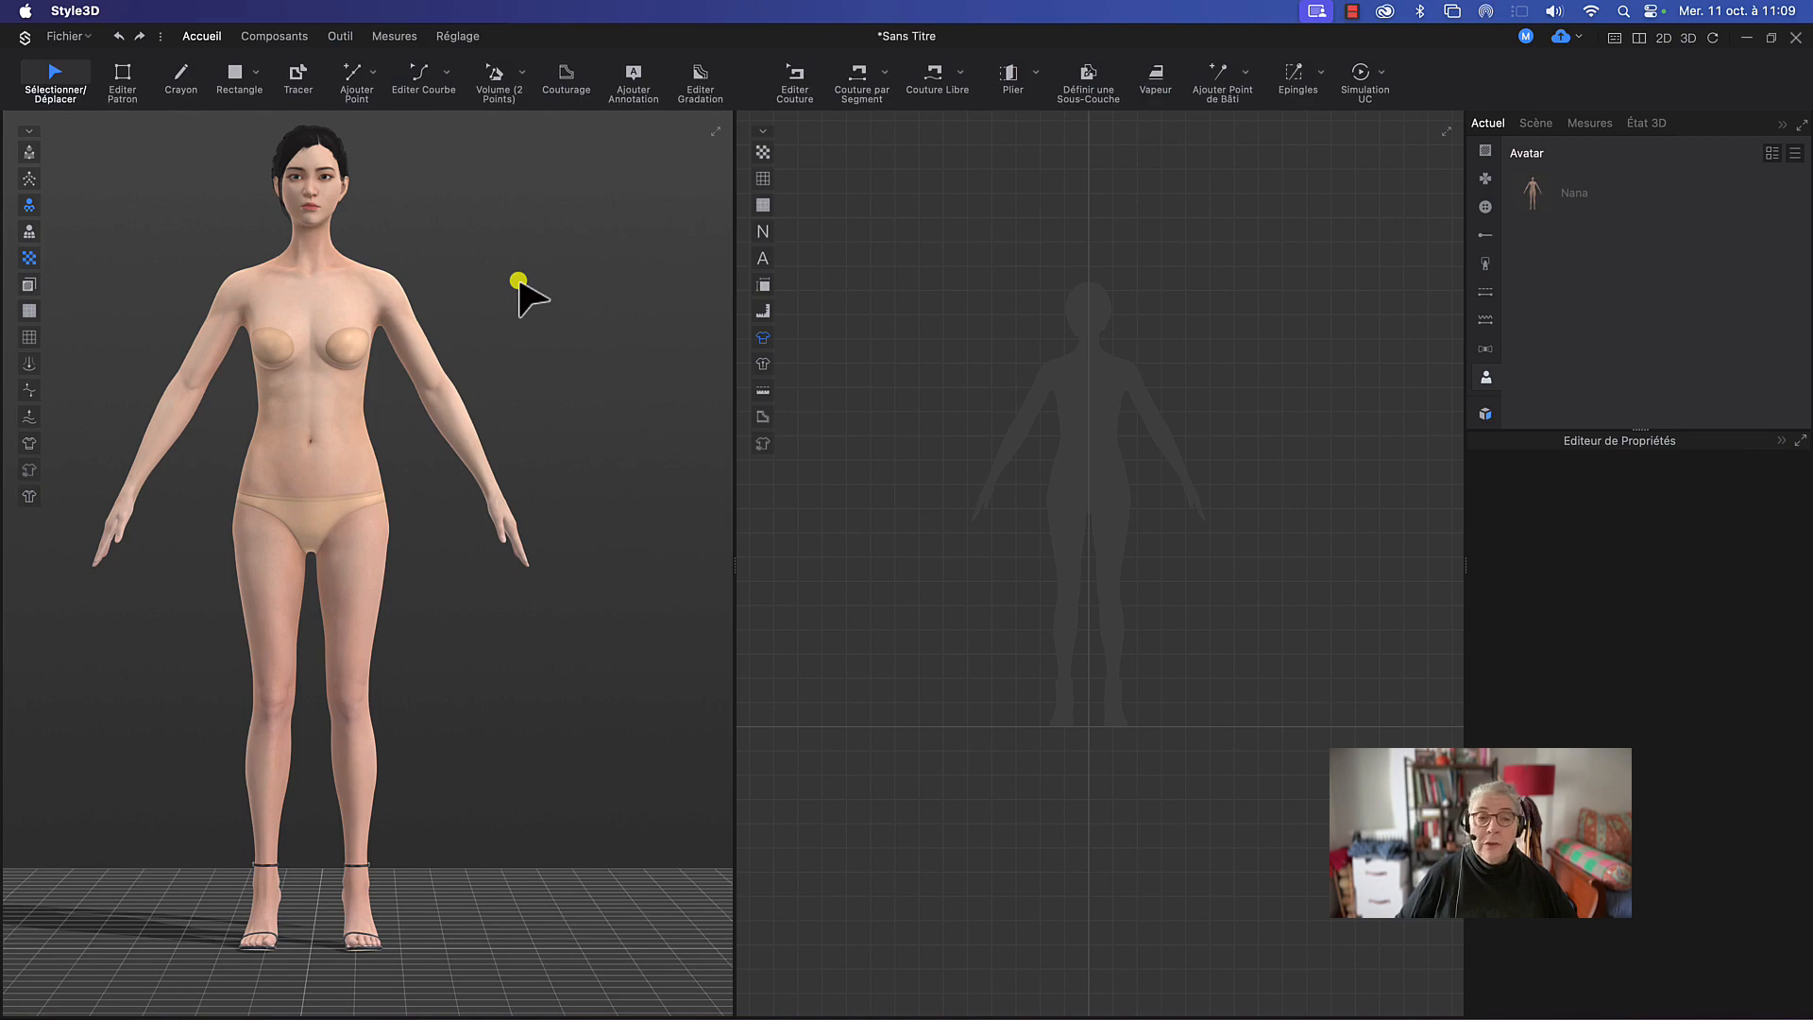
pyautogui.moveTo(473, 280)
pyautogui.mouseDown(button='right')
pyautogui.moveTo(841, 271)
pyautogui.moveTo(1242, 299)
pyautogui.moveTo(752, 315)
pyautogui.moveTo(473, 284)
pyautogui.mouseUp(button='right')
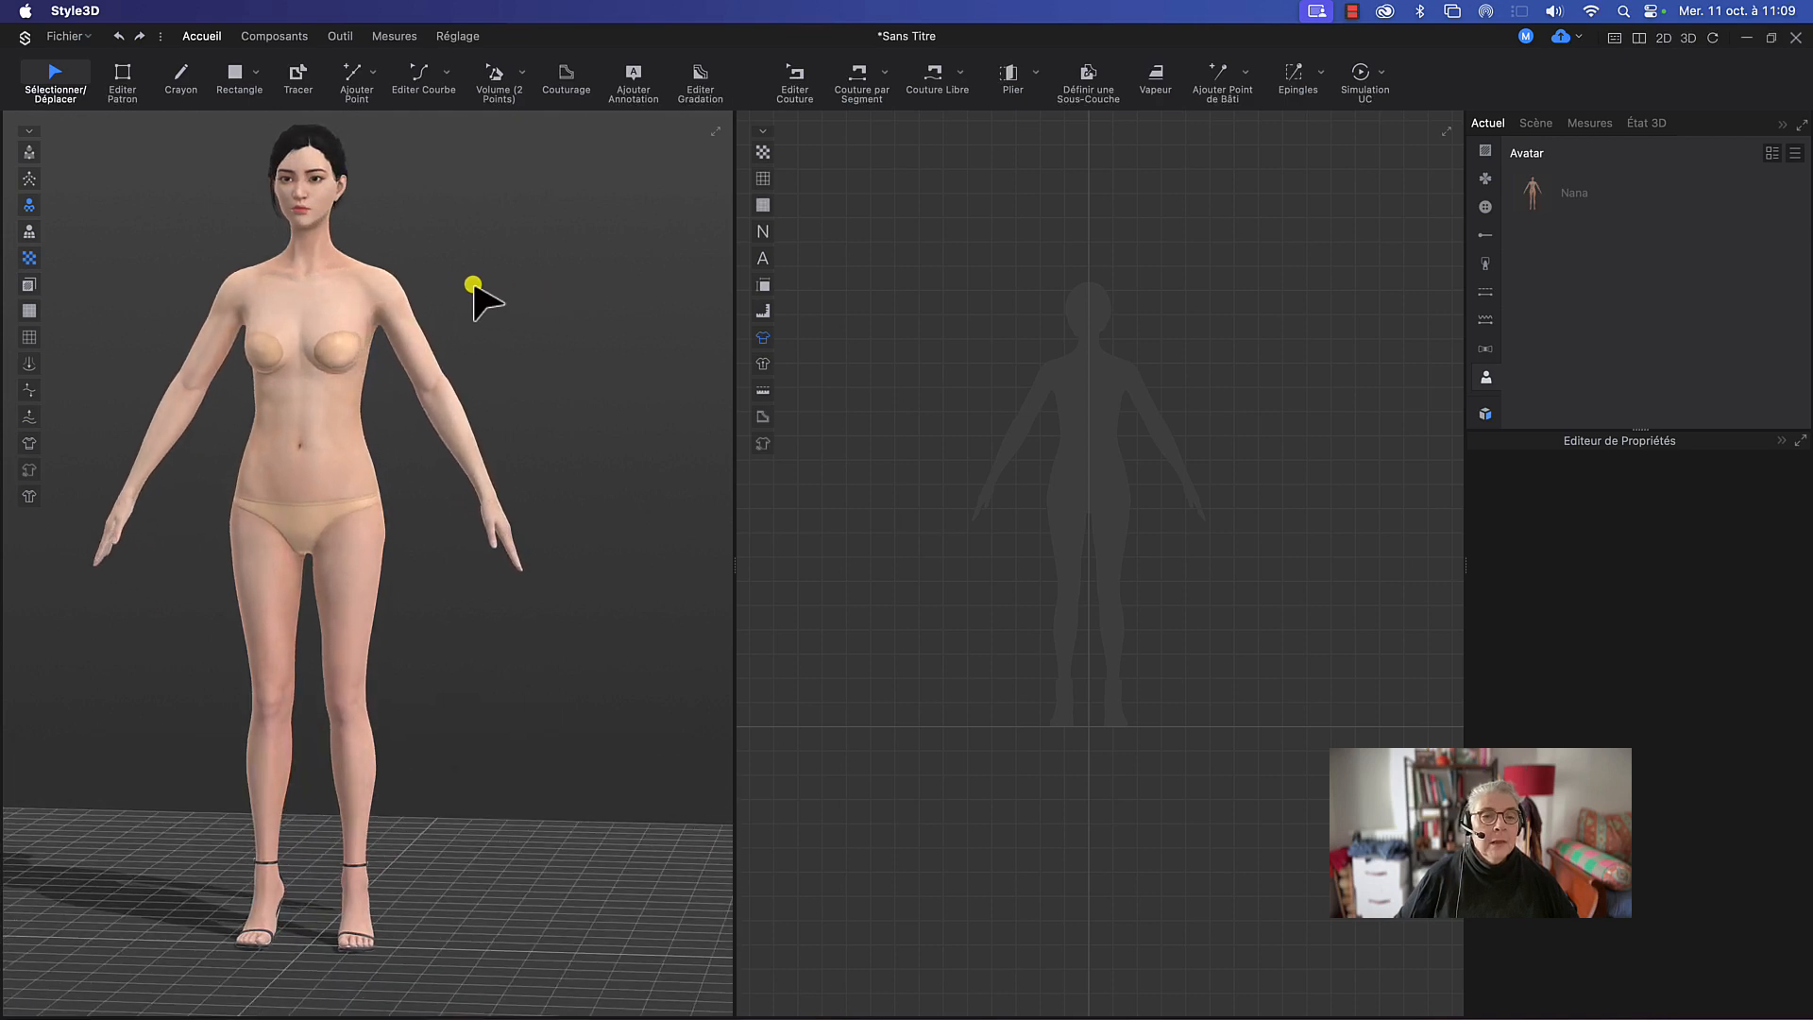
# Step: Select the avatar to view its properties, orbit and pan around it, and deselect it
pyautogui.click(279, 306)
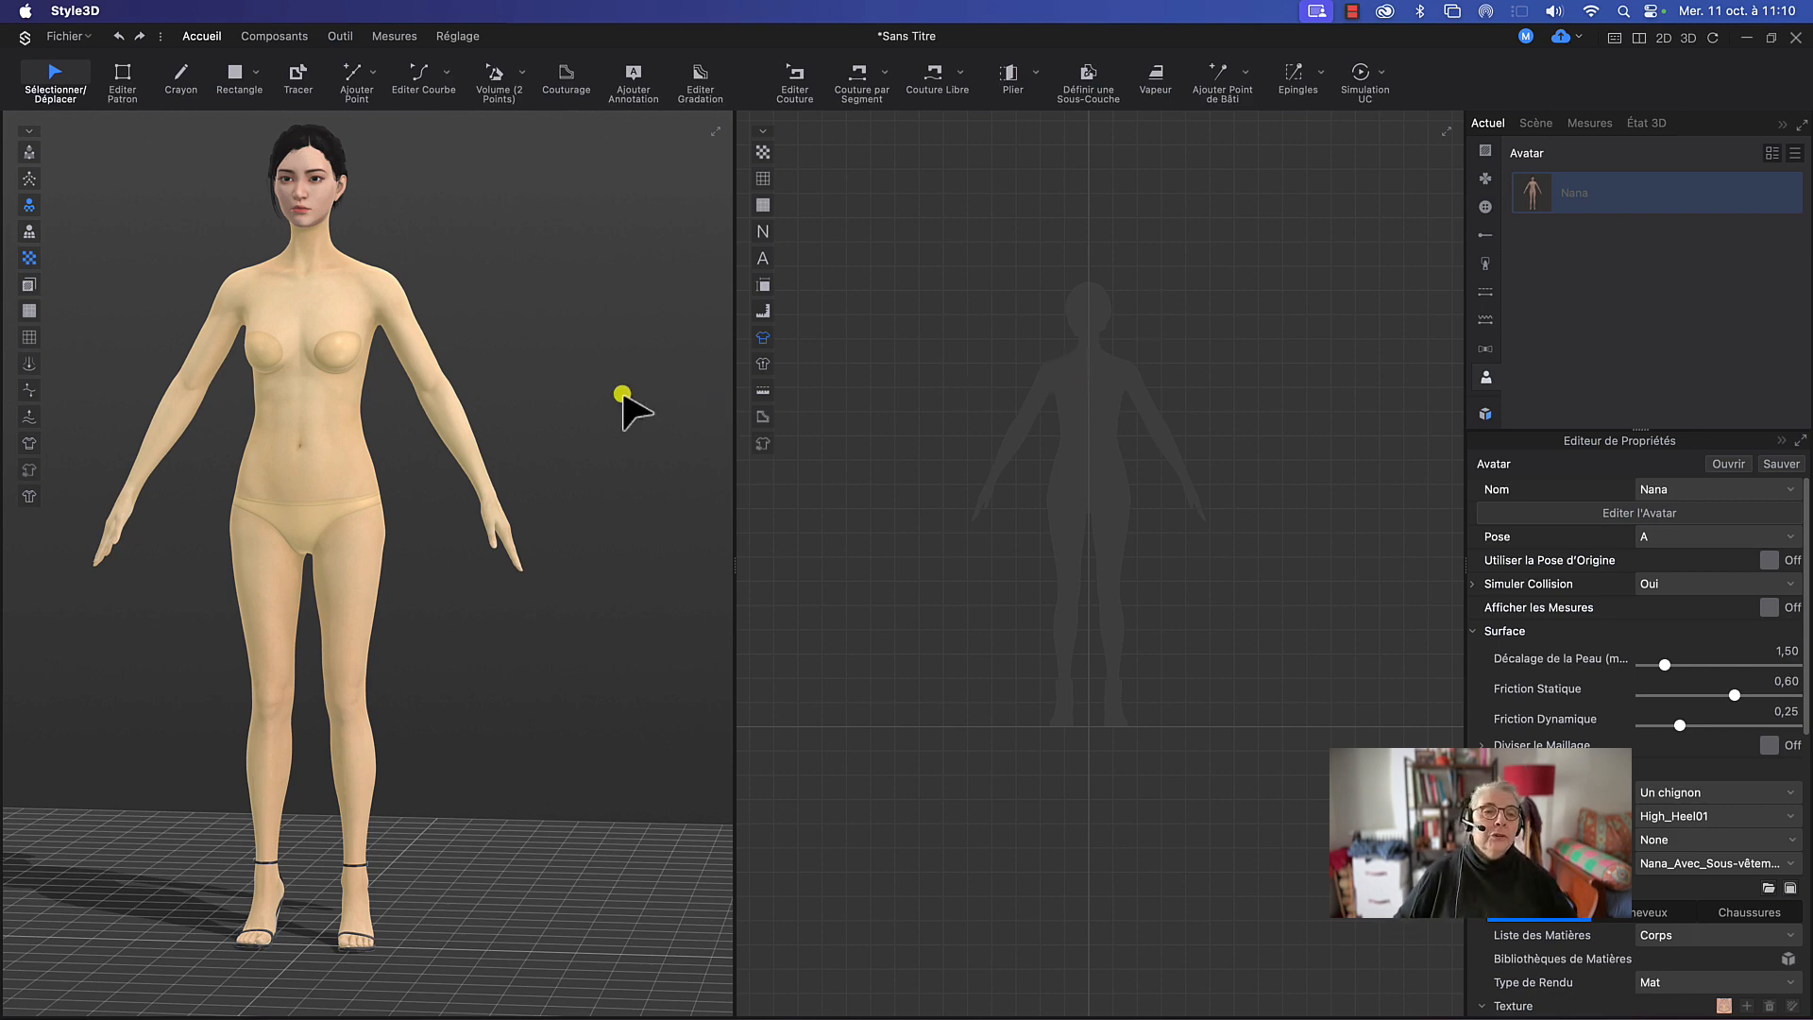
pyautogui.moveTo(489, 320)
pyautogui.mouseDown(button='right')
pyautogui.moveTo(671, 337)
pyautogui.moveTo(305, 343)
pyautogui.moveTo(515, 349)
pyautogui.moveTo(482, 269)
pyautogui.moveTo(514, 340)
pyautogui.moveTo(493, 329)
pyautogui.mouseUp(button='right')
pyautogui.moveTo(493, 328); pyautogui.dragTo(550, 343, button='middle')
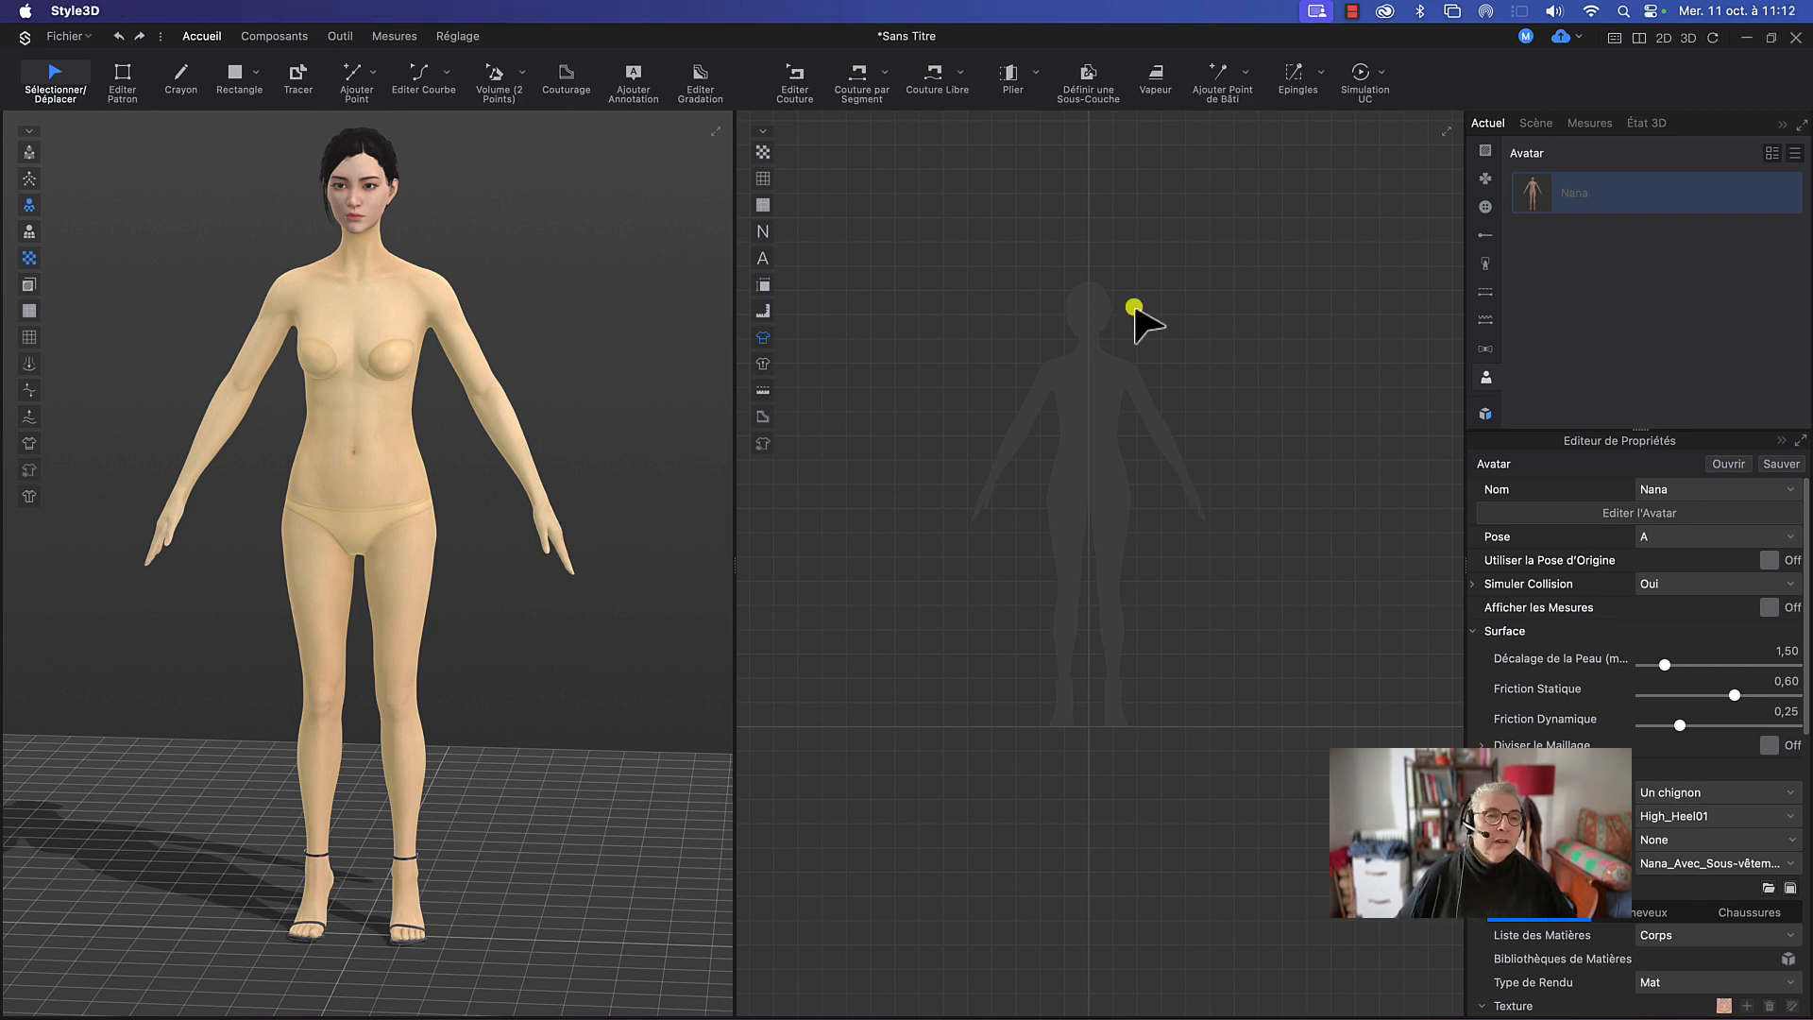
pyautogui.click(516, 264)
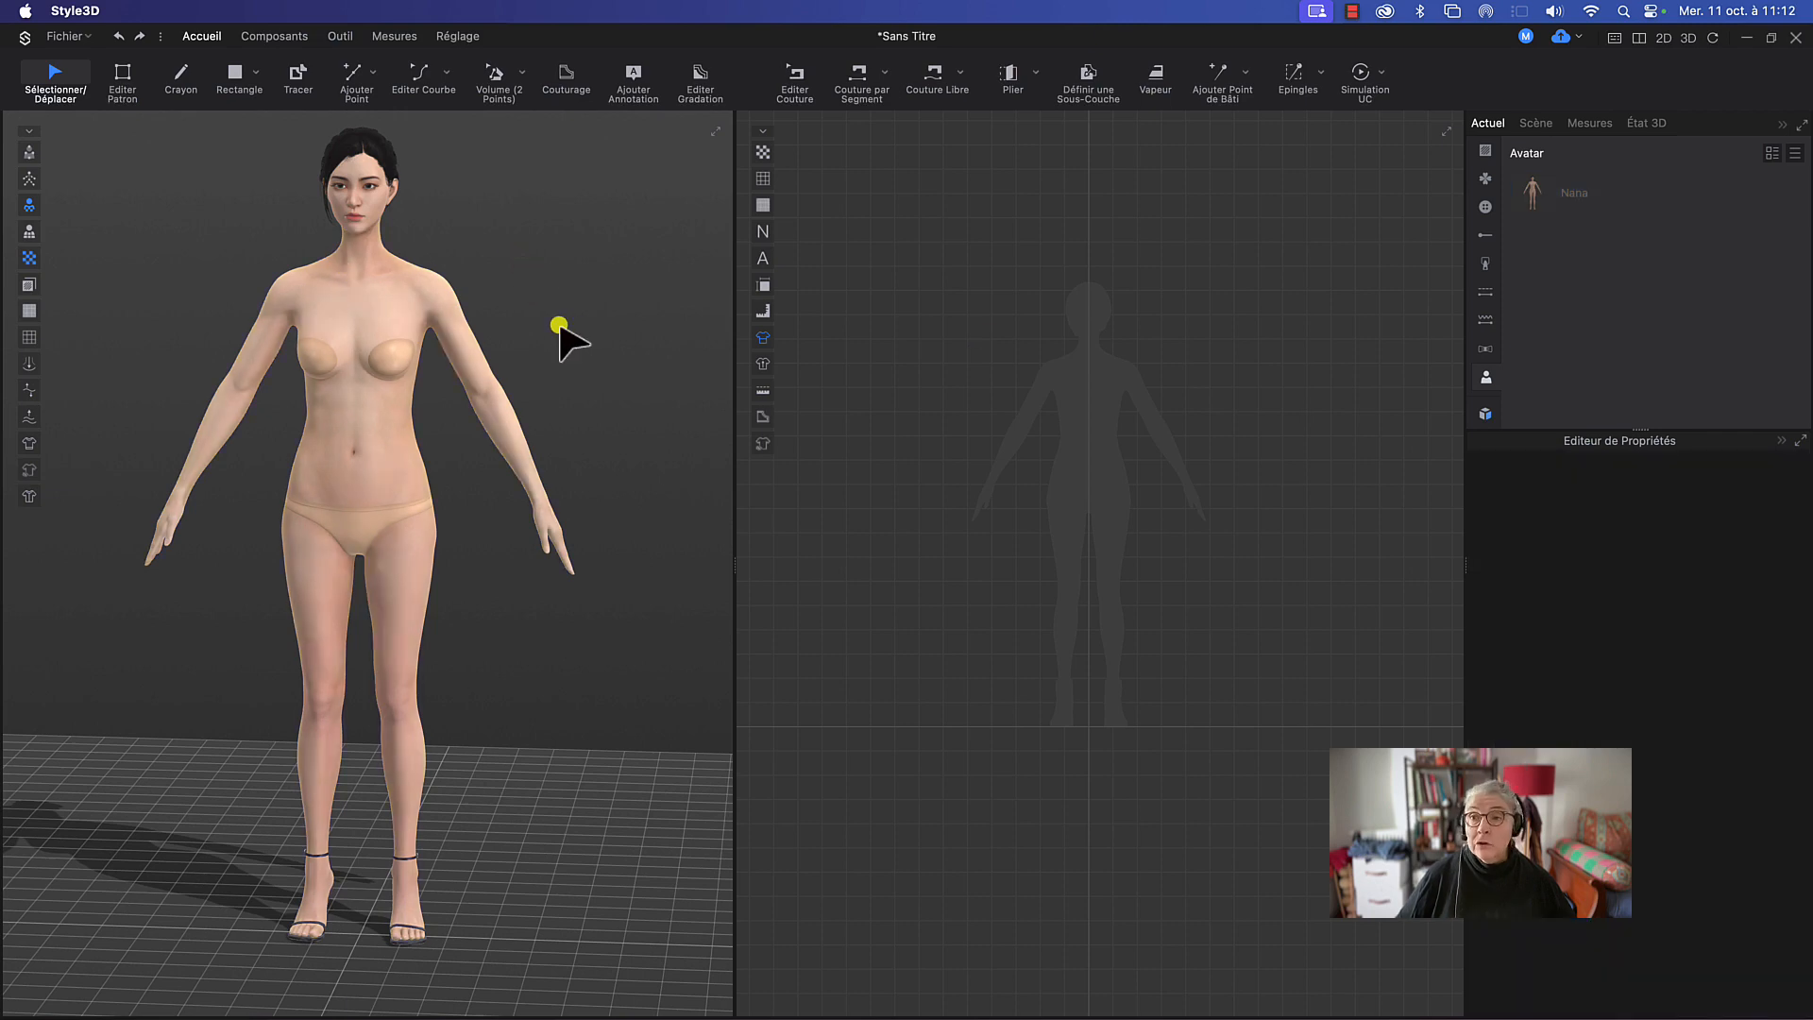
pyautogui.moveTo(554, 323); pyautogui.dragTo(614, 364, button='right')
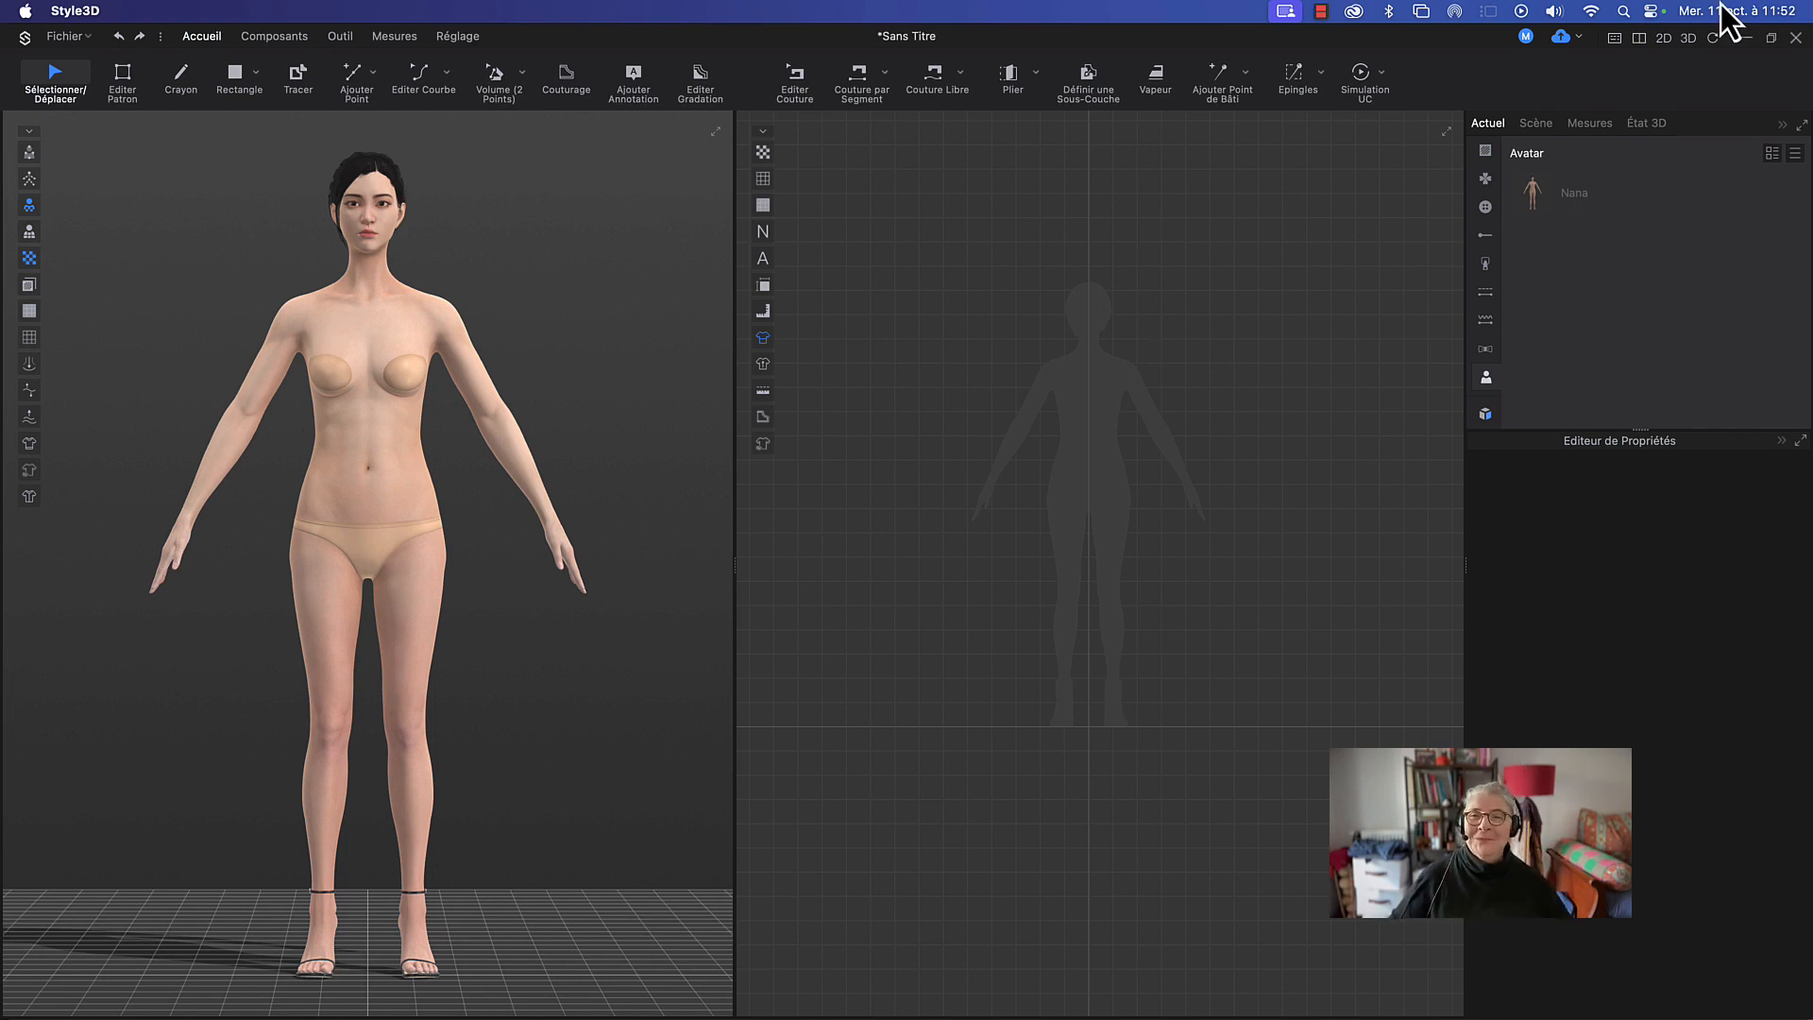
pyautogui.click(1321, 13)
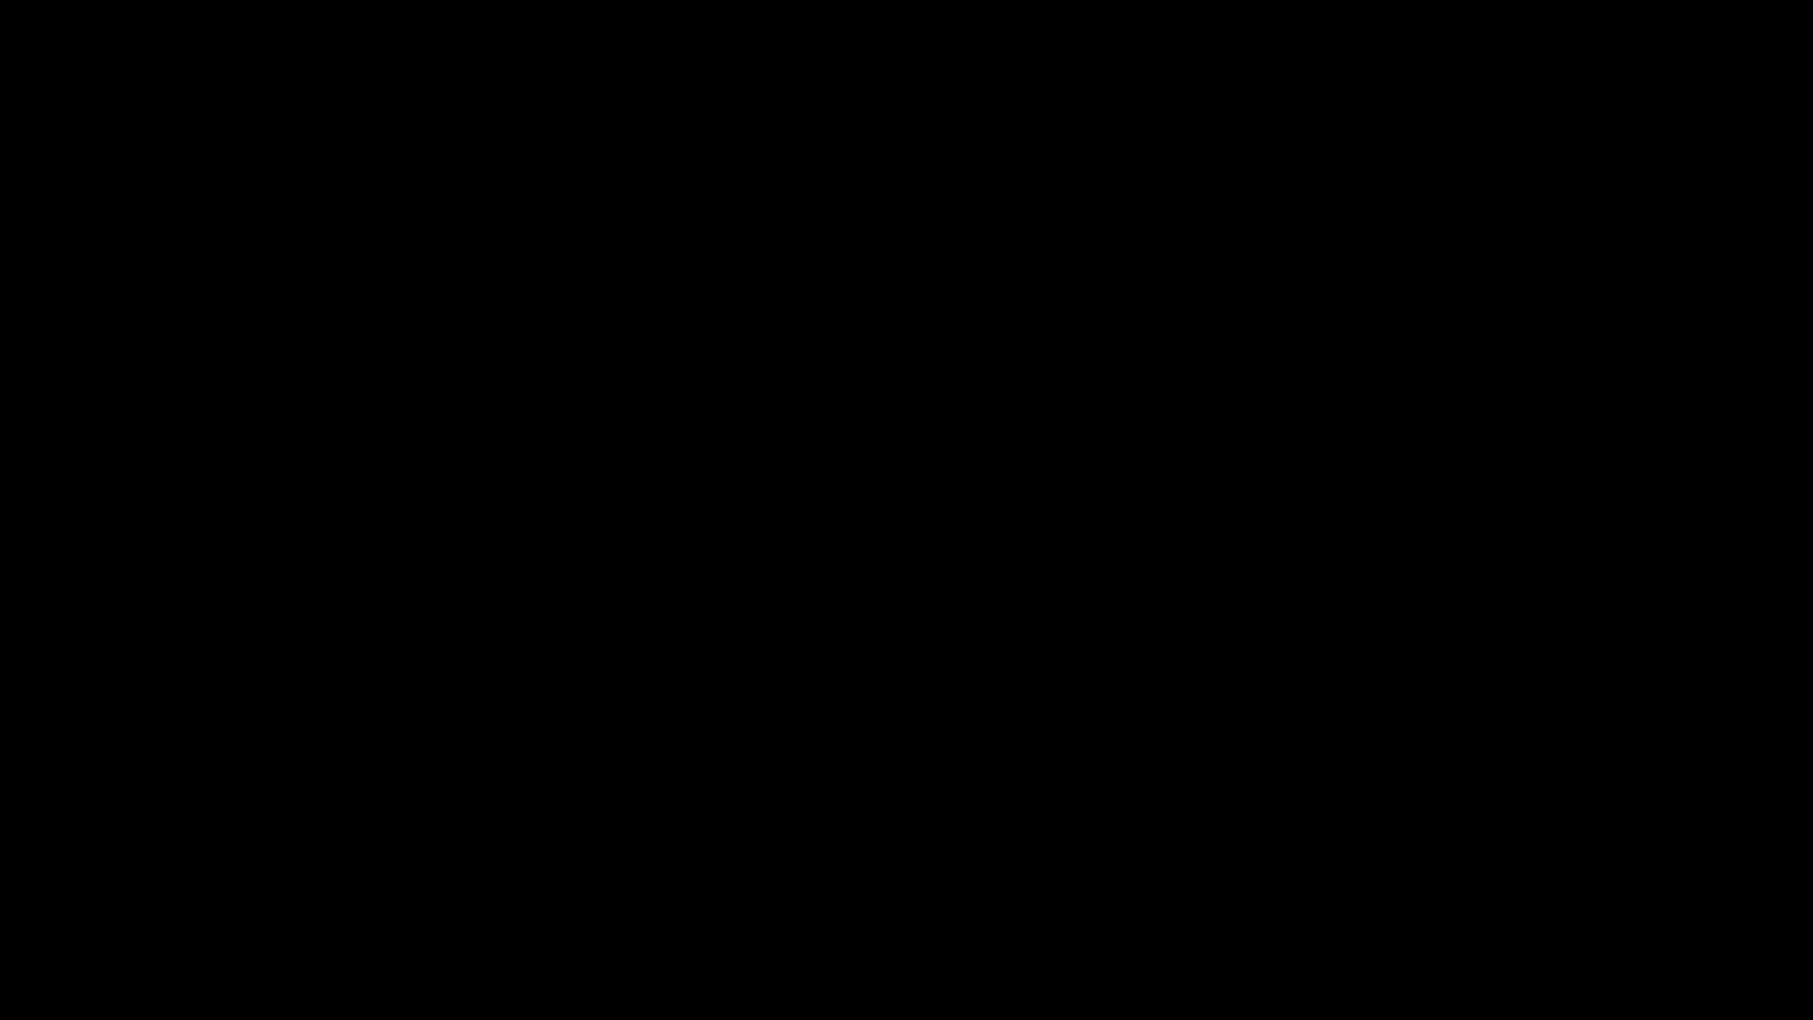